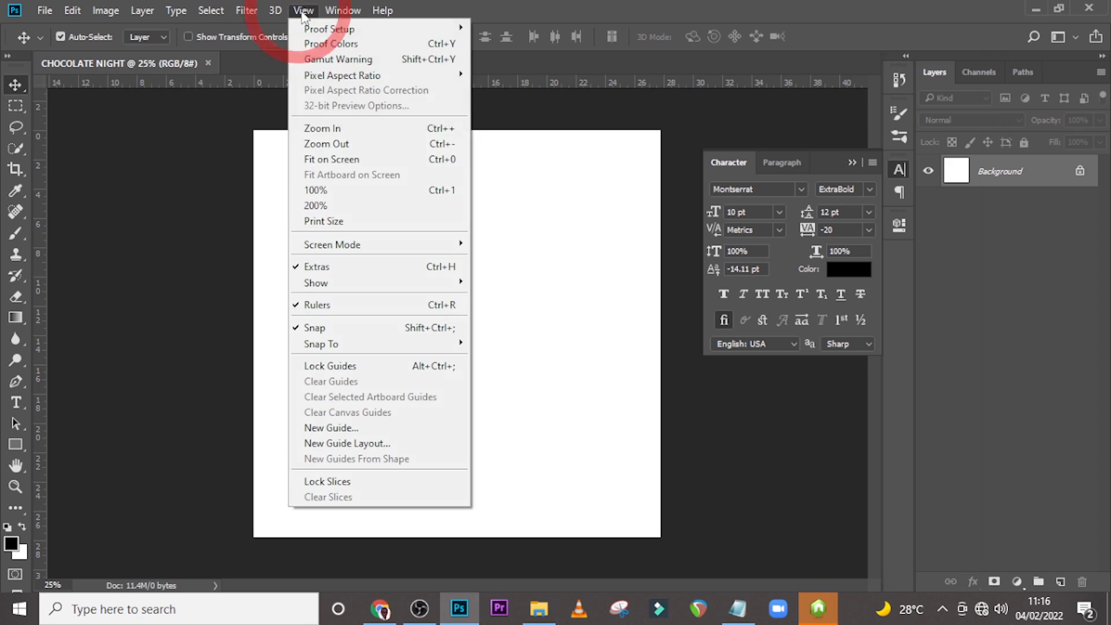
Create a new guide layout with 2 columns and 2 rows, both with a gutter of 0.
left_click(334, 445)
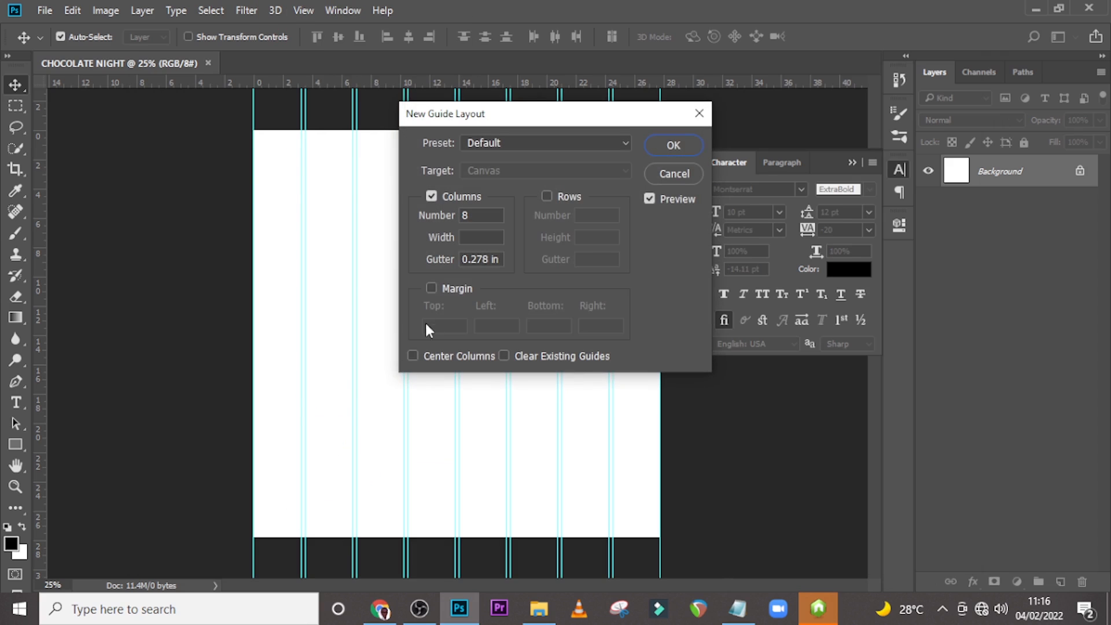
left_click(547, 197)
type("2")
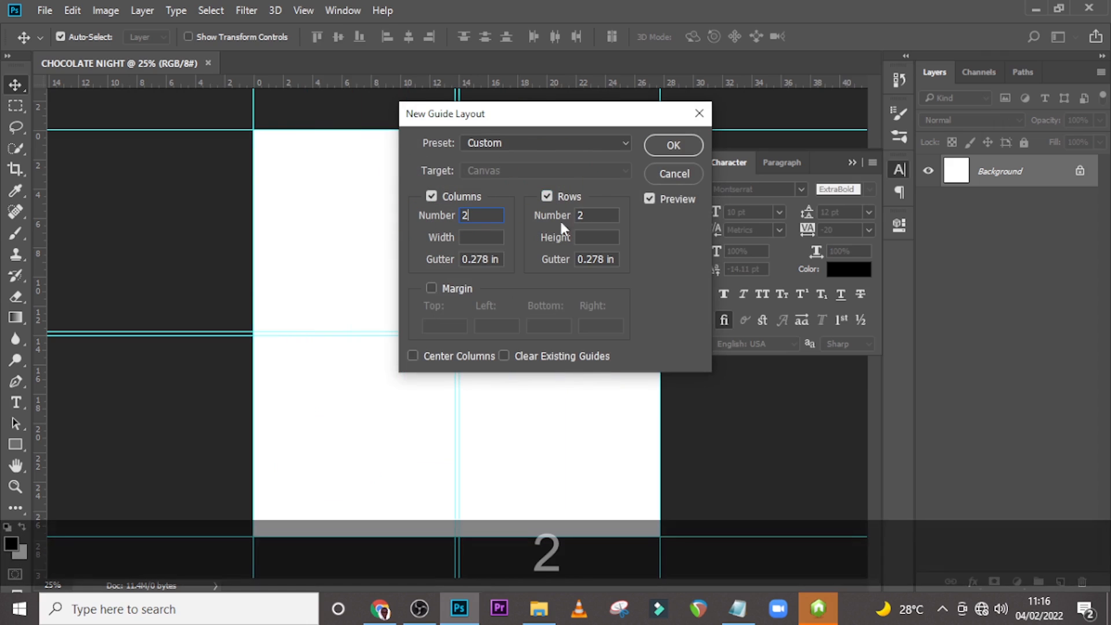
left_click(553, 215)
type("2")
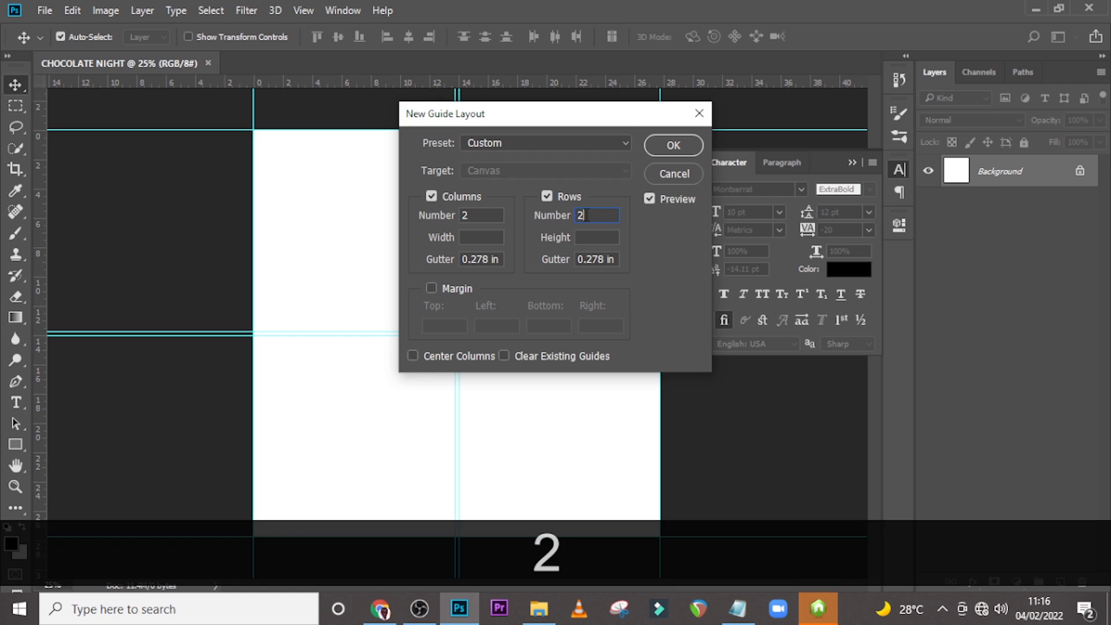
key("shift+Tab")
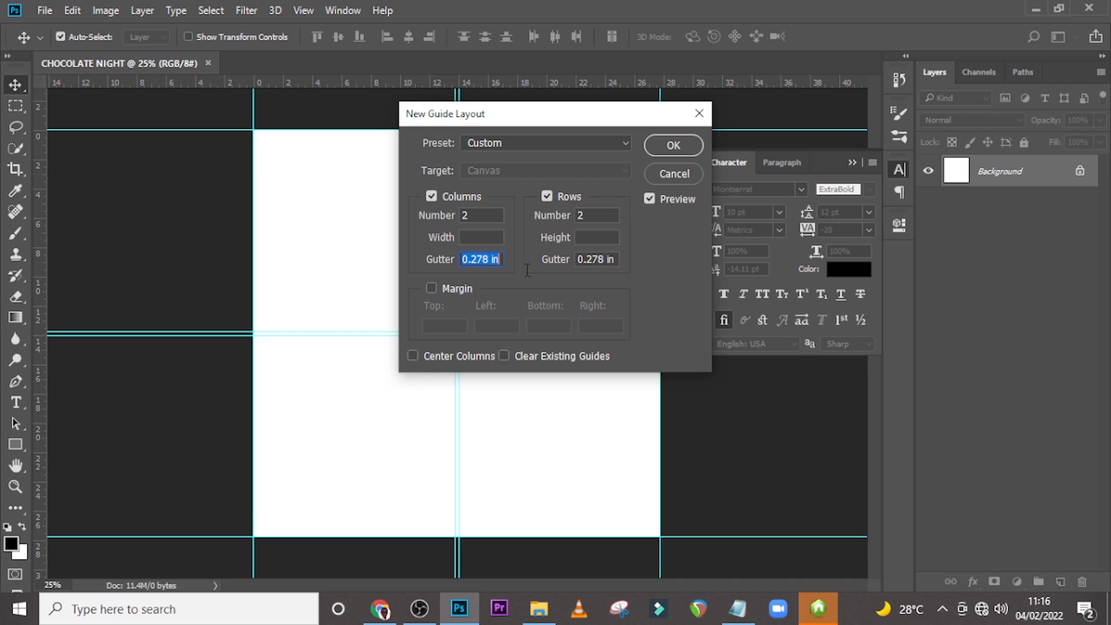
type("0")
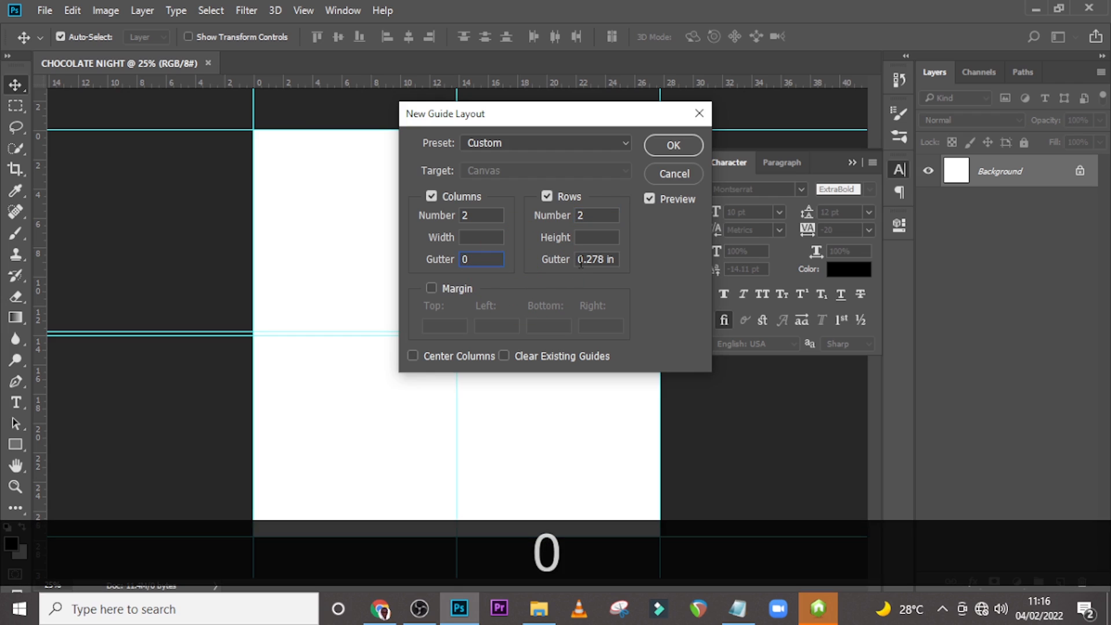
left_click(578, 259)
type("0")
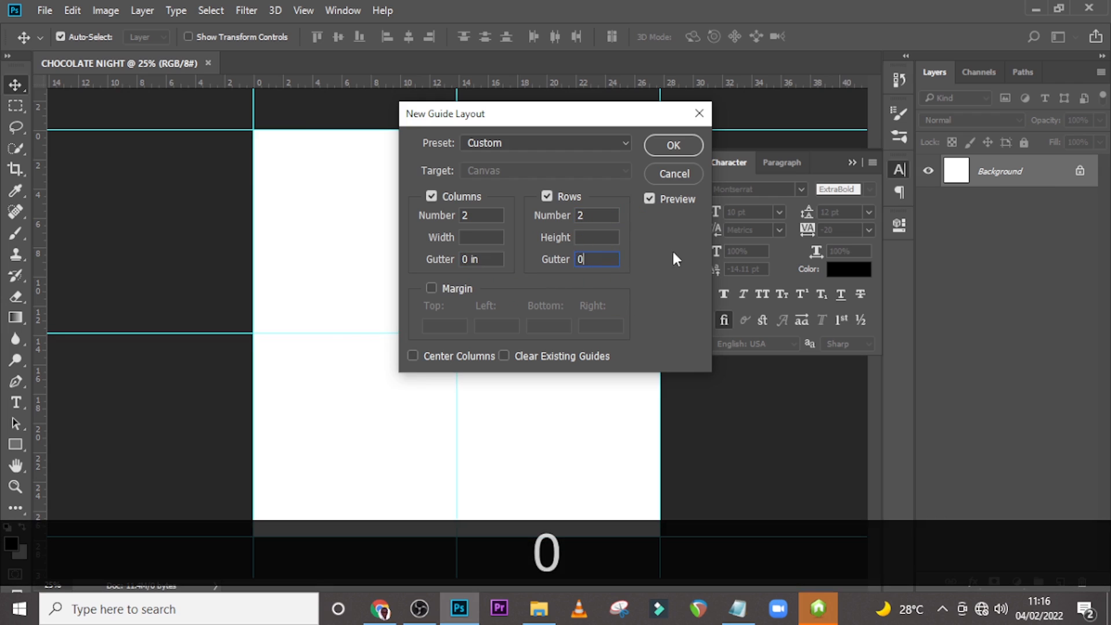
left_click(674, 145)
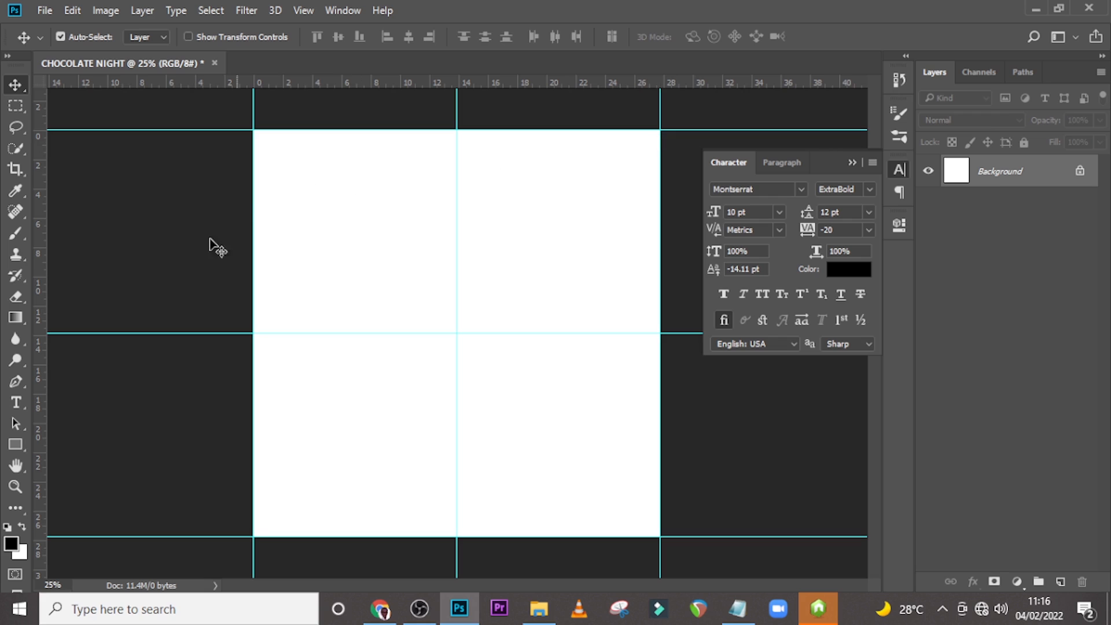
Add two vertical guides just inside the canvas's left and right edges as margins.
left_click_drag(40, 279, 282, 271)
left_click_drag(39, 266, 632, 264)
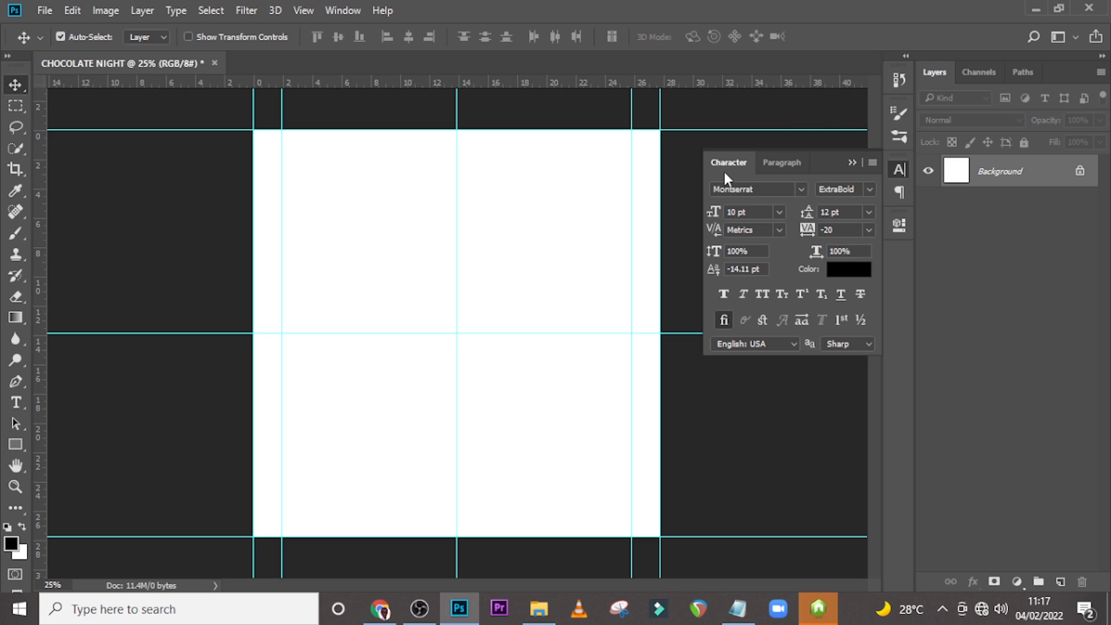
Place the dl.beatsnoop.com-1643898670.jpg Valentine image into the document and flip it horizontally.
left_click(539, 608)
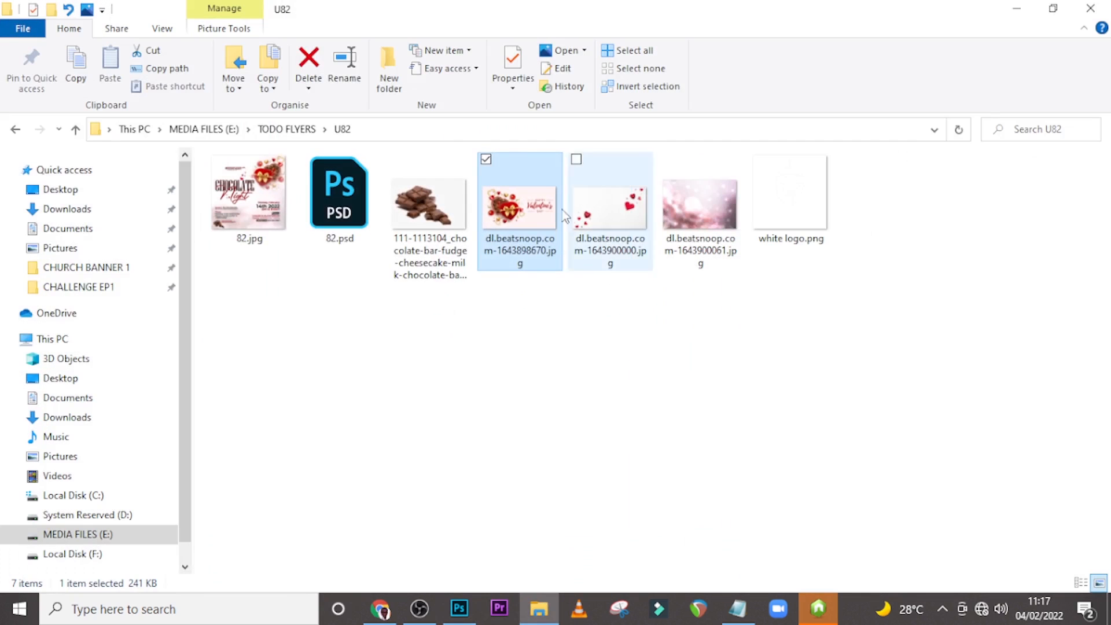
left_click_drag(523, 219, 462, 373)
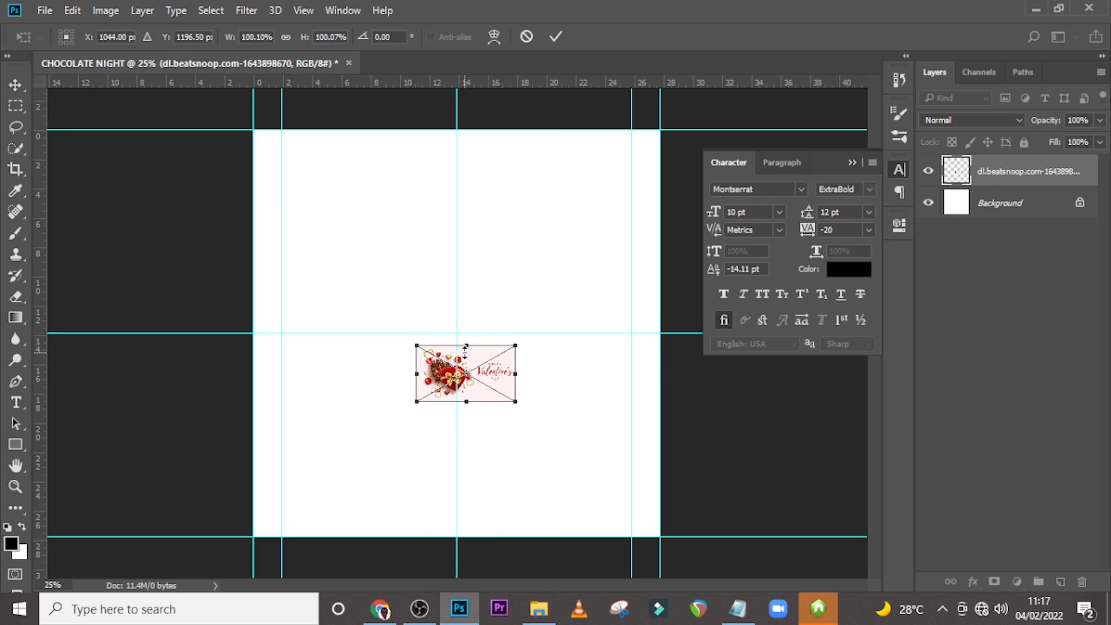
right_click(489, 377)
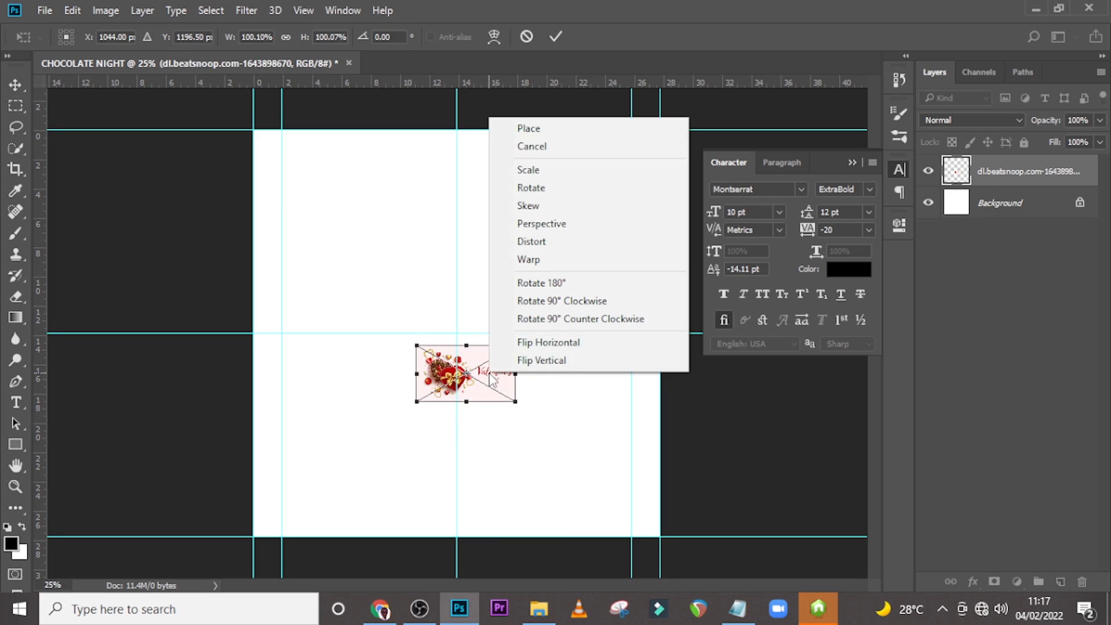
left_click(539, 343)
Enlarge the Valentine image to span the upper half of the canvas and commit the placement.
left_click_drag(517, 403, 674, 541)
left_click_drag(589, 487, 596, 358)
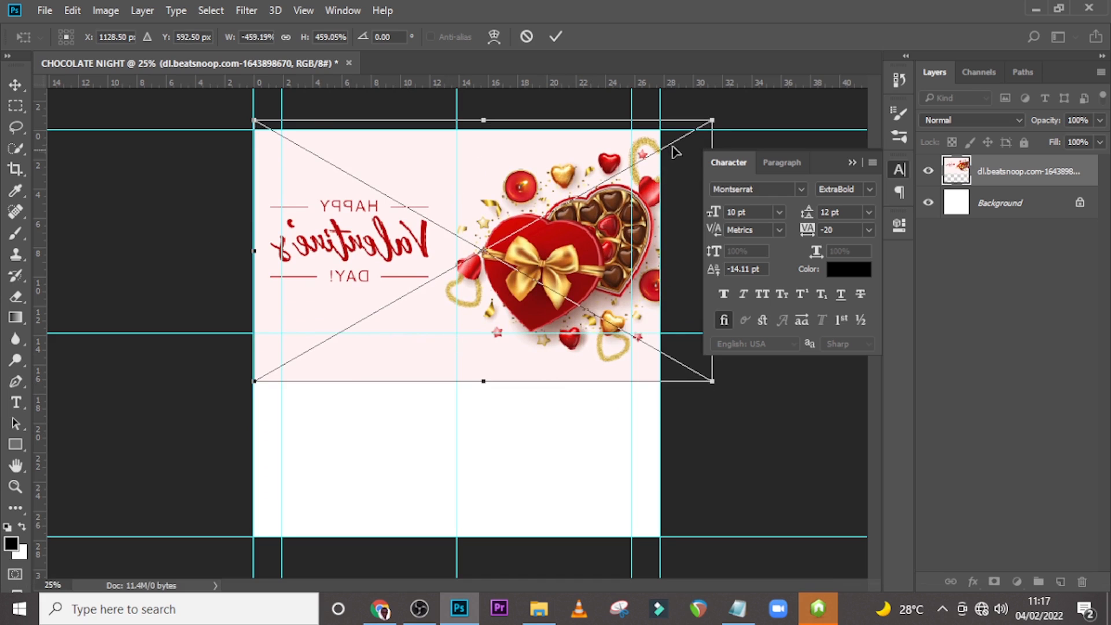
left_click_drag(723, 118, 684, 129)
left_click_drag(587, 258, 591, 237)
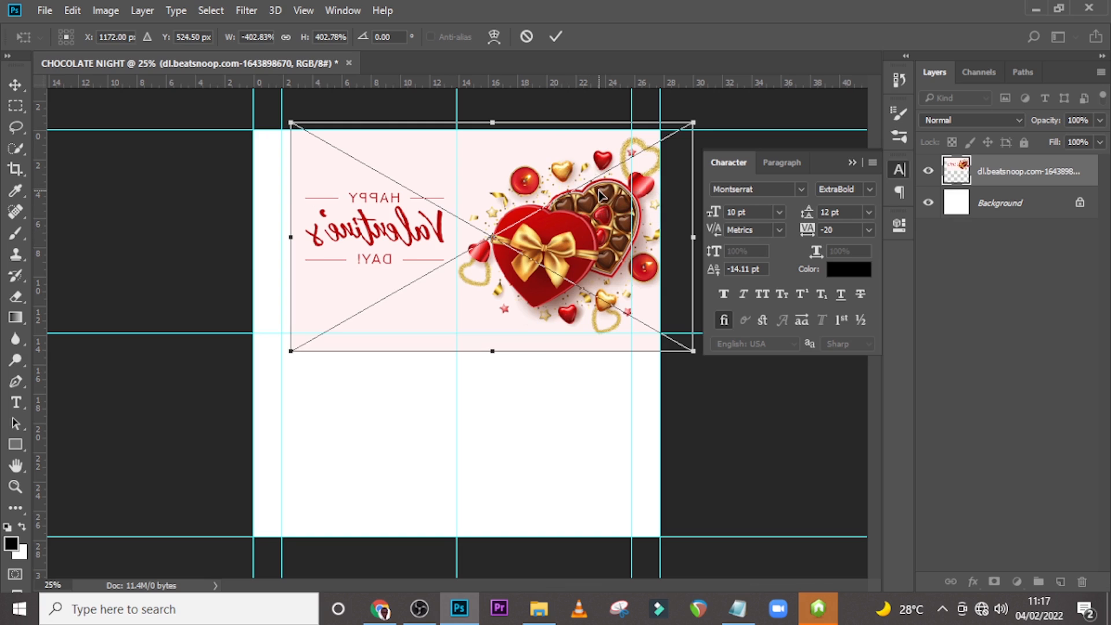
key("Return")
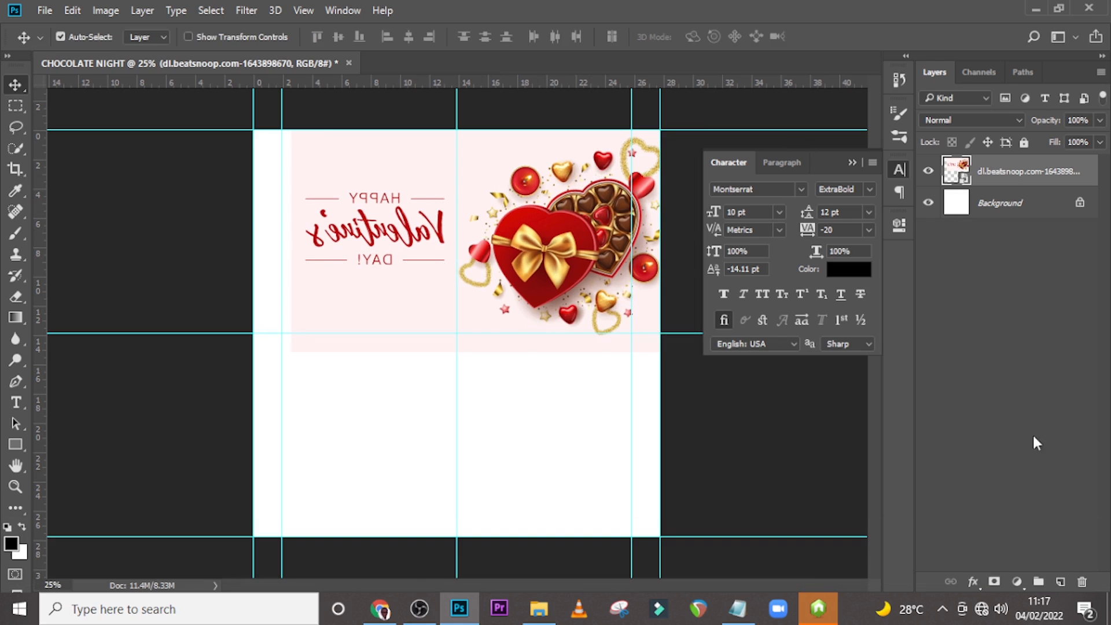
Add a layer mask to the Valentine image layer and choose the Soft Round brush from General Brushes.
left_click(994, 582)
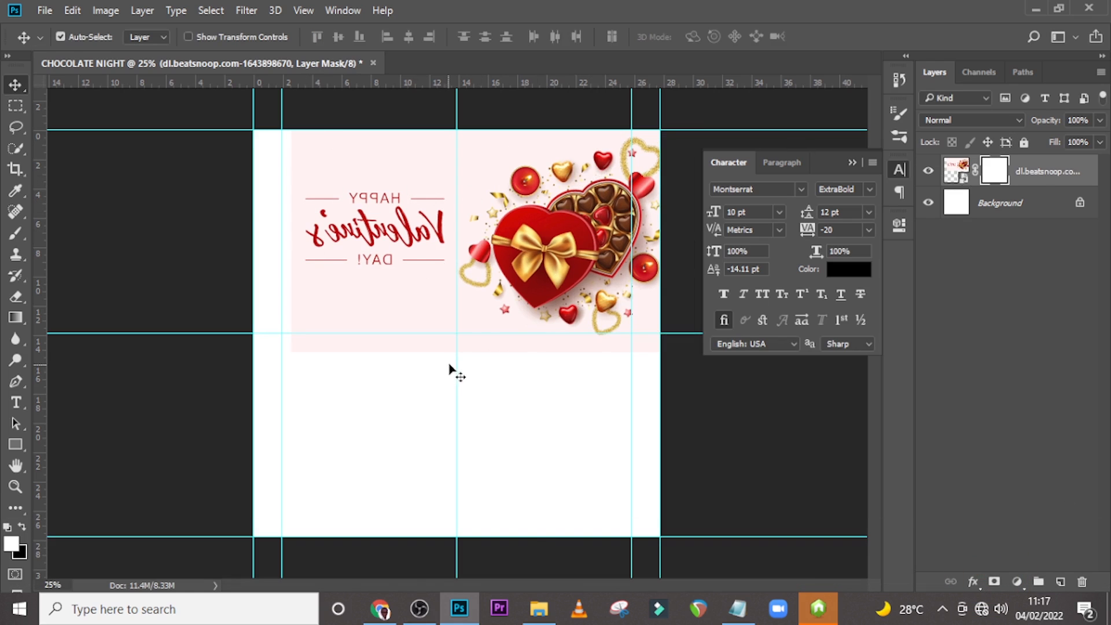
key("b")
left_click(81, 36)
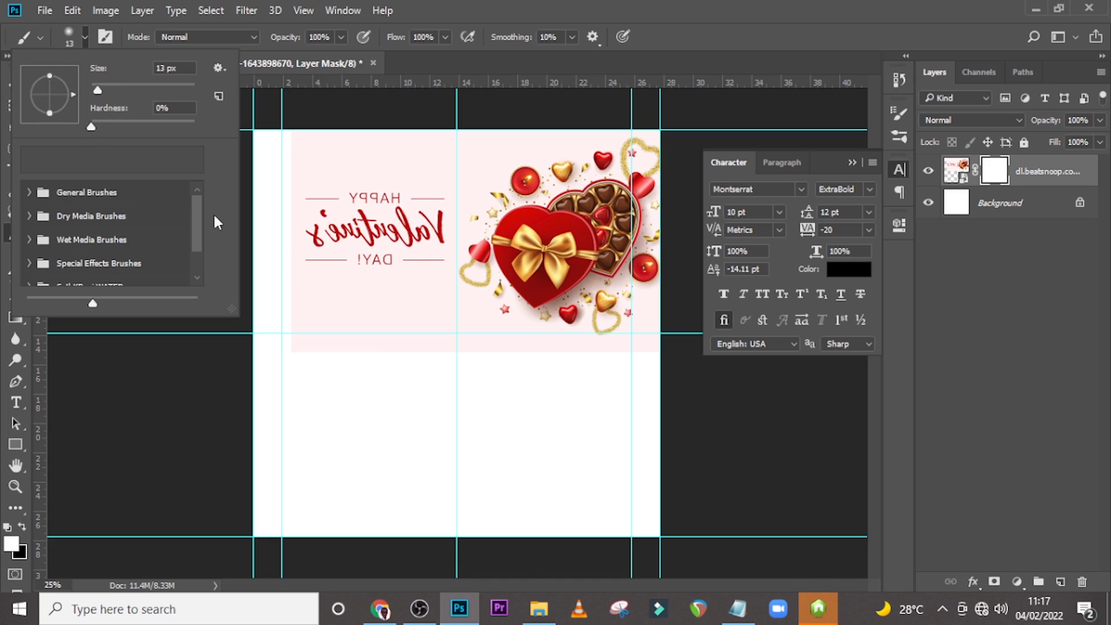
left_click(35, 192)
left_click(71, 228)
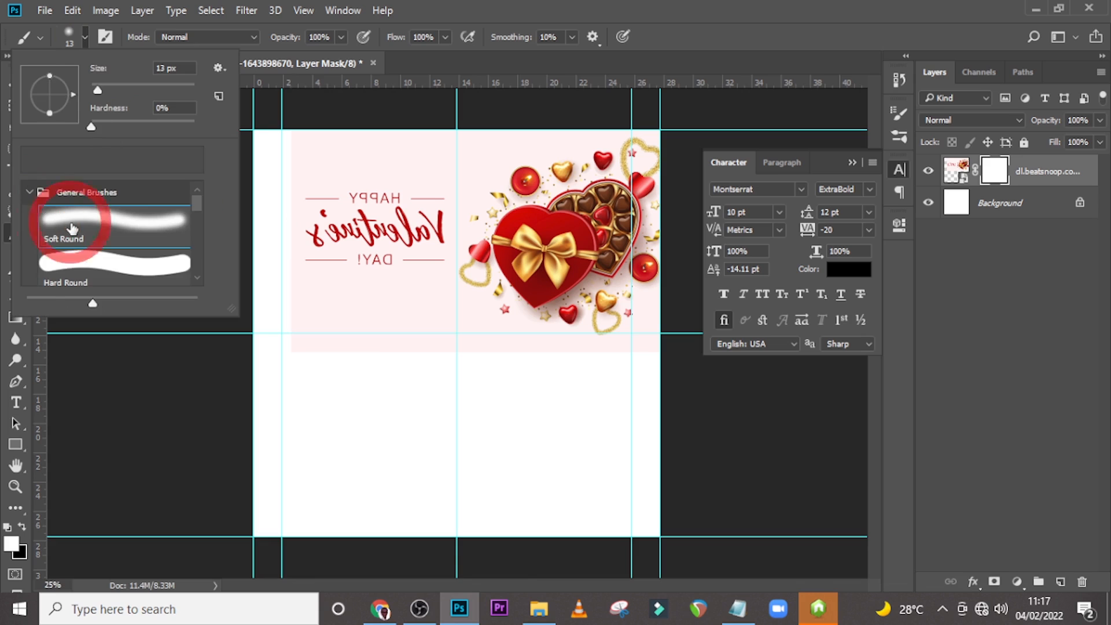
left_click(589, 8)
Enlarge the brush to 1000 px, set black as foreground, and paint over the Happy Valentine's text on the mask.
key("Caps_Lock")
key("bracketright")
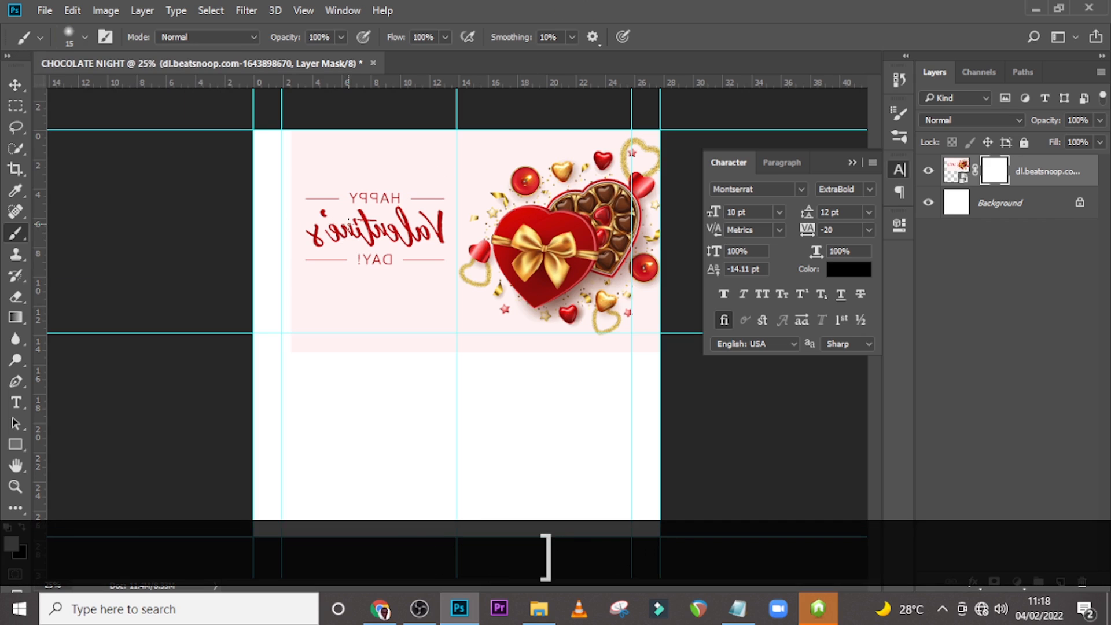
key("bracketright")
key("bracketright")
key("bracketright")
key("bracketright")
key("bracketright")
key("bracketright")
key("bracketright")
key("bracketright")
key("bracketright")
key("bracketright")
key("bracketright")
key("bracketright")
key("bracketright")
key("bracketright")
key("bracketright")
key("bracketright")
key("bracketright")
key("bracketright")
key("x")
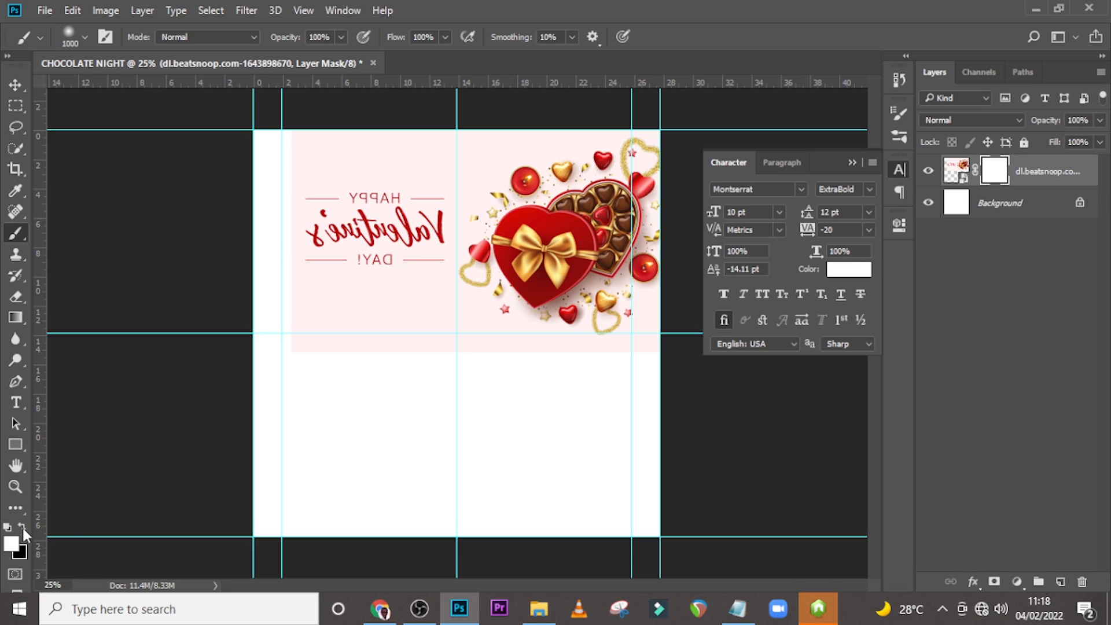
left_click(22, 527)
mouse_move(231, 323)
left_mouse_down()
mouse_move(300, 233)
mouse_move(265, 326)
mouse_move(327, 199)
mouse_move(383, 160)
mouse_move(390, 187)
mouse_move(354, 275)
mouse_move(363, 325)
left_mouse_up()
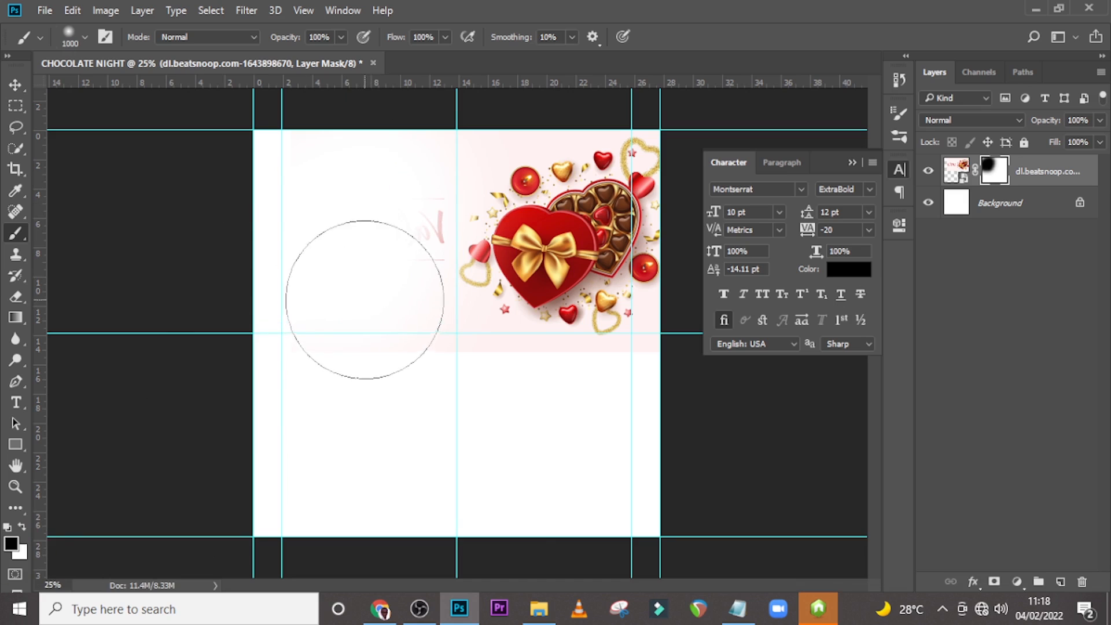
Reduce the brush to 500 px and paint out the image's remaining left and lower edges on the mask.
key("bracketleft")
key("bracketleft")
key("bracketleft")
key("bracketleft")
key("bracketleft")
mouse_move(409, 234)
left_mouse_down()
mouse_move(459, 143)
mouse_move(508, 113)
mouse_move(422, 166)
mouse_move(361, 263)
mouse_move(385, 334)
mouse_move(476, 370)
mouse_move(400, 317)
mouse_move(384, 222)
mouse_move(436, 149)
left_mouse_up()
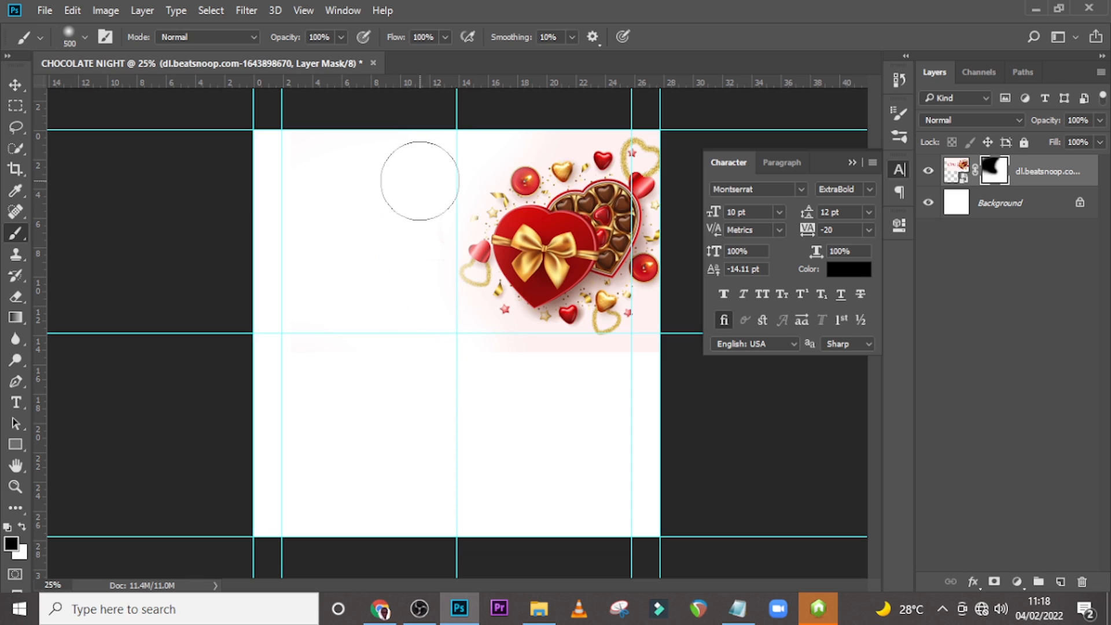
mouse_move(355, 266)
left_mouse_down()
mouse_move(418, 351)
mouse_move(300, 127)
mouse_move(373, 331)
mouse_move(615, 428)
left_mouse_up()
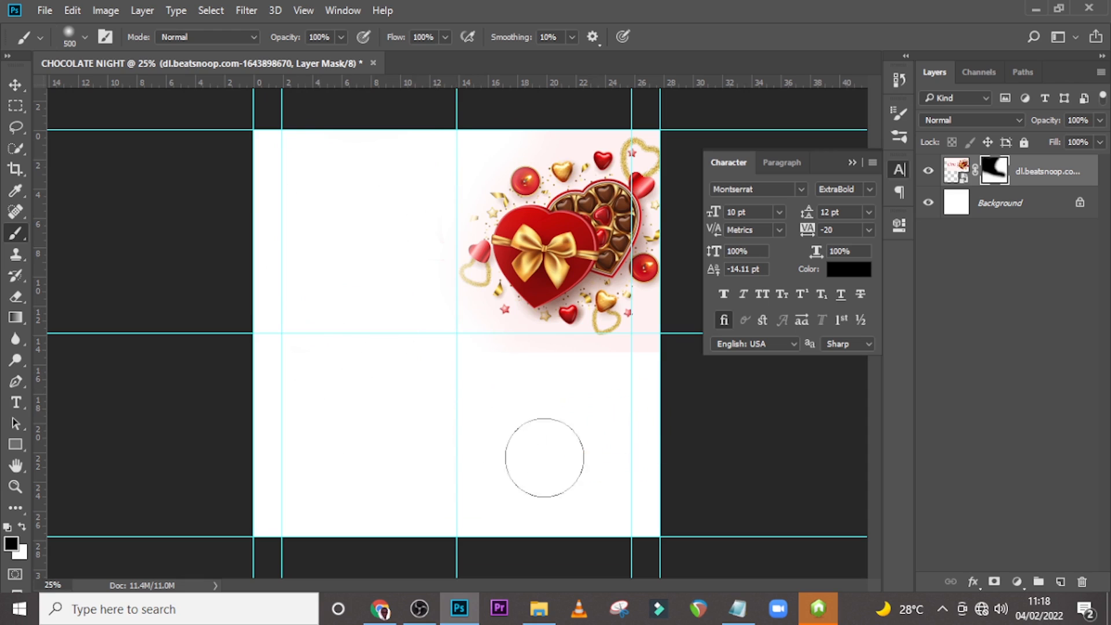
Place the dl.beatsnoop.com-1643900061.jpg bokeh image into the lower half of the document.
left_click(958, 171)
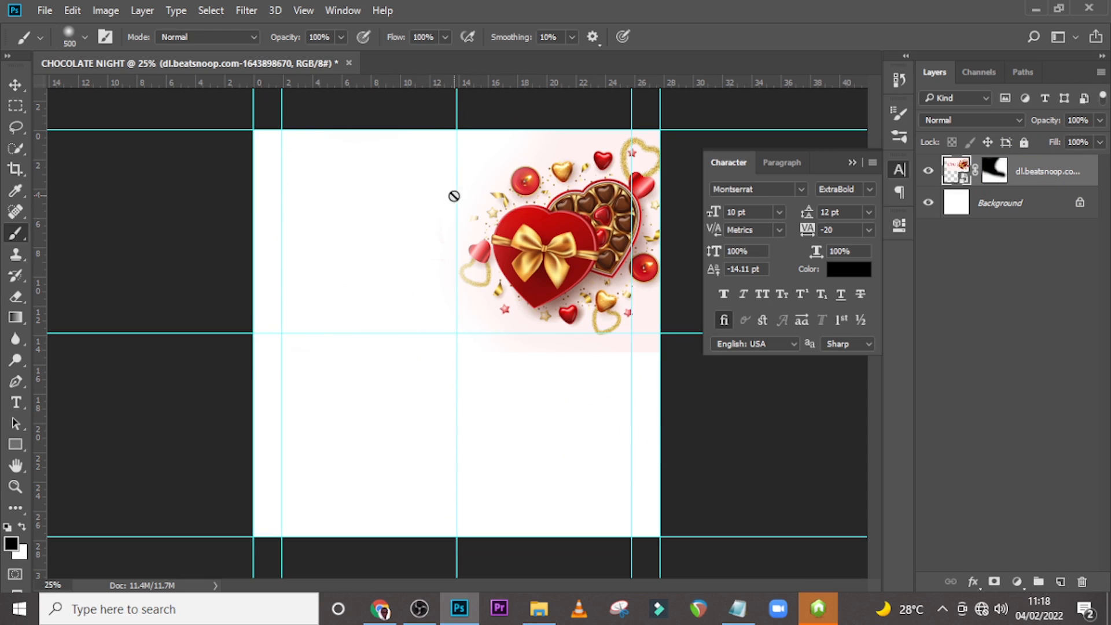
left_click(539, 609)
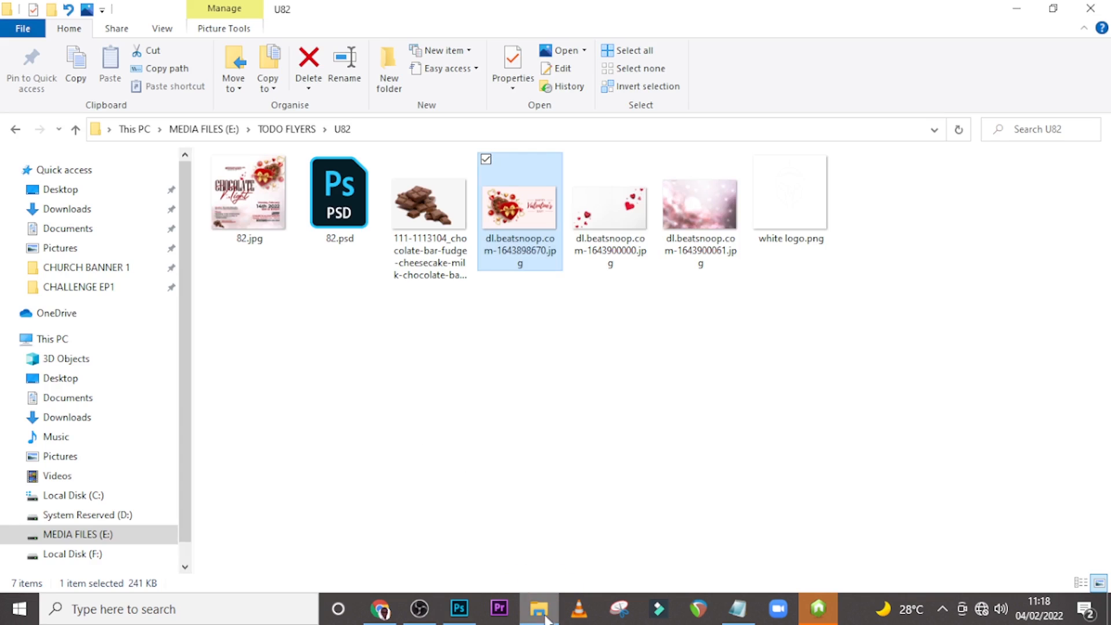
left_click(662, 207)
left_click_drag(663, 207, 441, 460)
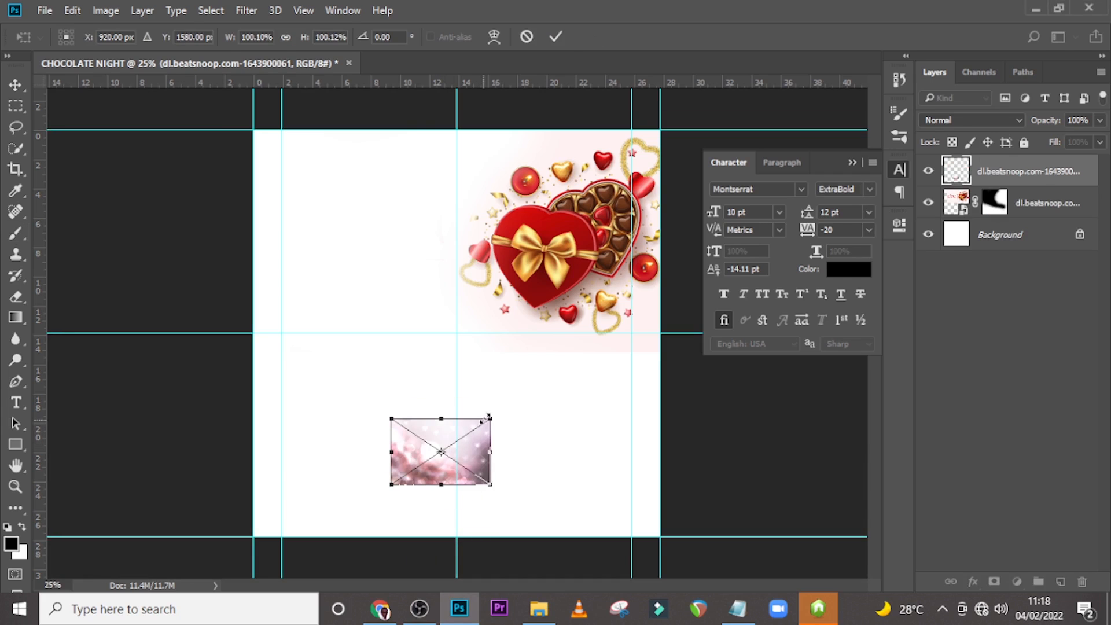
Enlarge the bokeh image, commit it, and move its layer below the masked Valentine layer.
left_click_drag(491, 416, 741, 282)
left_click_drag(531, 467, 551, 418)
key("Return")
left_click_drag(983, 183, 986, 220)
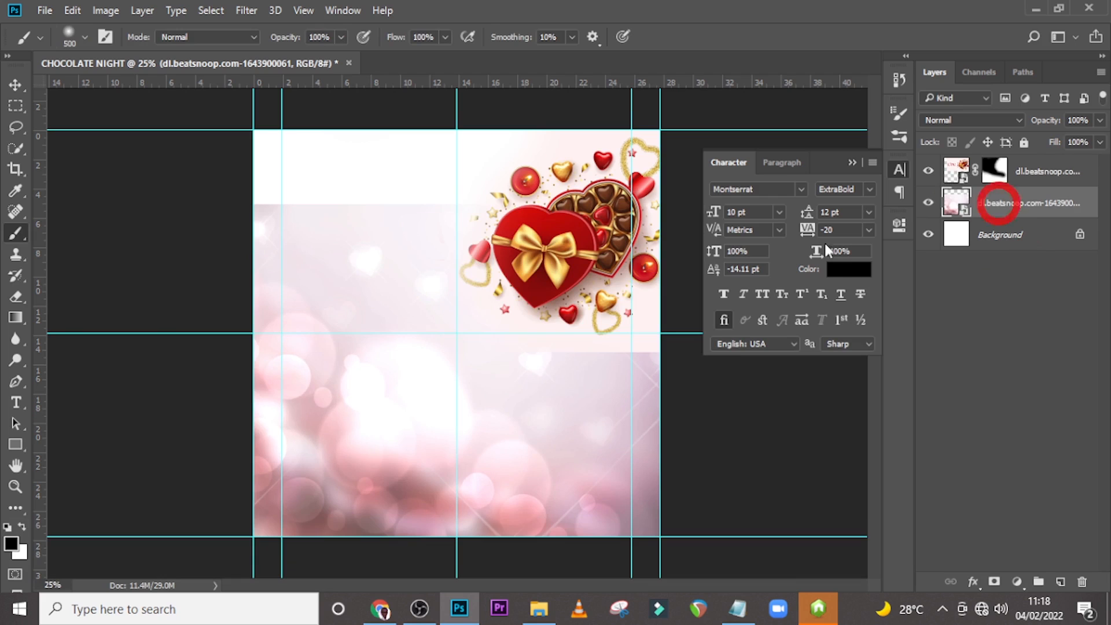
Free-transform the bokeh image to cover the whole canvas below a small top strip.
key("ctrl+t")
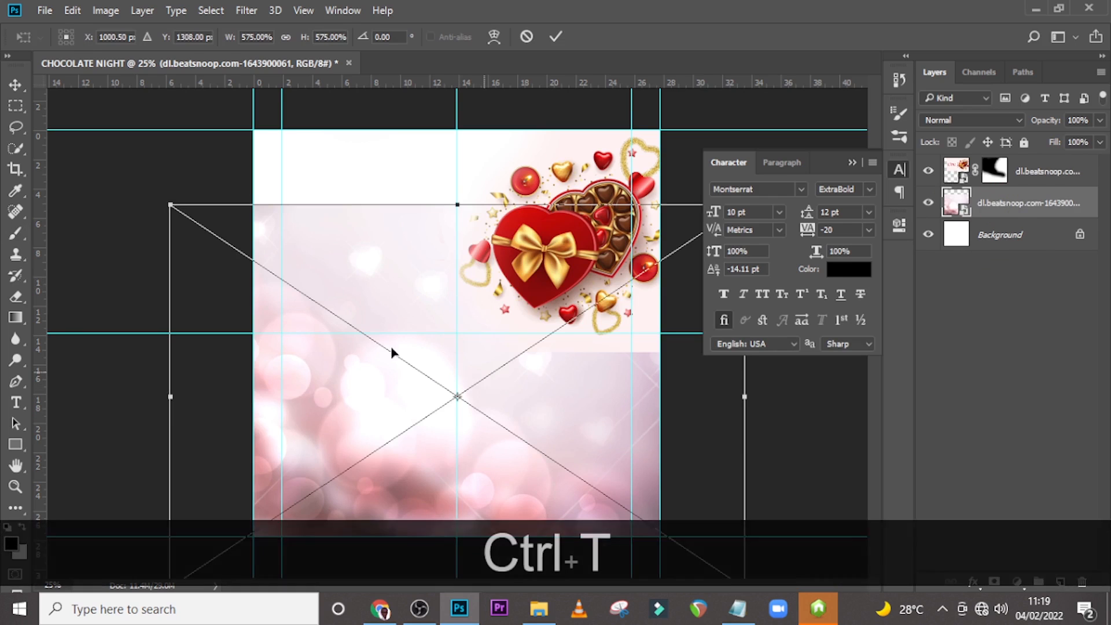
left_click_drag(167, 200, 168, 179)
left_click_drag(397, 345, 397, 308)
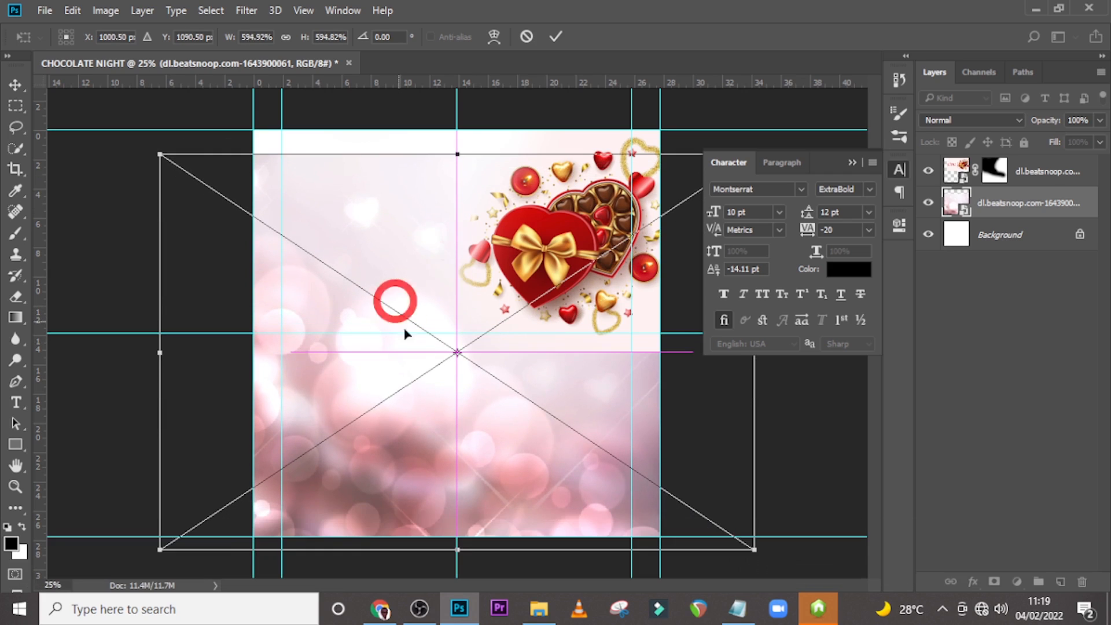
key("Return")
Select the top layer and add a new empty layer above it.
key("b")
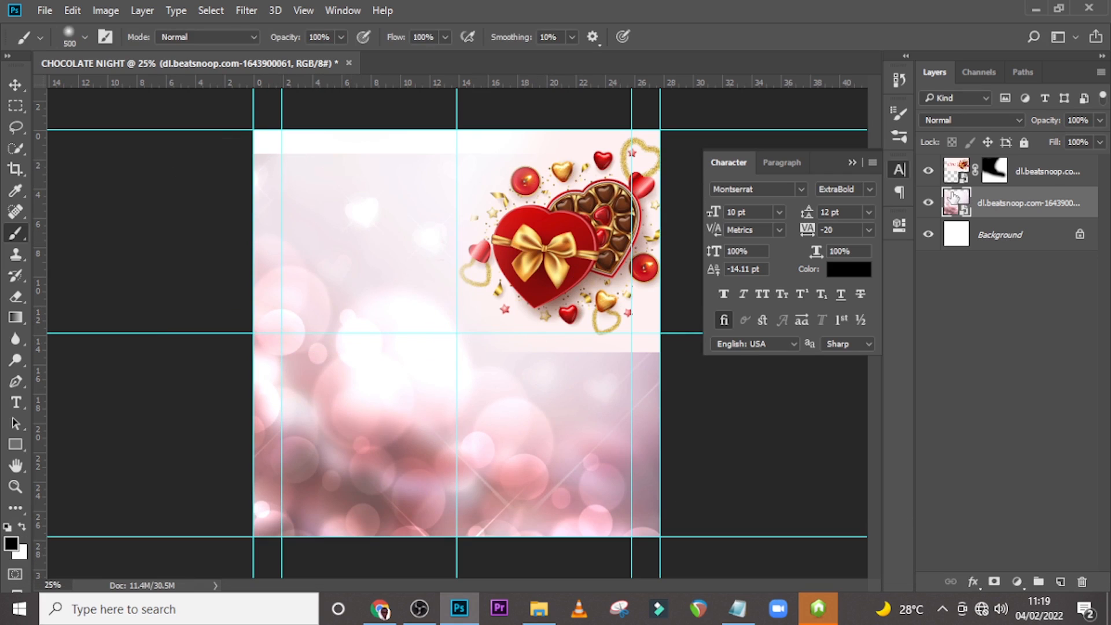
left_click(1044, 170)
left_click(1060, 582)
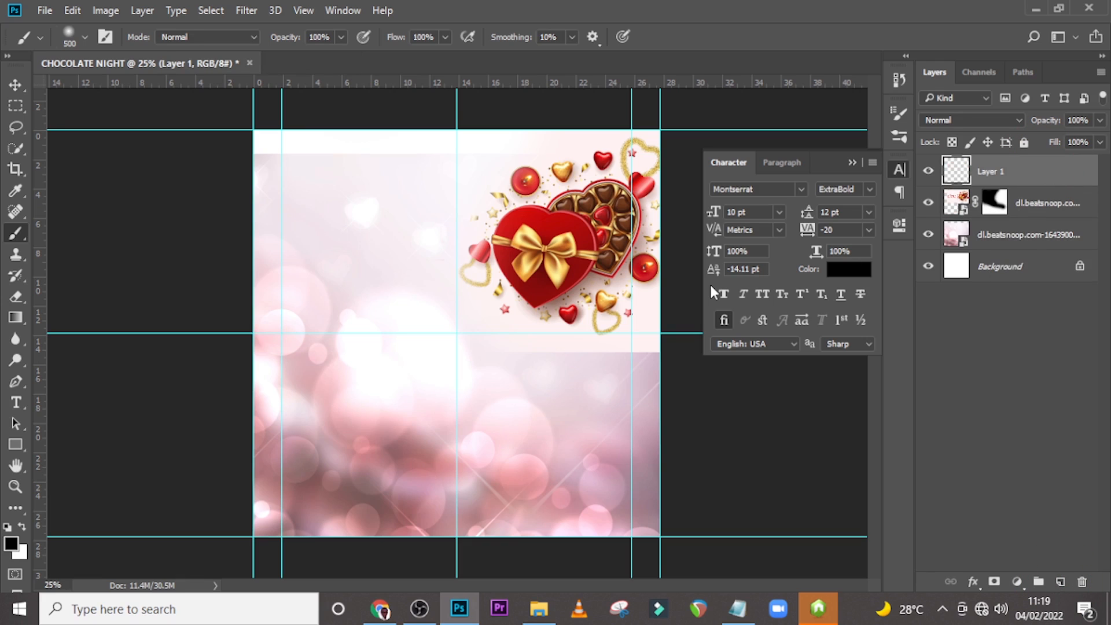
Set white as foreground, enlarge the brush to 1300 px, and paint over the upper-left area of the new layer.
key("b")
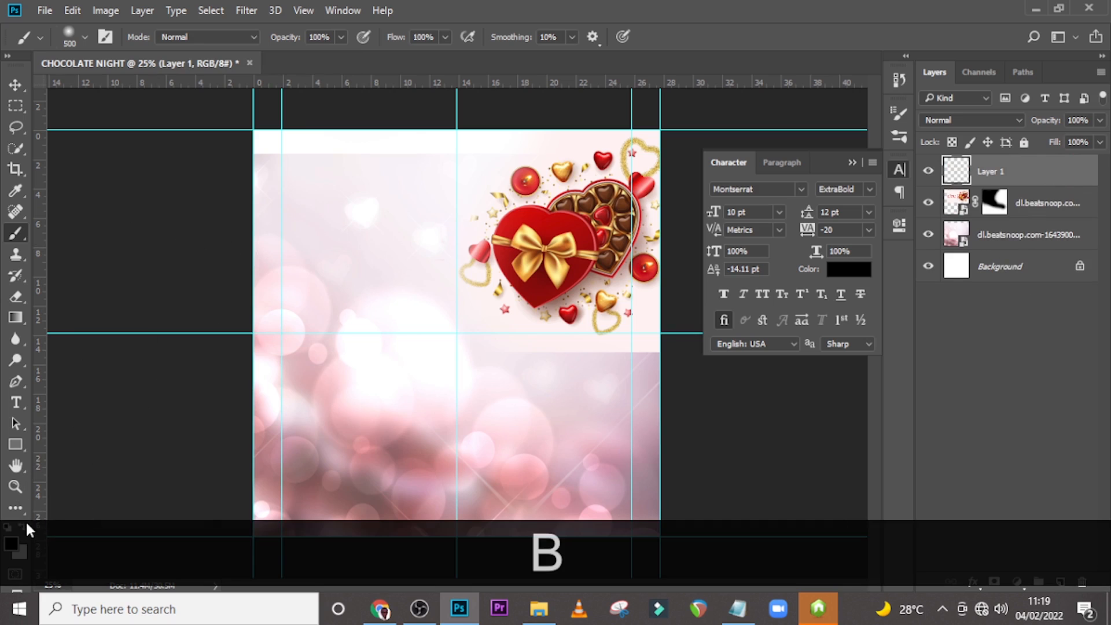
left_click(23, 524)
key("bracketright")
key("bracketright")
key("bracketright")
key("bracketright")
key("bracketright")
key("bracketright")
key("bracketright")
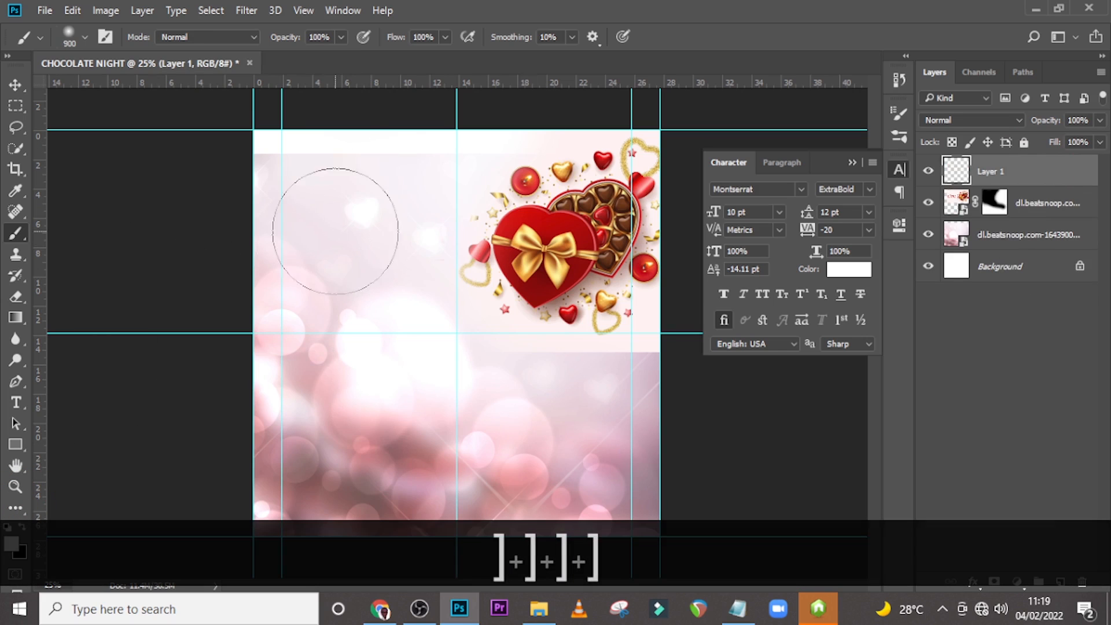
key("bracketright")
mouse_move(322, 186)
left_mouse_down()
mouse_move(337, 231)
mouse_move(372, 205)
mouse_move(365, 189)
mouse_move(340, 242)
mouse_move(278, 277)
mouse_move(330, 266)
mouse_move(362, 283)
left_mouse_up()
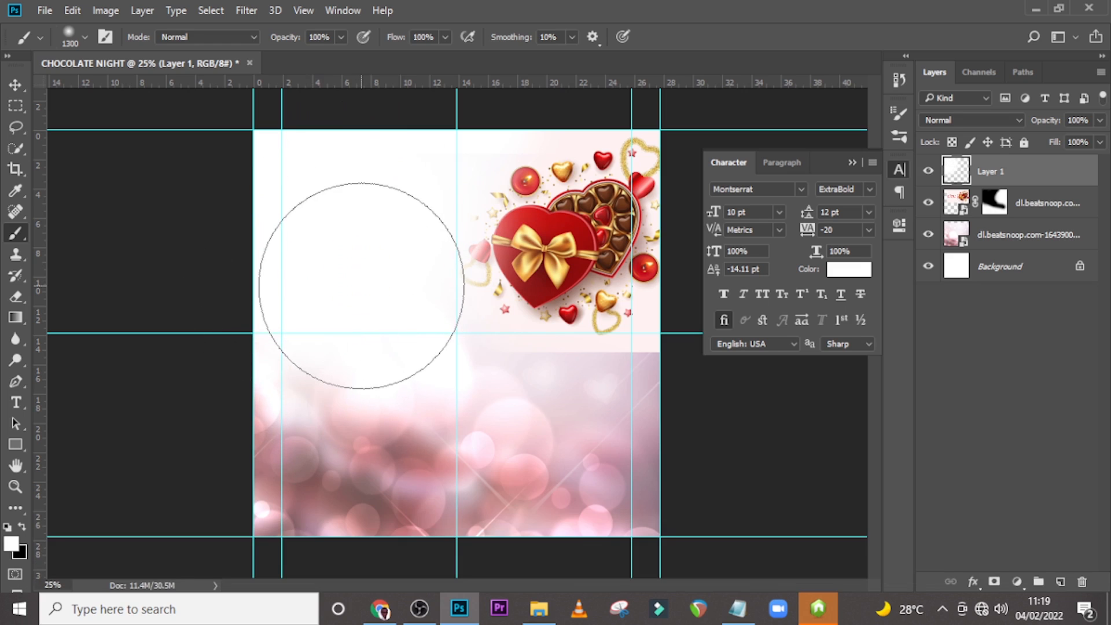
Reduce the brush to 500 px and paint white across the middle of the canvas.
key("bracketleft")
key("bracketleft")
key("bracketleft")
key("bracketleft")
key("bracketleft")
key("bracketleft")
key("bracketleft")
key("bracketleft")
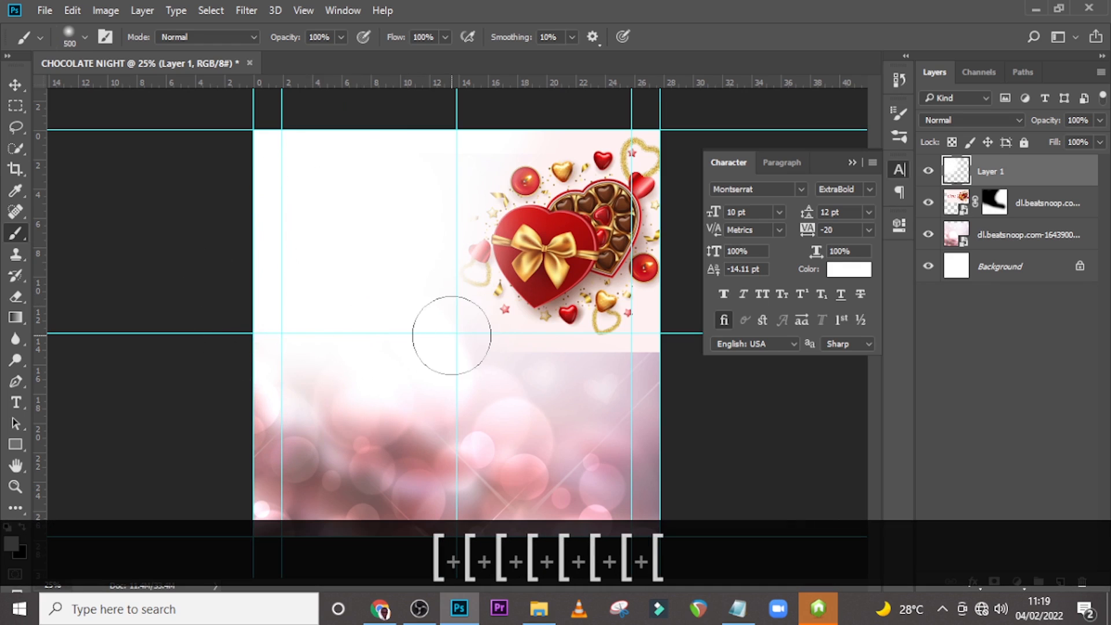
left_click_drag(450, 340, 667, 374)
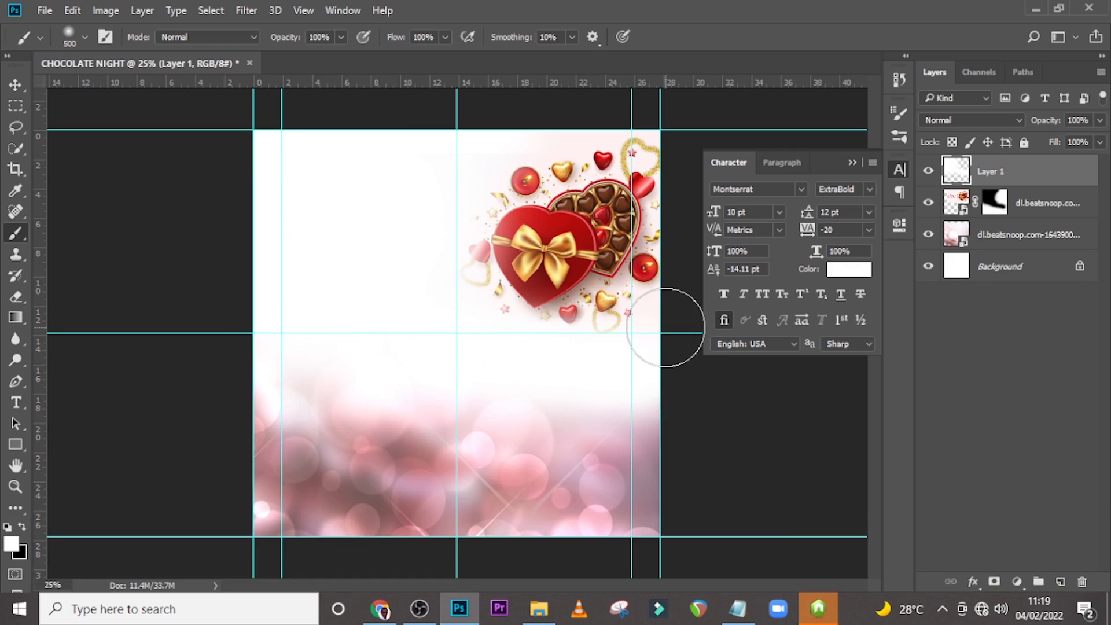
Add a Levels adjustment clipped to the bokeh image and raise its output black level to 114.
left_click(1039, 204)
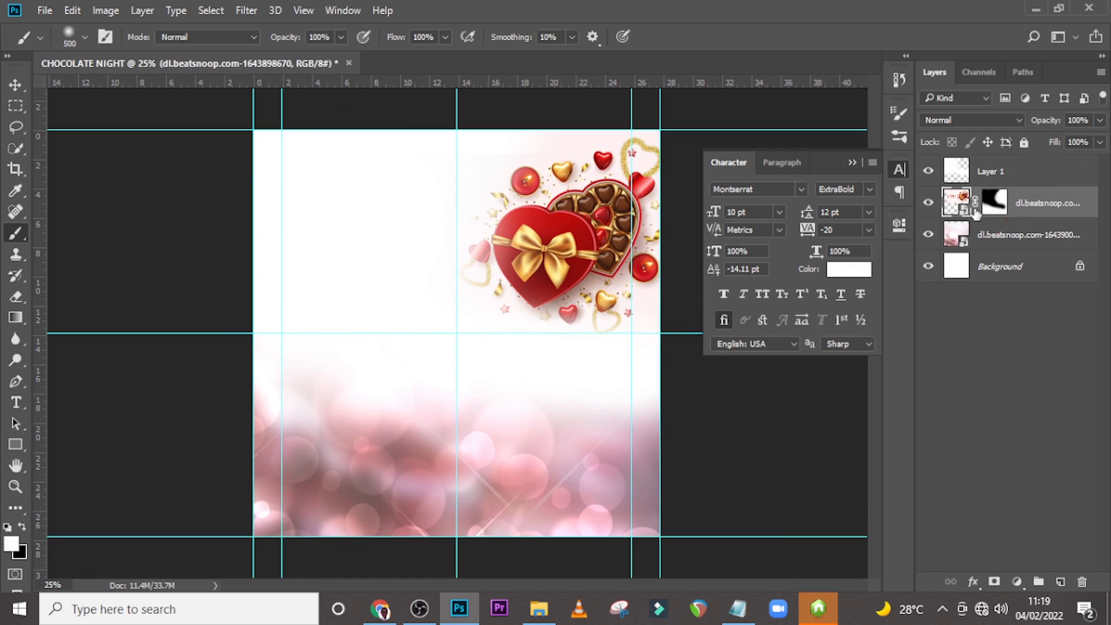
left_click(1019, 239)
left_click(929, 234)
left_click(929, 234)
left_click(1014, 580)
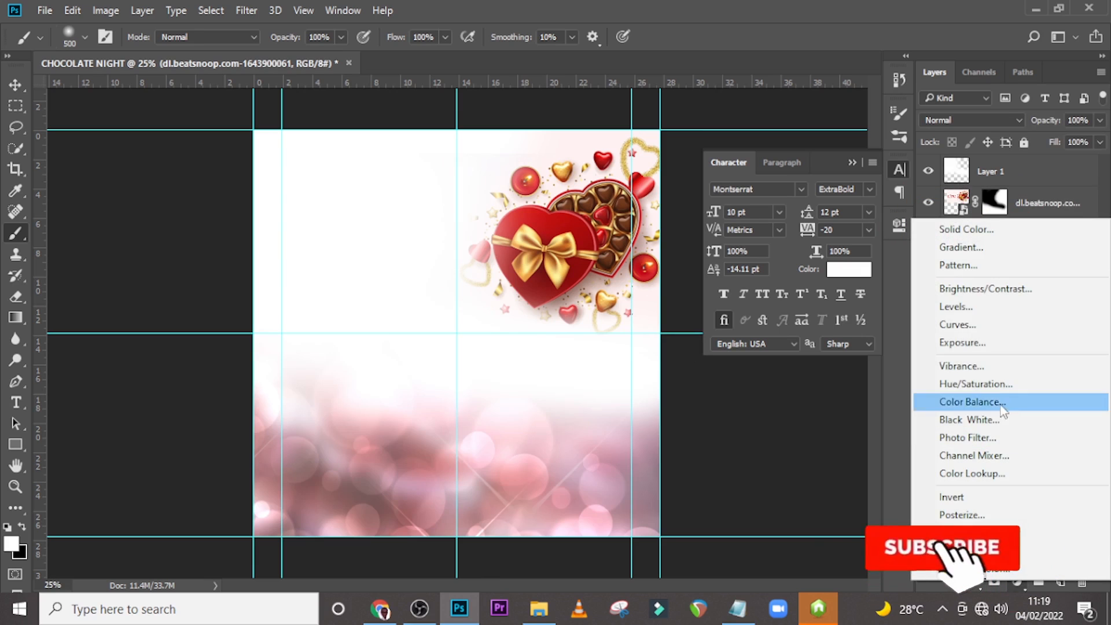
left_click(959, 306)
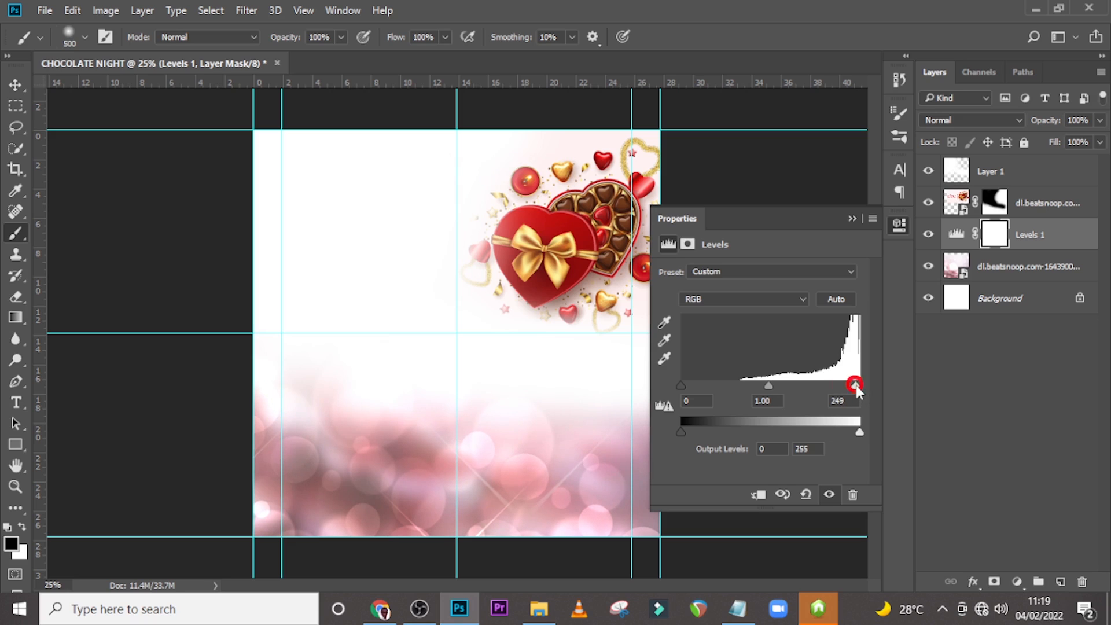
left_click(759, 495)
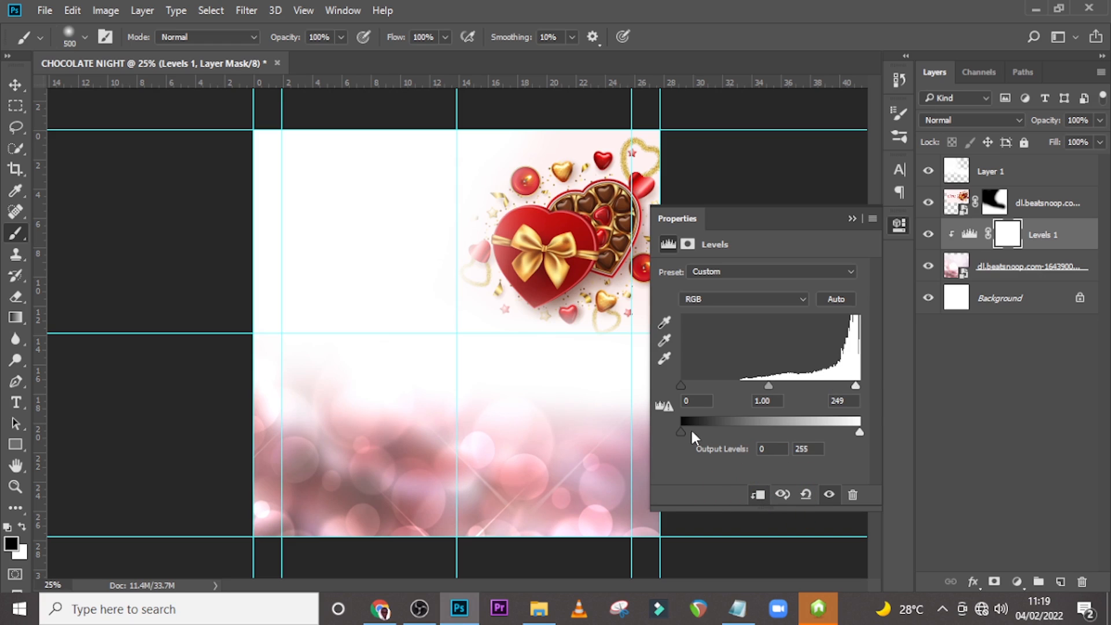
left_click_drag(676, 435, 736, 436)
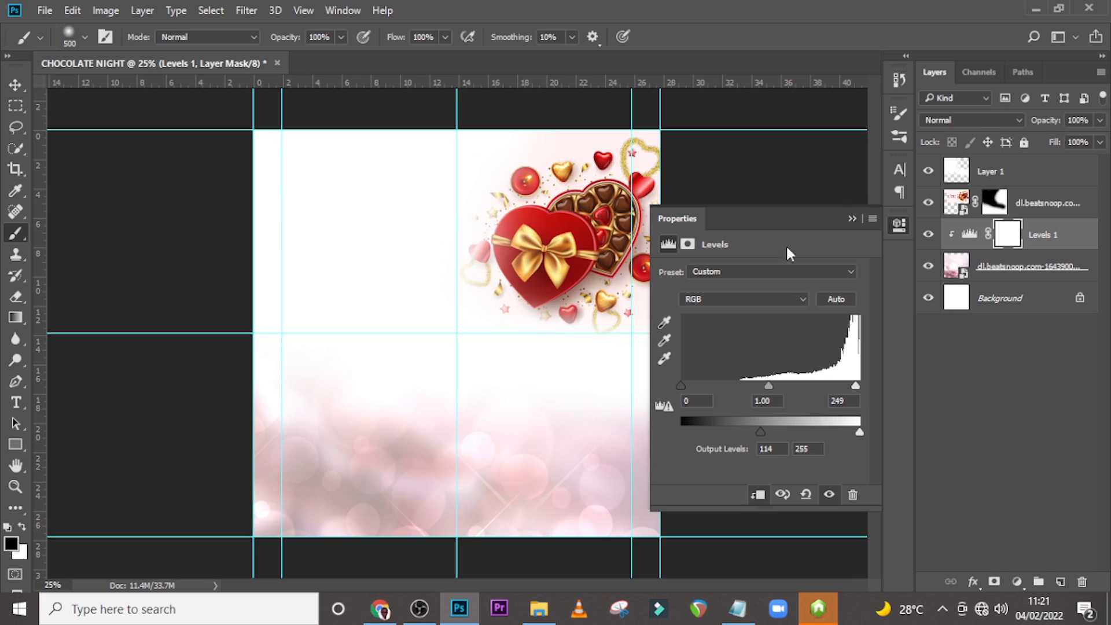
Add a Hue/Saturation adjustment above the Levels layer and raise its Lightness to +29.
left_click(1016, 582)
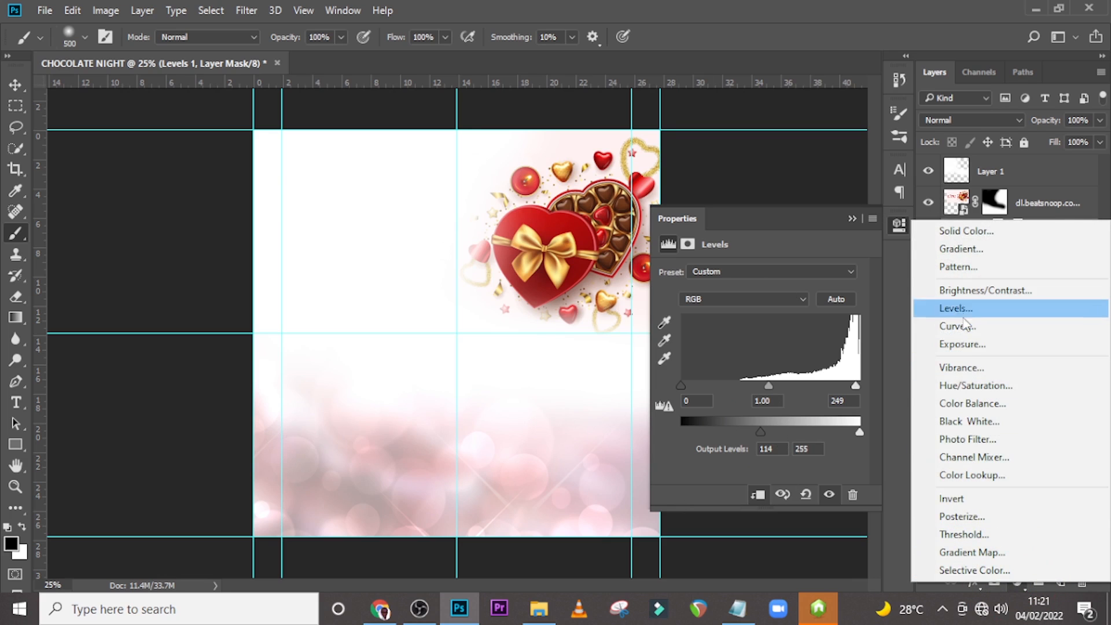
left_click(969, 386)
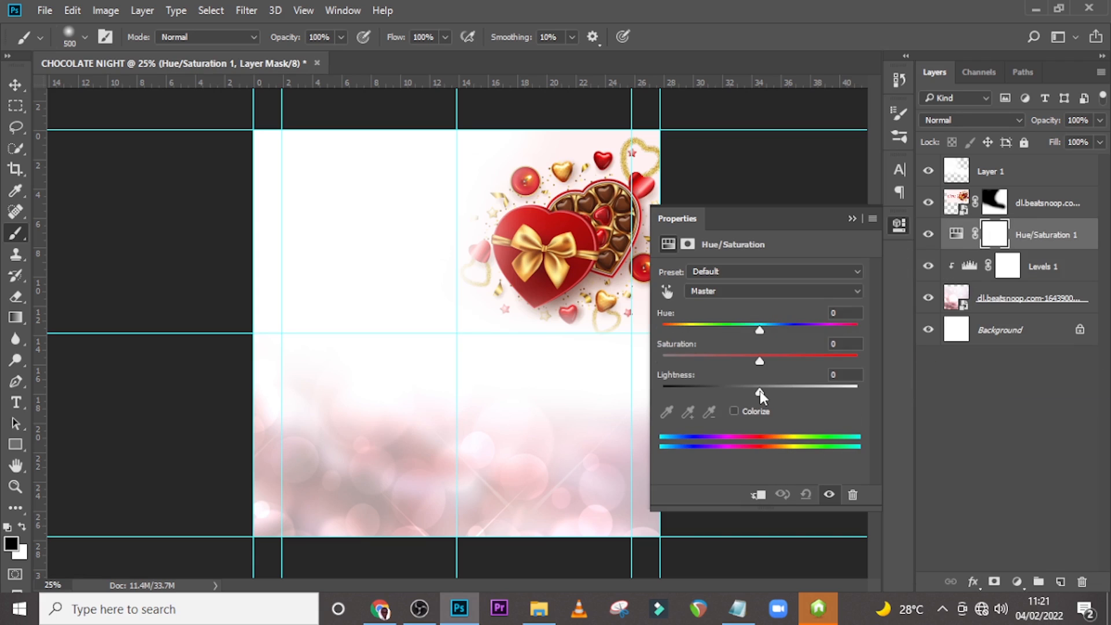
left_click_drag(759, 391, 794, 396)
left_click_drag(794, 396, 791, 396)
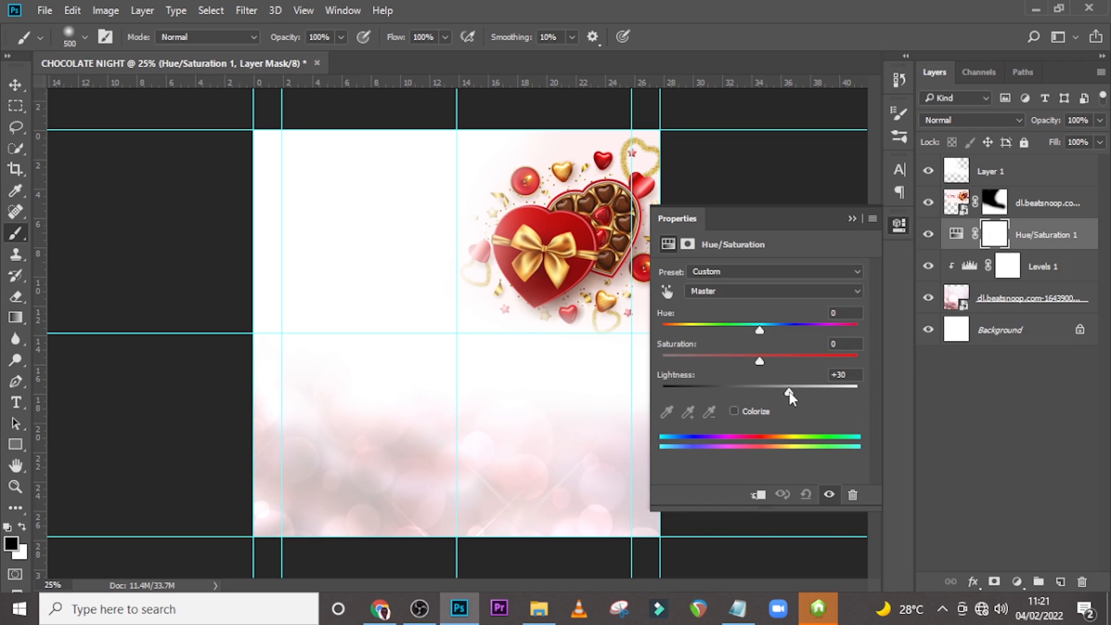
left_click(852, 219)
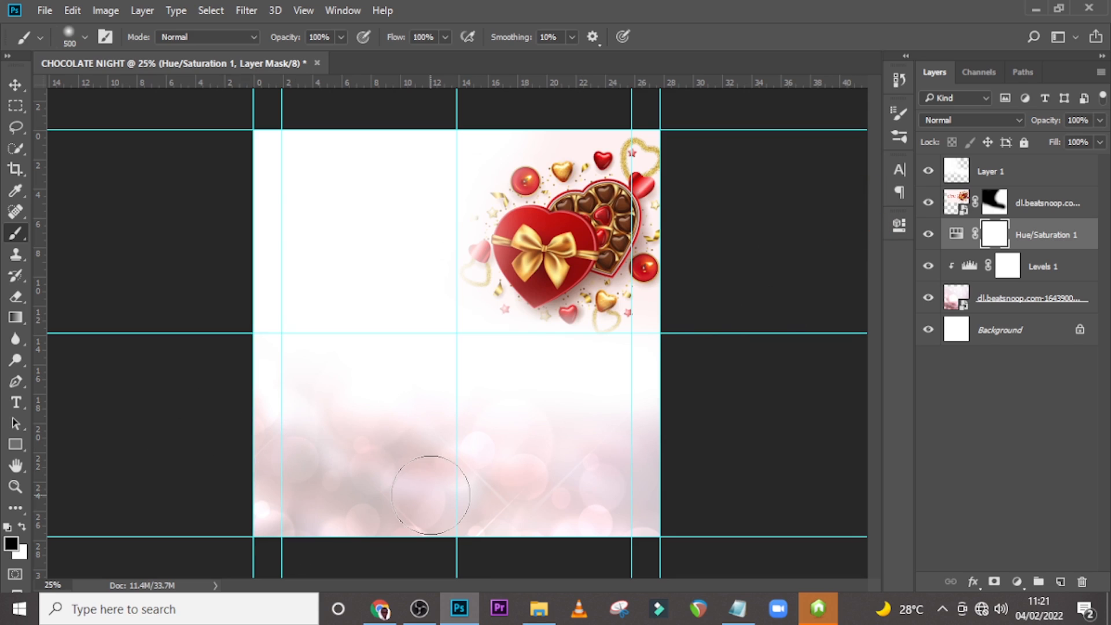
Clip the Hue/Saturation adjustment to the layers below it.
double_click(956, 234)
left_click(758, 497)
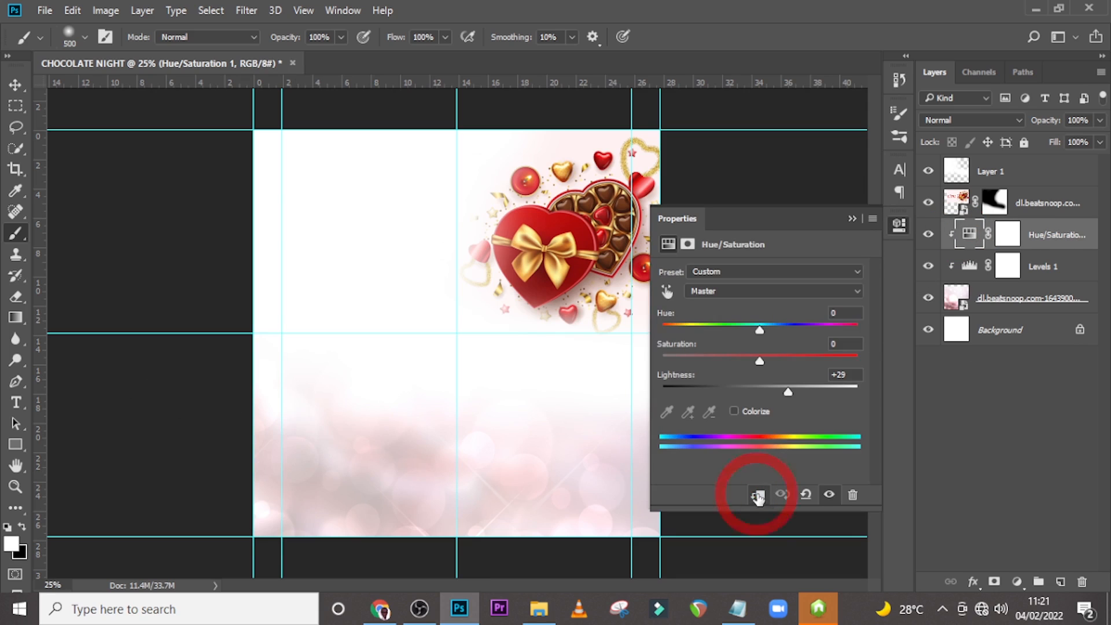
left_click(852, 218)
Group all layers above the Background into one group named BG.
left_click(1042, 237)
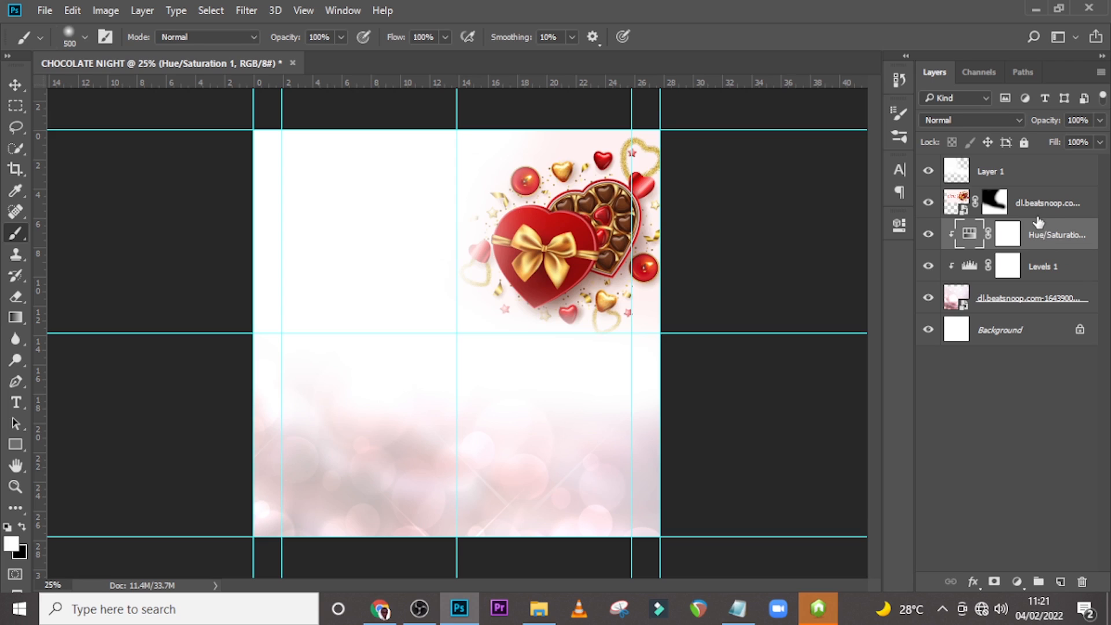
left_click(992, 171)
left_click(1025, 309, "shift")
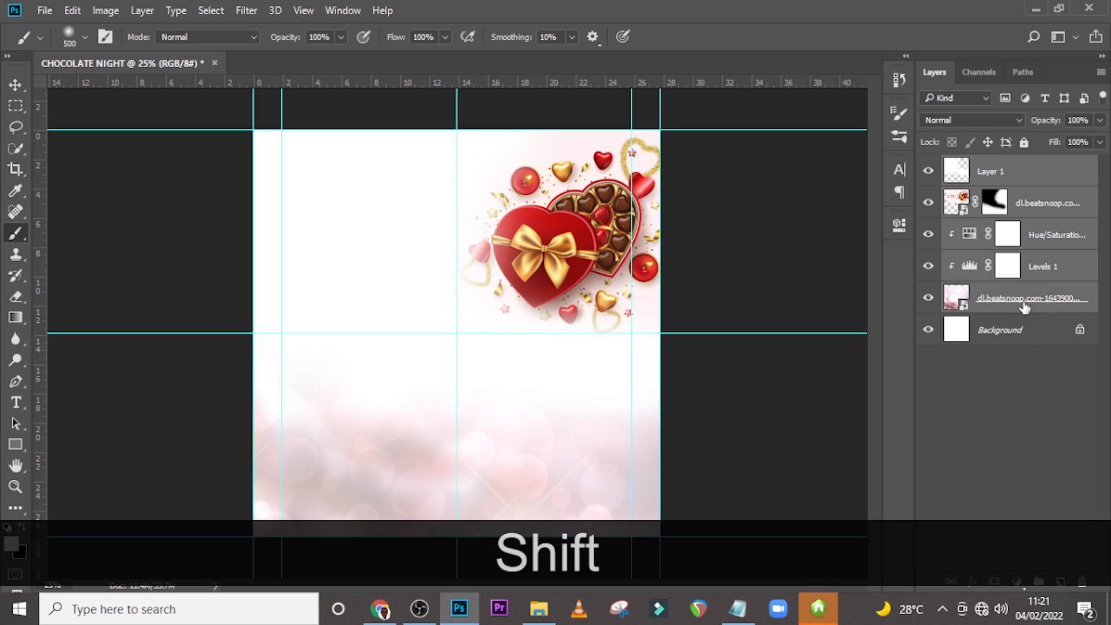
key("ctrl+shift+g")
double_click(987, 164)
key("Caps_Lock")
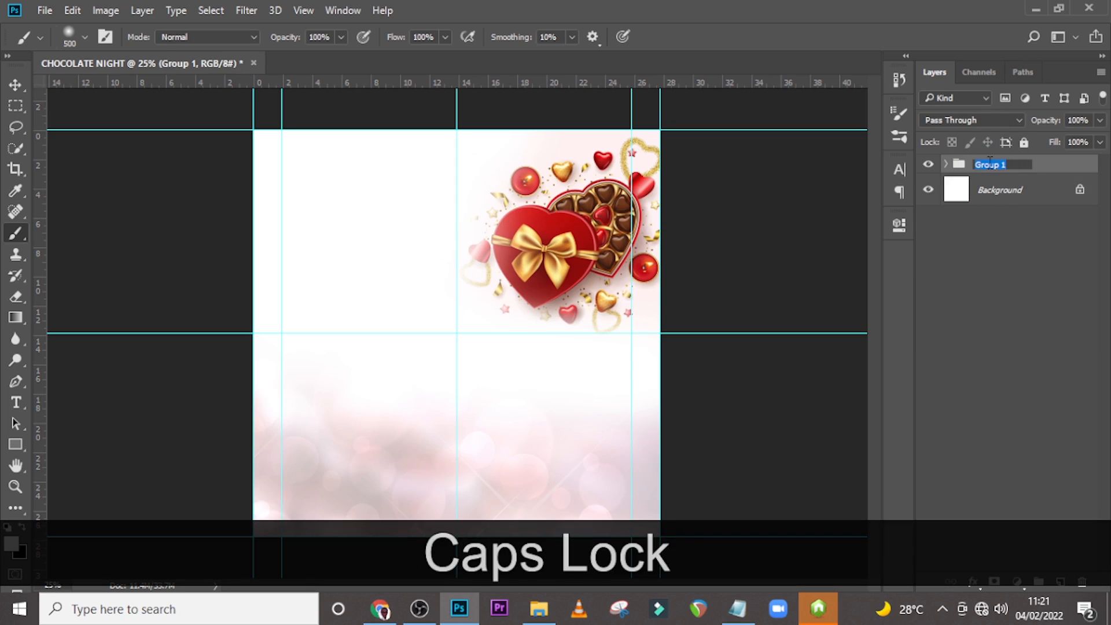
type("BG")
key("Return")
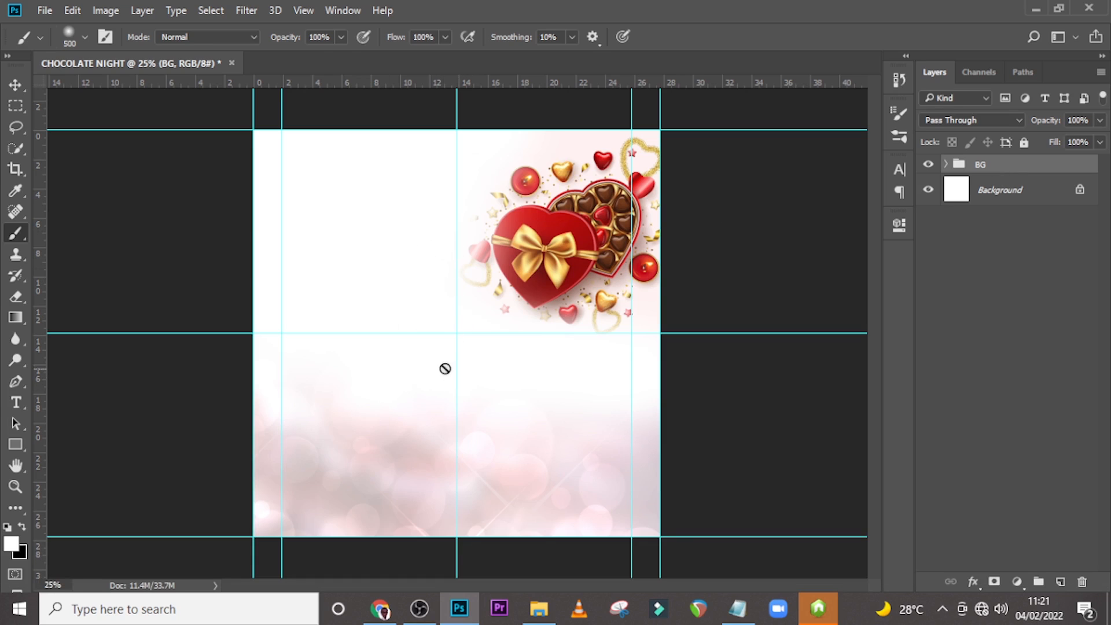
Create a text layer on the canvas and paste the word Chocolate copied from the Notepad text.
key("t")
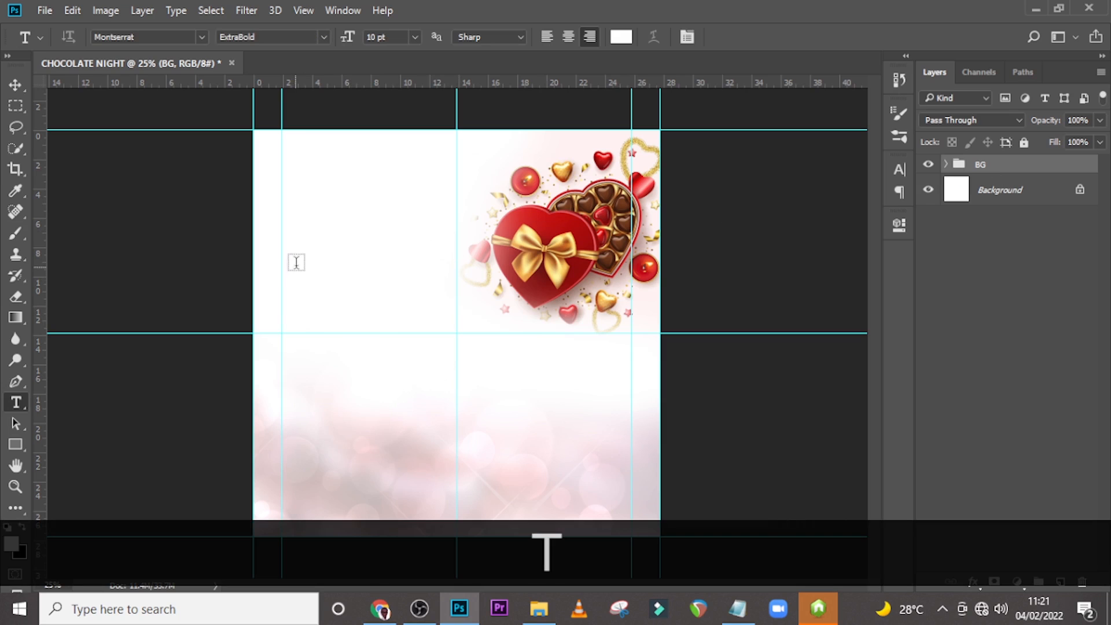
left_click(295, 267)
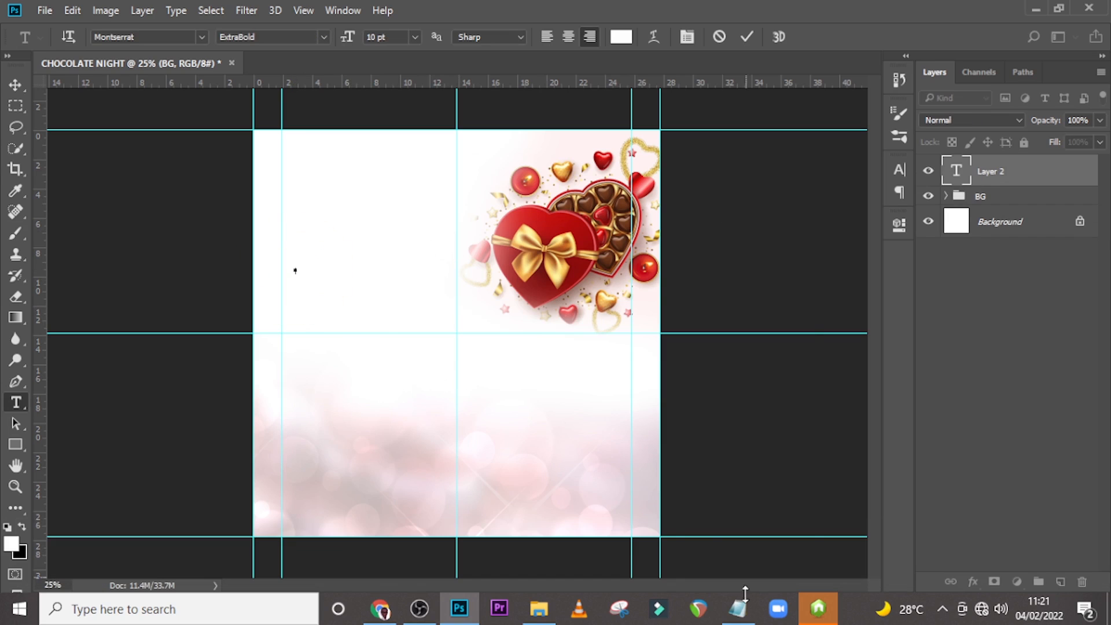
left_click(738, 609)
left_click_drag(474, 162, 363, 161)
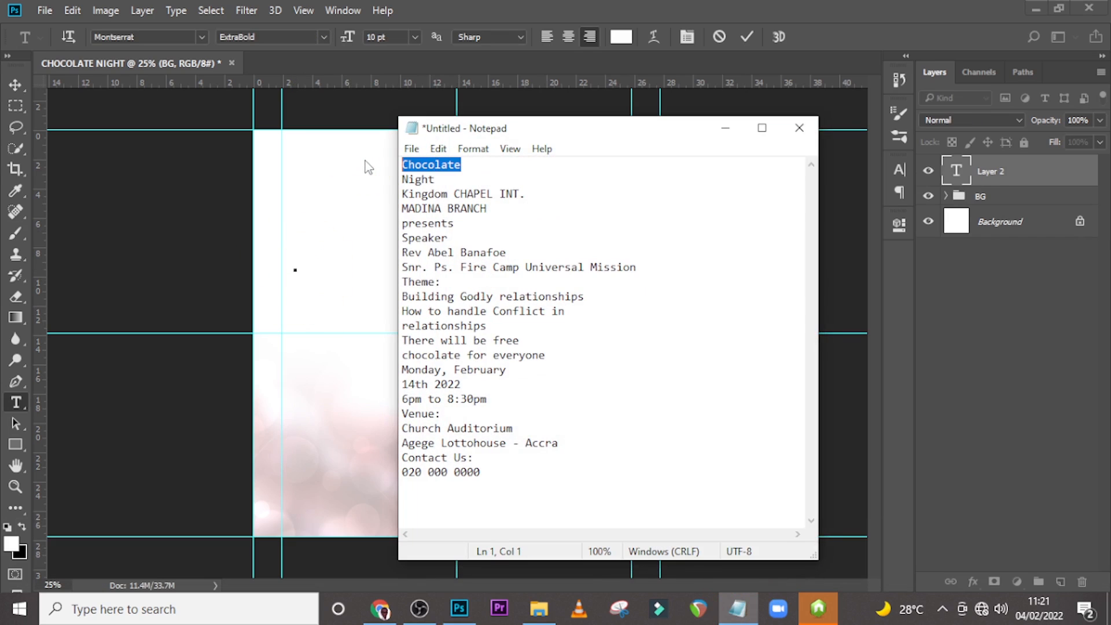
key("ctrl+c")
left_click(425, 7)
key("ctrl+v")
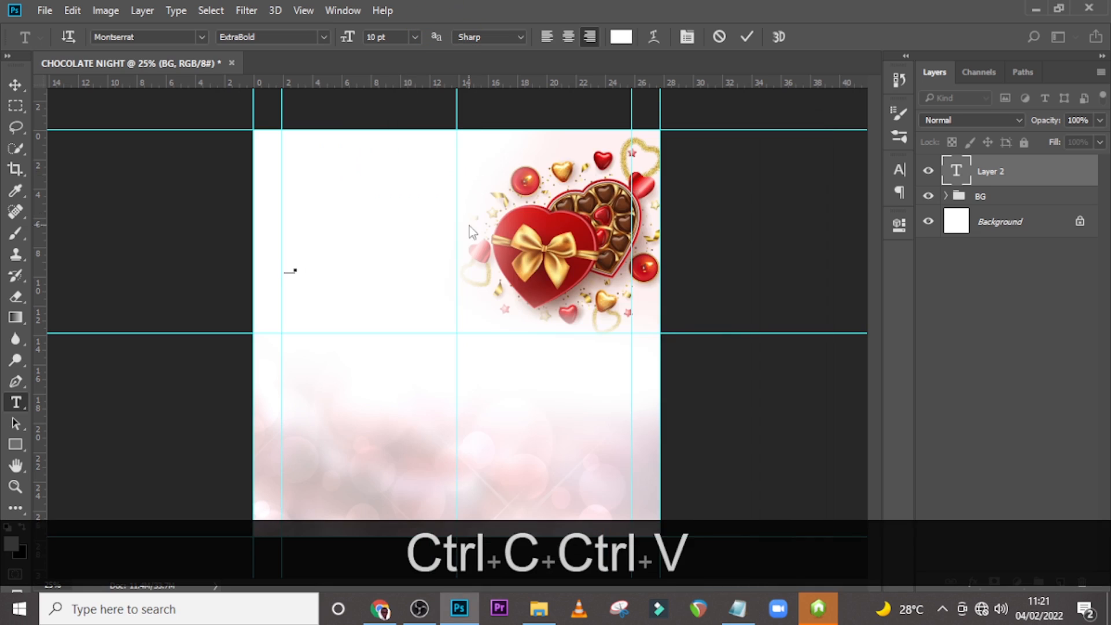
Set the text colour to dark red #6c0e0e.
left_click(955, 174)
left_click(900, 170)
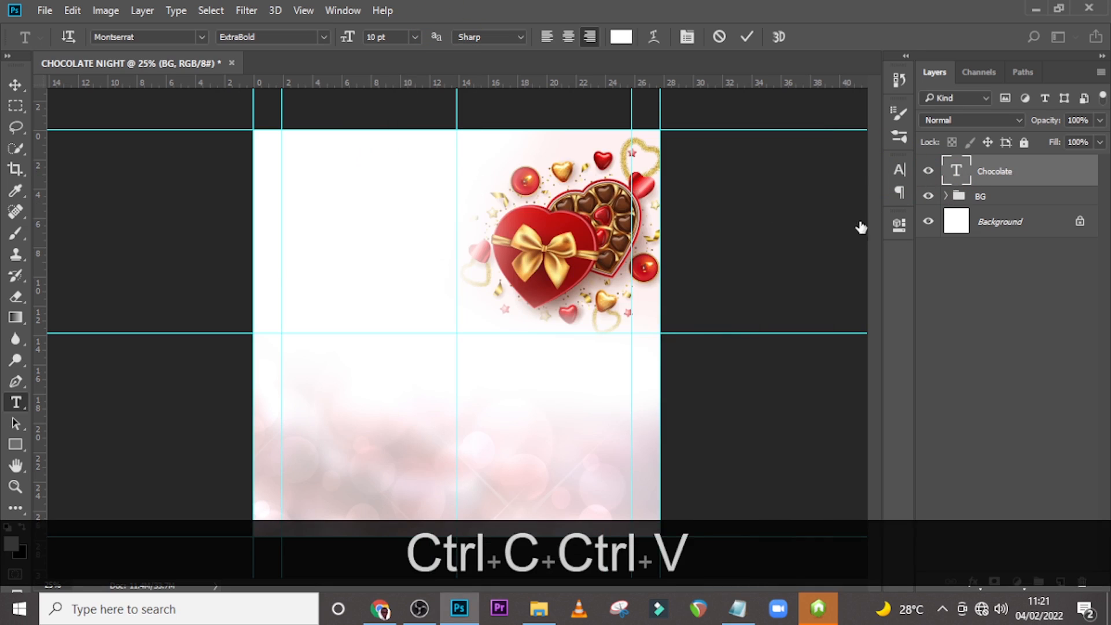
left_click(862, 267)
left_click(525, 260)
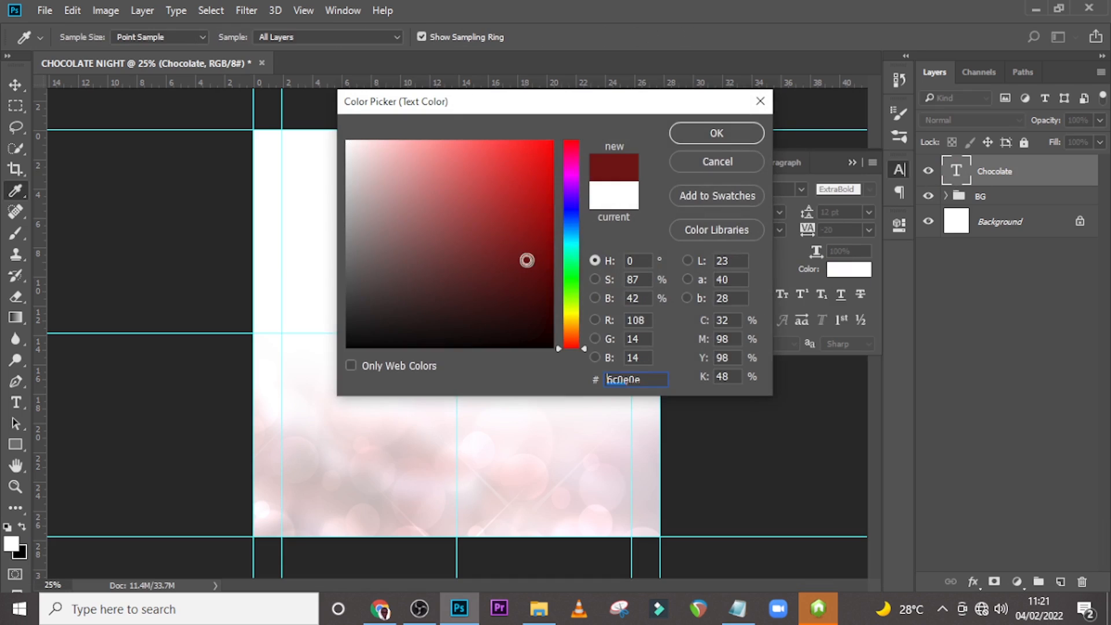
left_click(716, 134)
Free-transform the Chocolate text, enlarging it and placing it left of the heart box.
key("ctrl+t")
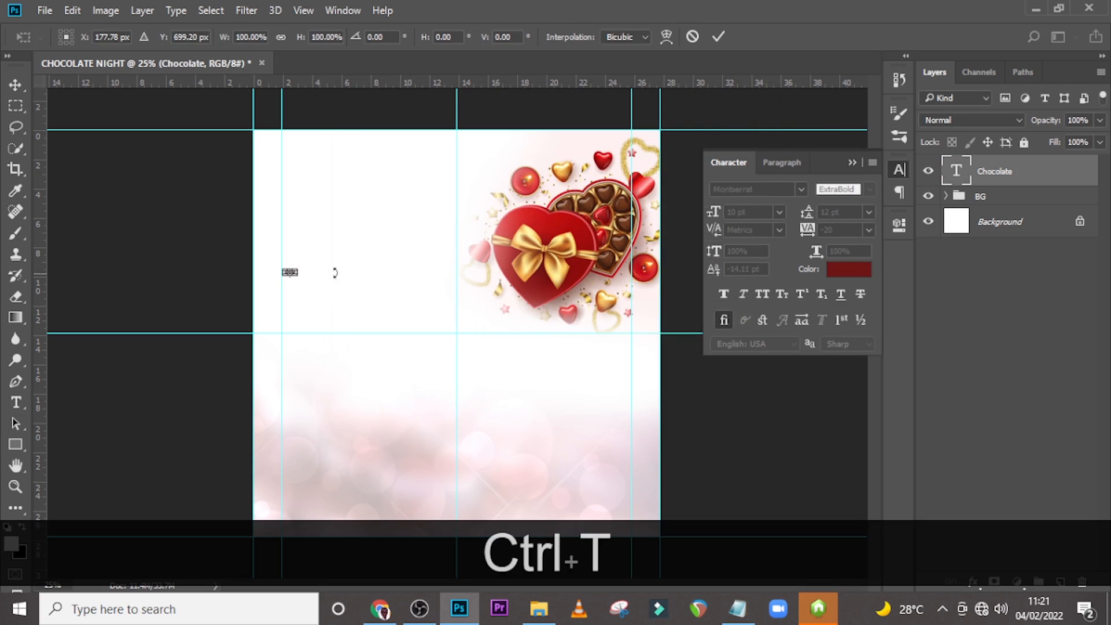
left_click_drag(301, 268, 509, 224)
left_click_drag(398, 280, 385, 352)
key("Return")
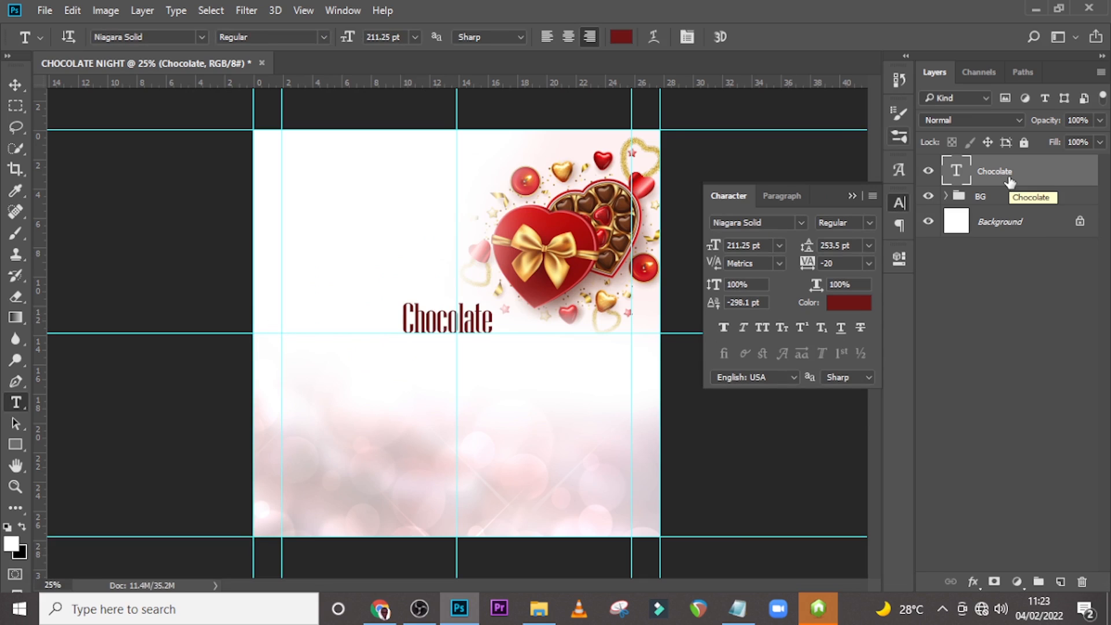
Set the Chocolate text size to 425 pt.
left_click(870, 223)
left_click(858, 233)
left_click(762, 246)
type("425")
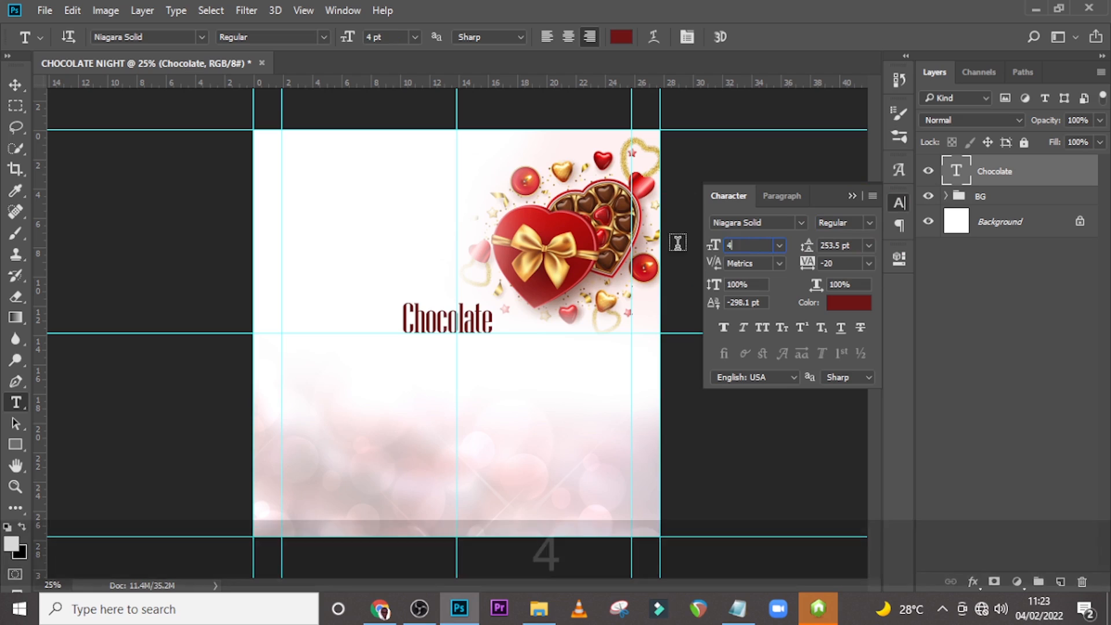
key("Return")
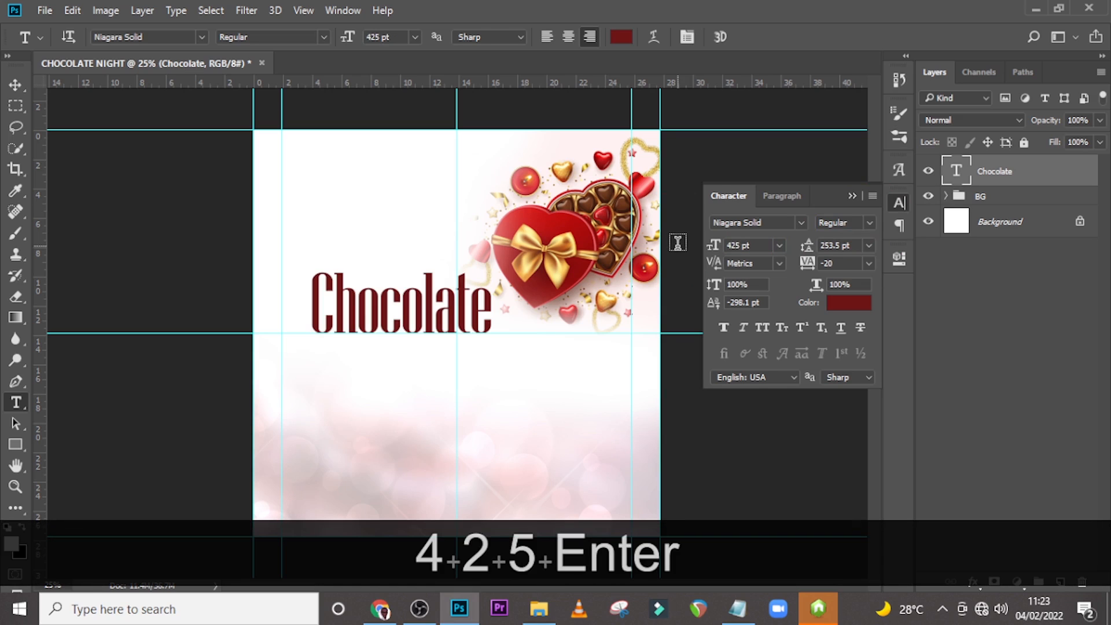
Apply All Caps to the Chocolate text and set its colour to #3F0F0B.
left_click(835, 262)
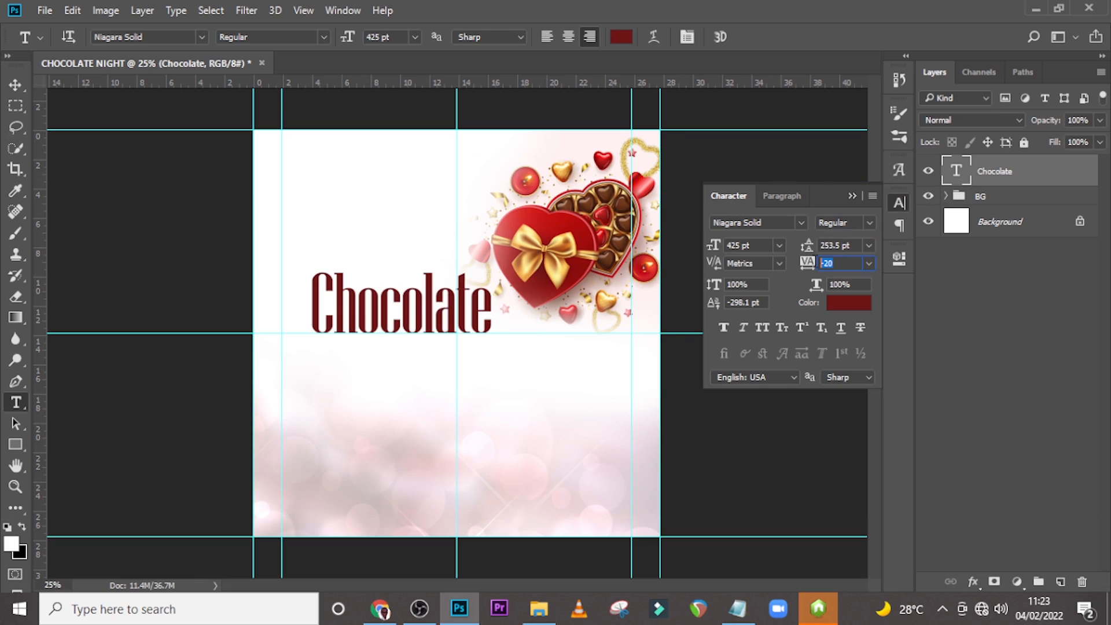
left_click(760, 327)
left_click(841, 307)
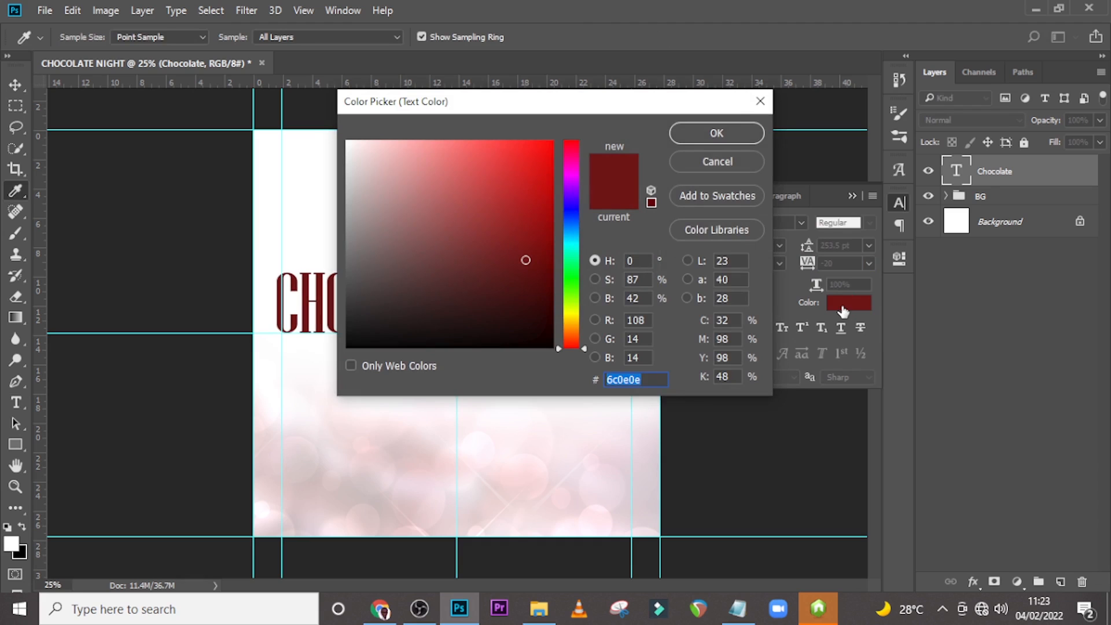
type("3")
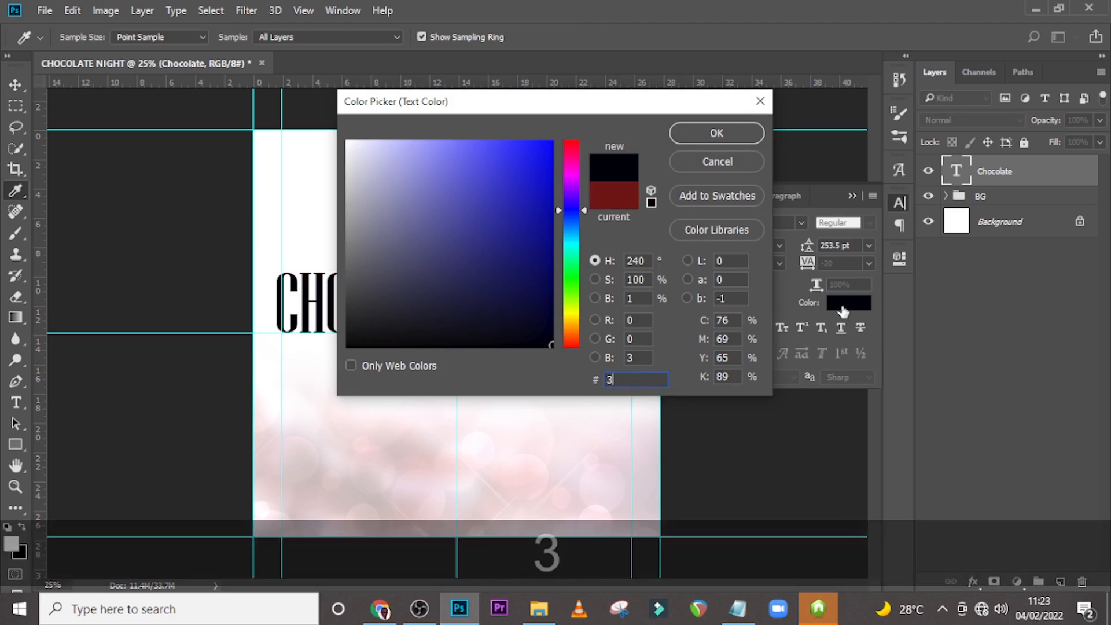
type("F0")
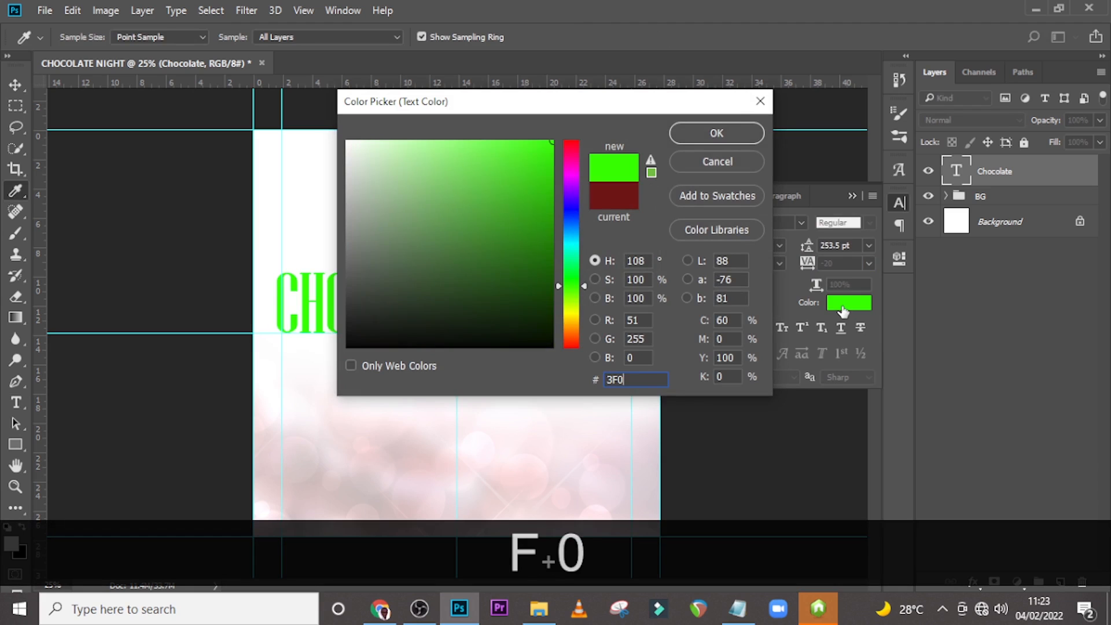
type("F")
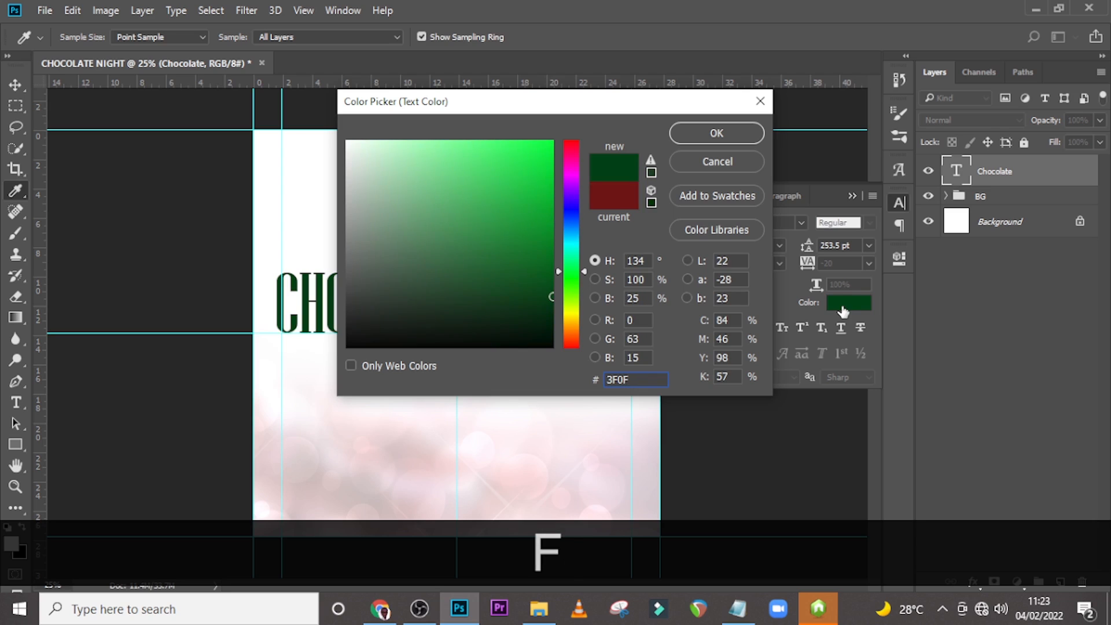
type("0B")
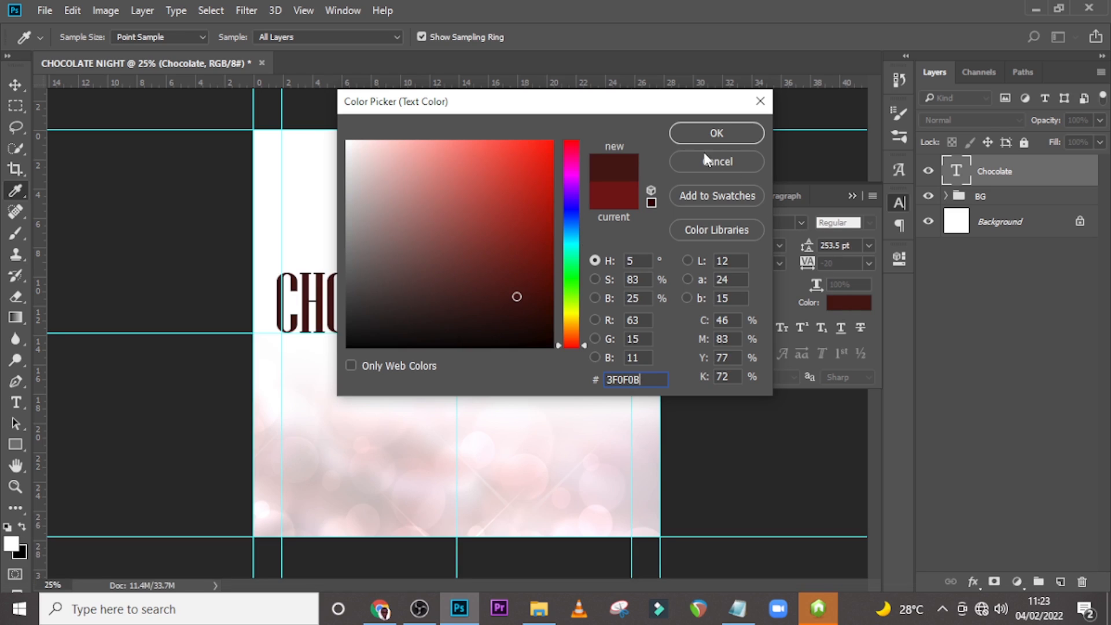
left_click(715, 133)
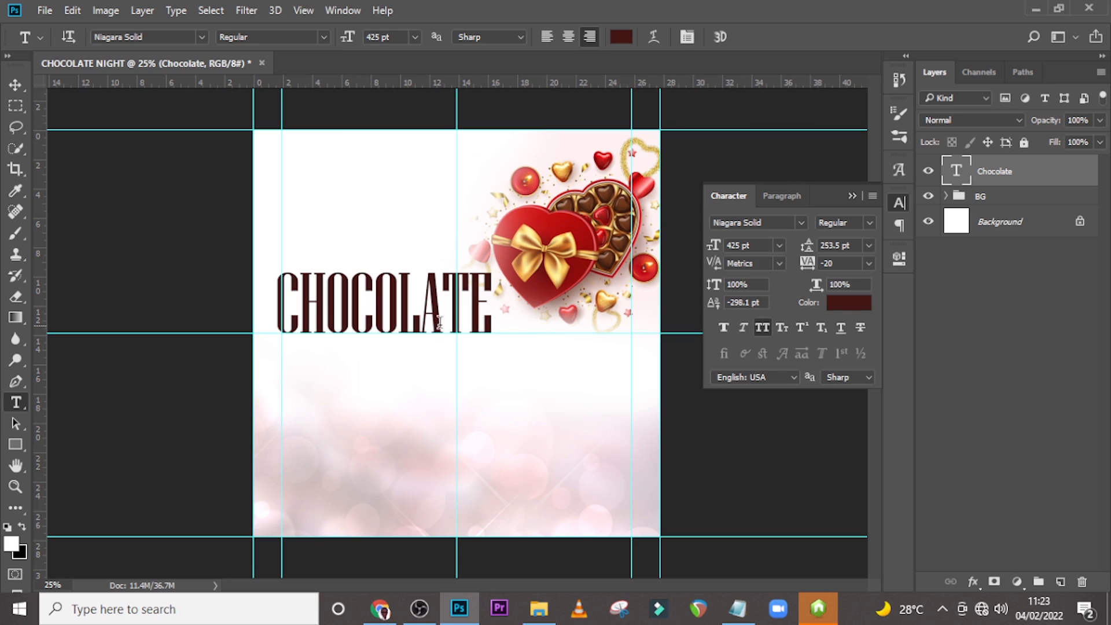
Nudge the CHOCOLATE text slightly to the right with a free transform.
key("ctrl+t")
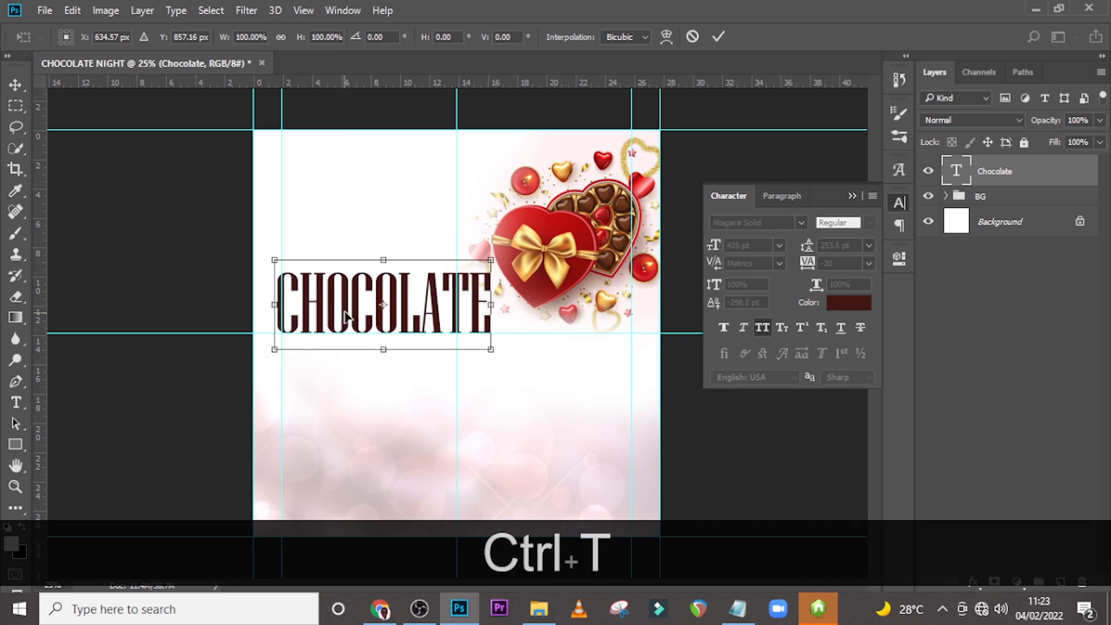
left_click_drag(344, 316, 352, 316)
key("Left")
key("Left")
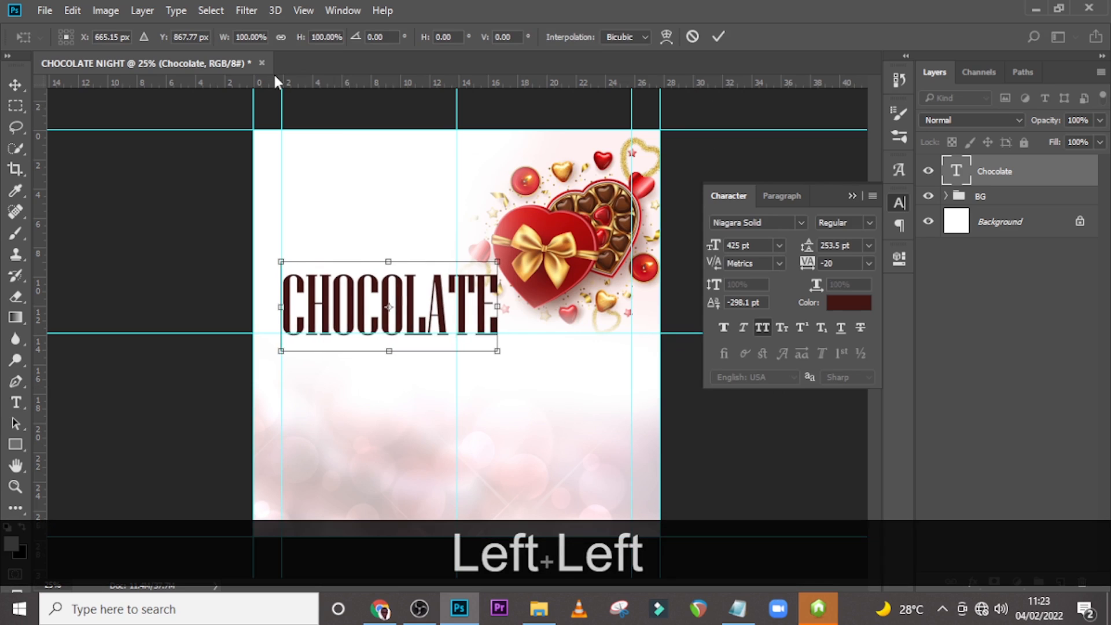
key("Right")
key("Return")
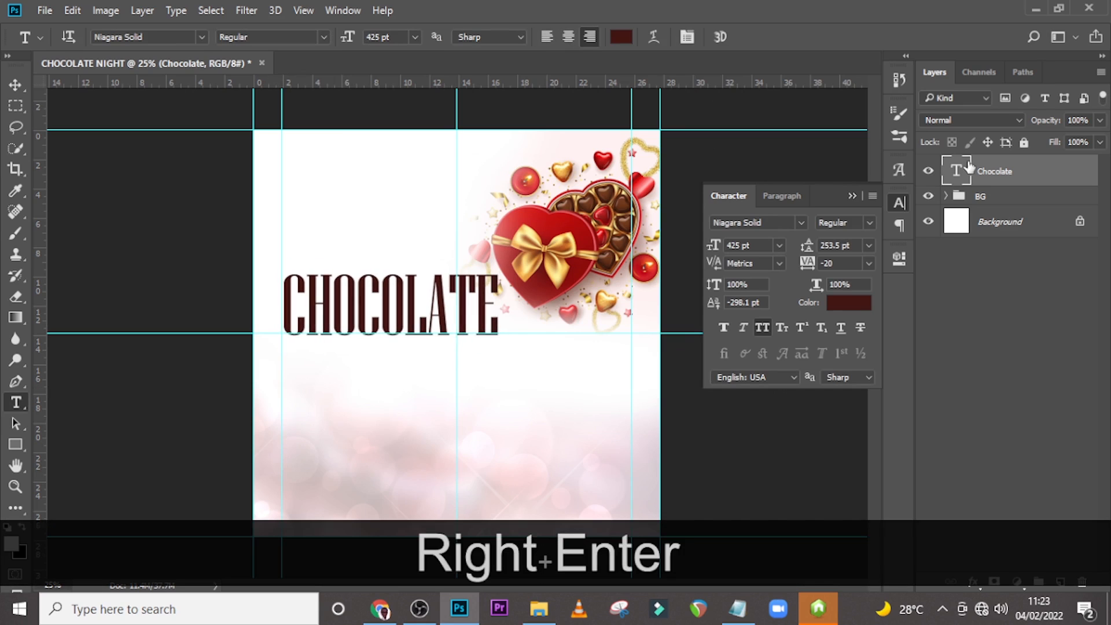
Add a Bevel & Emboss layer style to the Chocolate text layer and set its depth to 100%.
double_click(1092, 173)
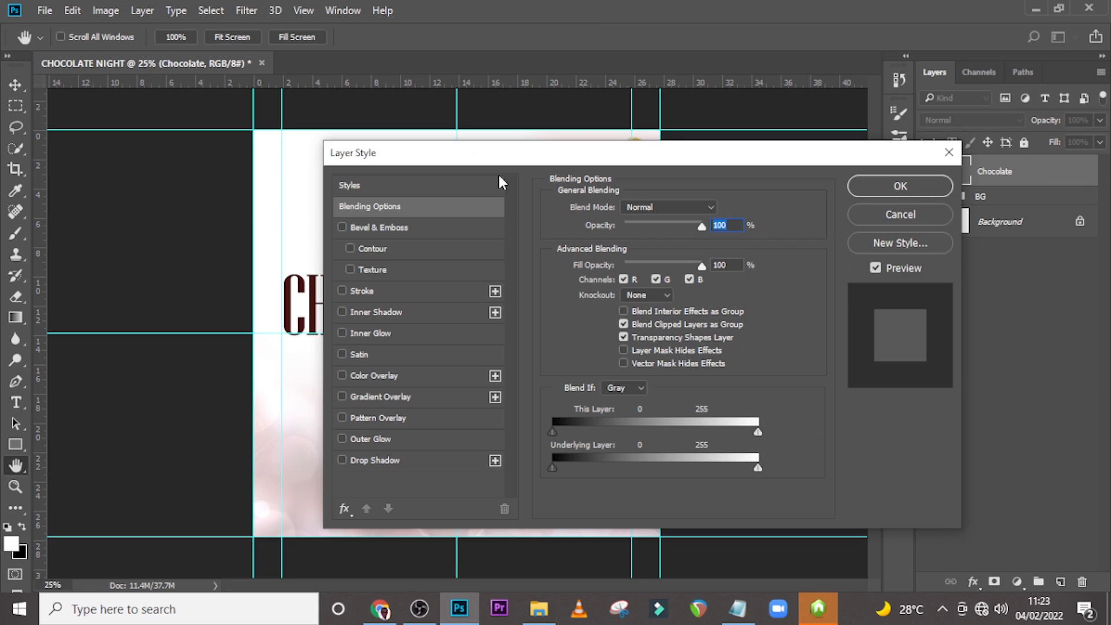
left_click(370, 226)
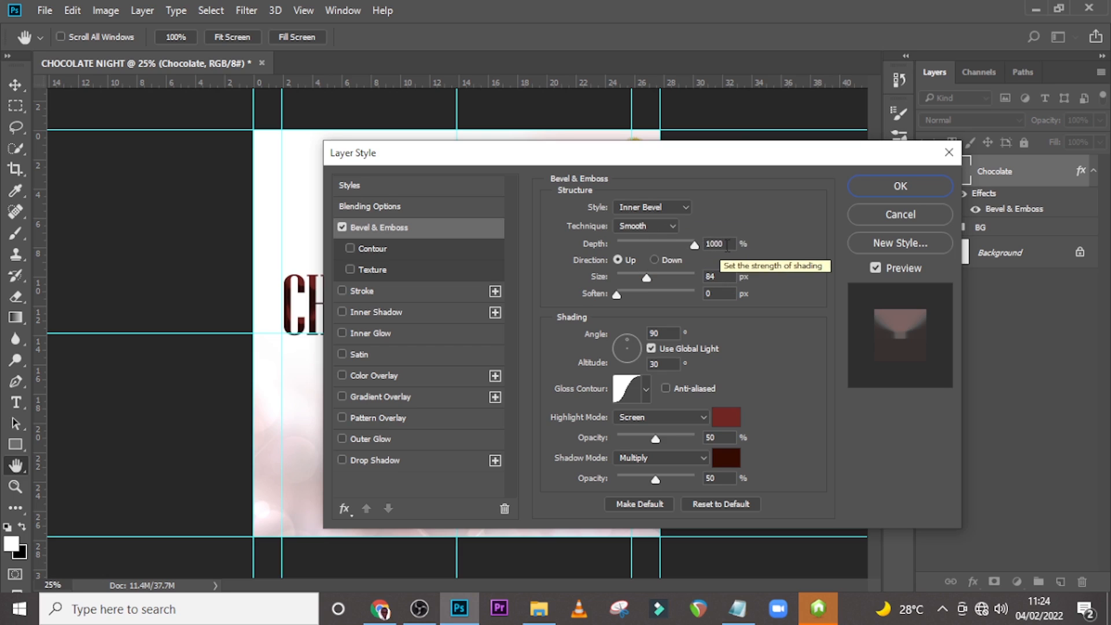
left_click(729, 244)
key("BackSpace")
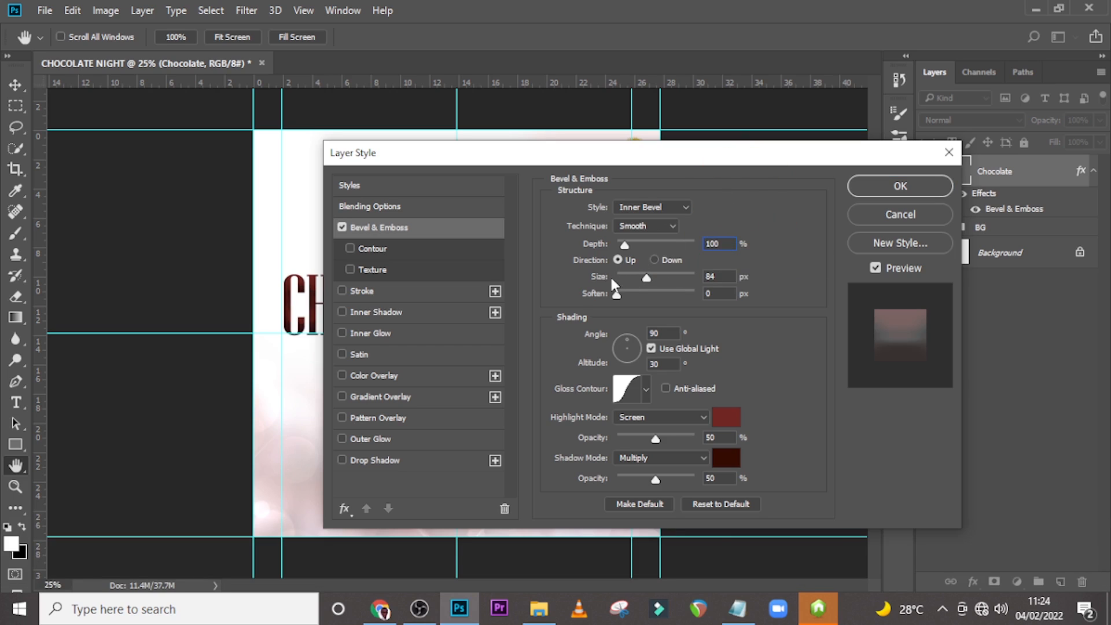
Examine the bevel's gloss contour editor and contour presets.
left_click_drag(593, 158, 791, 160)
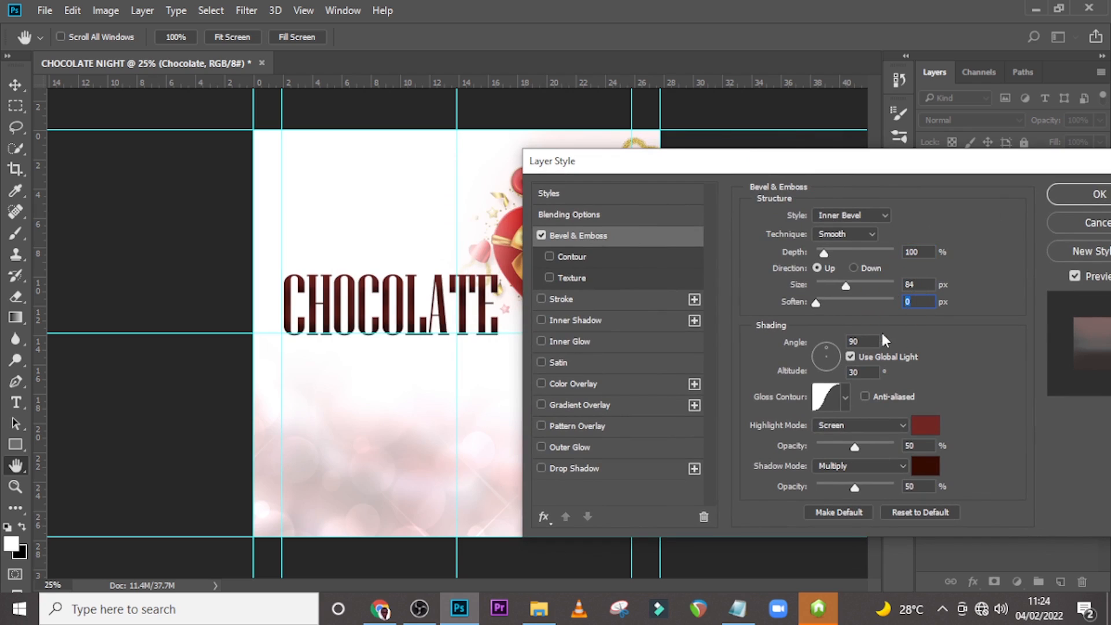
key("Tab")
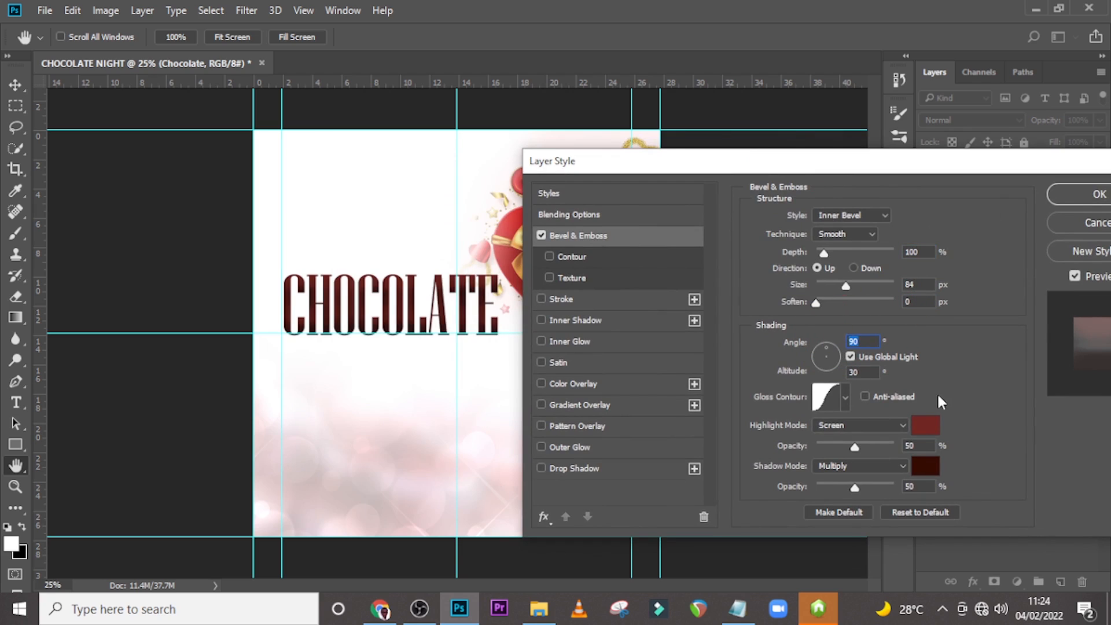
left_click(838, 396)
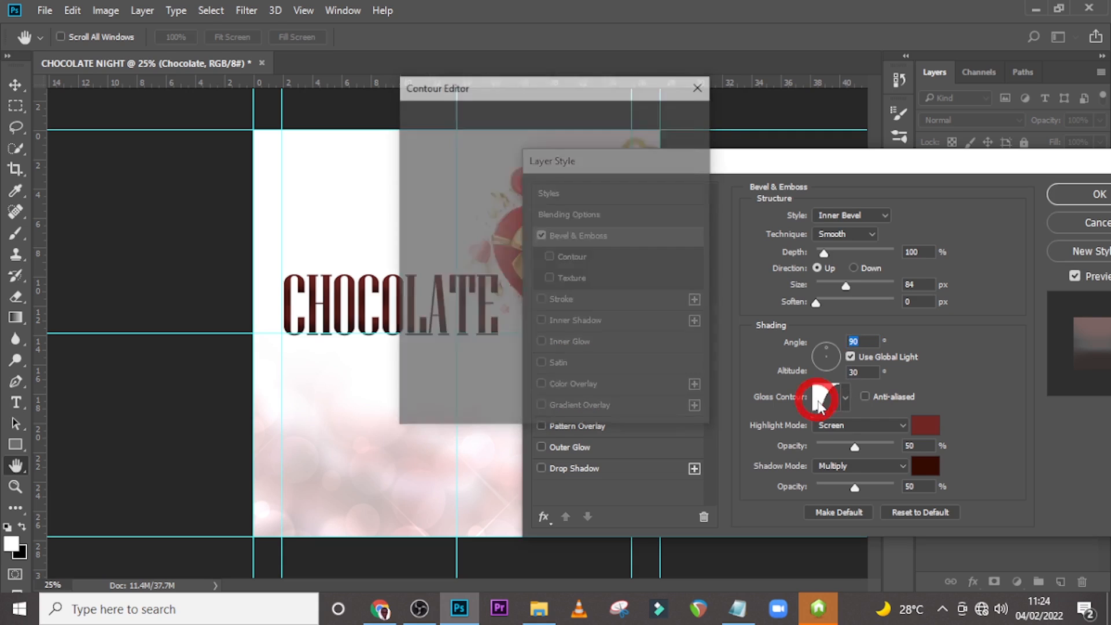
left_click(658, 149)
left_click(844, 396)
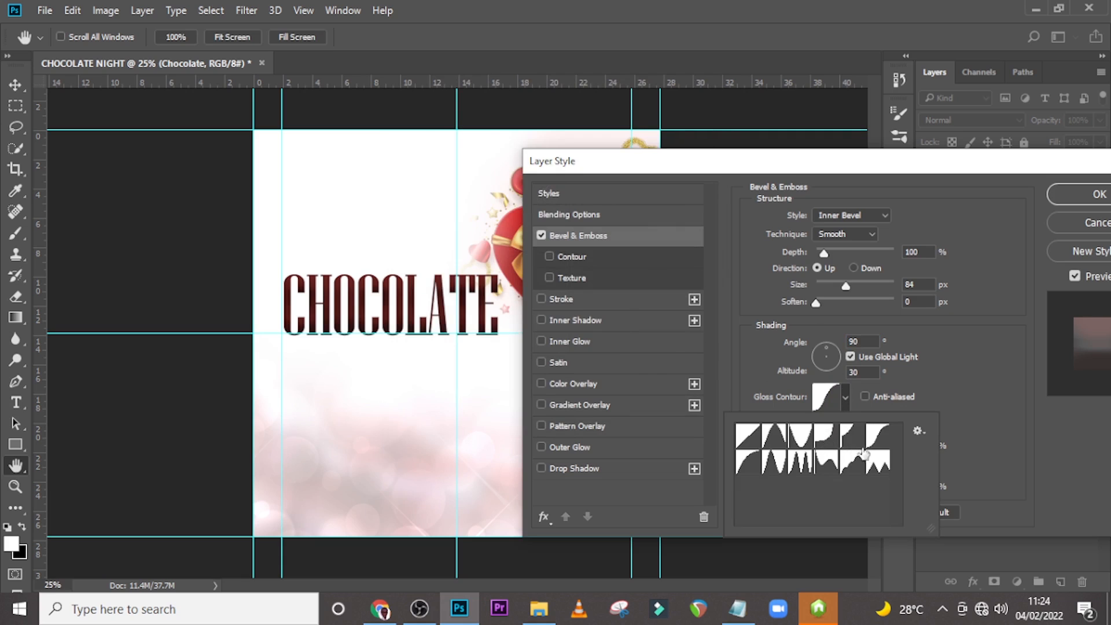
left_click(880, 439)
left_click(964, 366)
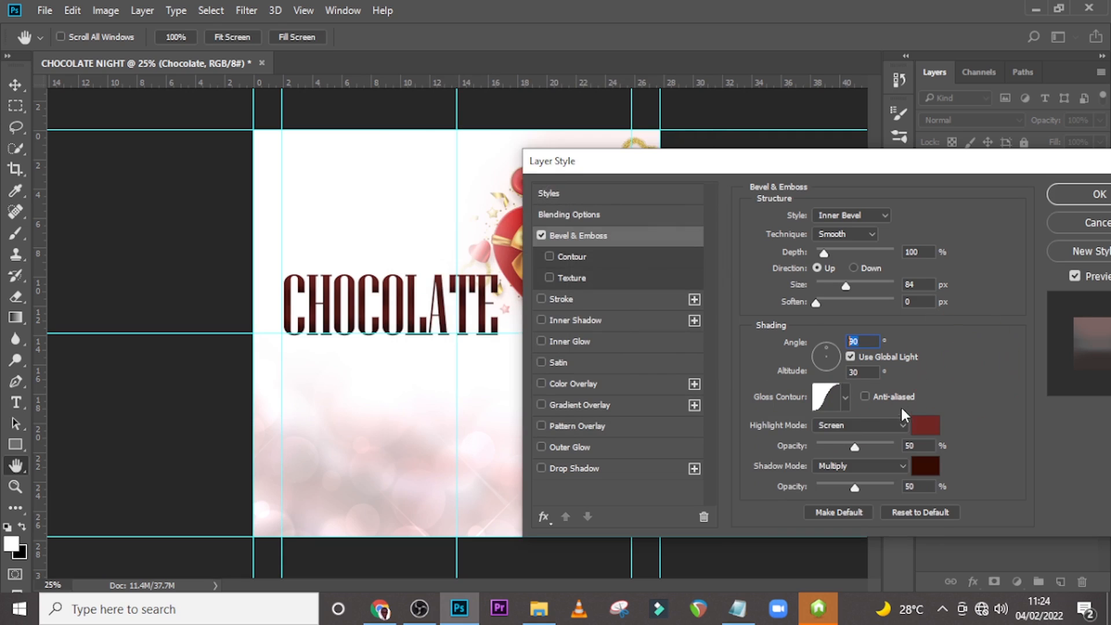
Set the bevel's highlight colour to #71231F.
left_click(923, 428)
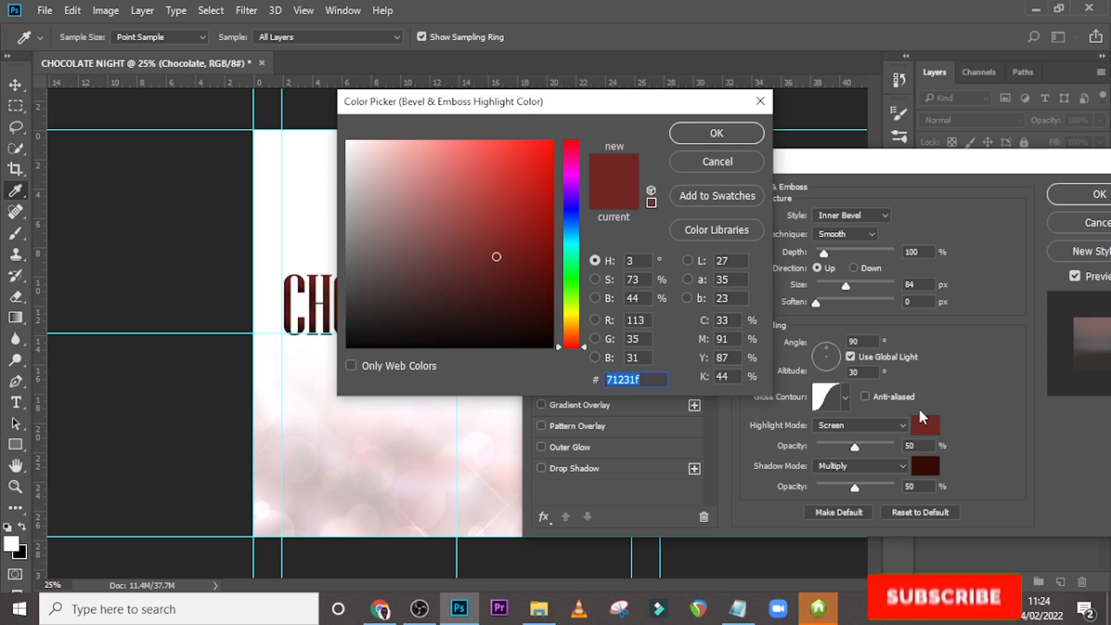
type("712")
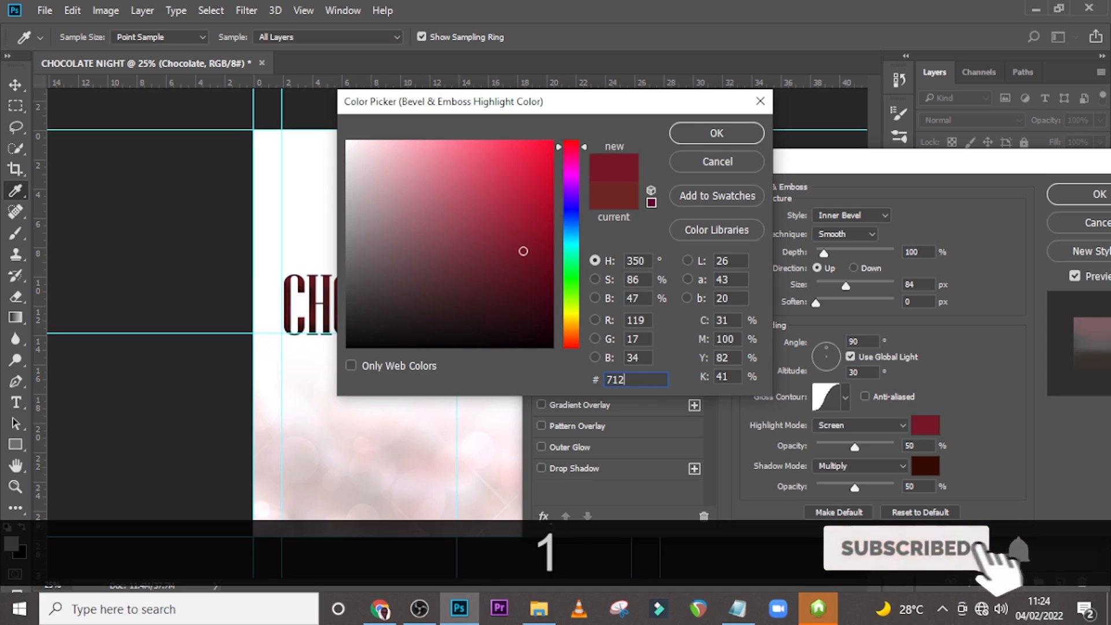
type("31F")
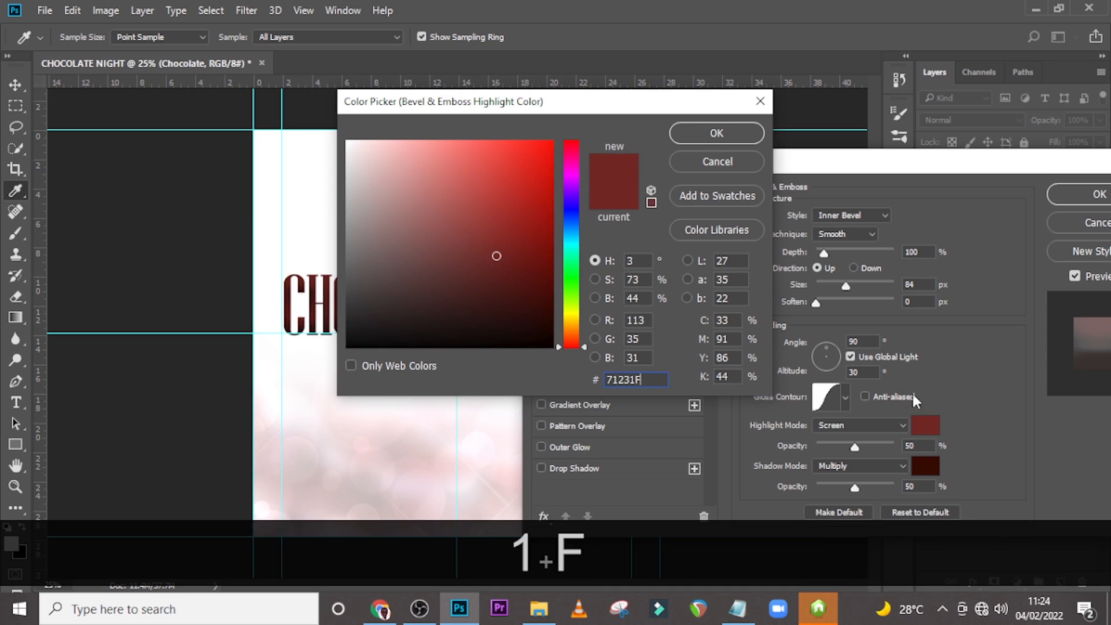
left_click(762, 134)
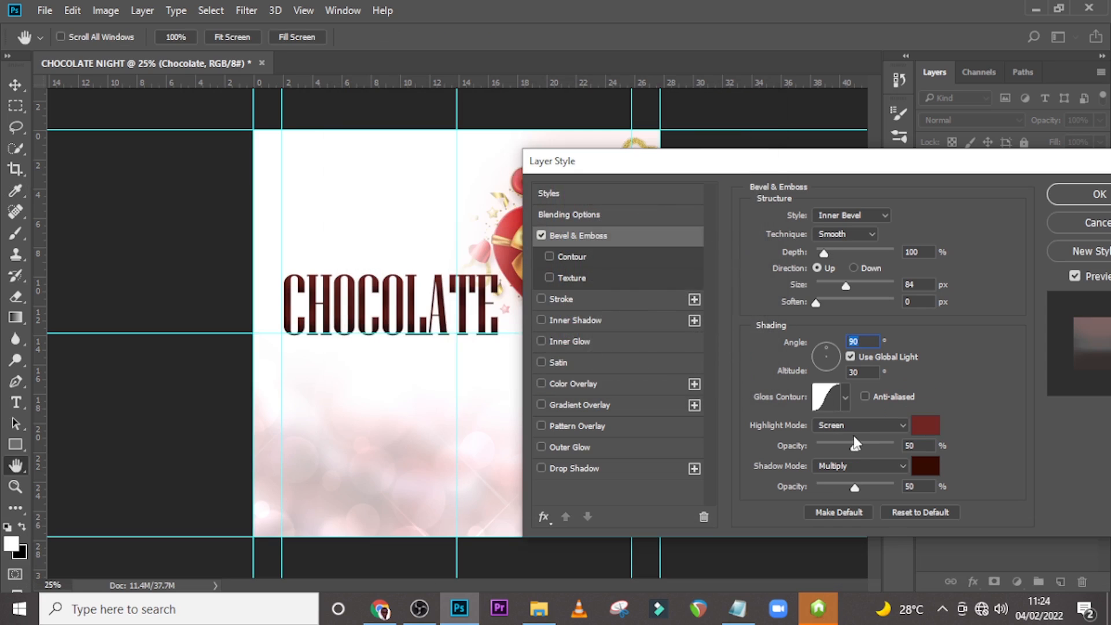
Set the bevel's shadow colour to #310400 and apply the layer style.
left_click(926, 466)
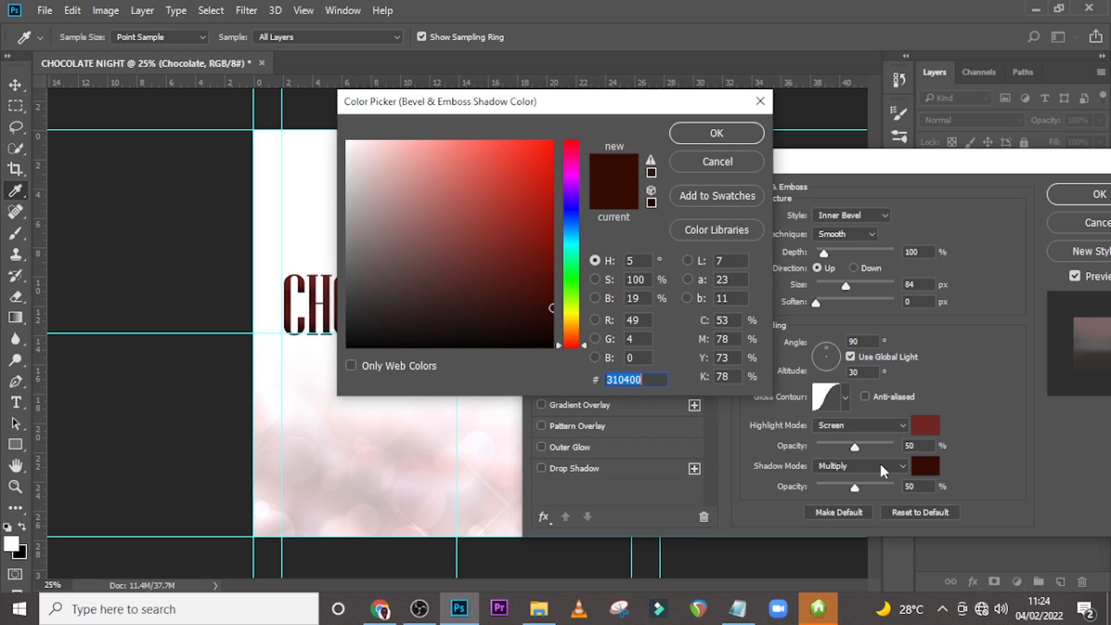
type("31")
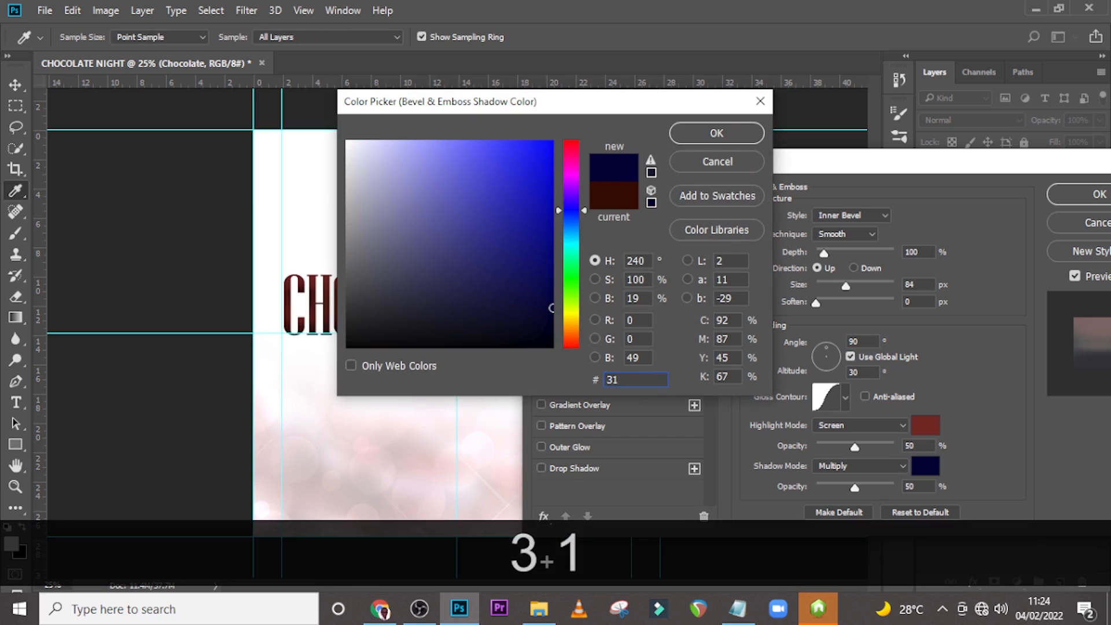
type("0400")
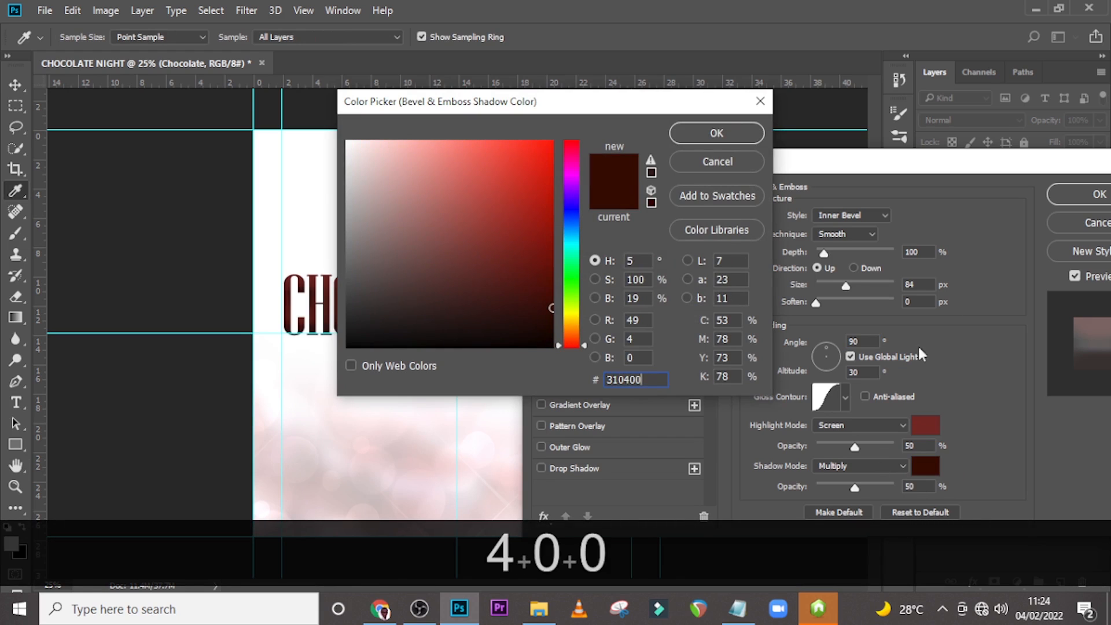
left_click(711, 133)
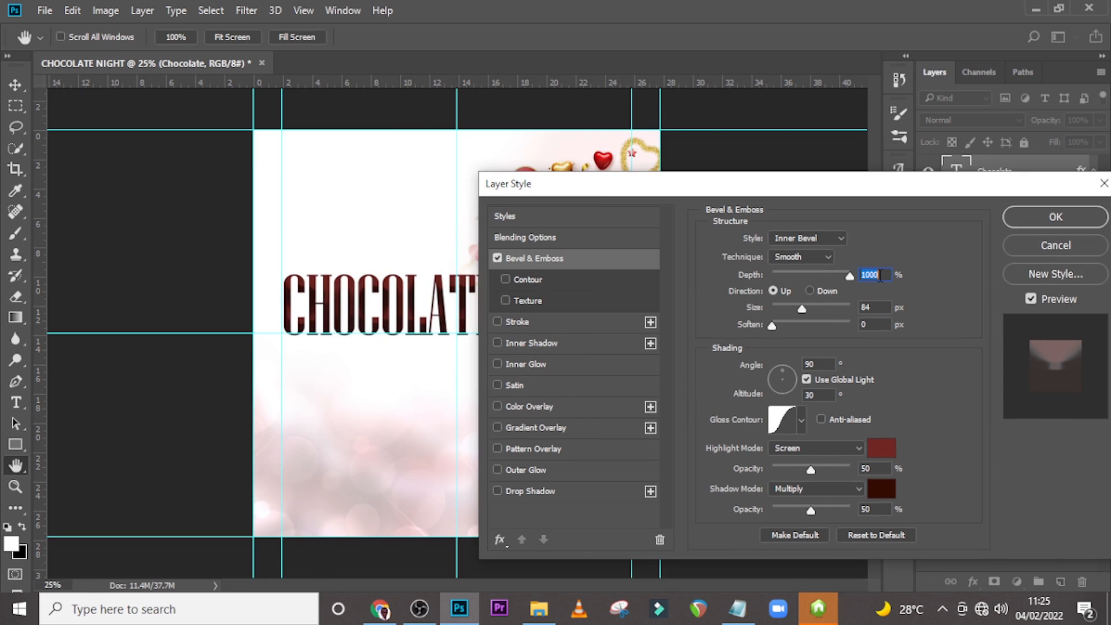
left_click(1058, 219)
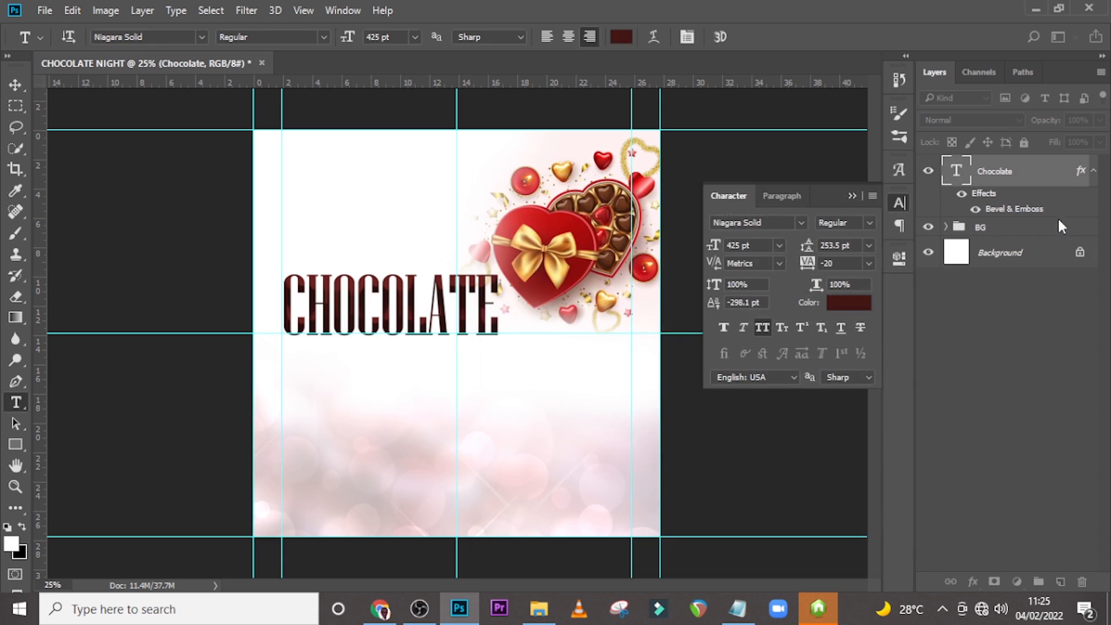
Create a new text layer containing the word Night copied from the Notepad event text.
left_click(1093, 172)
key("t")
left_click(335, 381)
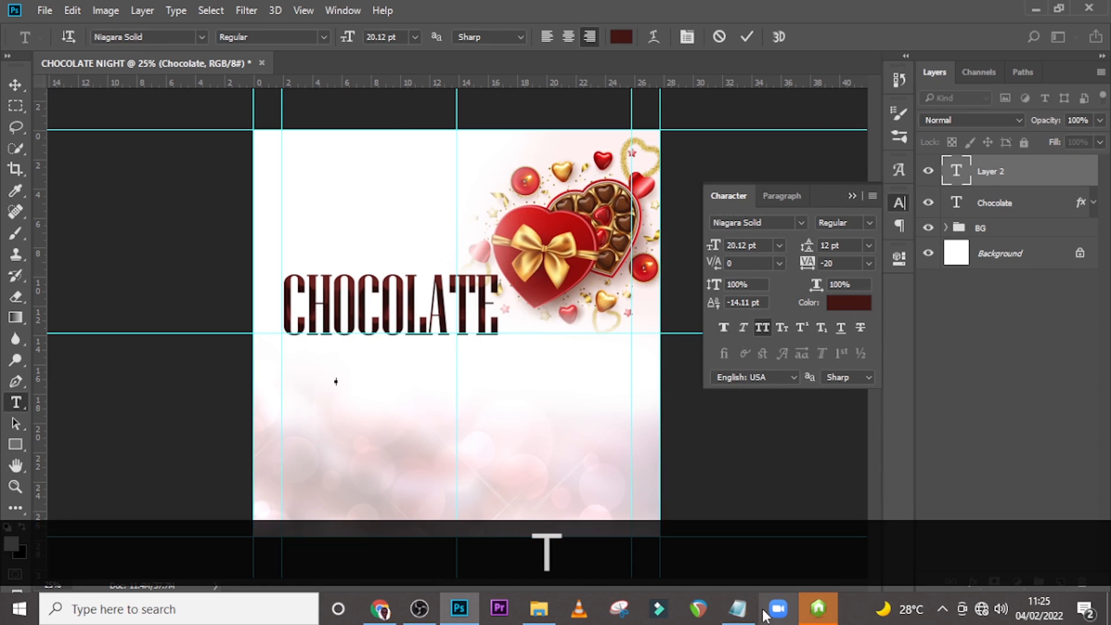
left_click(738, 609)
left_click_drag(446, 180, 382, 183)
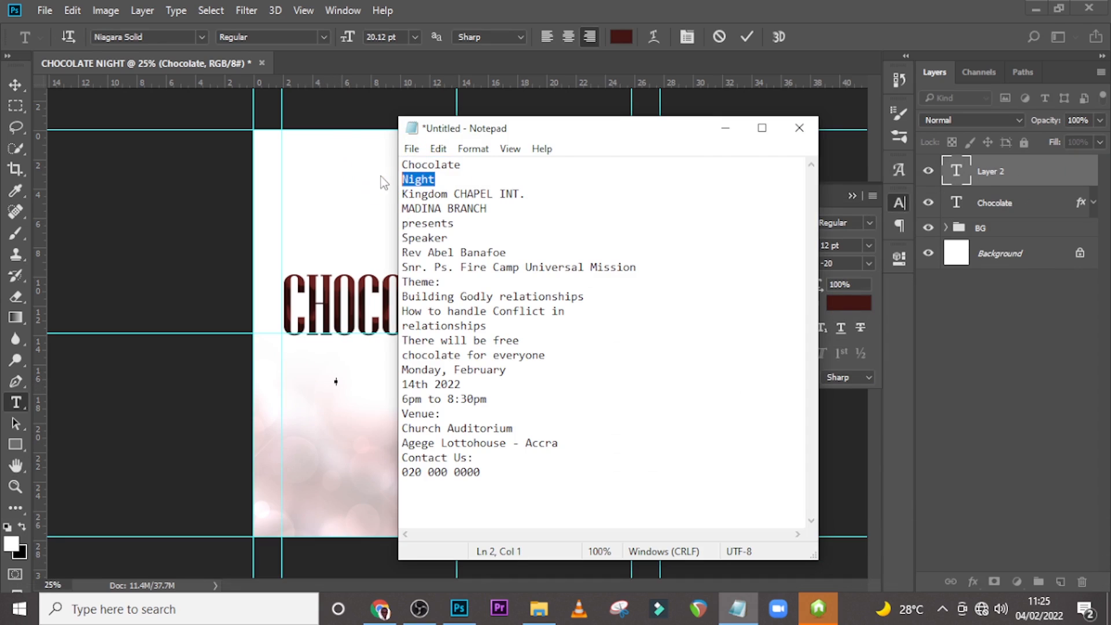
key("ctrl+c")
left_click(527, 7)
key("ctrl+v")
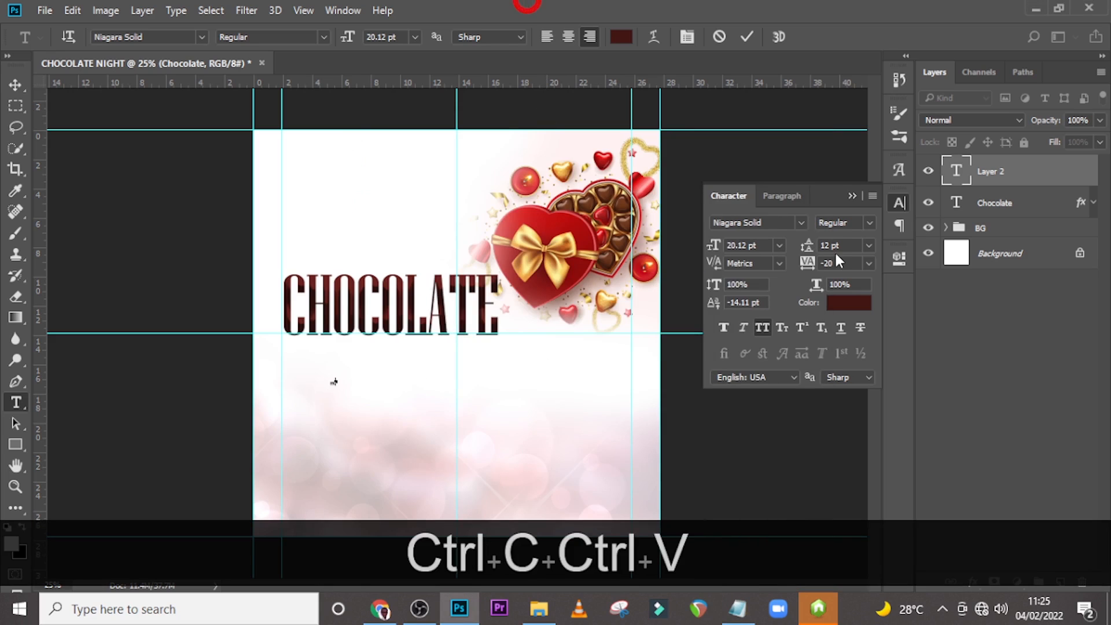
left_click(984, 173)
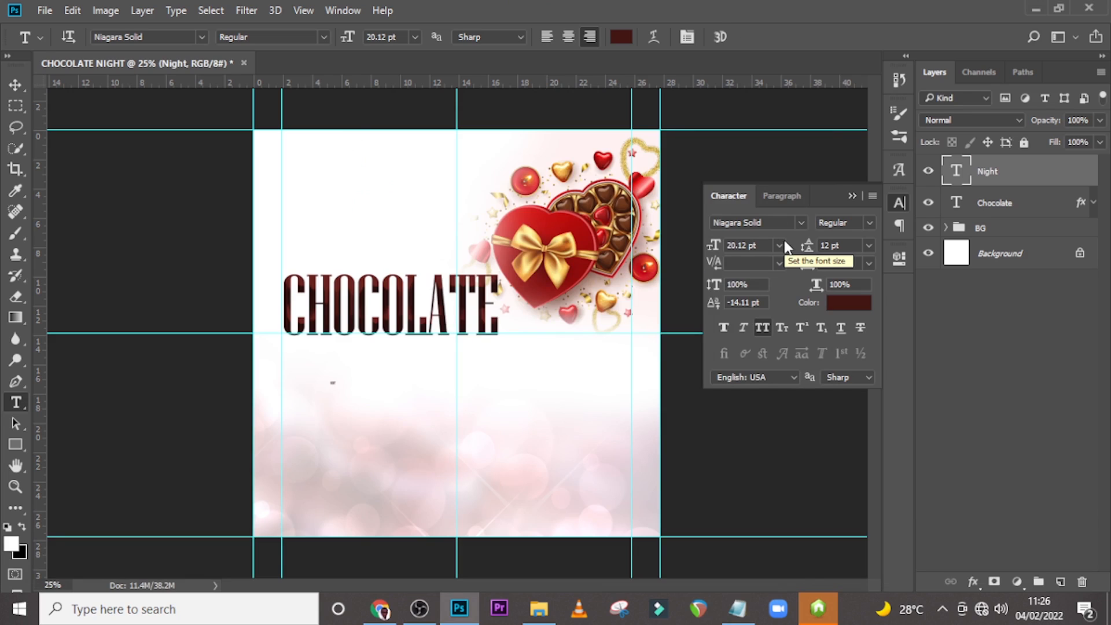
Set the Night text size to 474 pt.
left_click_drag(763, 244, 724, 244)
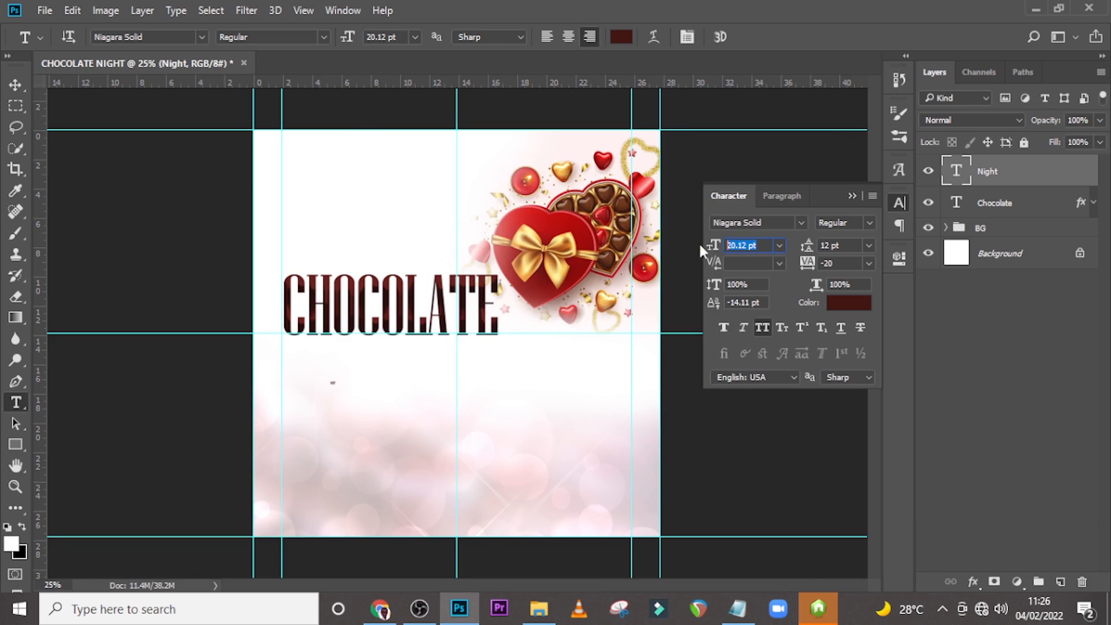
type("474")
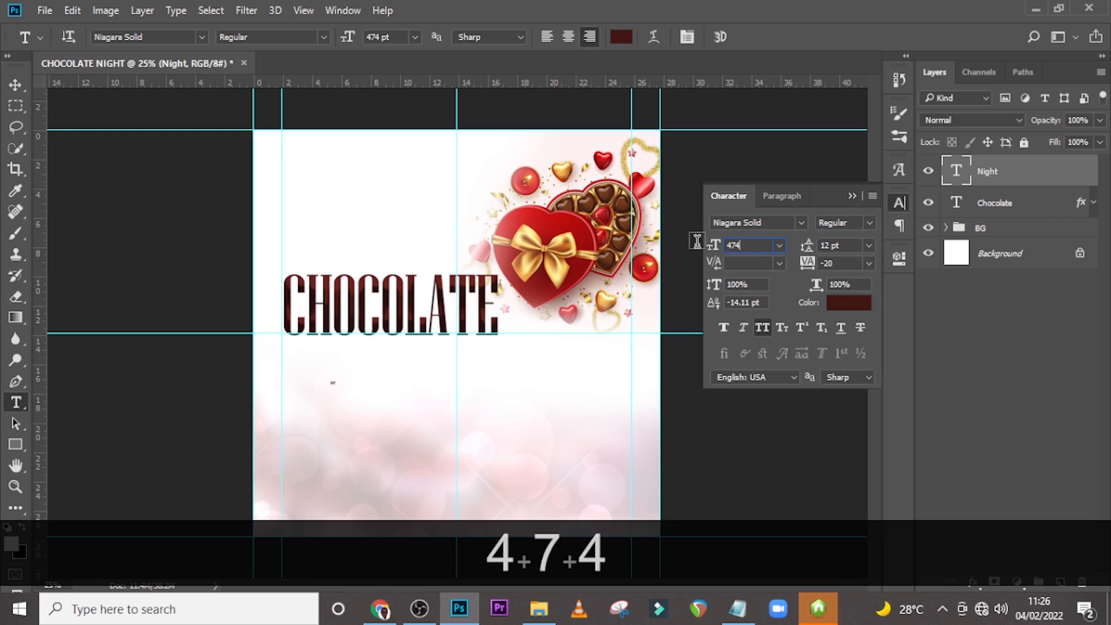
key("Return")
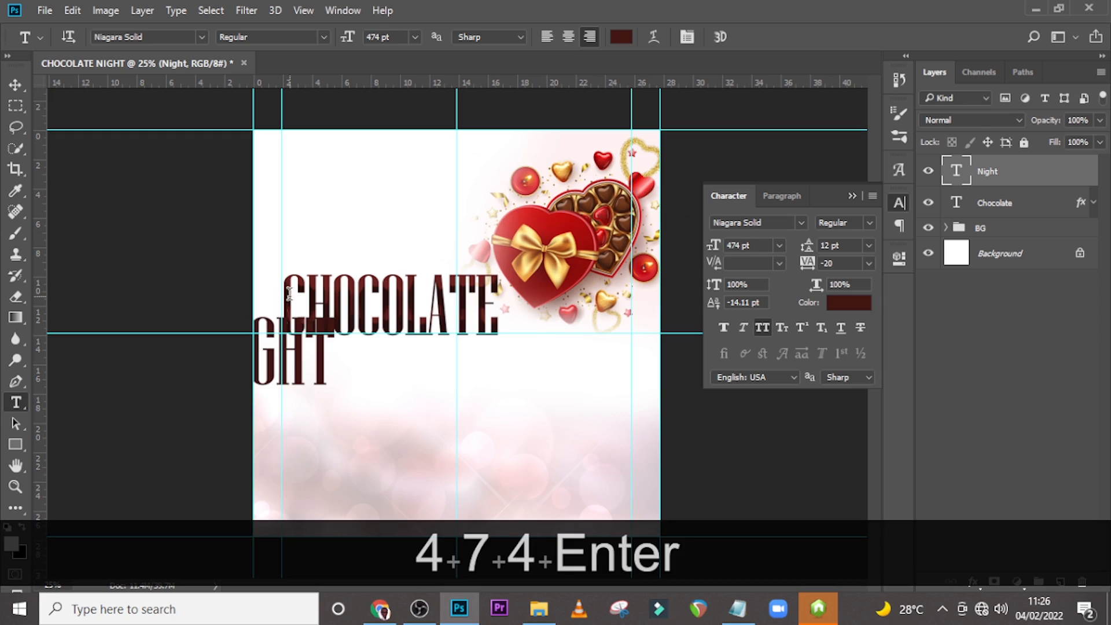
Move the NIGHT text below the CHOCOLATE text.
left_click(7, 85)
left_click_drag(276, 383, 382, 399)
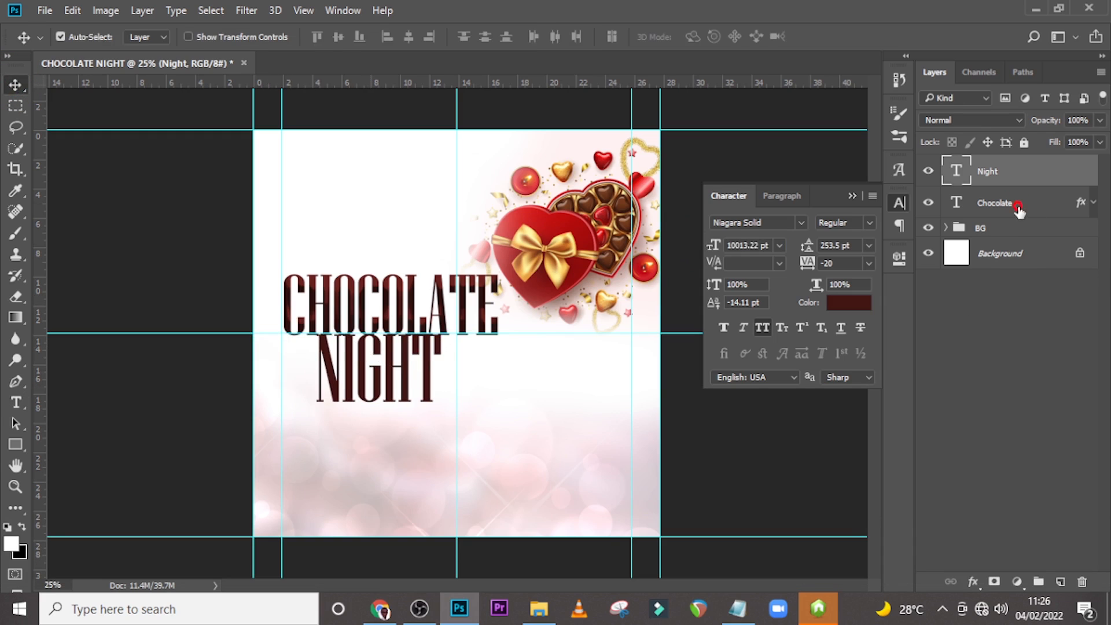
Adjust the CHOCOLATE text's position with a free transform.
left_click(965, 207)
key("ctrl+t")
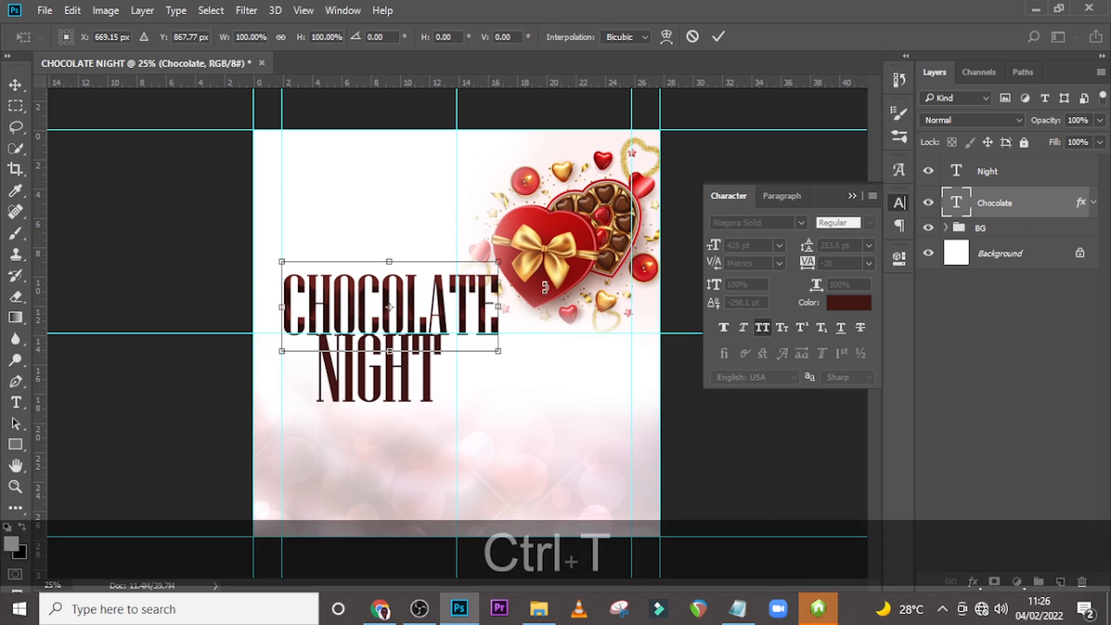
left_click_drag(43, 261, 387, 307)
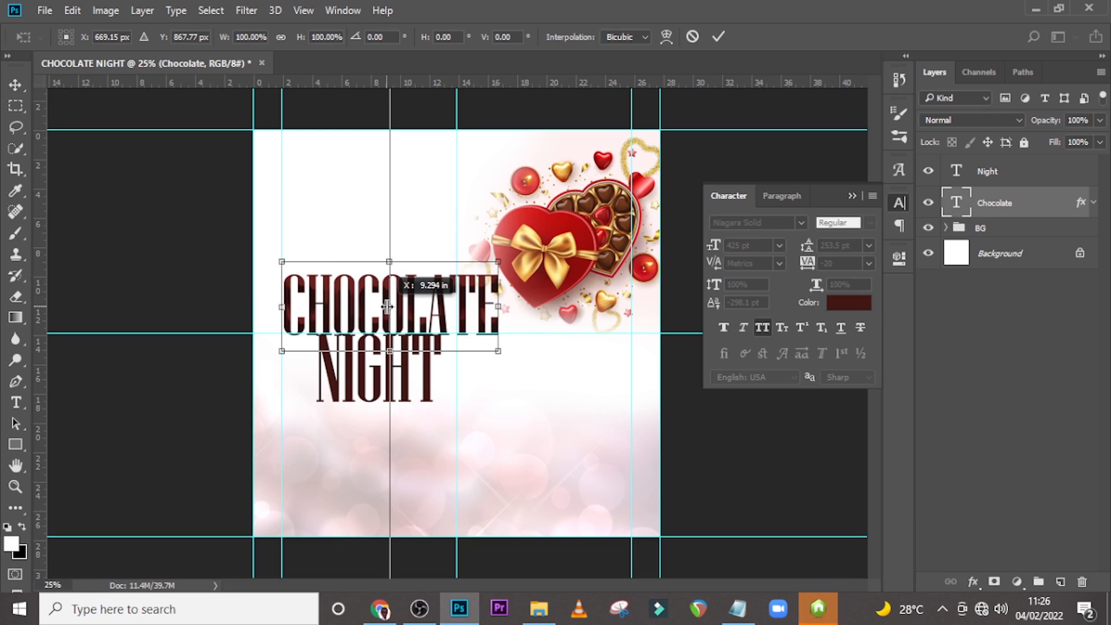
left_click_drag(387, 307, 389, 307)
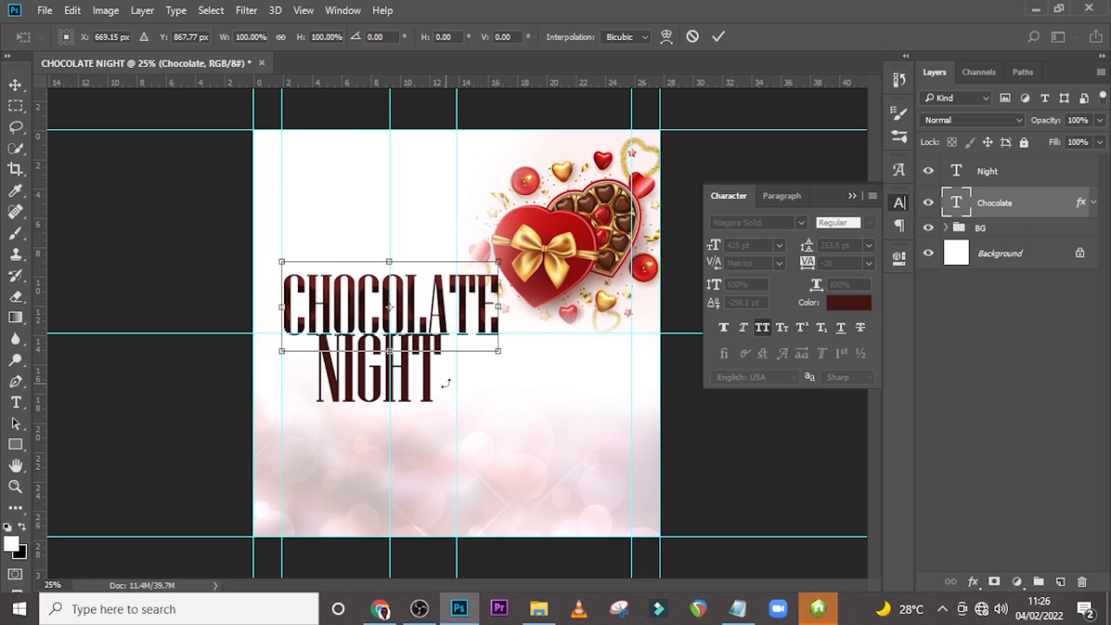
key("Return")
Change the Night text's font to Photograph Signature and turn off All Caps.
left_click(991, 172)
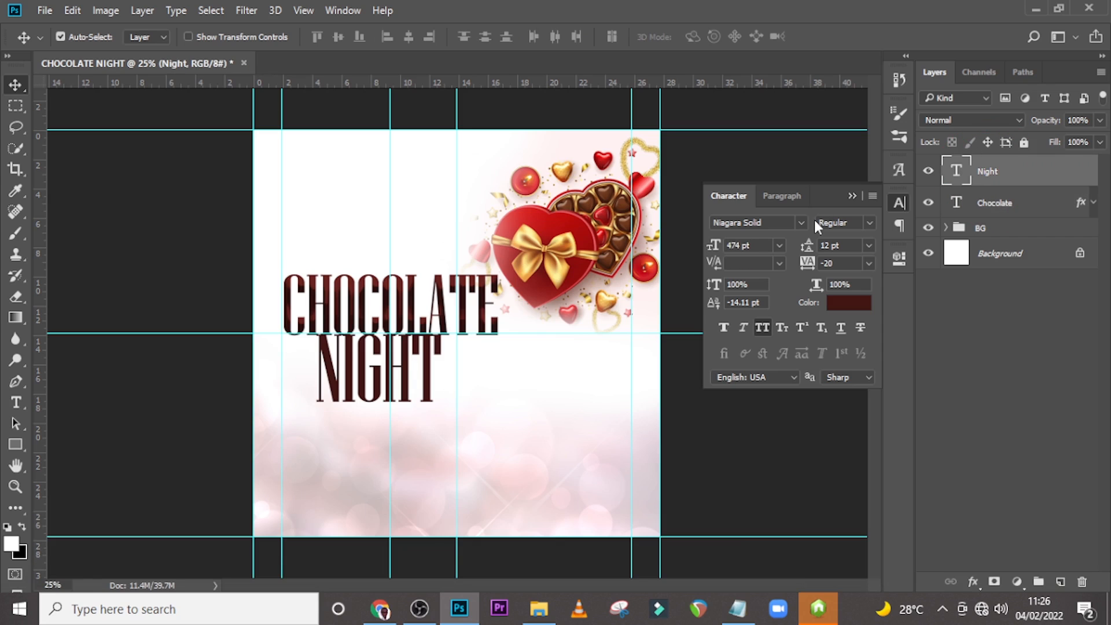
left_click(801, 223)
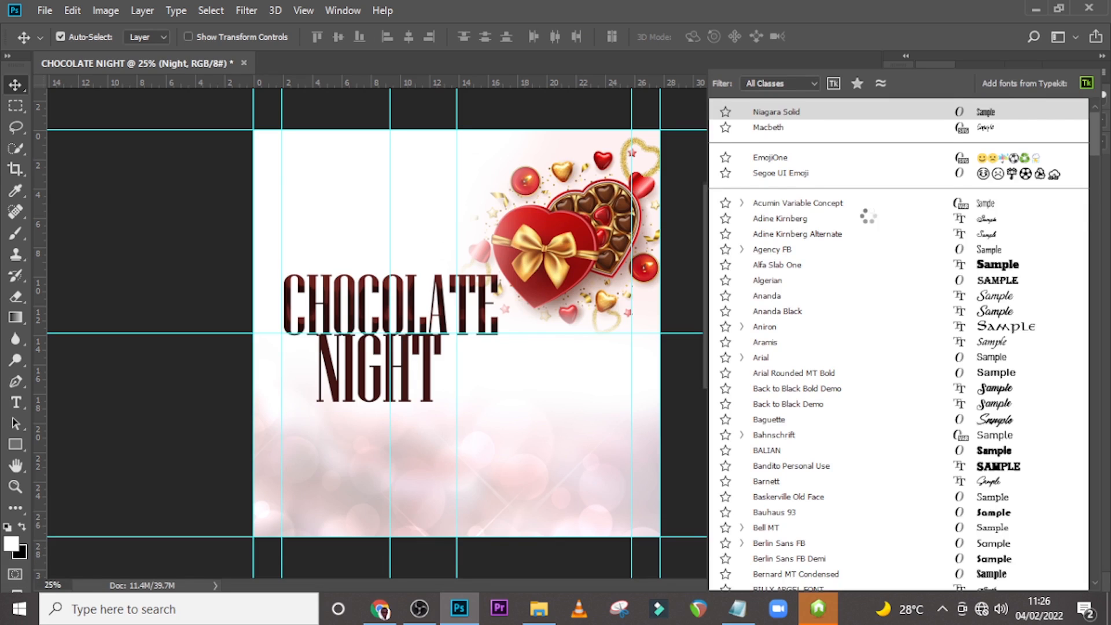
scroll(868, 217, "down", 1)
left_click_drag(1091, 325, 1085, 383)
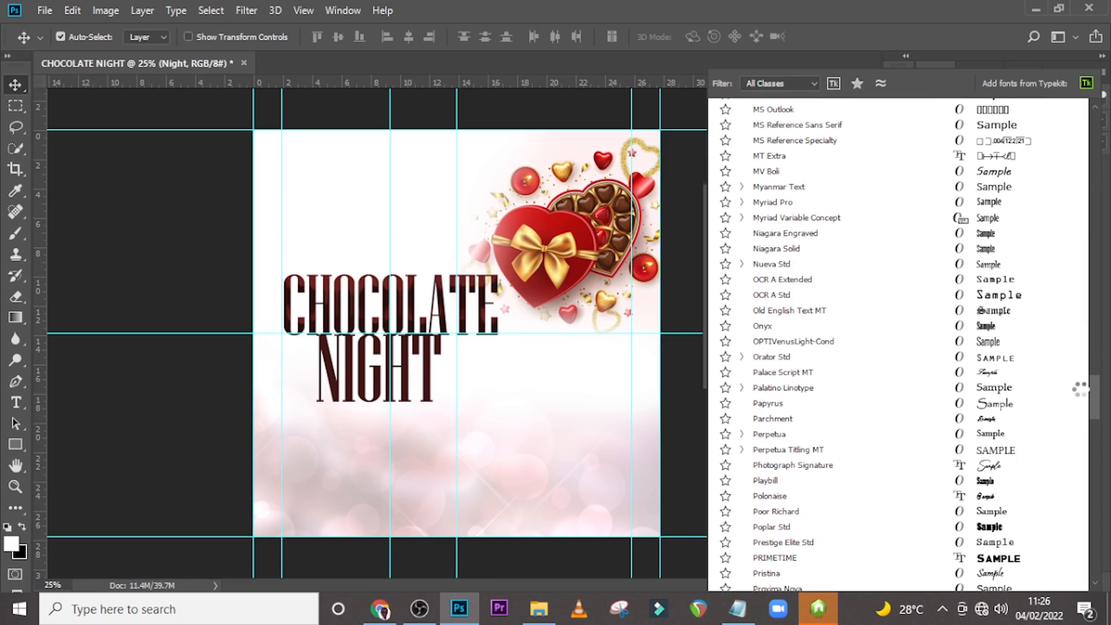
left_click_drag(1080, 394, 1081, 391)
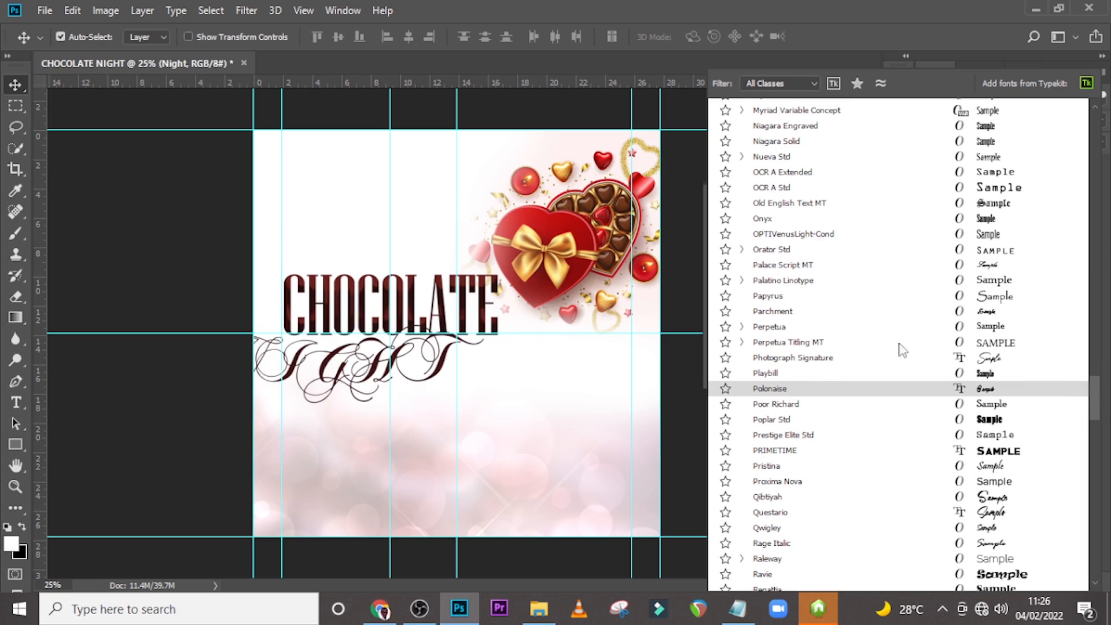
left_click(816, 359)
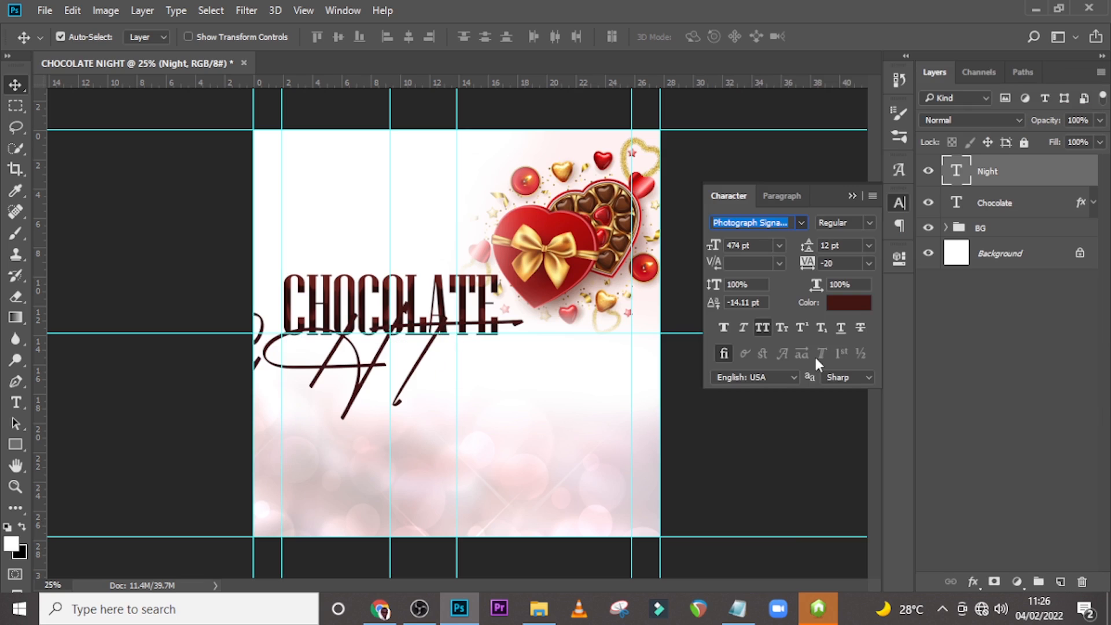
left_click(757, 325)
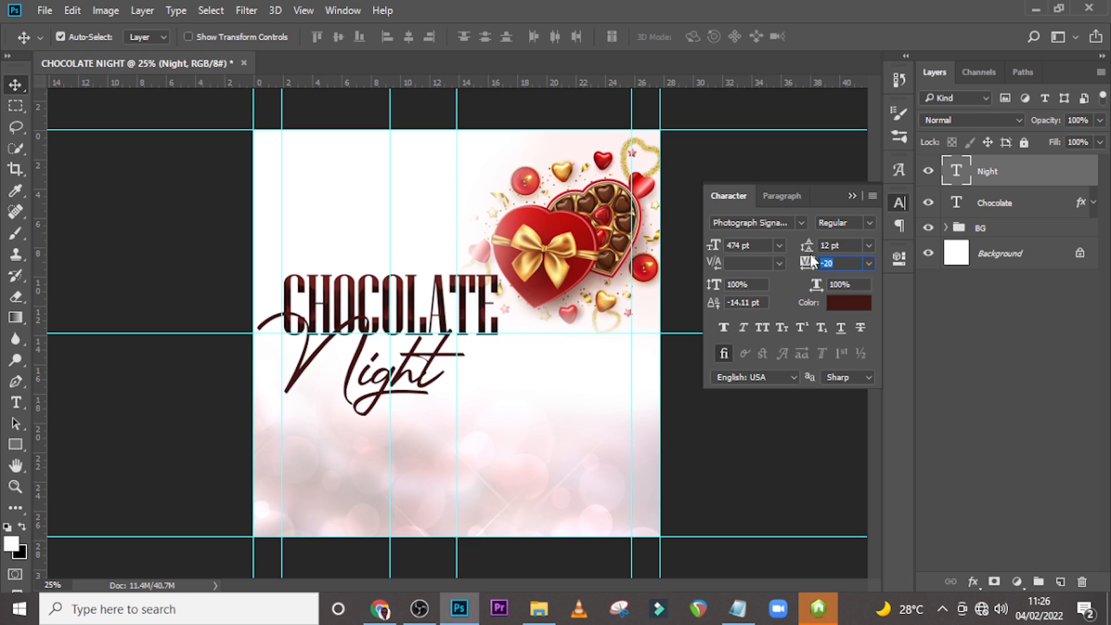
Set the Night text colour to #9E0404.
left_click(845, 299)
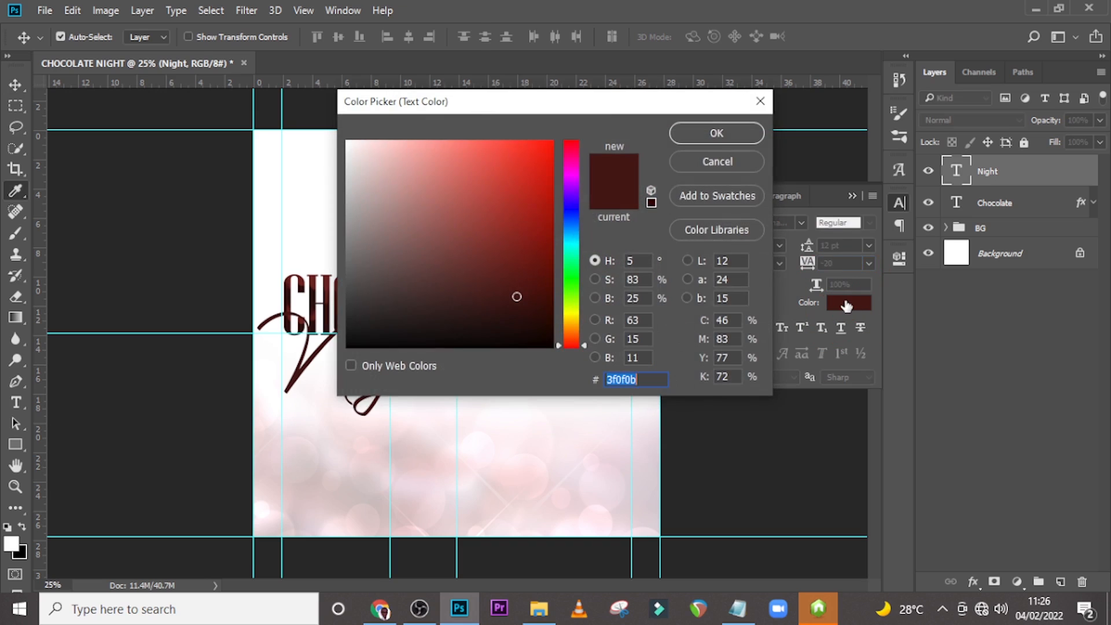
type("9")
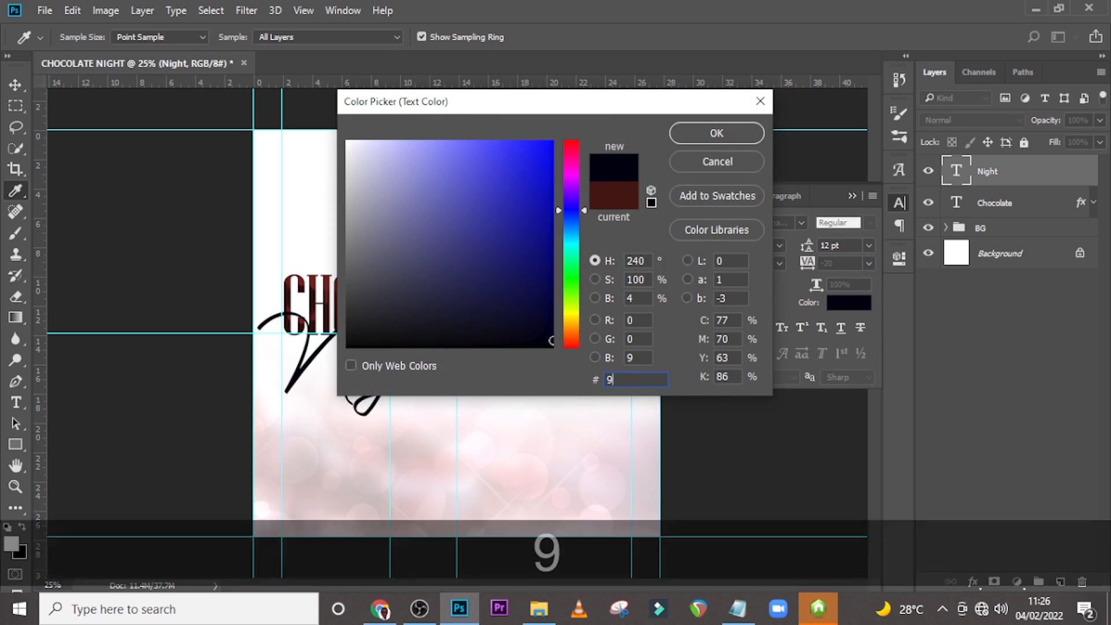
type("E")
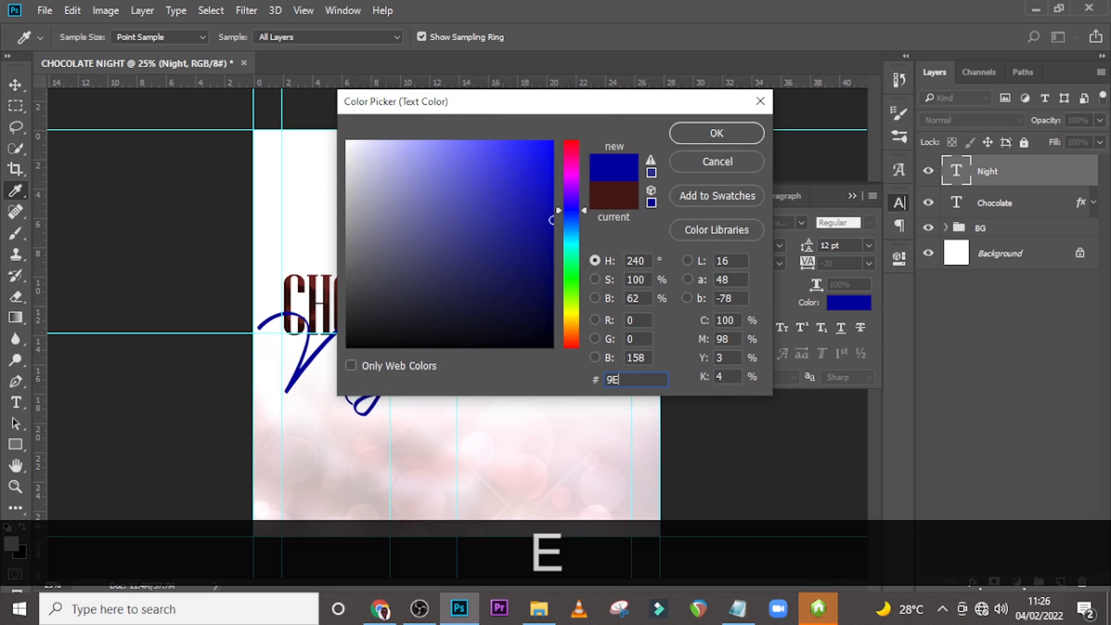
type("0")
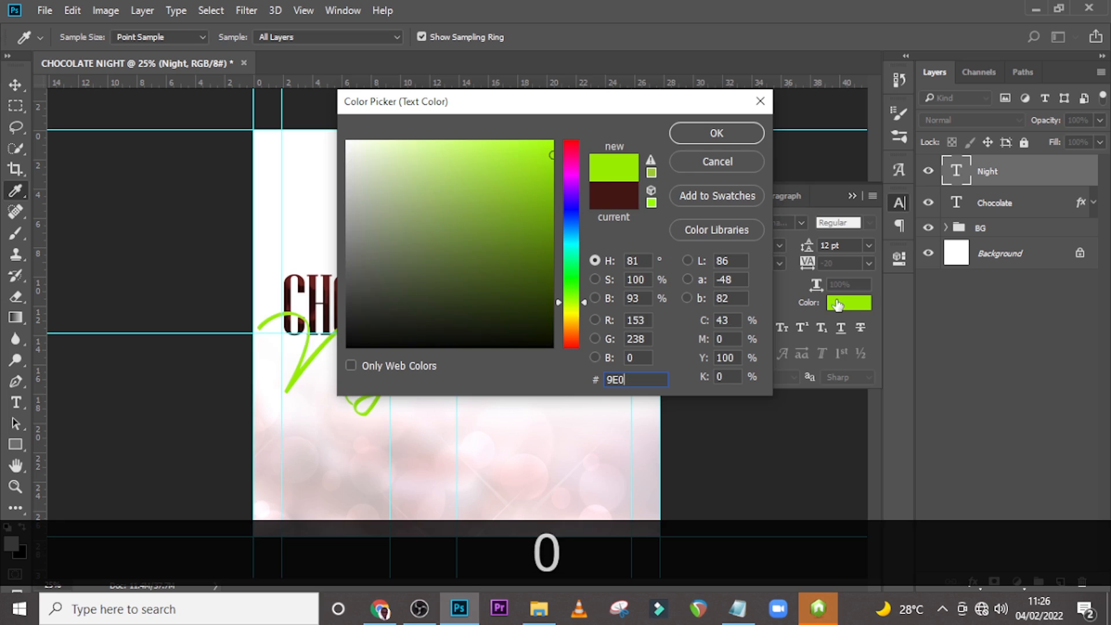
type("404")
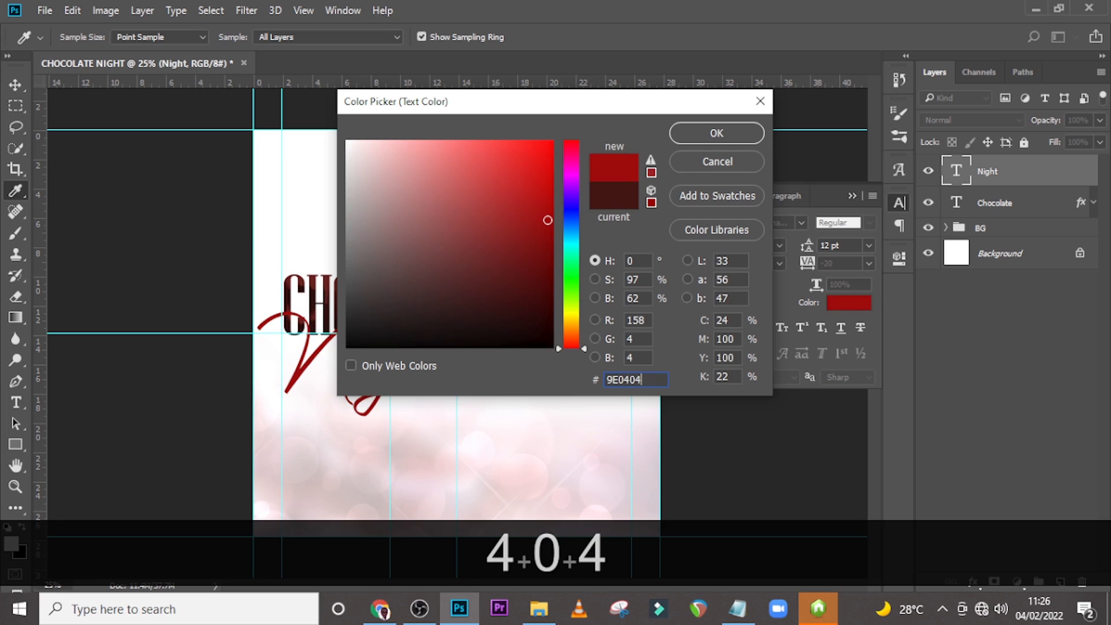
left_click(716, 133)
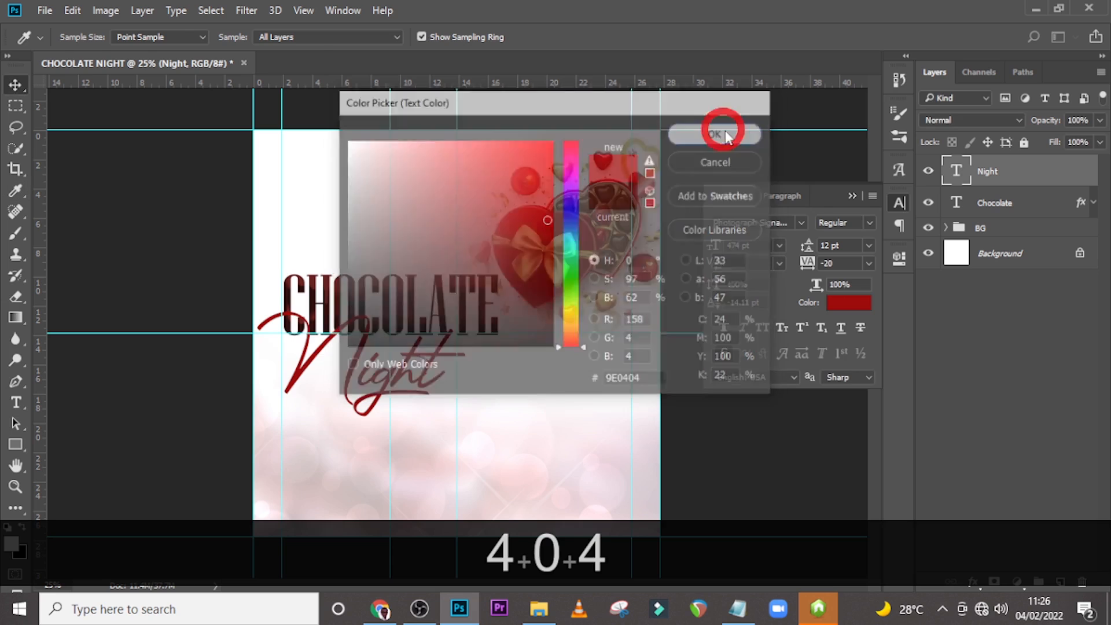
Nudge the Night text slightly right and up with a free transform.
key("v")
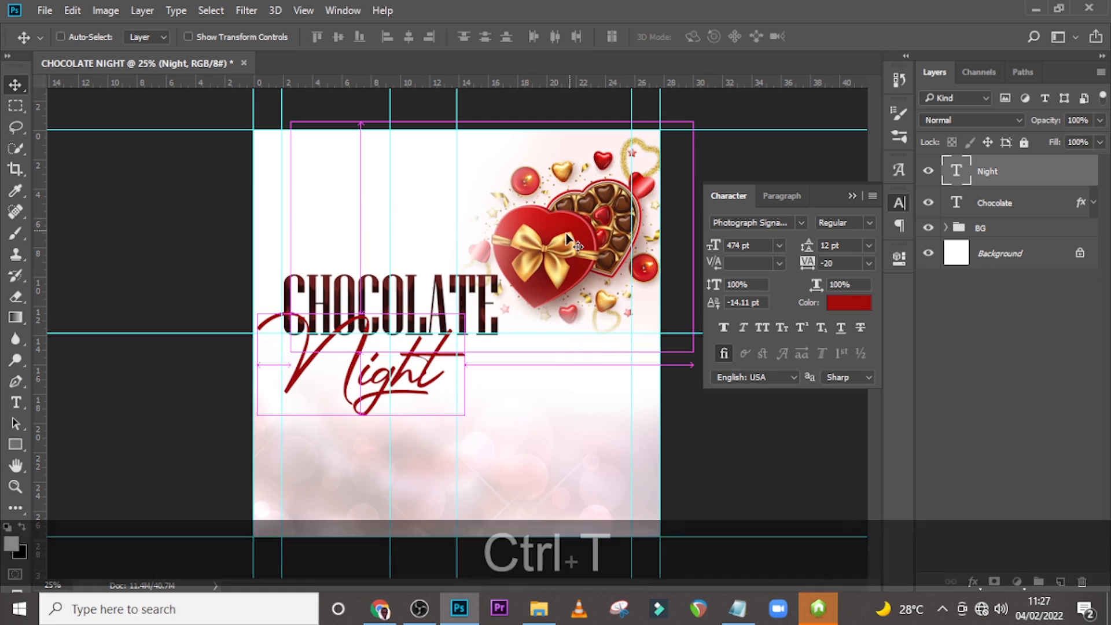
key("ctrl+t")
left_click_drag(404, 367, 421, 368)
key("Right")
key("Right")
key("Right")
key("Right")
key("Right")
key("Right")
key("Right")
key("Right")
key("Up")
key("Up")
key("Up")
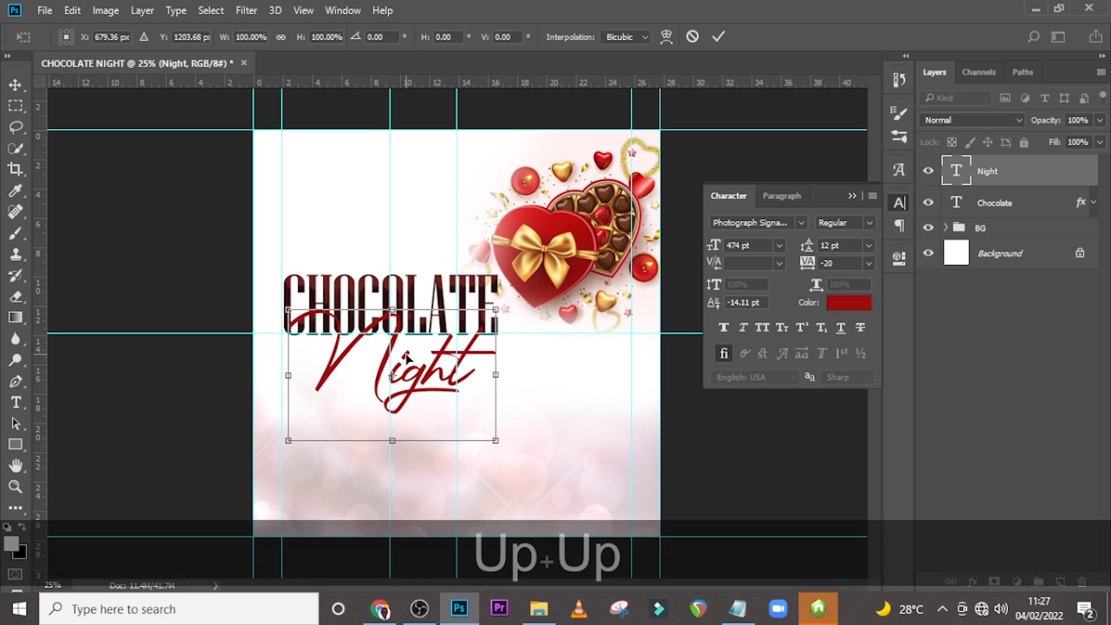
key("Return")
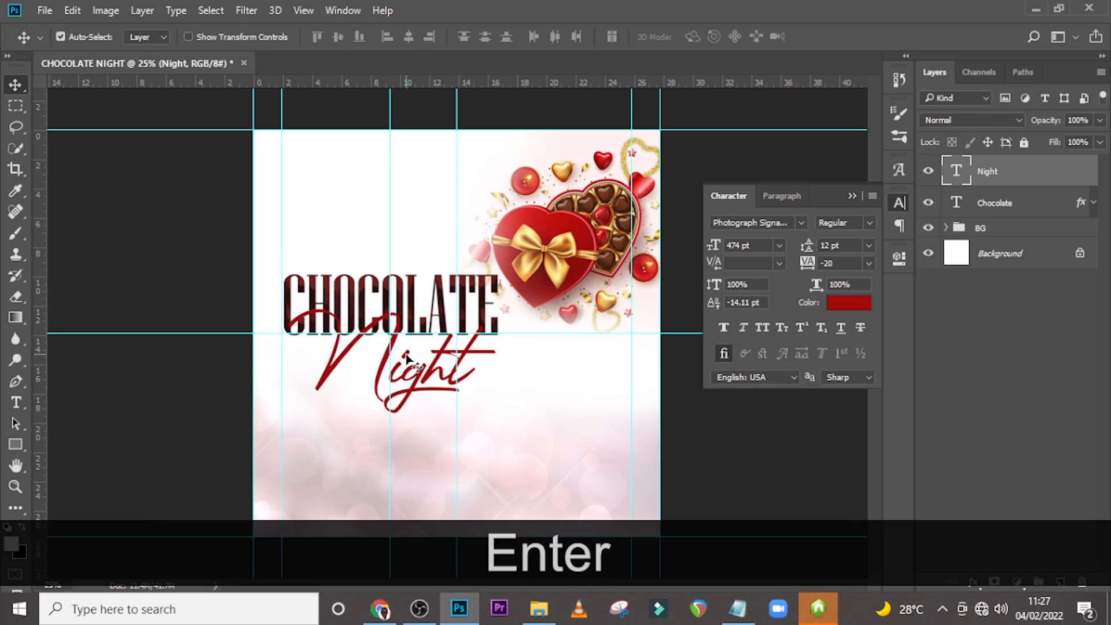
Add a white 3 px outside stroke at 100% opacity to the Night text layer.
left_click(999, 183)
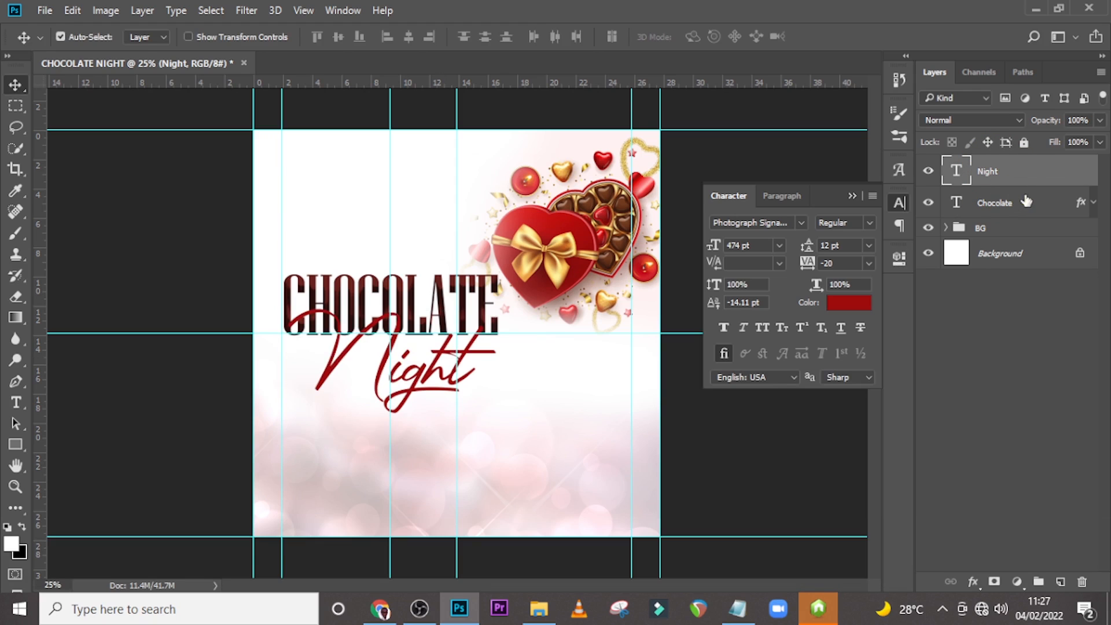
left_click(1074, 184)
double_click(1074, 184)
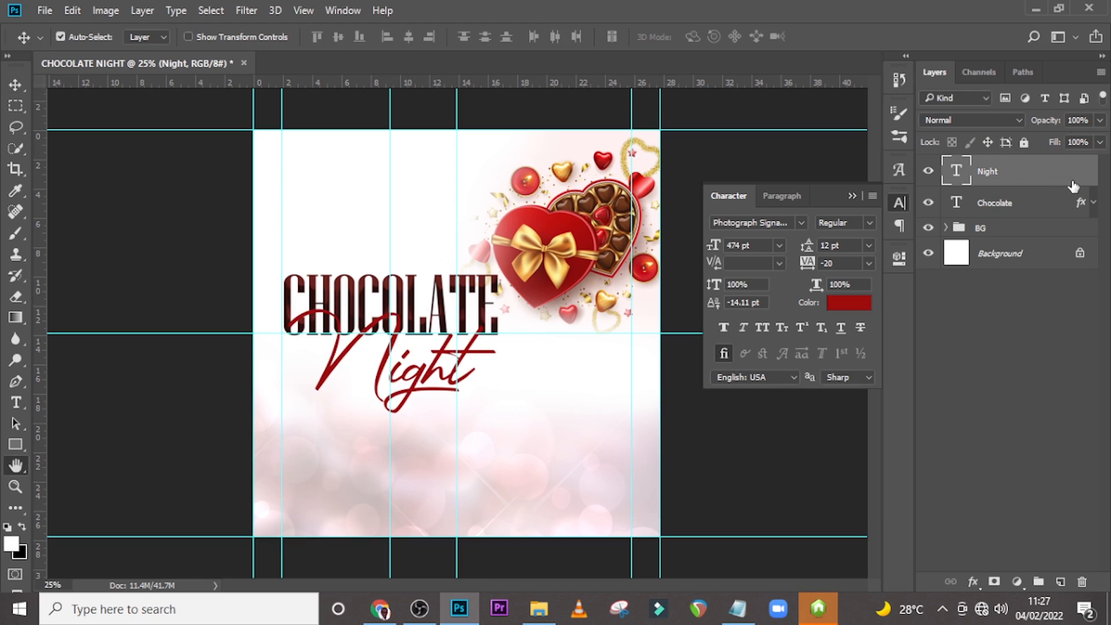
left_click_drag(464, 72, 637, 80)
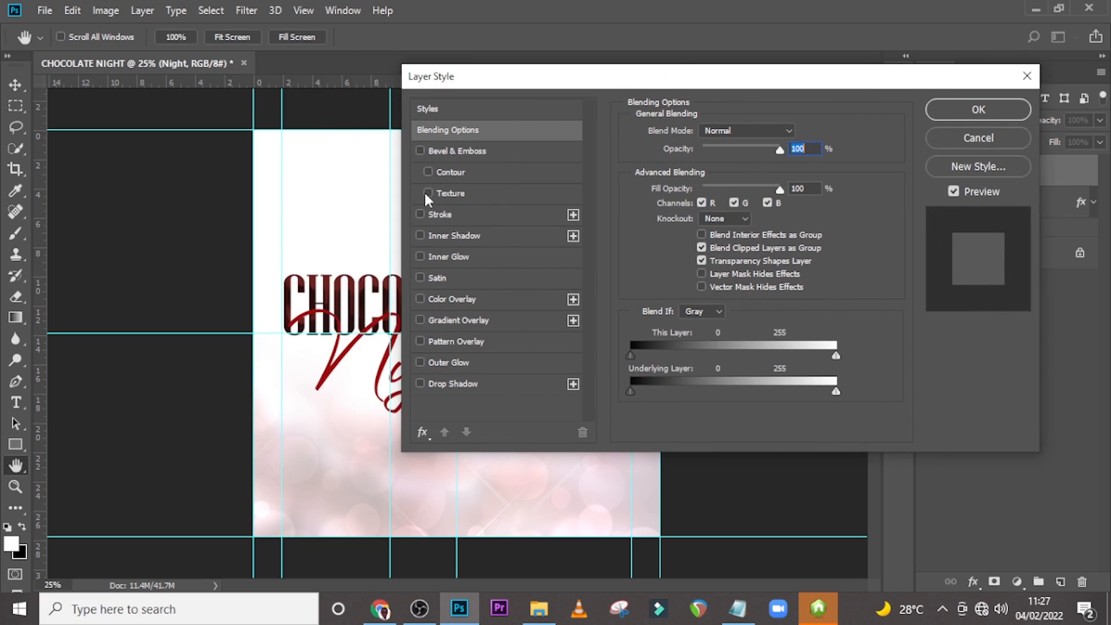
left_click(440, 214)
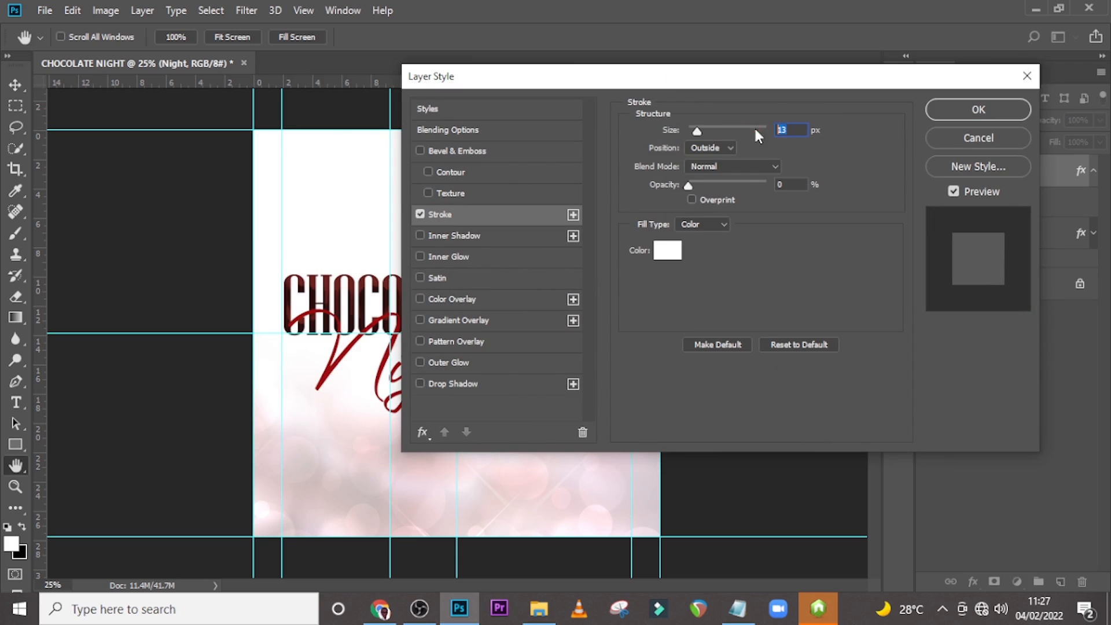
left_click_drag(671, 79, 725, 91)
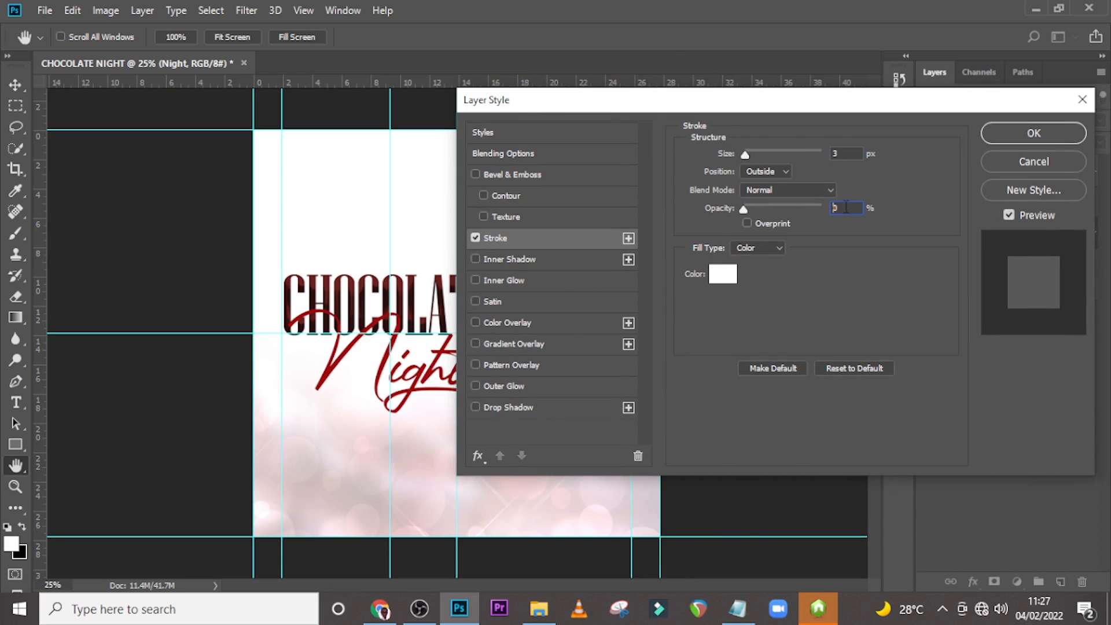
left_click_drag(746, 211, 842, 212)
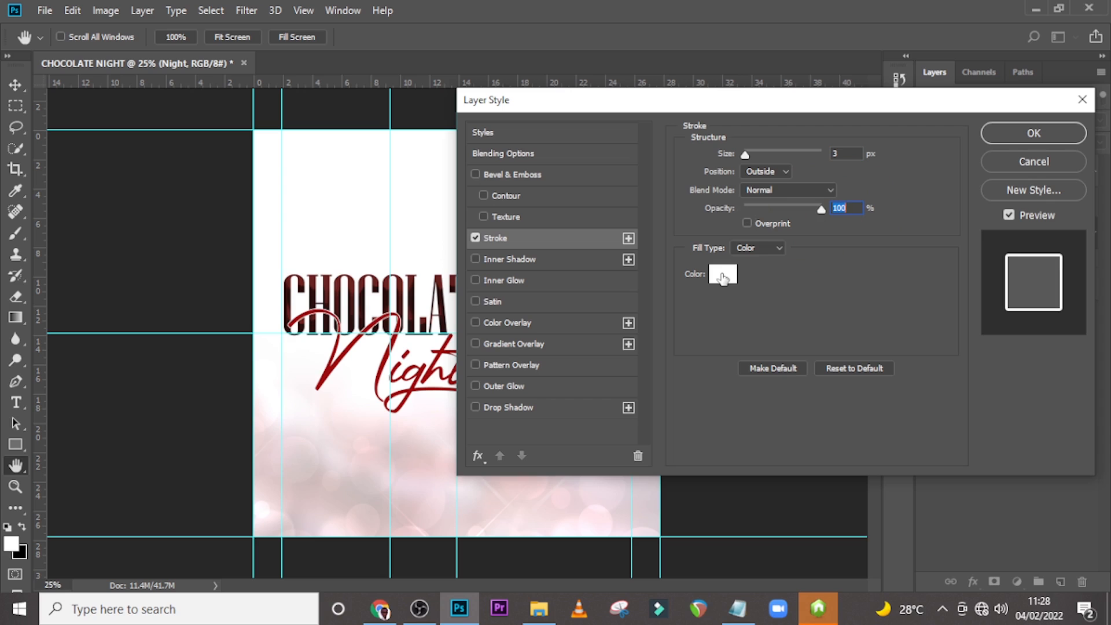
left_click(1022, 130)
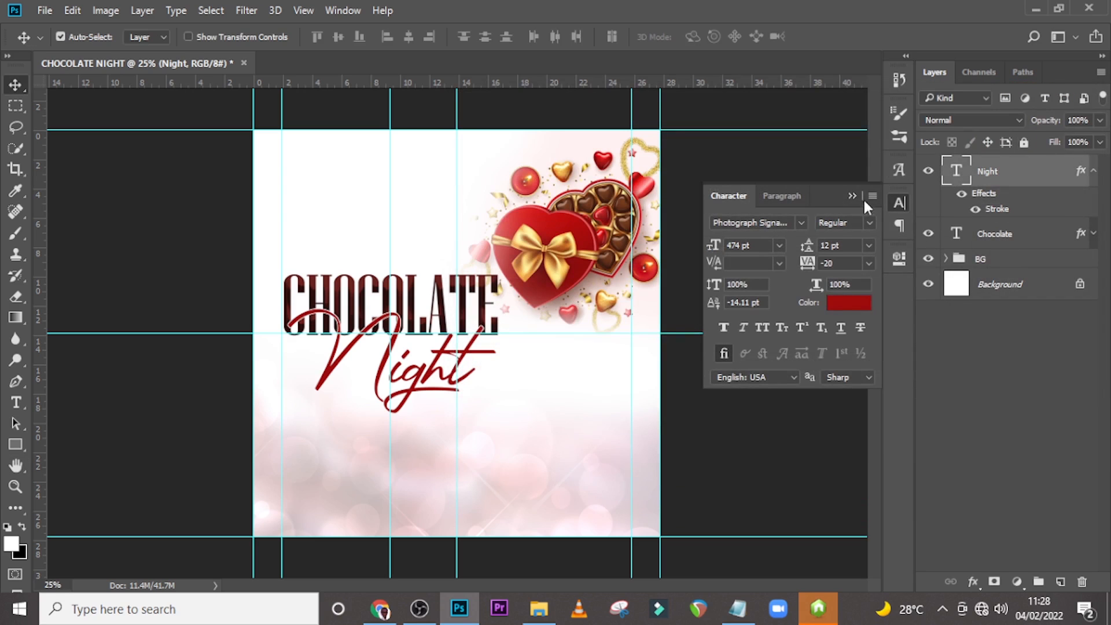
Group the Night and Chocolate layers and name the group CHOCOLATE NIGHT.
left_click(1092, 172)
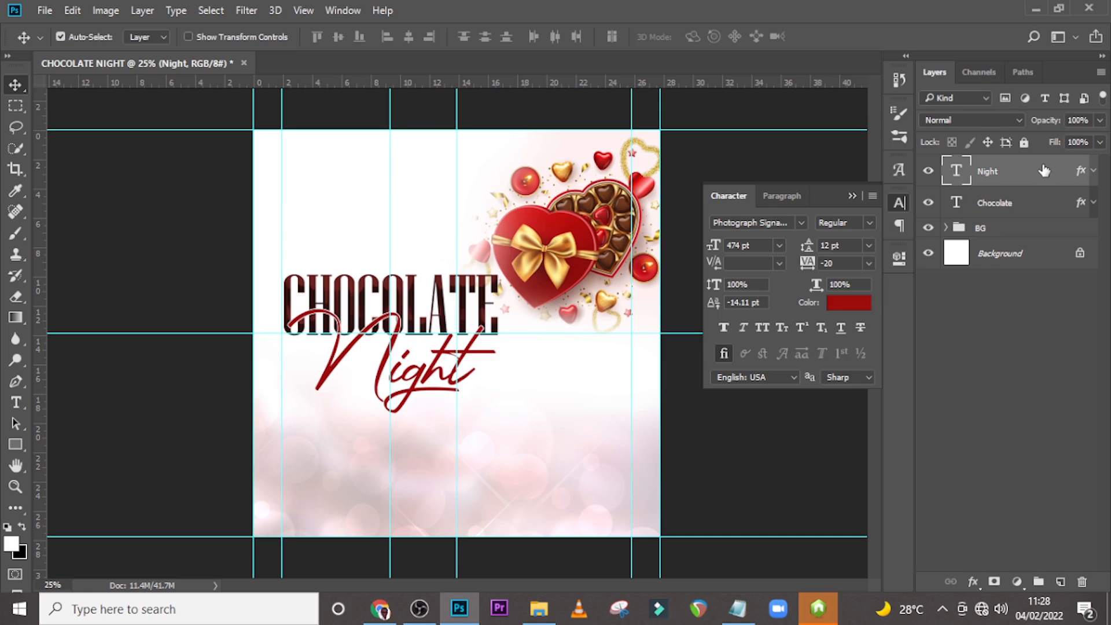
left_click(1001, 202, "ctrl")
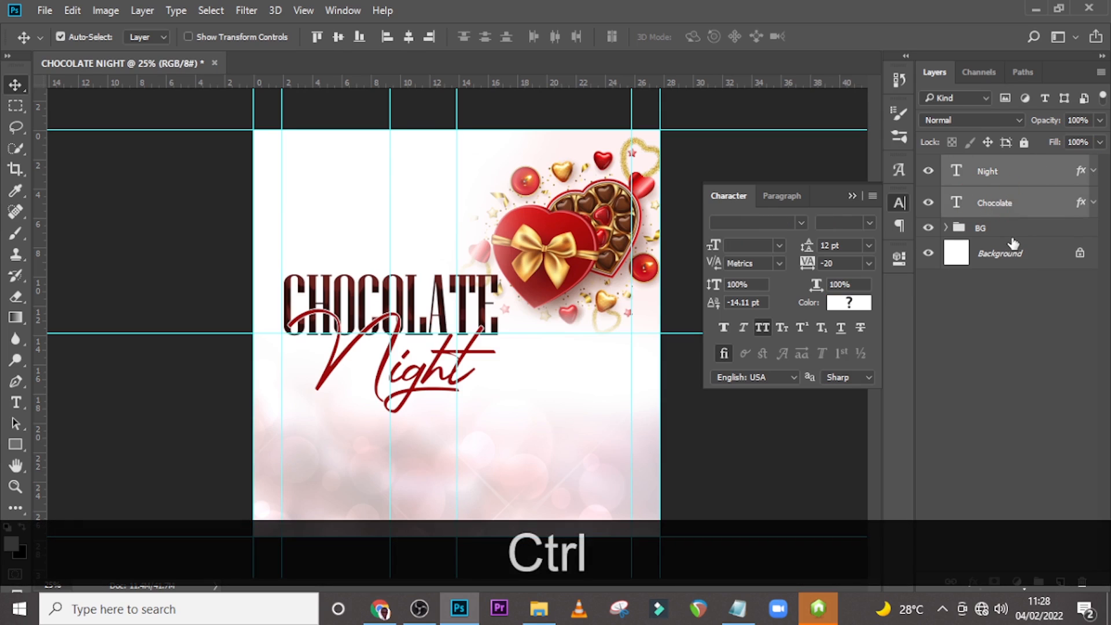
key("ctrl+g")
double_click(991, 165)
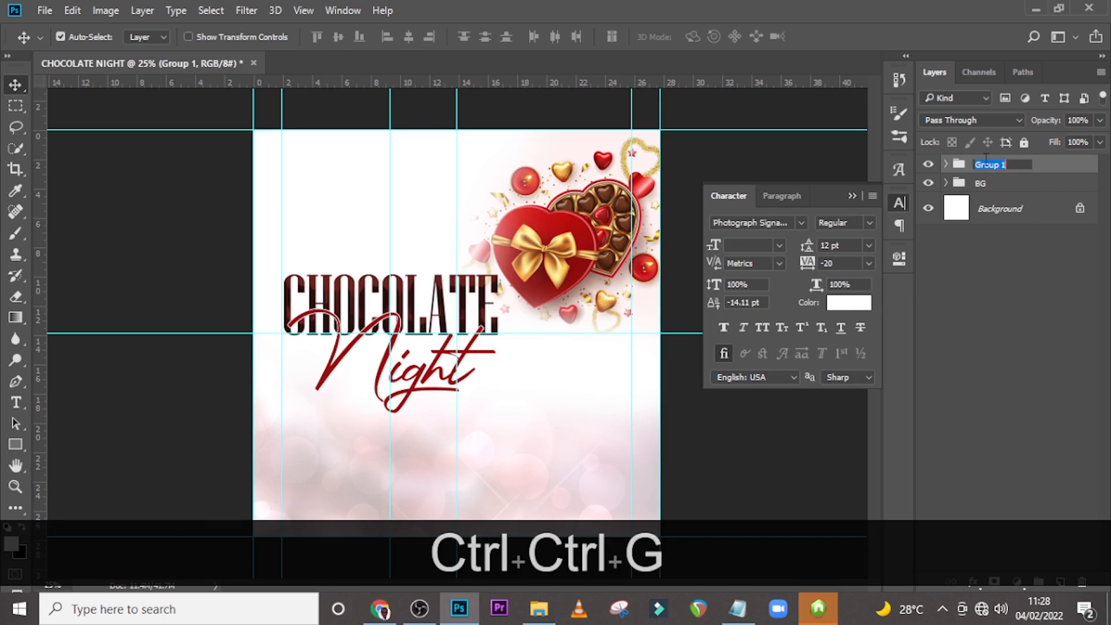
type("CHOCOL")
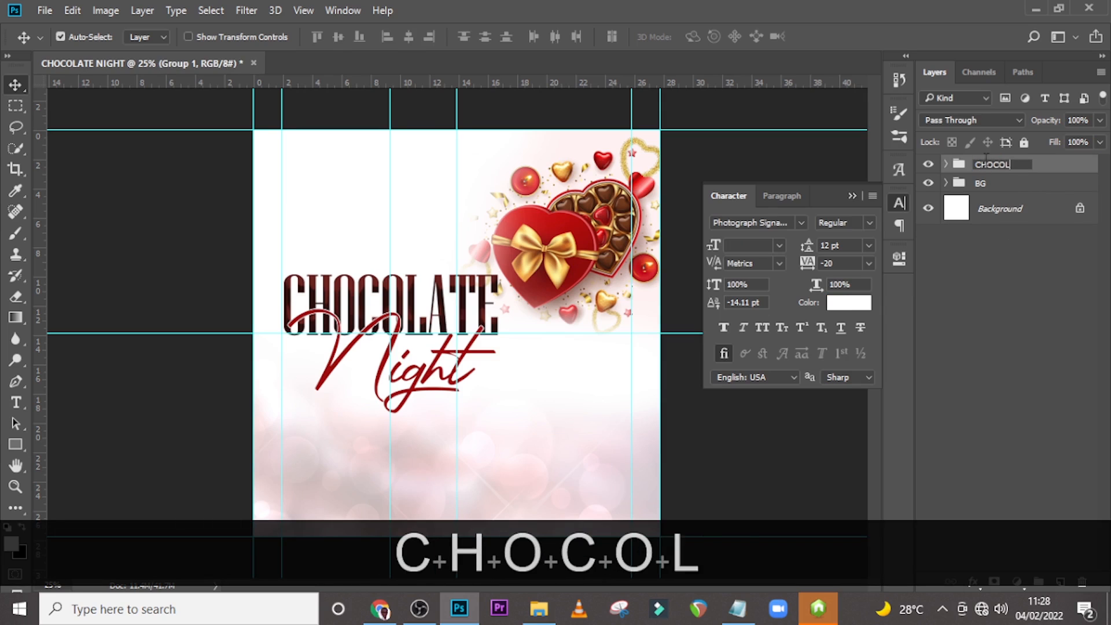
type("ATE NIT")
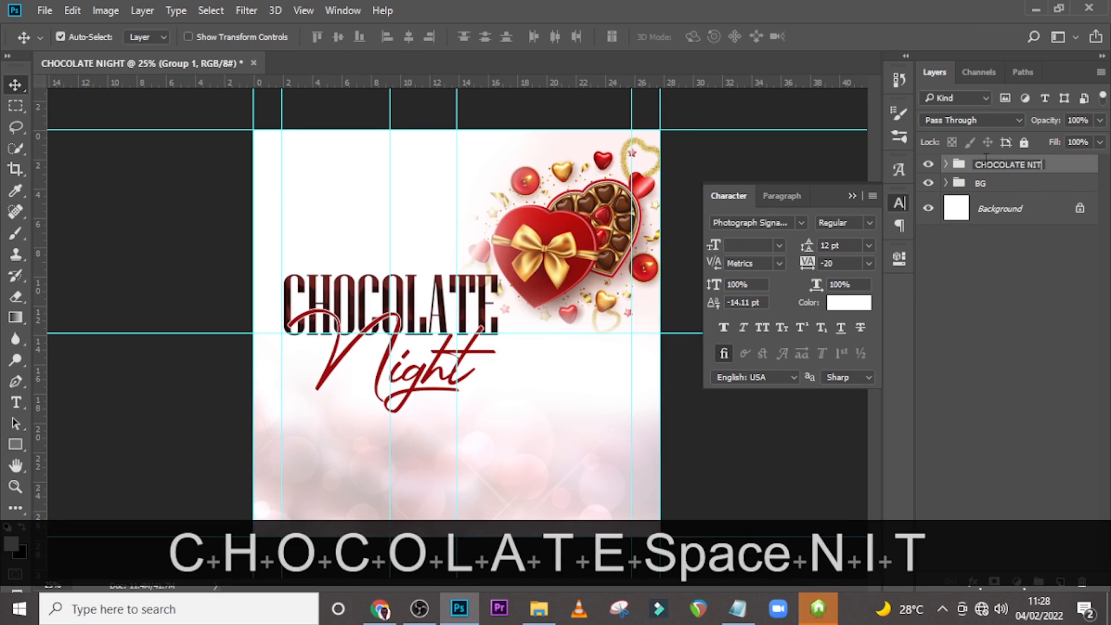
key("BackSpace")
type("GHT")
key("Return")
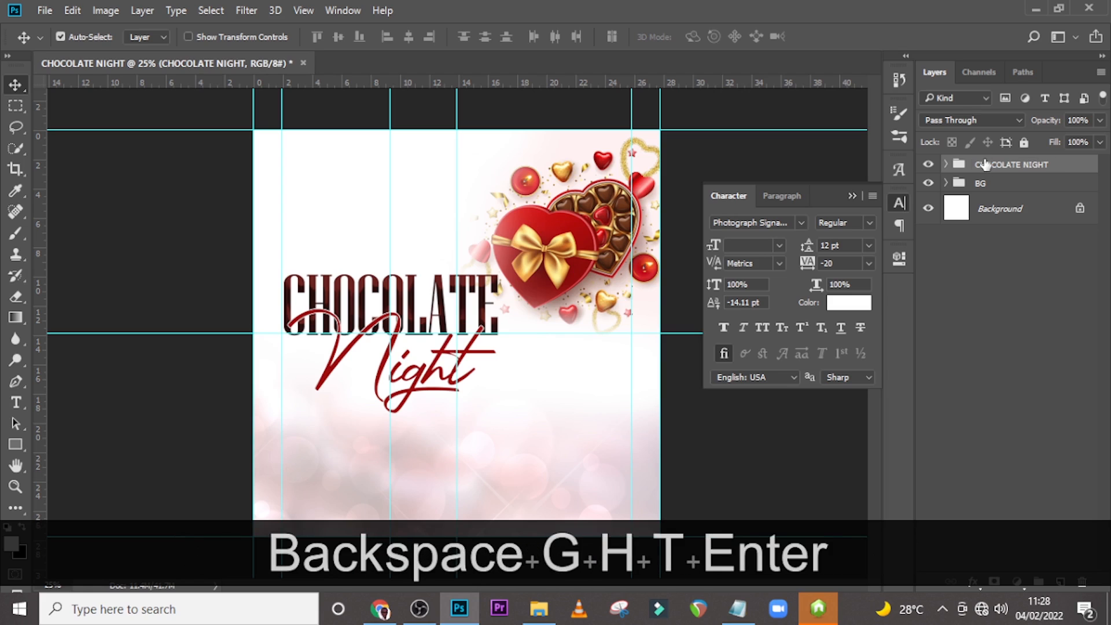
From File Explorer, place the dl.beatsnoop.com-1643900000.jpg hearts image into the flyer over the title text.
left_click(947, 167)
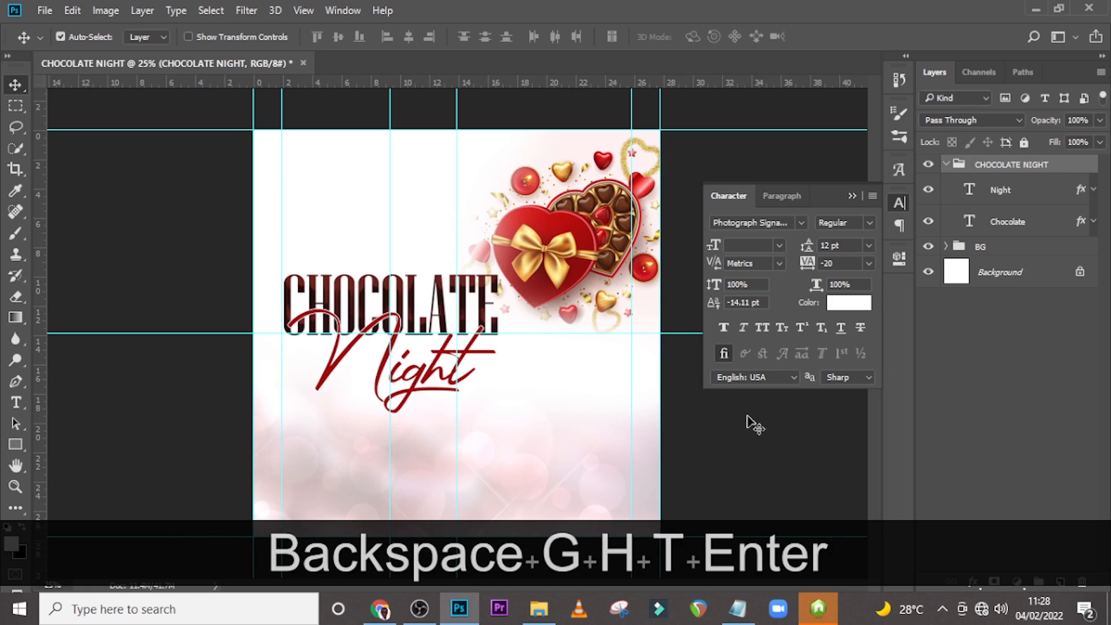
left_click(541, 609)
left_click(612, 217)
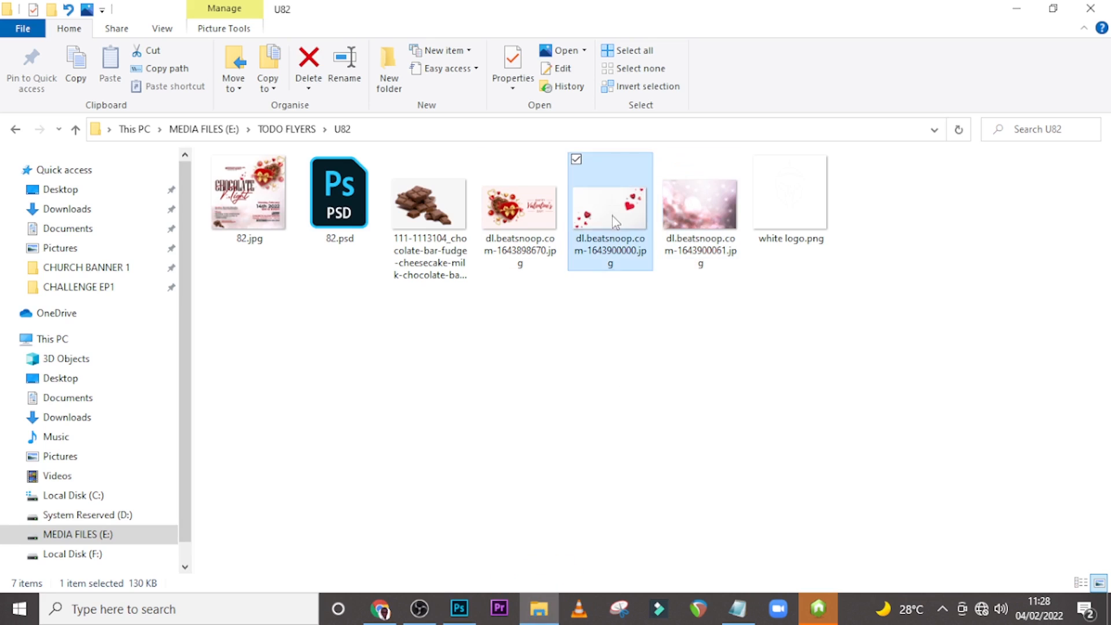
left_click_drag(609, 214, 700, 262)
left_click_drag(645, 377, 496, 325)
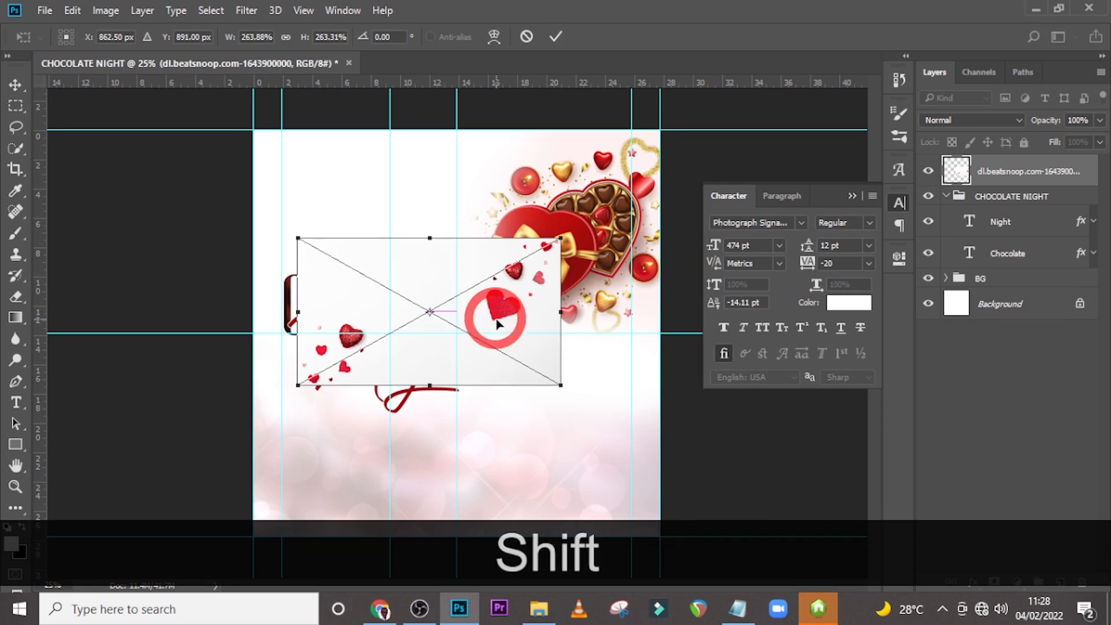
key("Return")
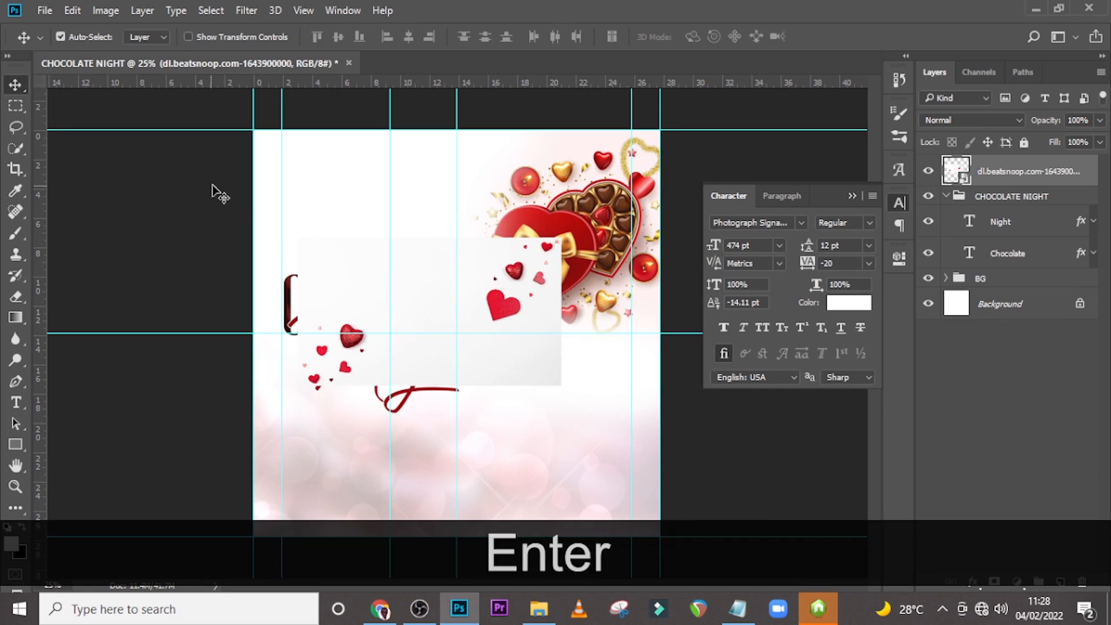
Mask out the hearts image's white background using a Magic Wand selection, inverted, as a layer mask.
right_click(16, 152)
left_click(52, 165)
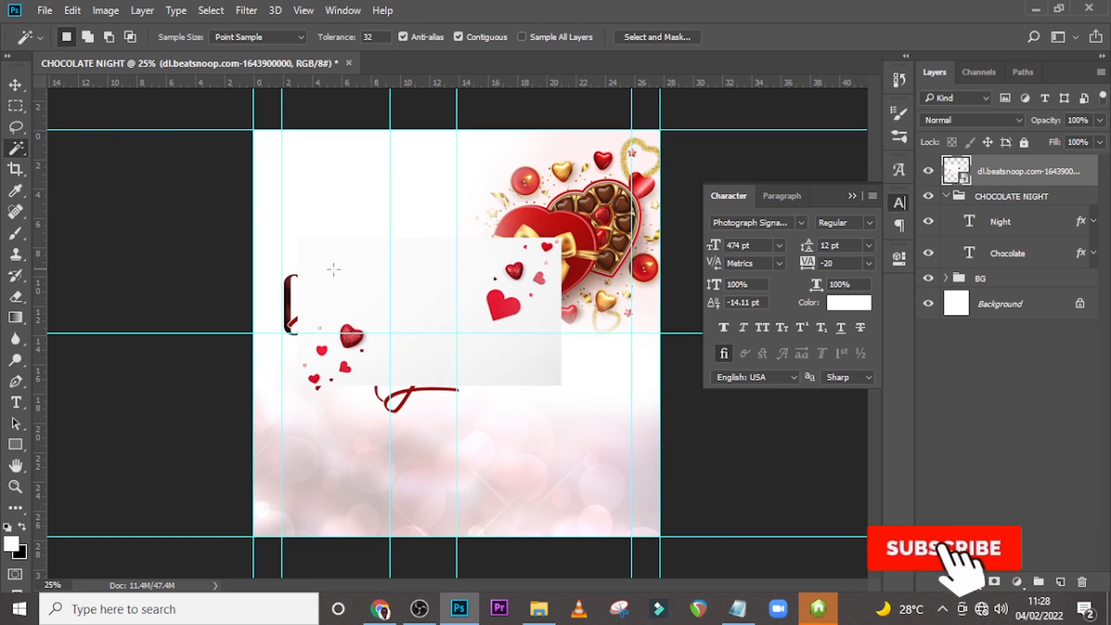
left_click(467, 265)
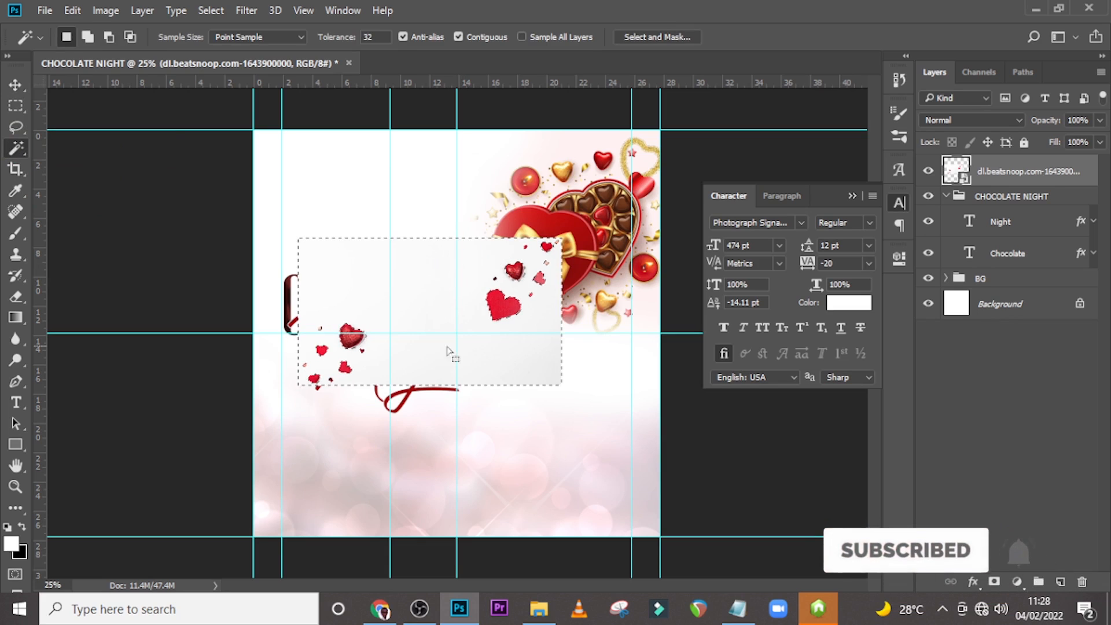
right_click(387, 305)
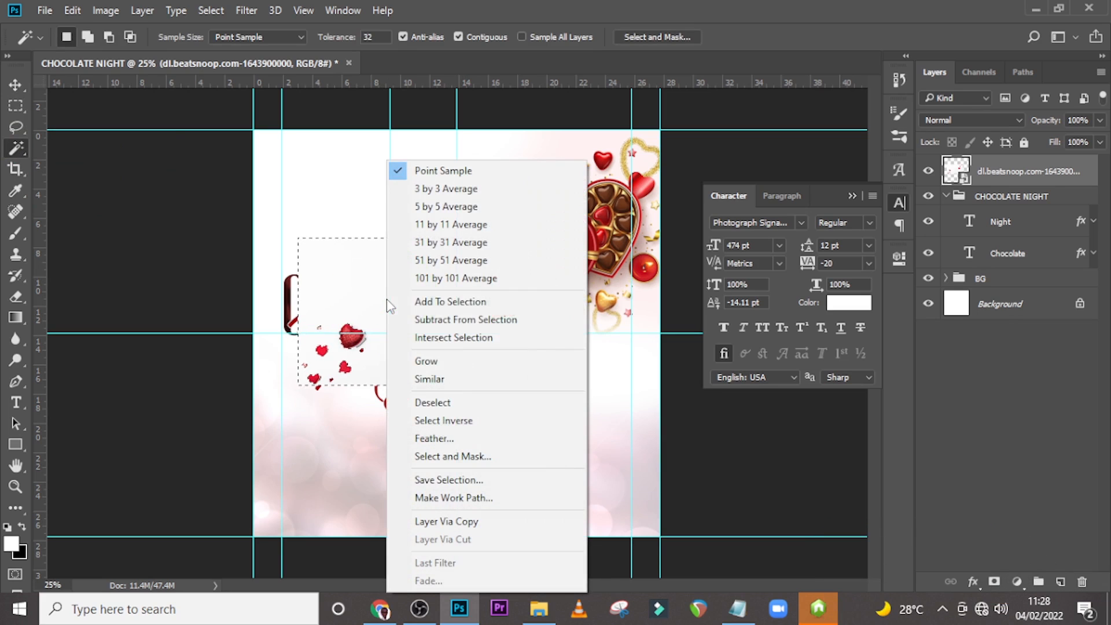
left_click(443, 415)
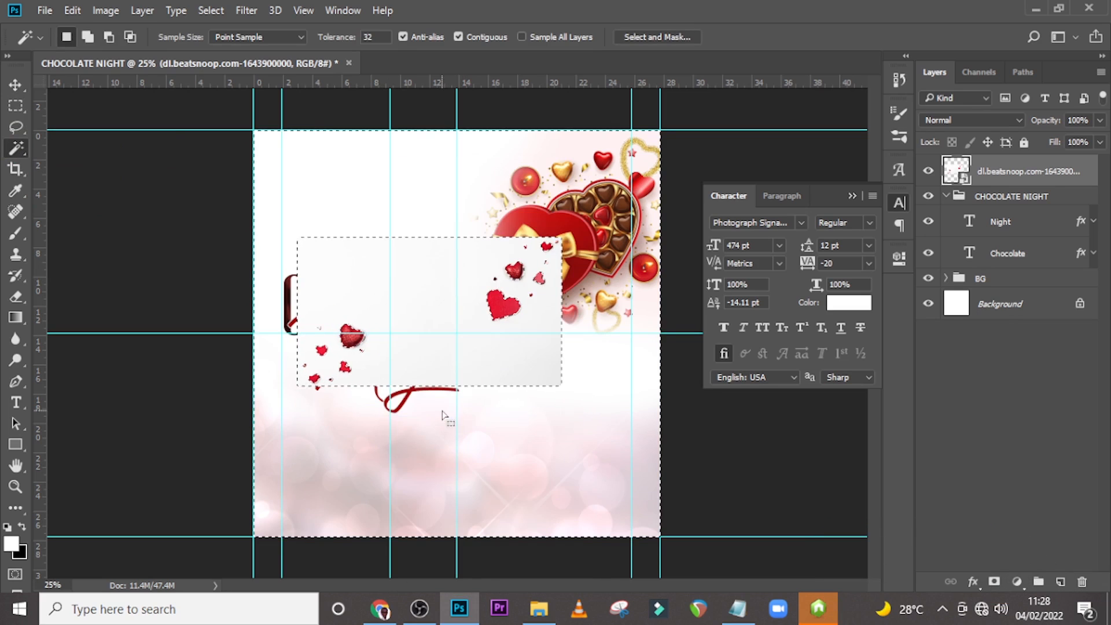
left_click(995, 583)
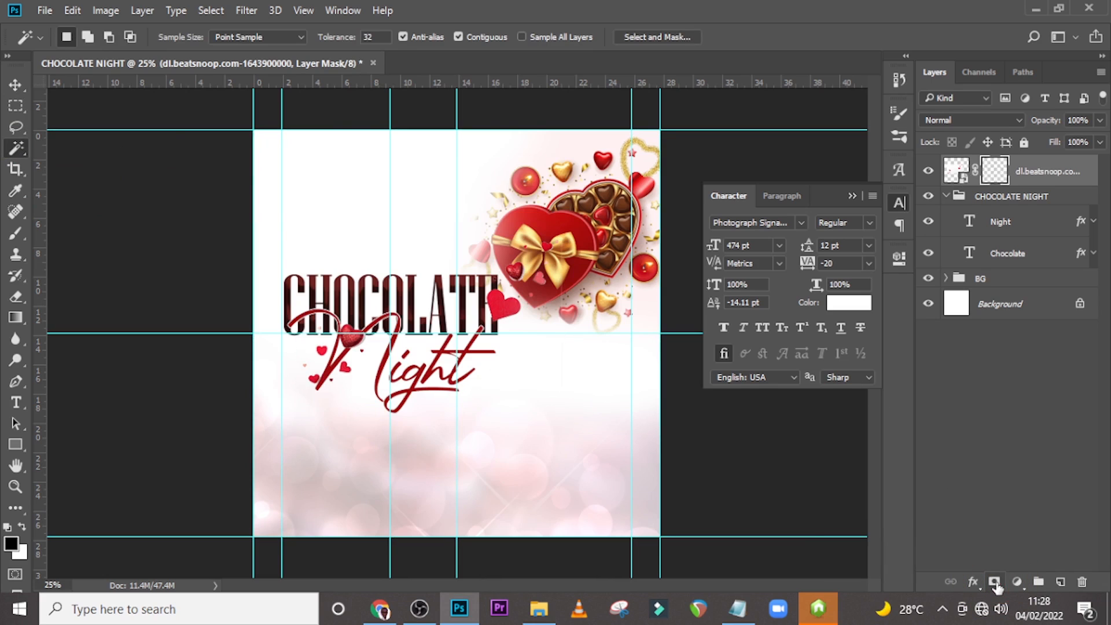
Move the hearts image layer into the CHOCOLATE NIGHT group.
left_click(1035, 180)
left_click_drag(1040, 177, 1035, 216)
key("v")
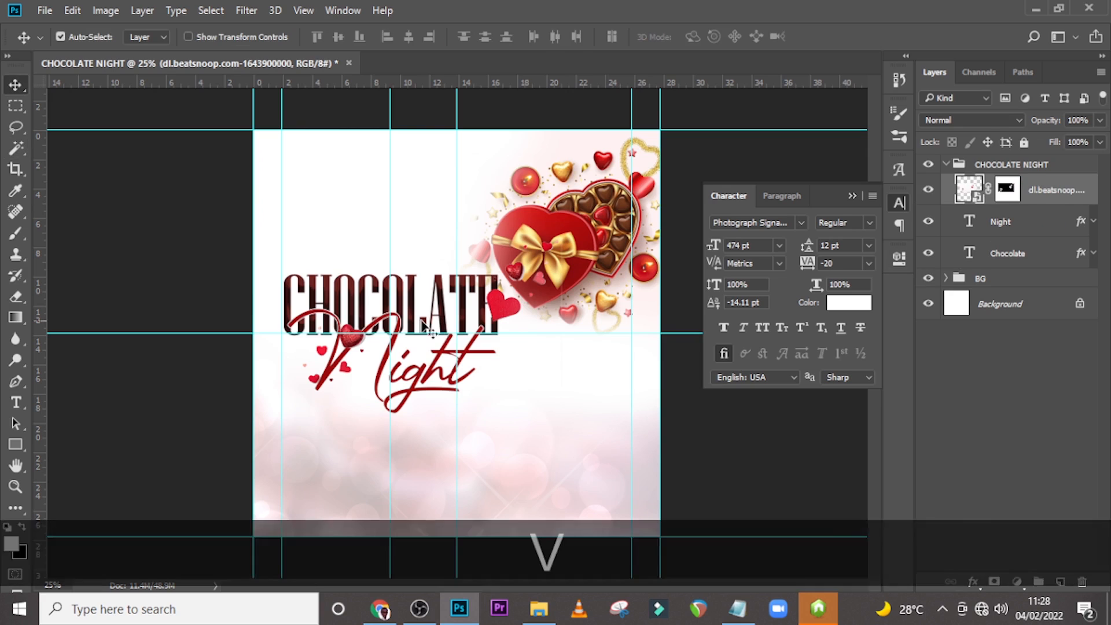
Try to reposition the hearts image on the canvas, undoing each move.
mouse_move(509, 332)
left_mouse_down()
mouse_move(466, 309)
mouse_move(521, 330)
left_mouse_up()
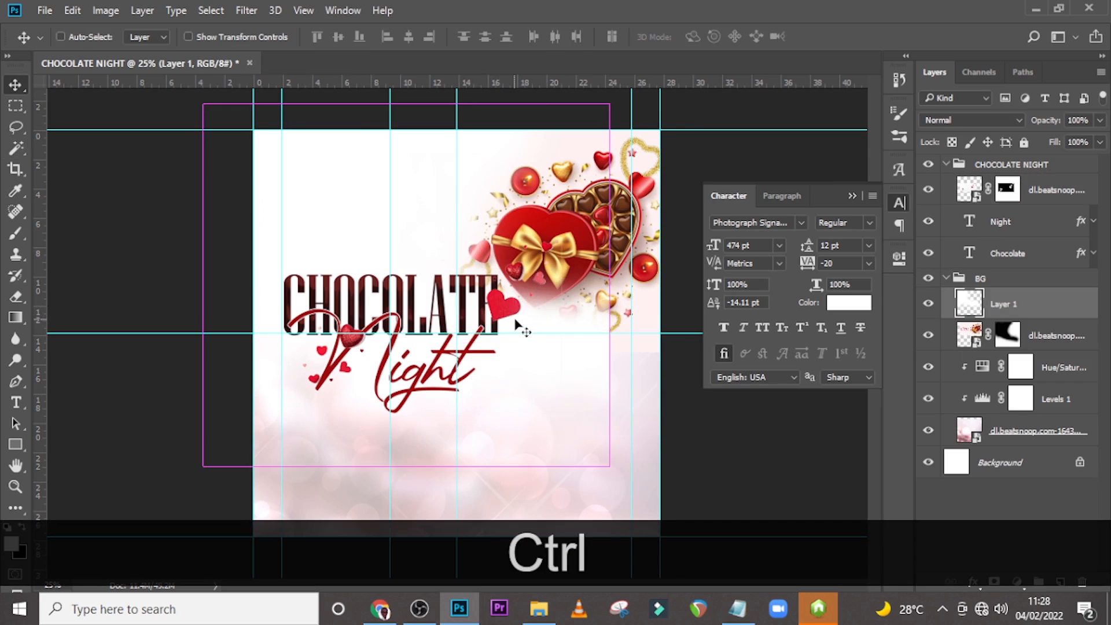
key("ctrl+z")
left_click(1042, 190)
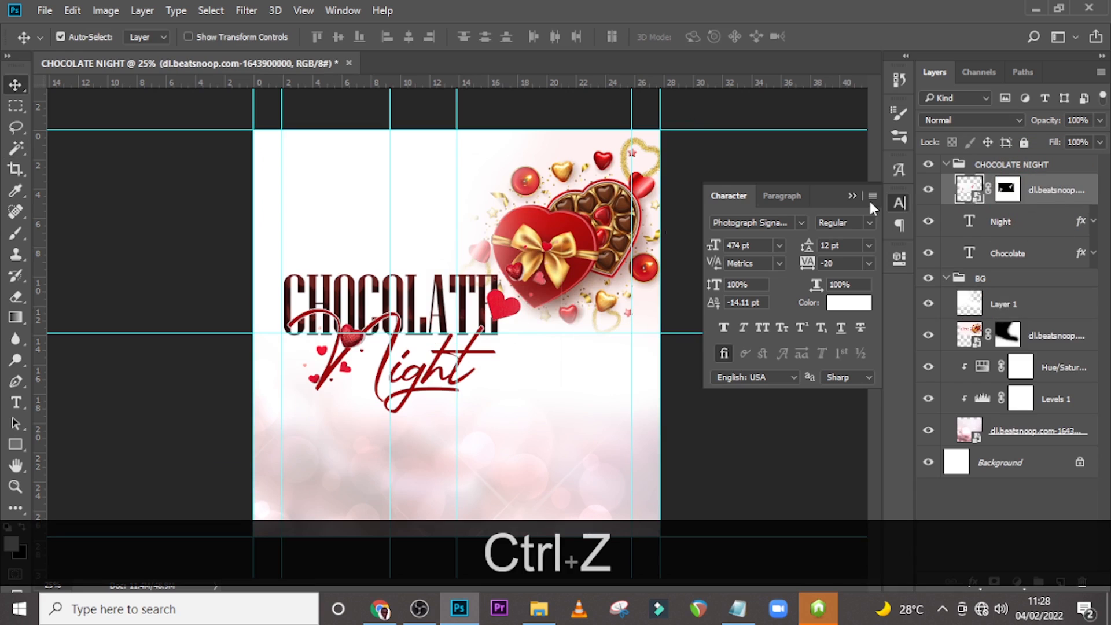
left_click_drag(459, 355, 416, 330)
key("ctrl+z")
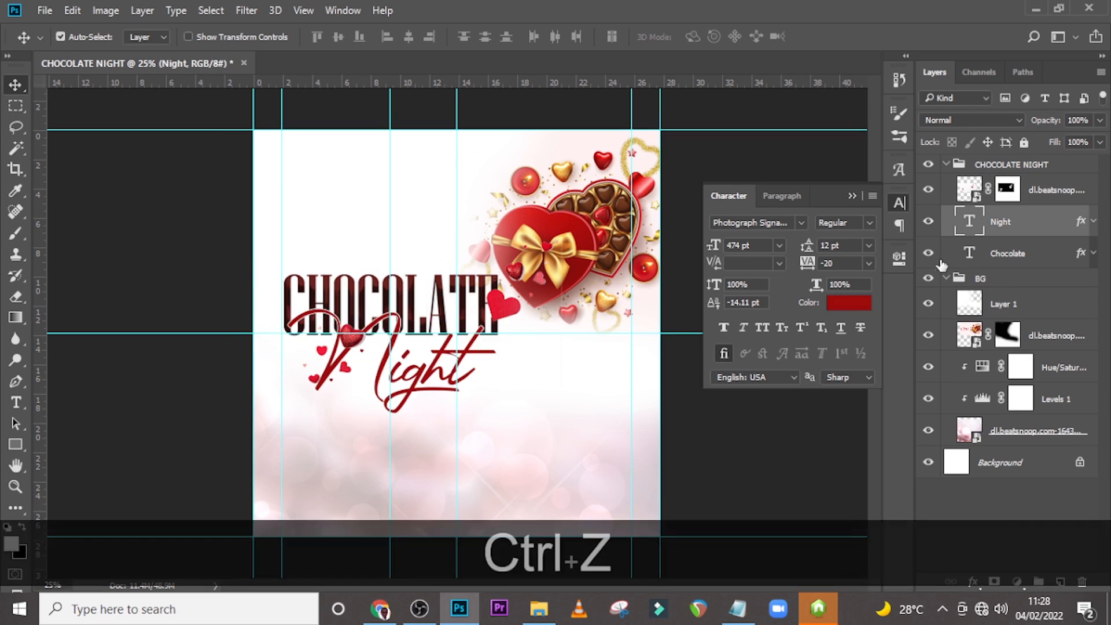
Move the hearts image above the left half of the CHOCOLATE text and scale it down to about 56%.
left_click(1051, 196)
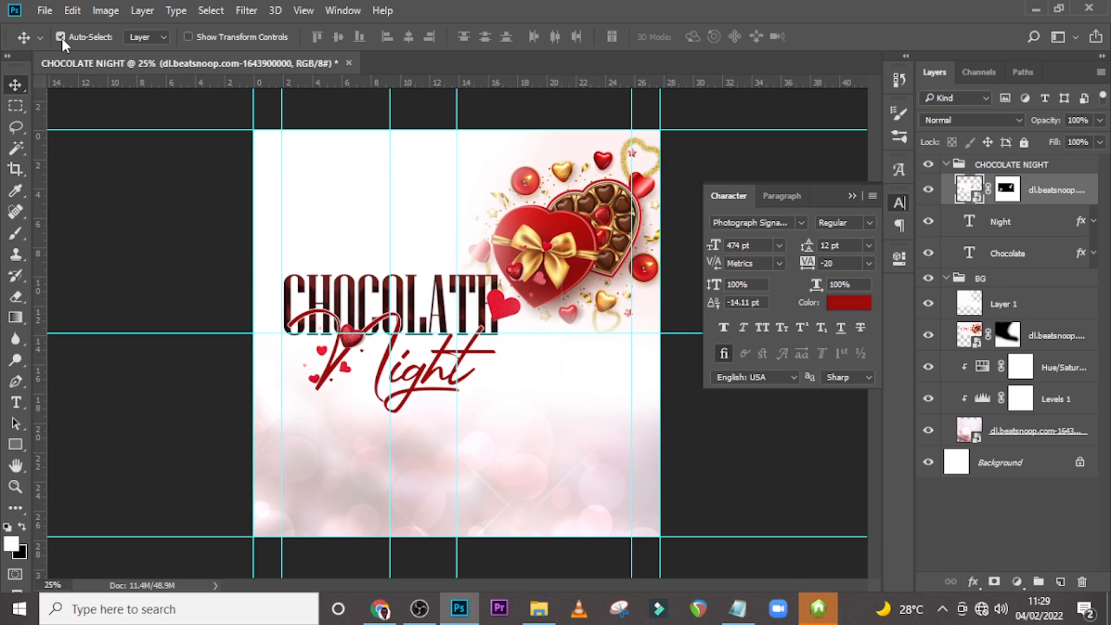
left_click(1069, 193)
left_click_drag(505, 343, 428, 304)
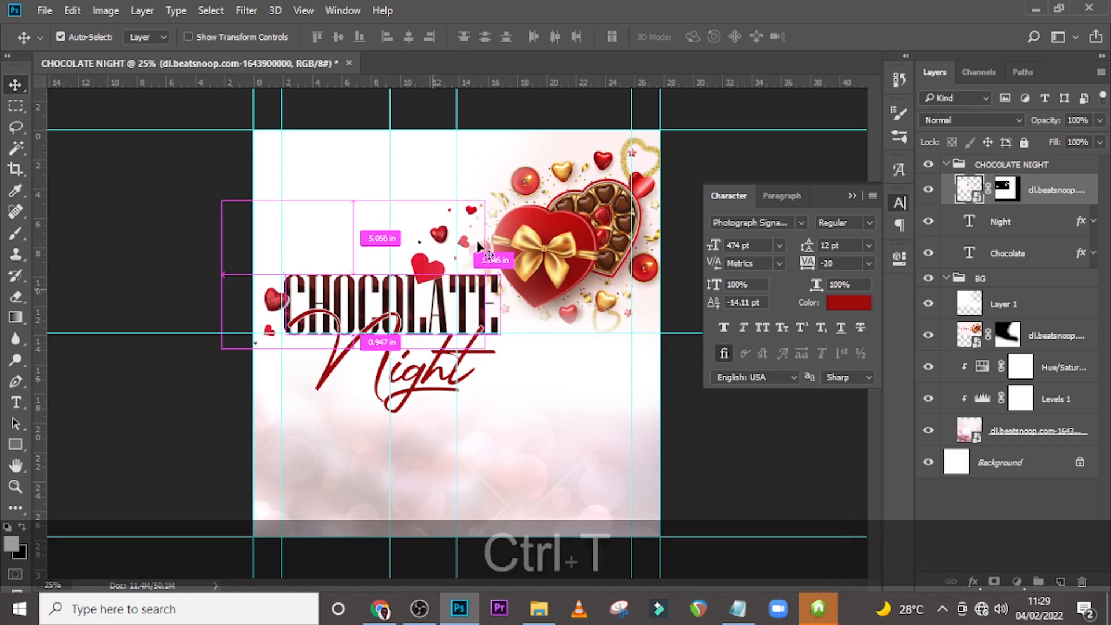
key("ctrl+t")
left_click_drag(221, 202, 301, 245)
left_click_drag(465, 315, 450, 291)
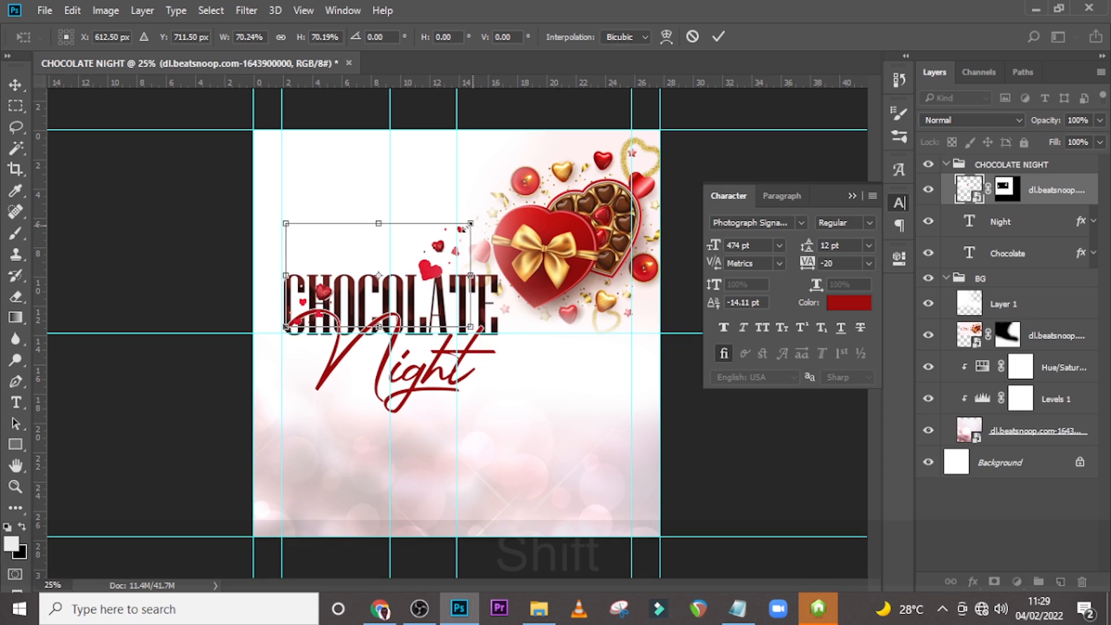
left_click_drag(474, 225, 459, 230)
left_click_drag(419, 300, 429, 293)
left_click_drag(471, 216, 447, 229)
left_click_drag(429, 286, 437, 284)
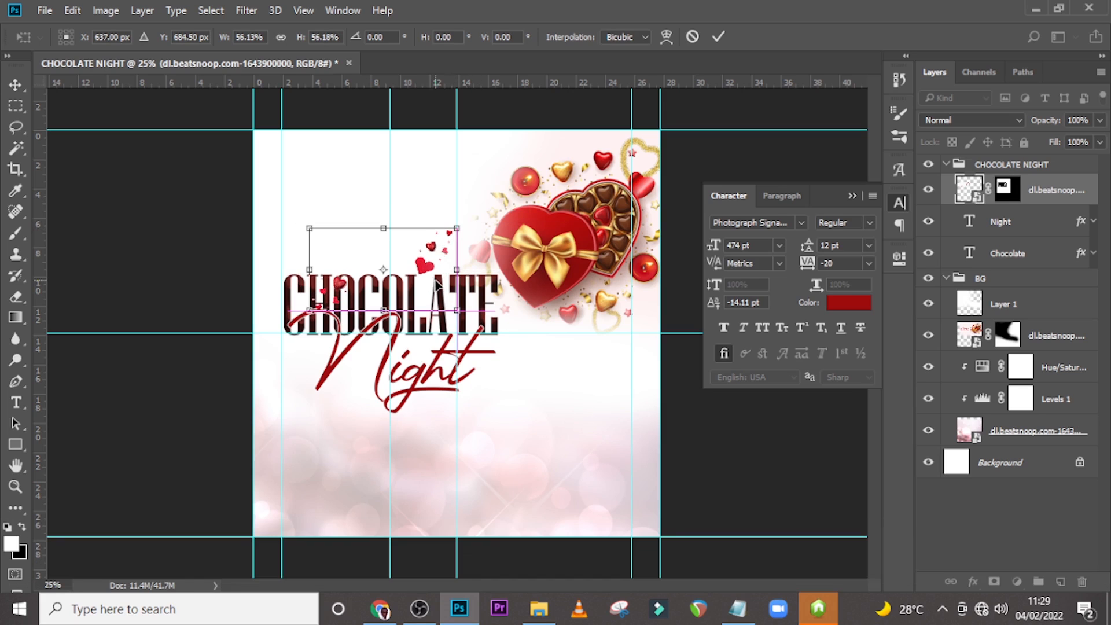
key("Return")
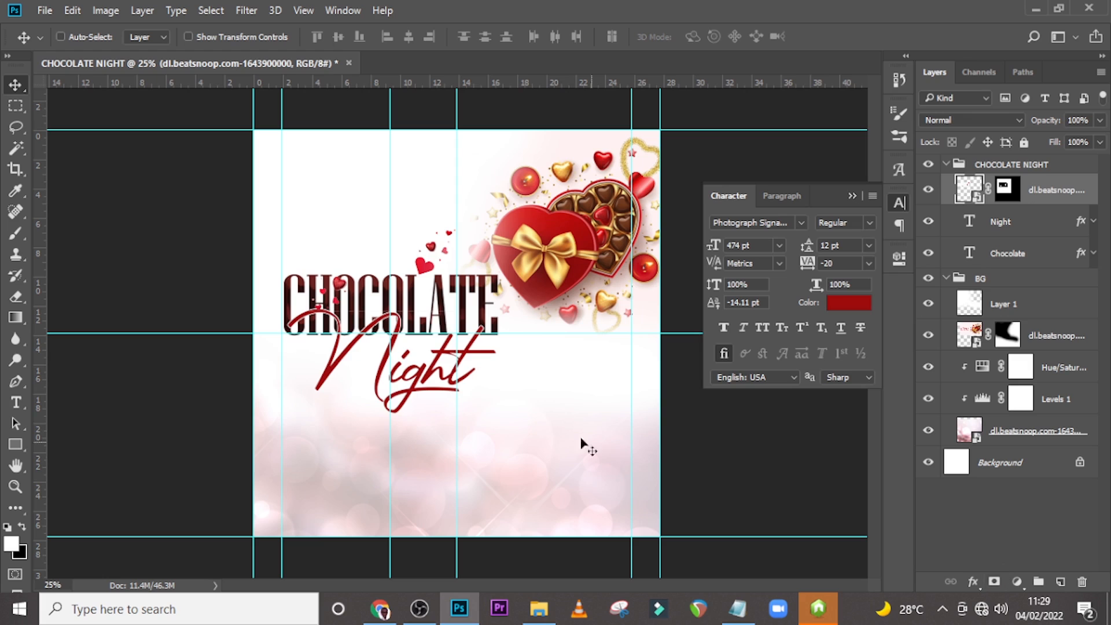
Paint on the hearts layer mask with a 200 px hard round brush to hide hearts overlapping the CHOCOLATE letters.
key("b")
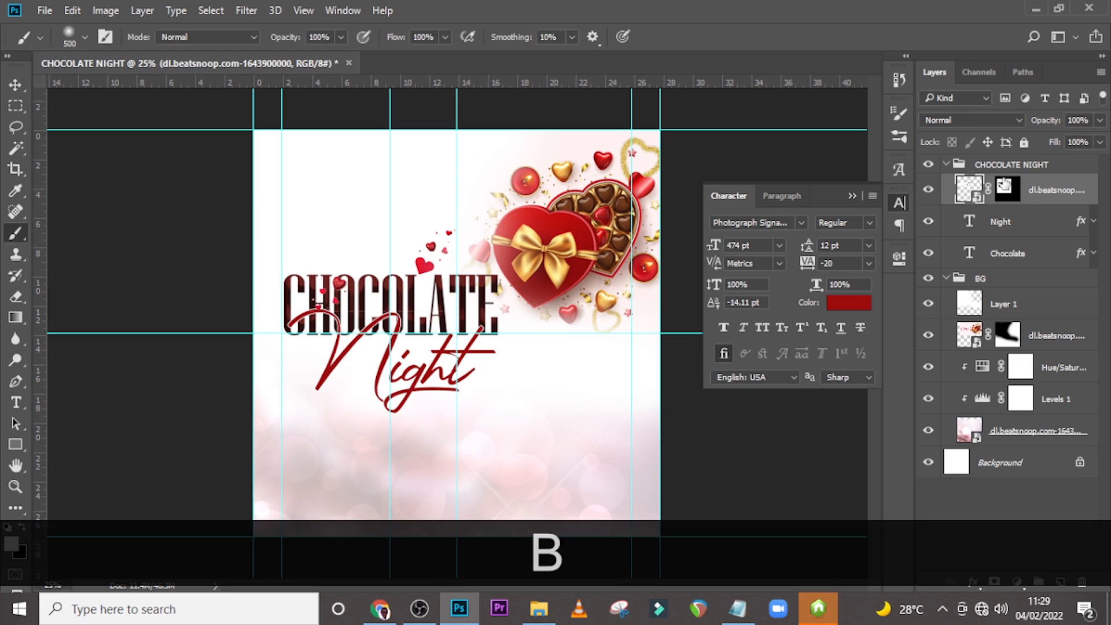
left_click(1007, 194)
left_click(1007, 196)
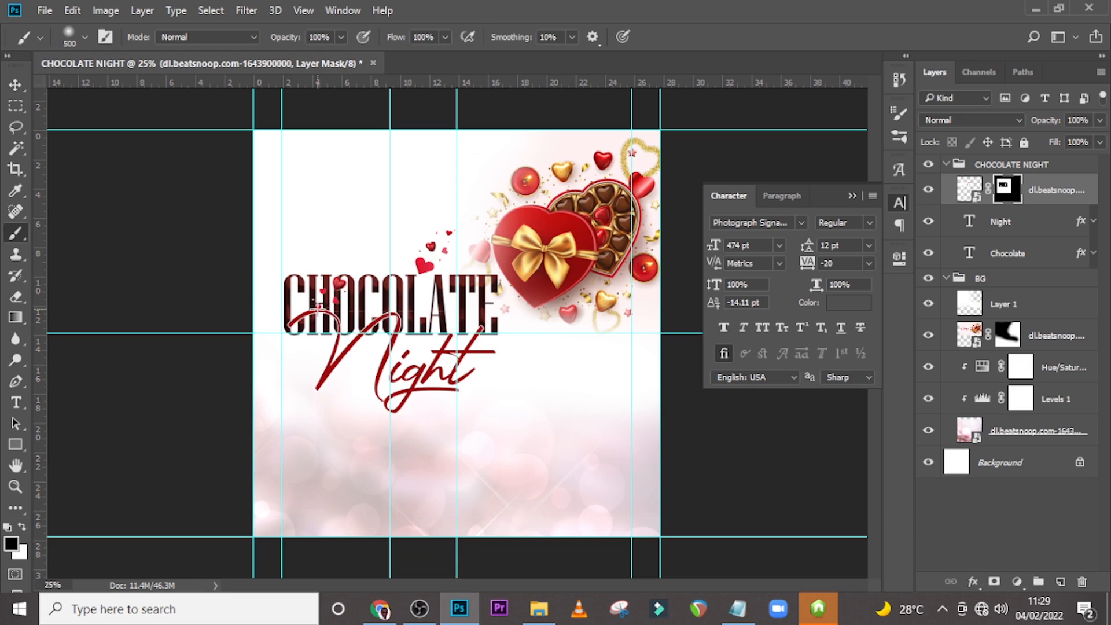
key("Caps_Lock")
key("bracketleft")
key("bracketleft")
key("bracketleft")
key("bracketleft")
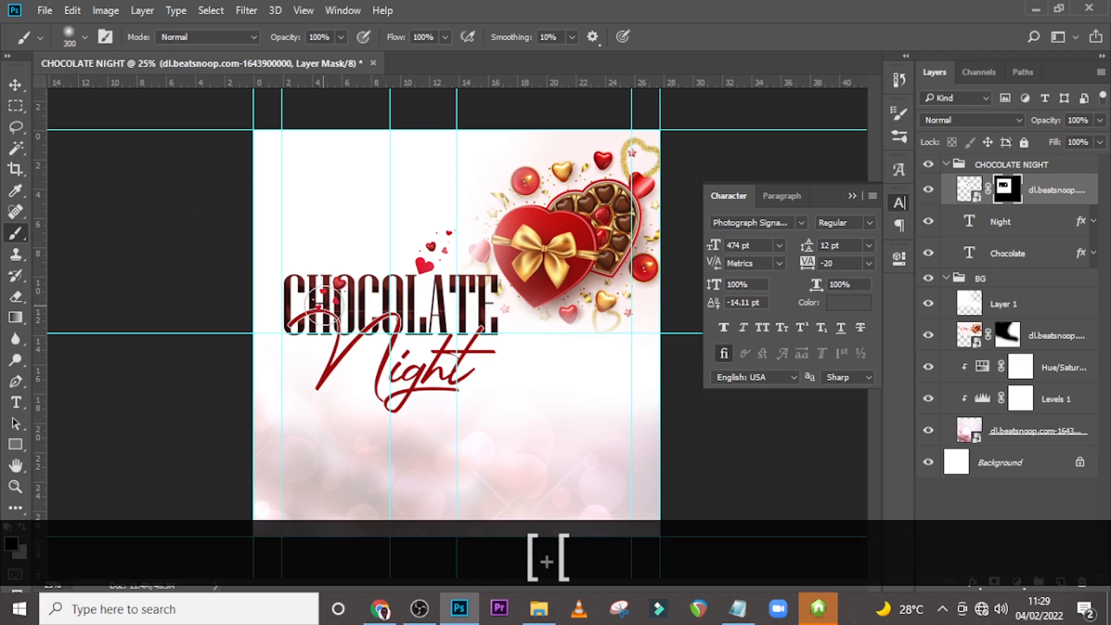
left_click(85, 38)
left_click(100, 269)
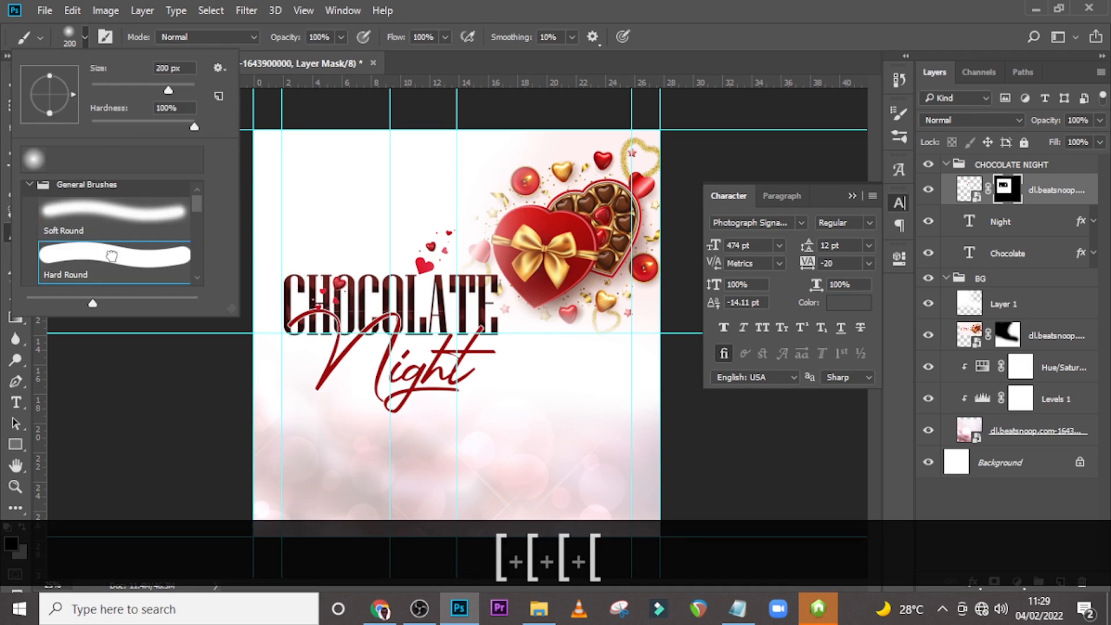
left_click(448, 2)
mouse_move(308, 279)
left_mouse_down()
mouse_move(322, 340)
mouse_move(333, 308)
mouse_move(368, 320)
mouse_move(490, 318)
left_mouse_up()
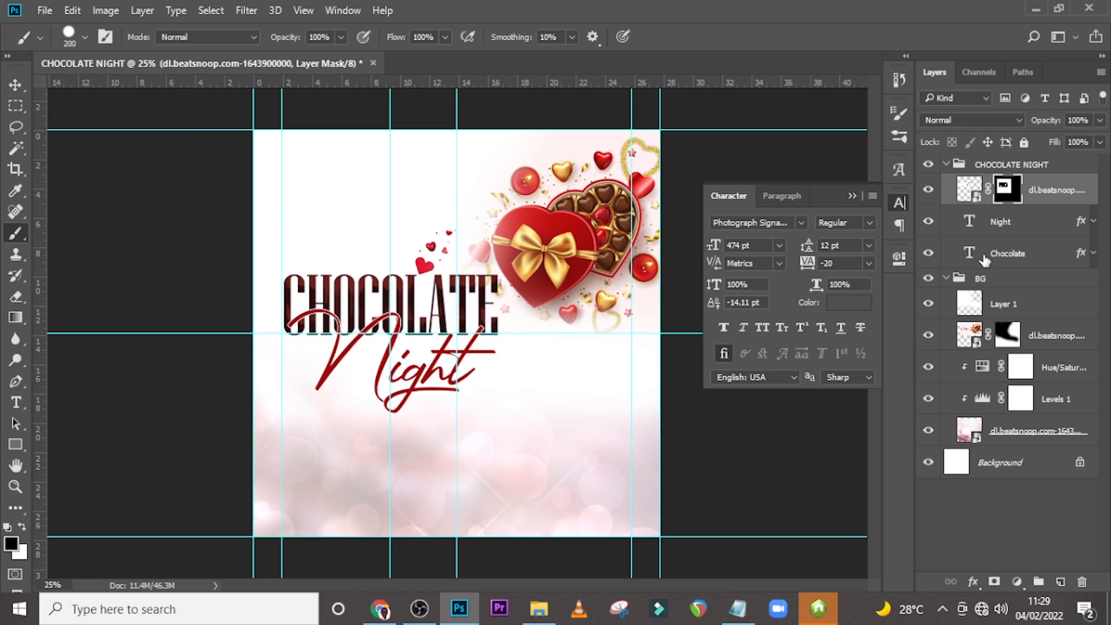
Convert the hearts layer to a smart object and duplicate it.
right_click(1048, 190)
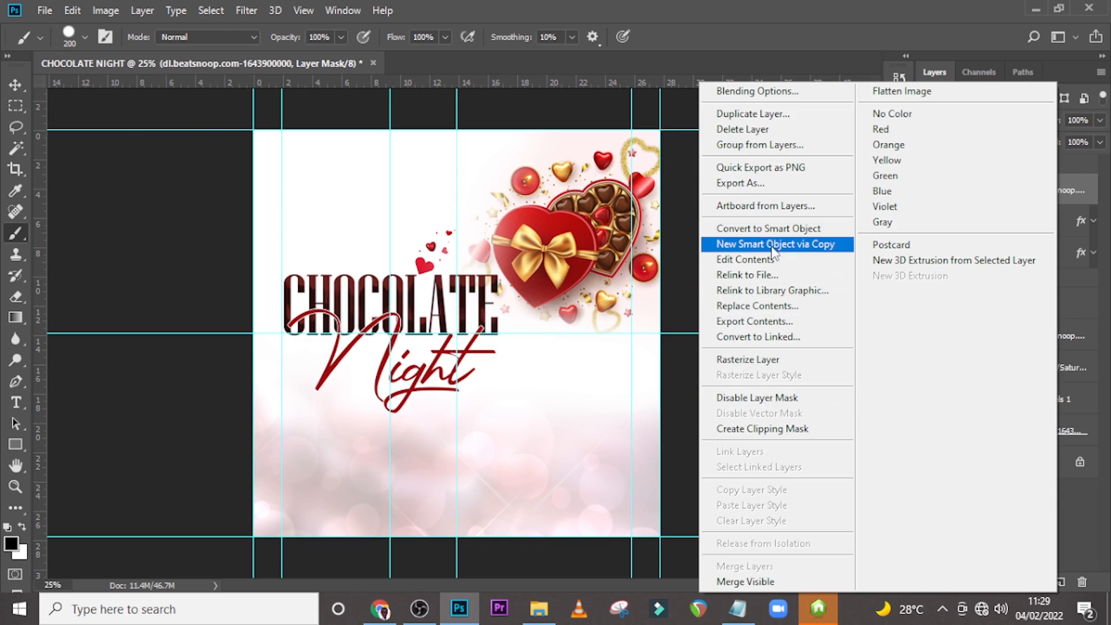
left_click(770, 229)
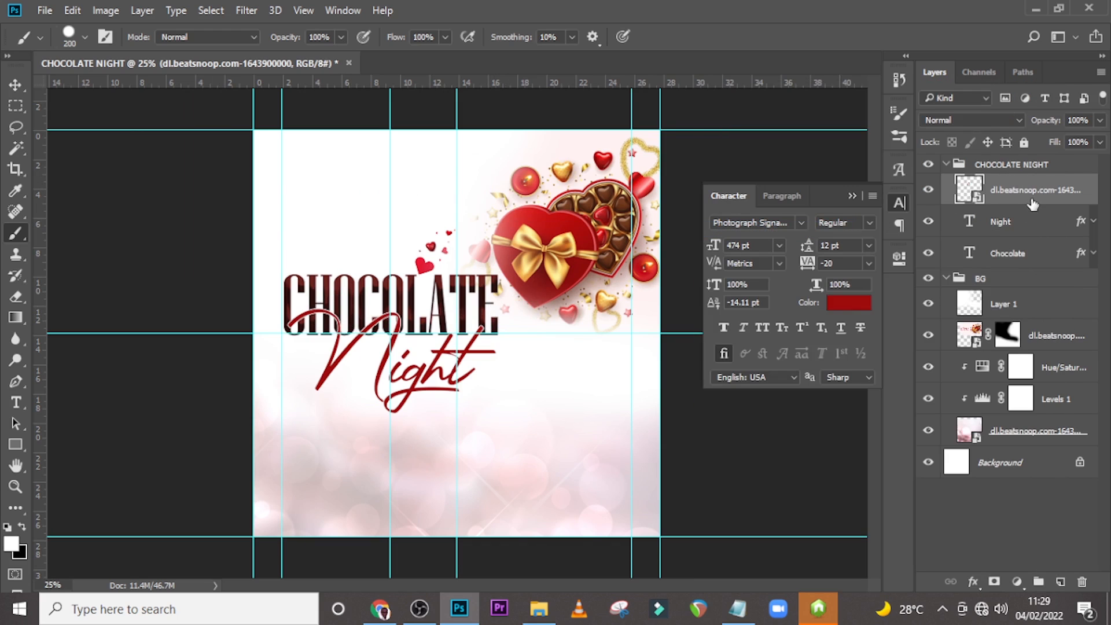
key("ctrl+j")
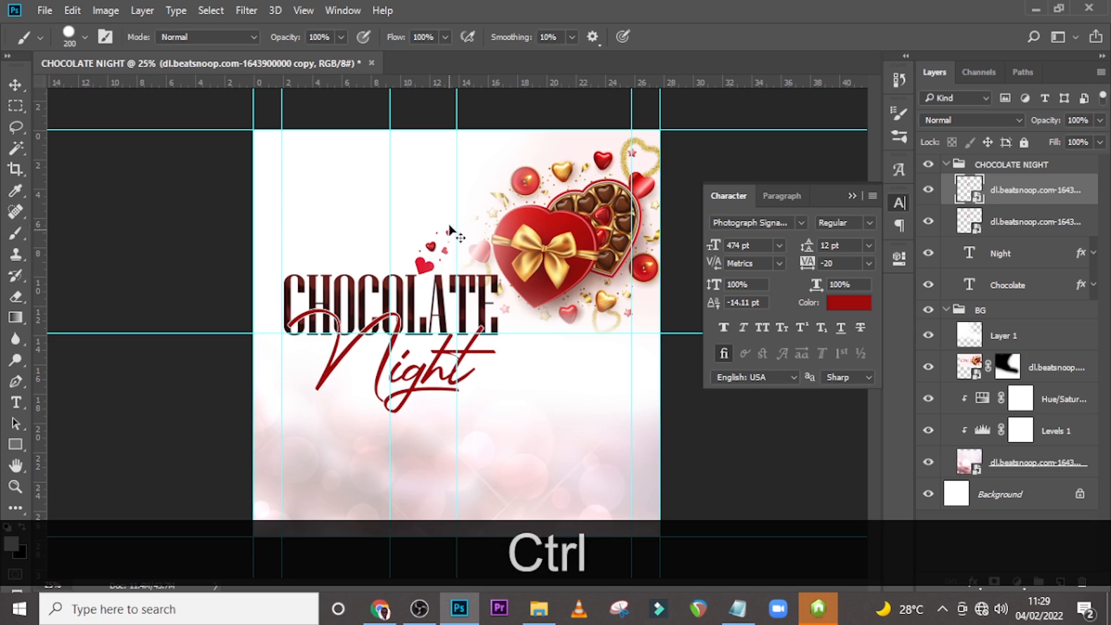
Flip the duplicated hearts layer horizontally with Free Transform.
key("ctrl+t")
right_click(418, 271)
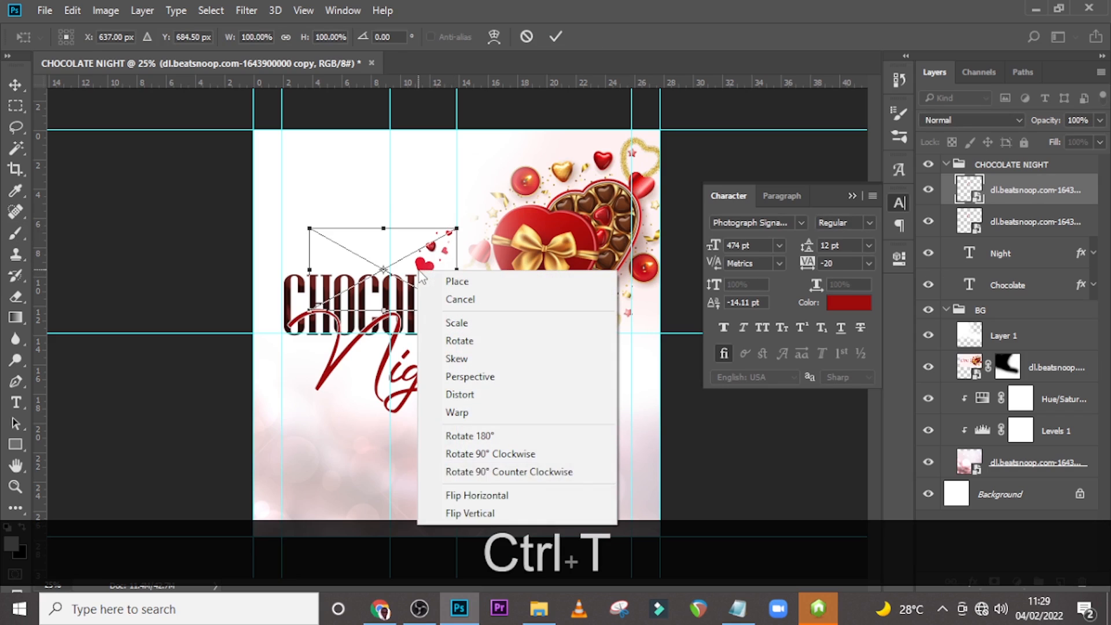
left_click(480, 496)
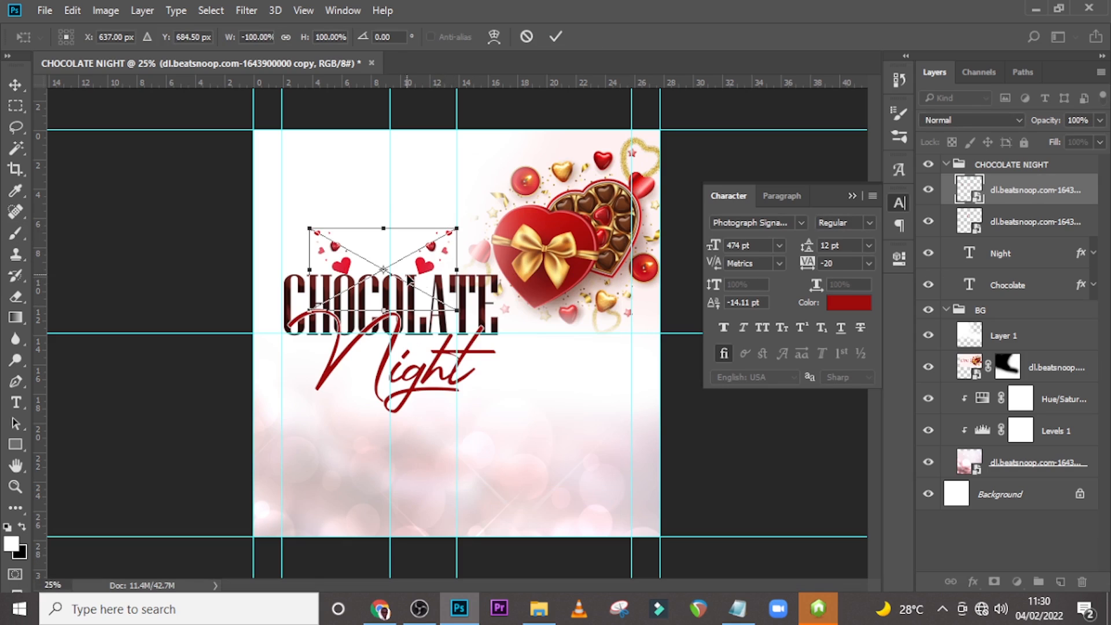
left_click_drag(420, 311, 436, 413)
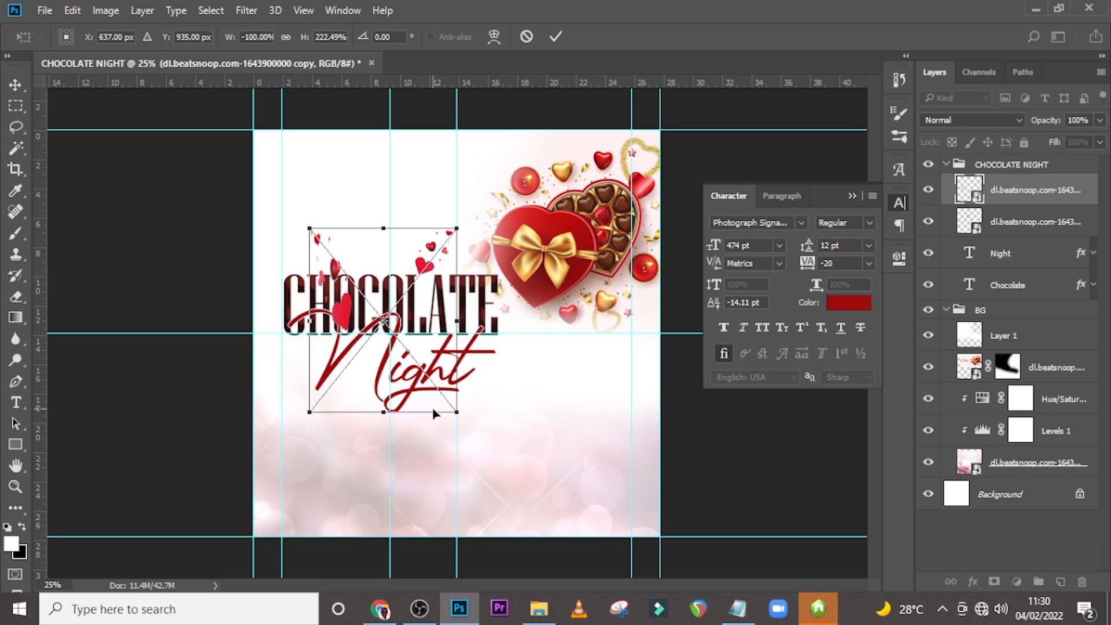
key("ctrl+z")
key("Return")
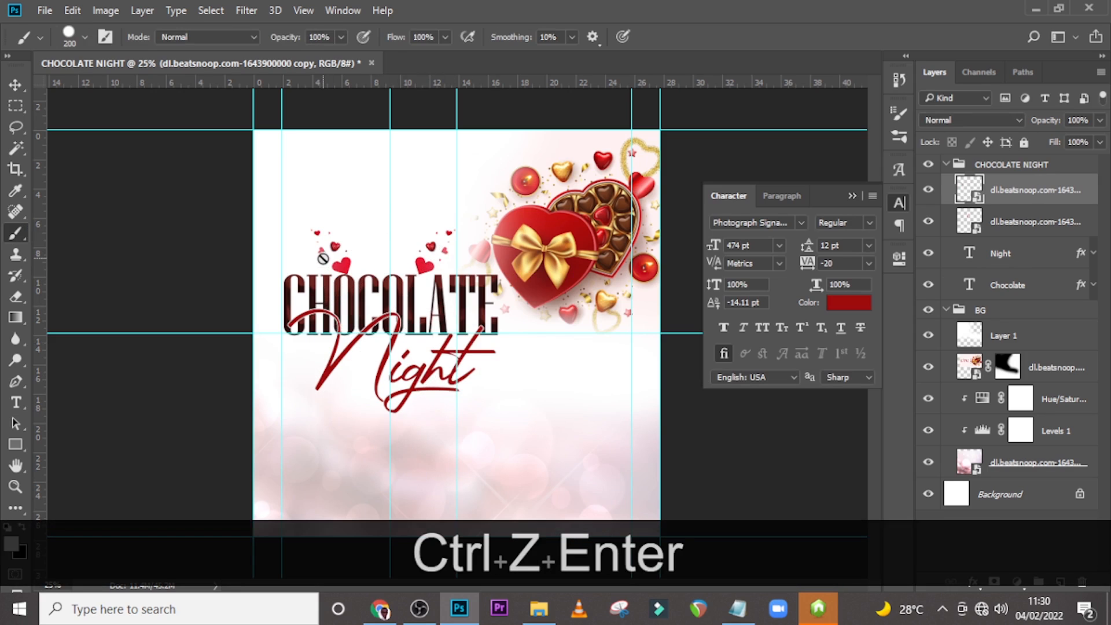
Move the flipped hearts copy down beside the N of the Night text.
key("v")
left_click_drag(323, 258, 379, 379)
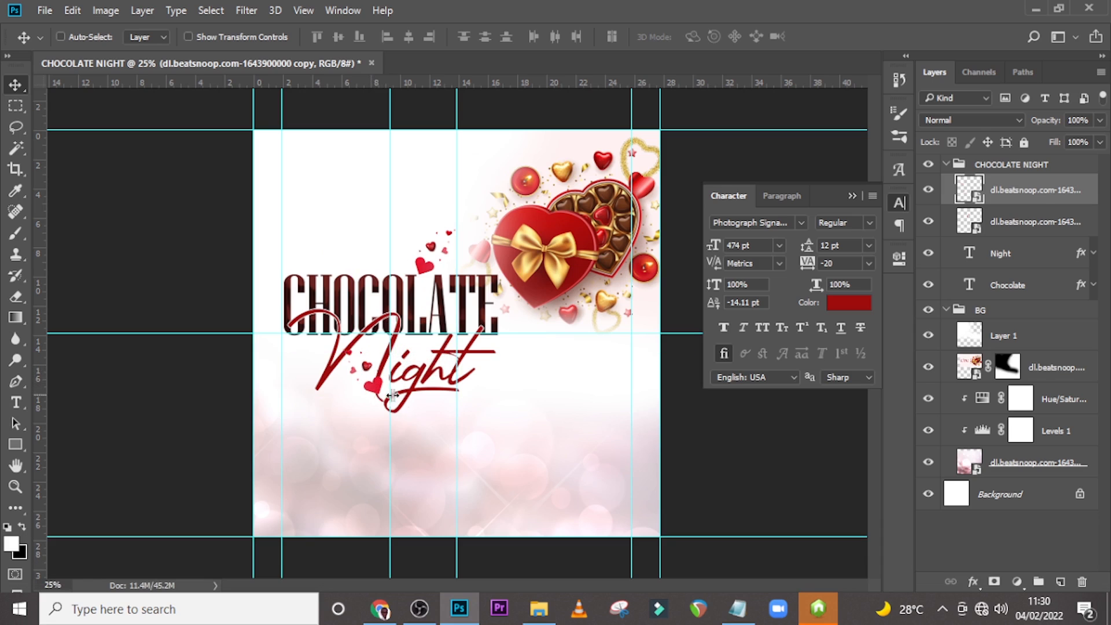
left_click_drag(351, 374, 352, 379)
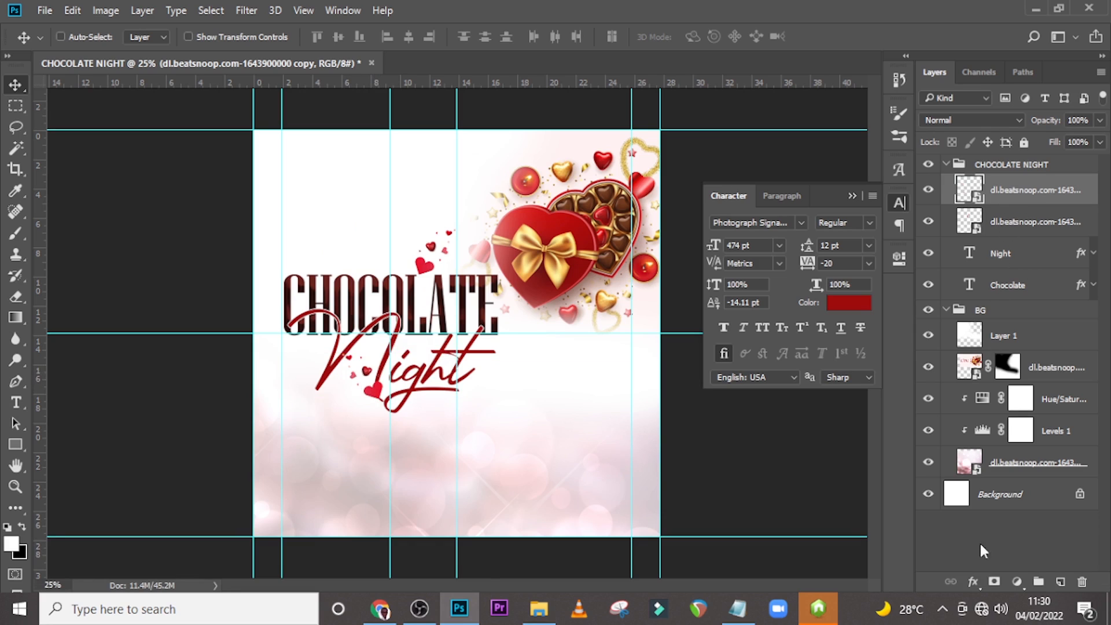
Add a layer mask to the hearts copy and paint out the stray heart below Night.
left_click(994, 581)
key("x")
key("b")
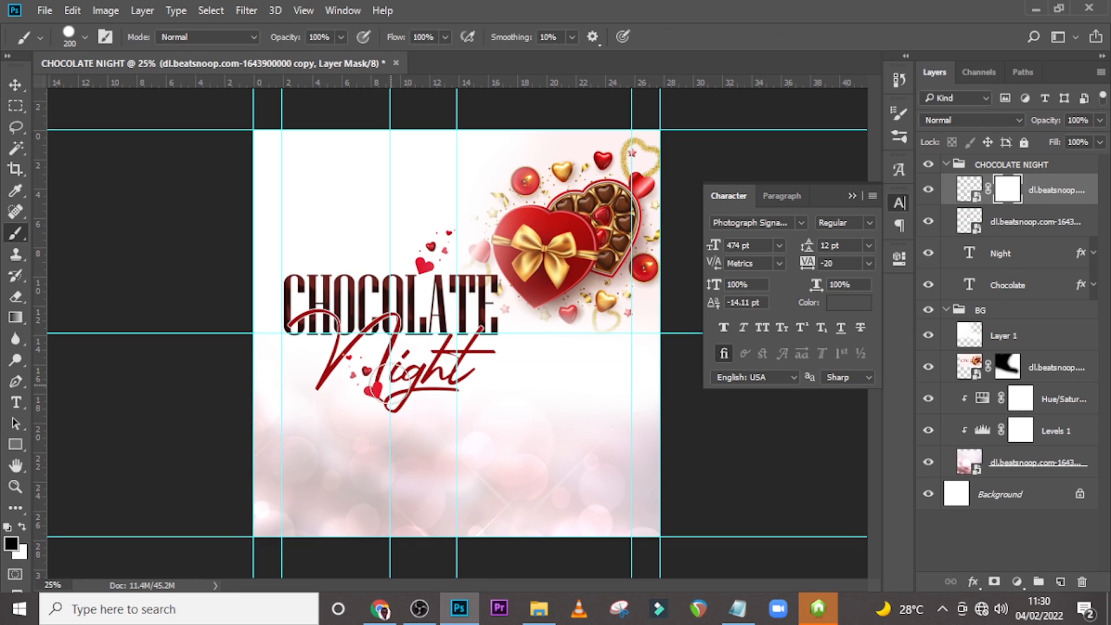
left_click(378, 398)
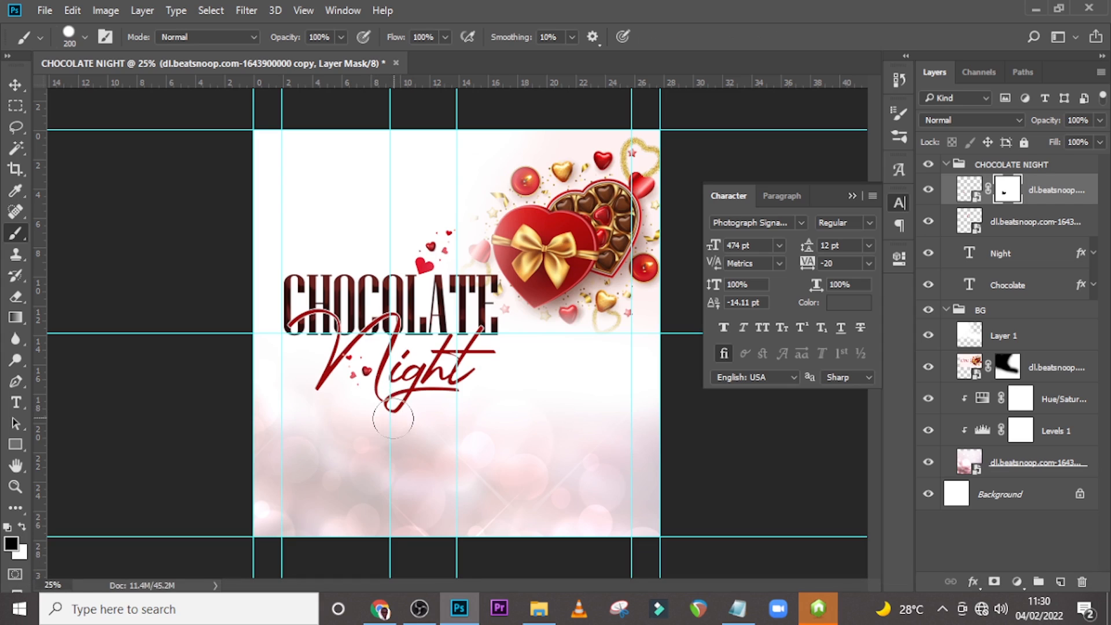
Collapse the CHOCOLATE NIGHT layer group and preview the flyer with guides hidden.
key("ctrl+2")
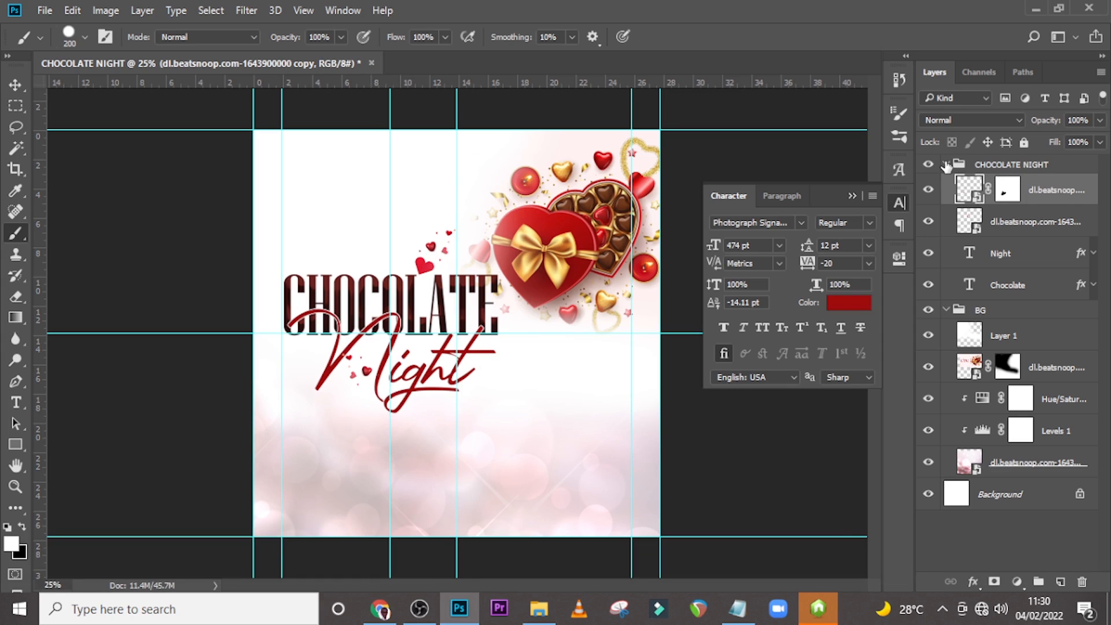
left_click(947, 165)
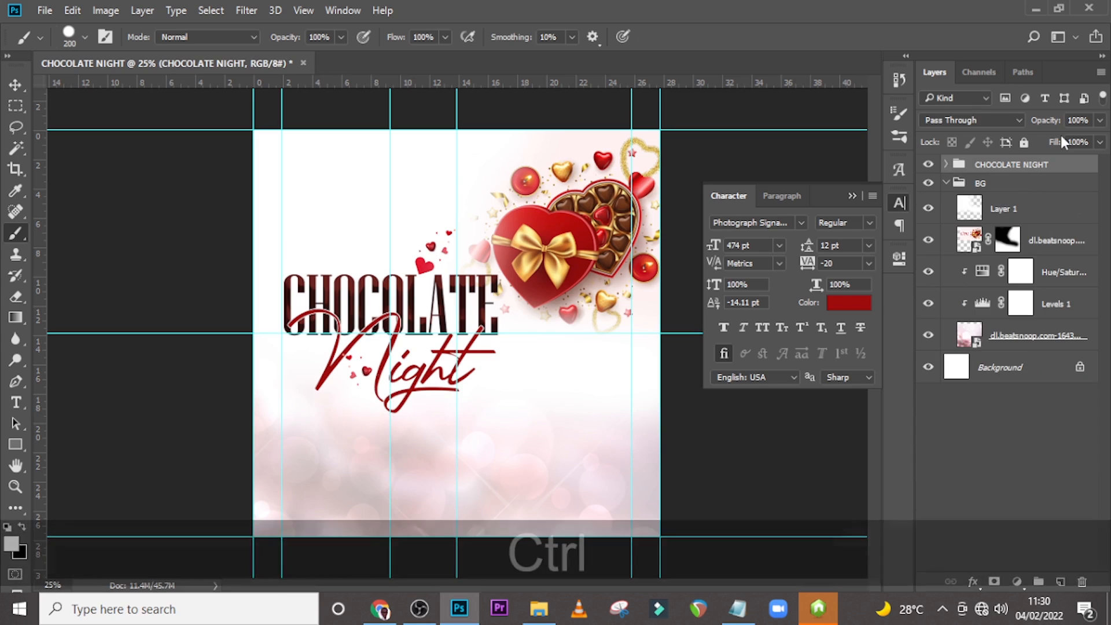
key("ctrl+h")
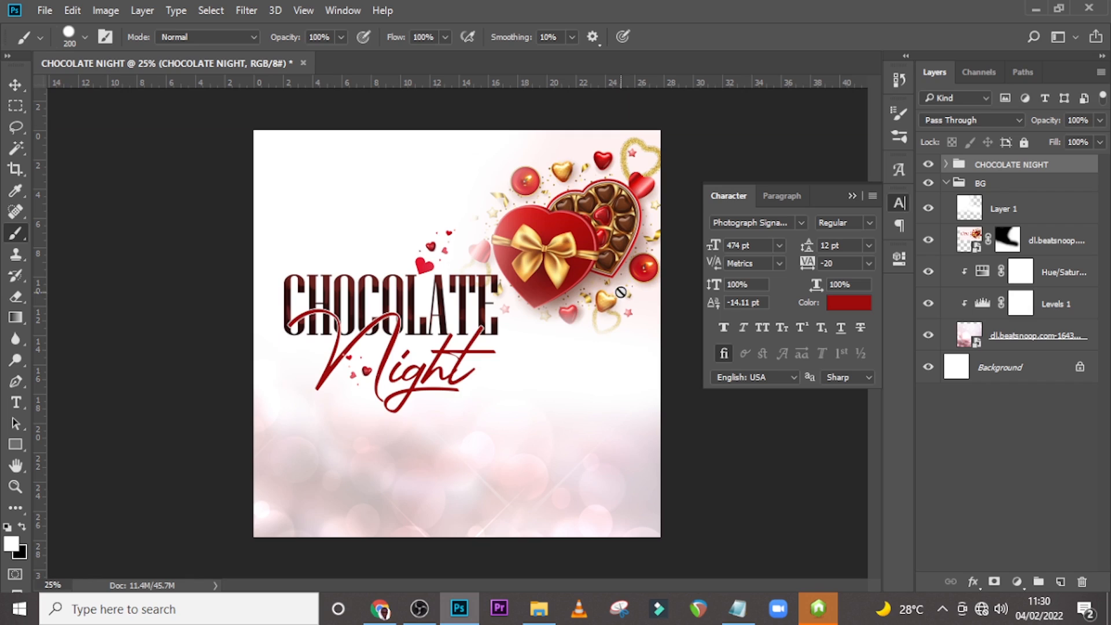
key("ctrl+h")
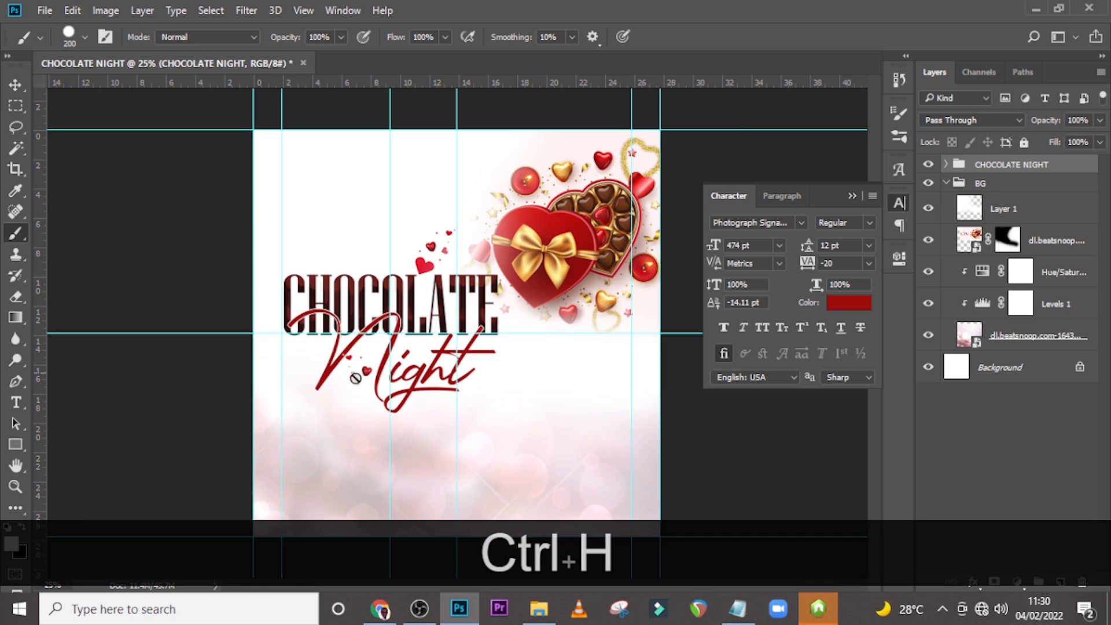
Create a new text layer below the title and paste the word Speaker copied from the Notepad text list.
key("t")
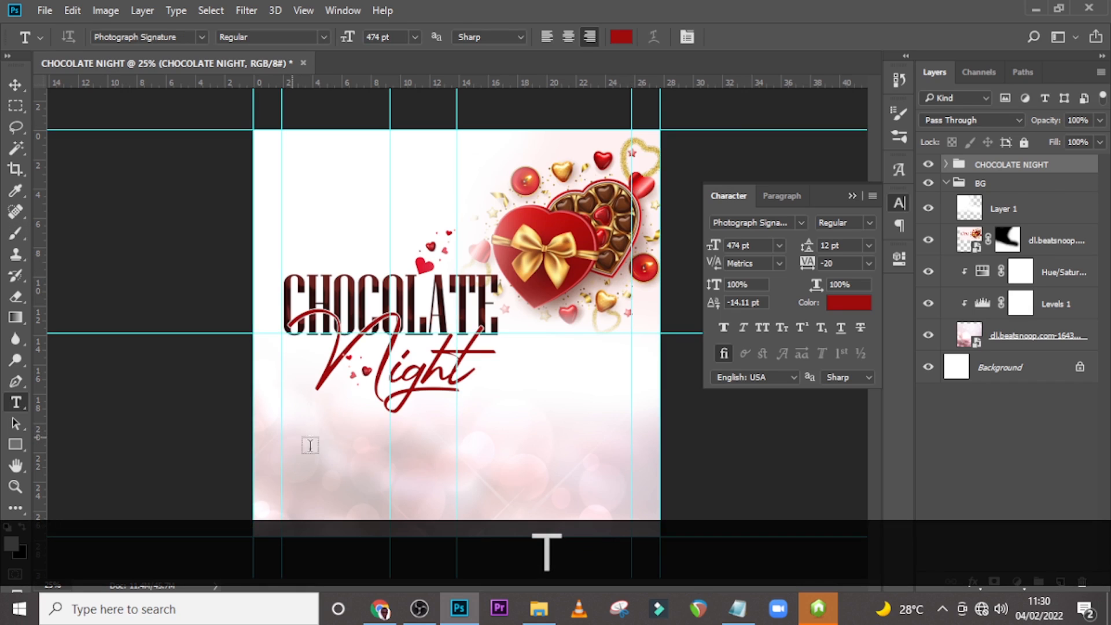
left_click(293, 434)
left_click(749, 609)
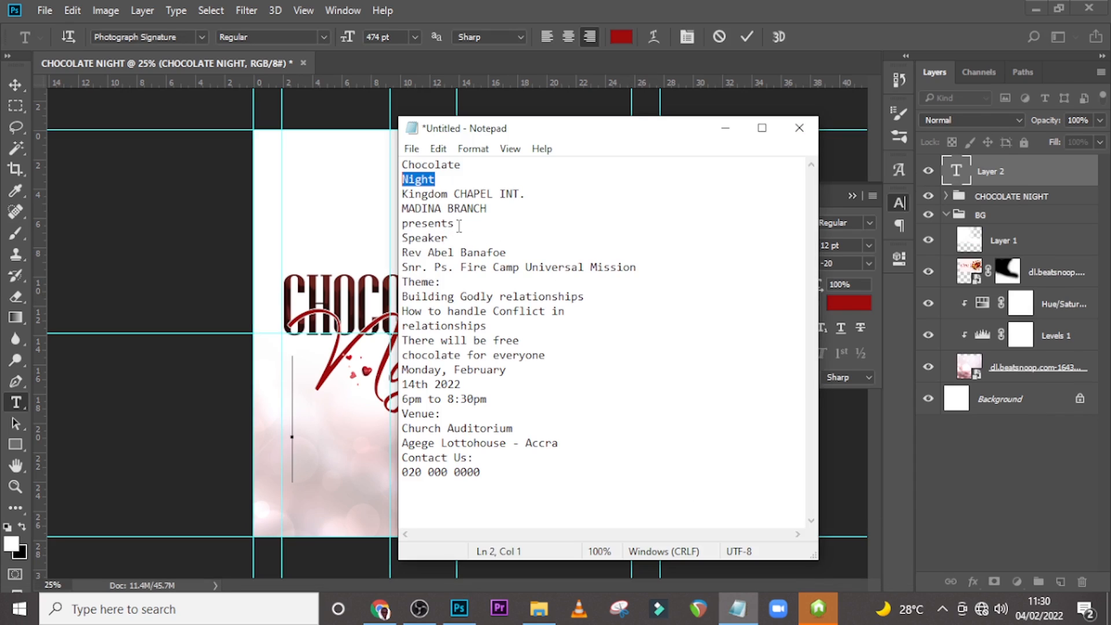
left_click_drag(461, 240, 390, 240)
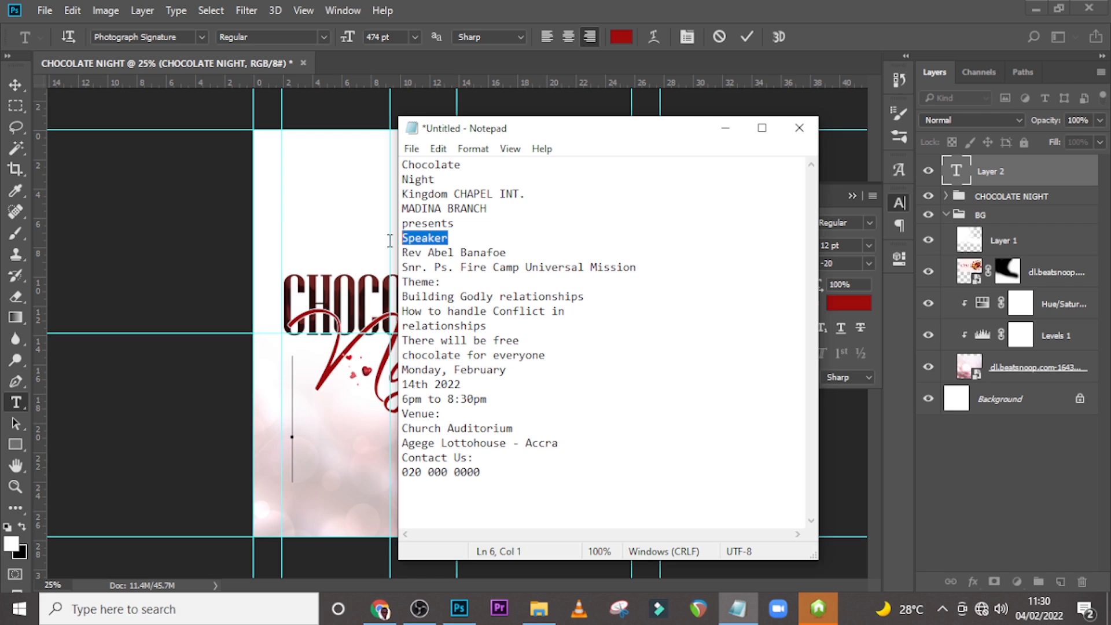
key("ctrl+c")
left_click(453, 2)
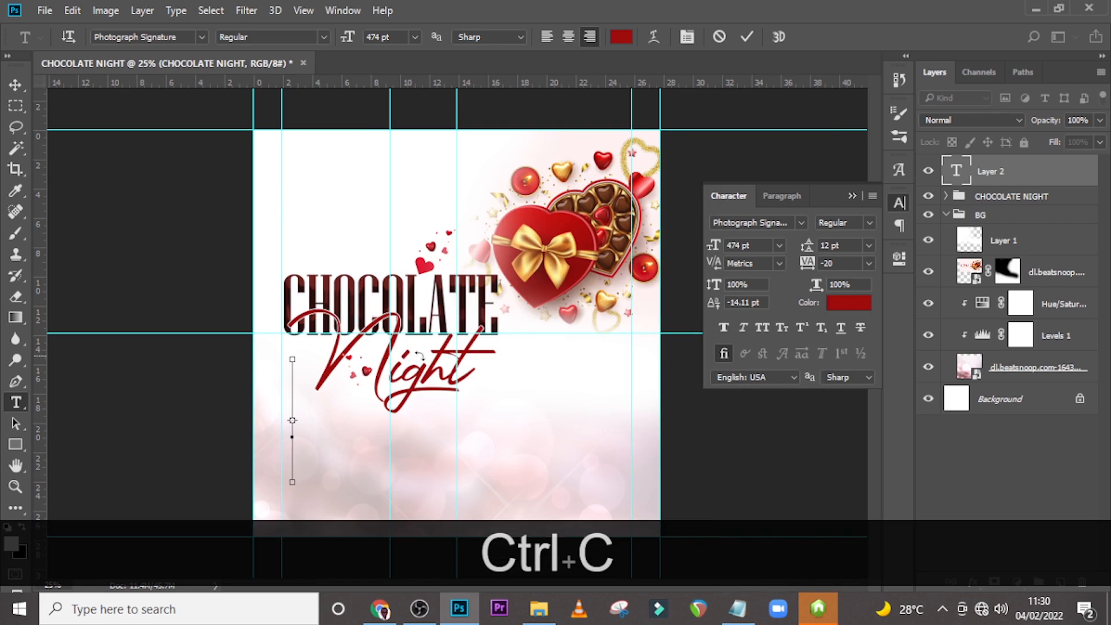
key("ctrl+v")
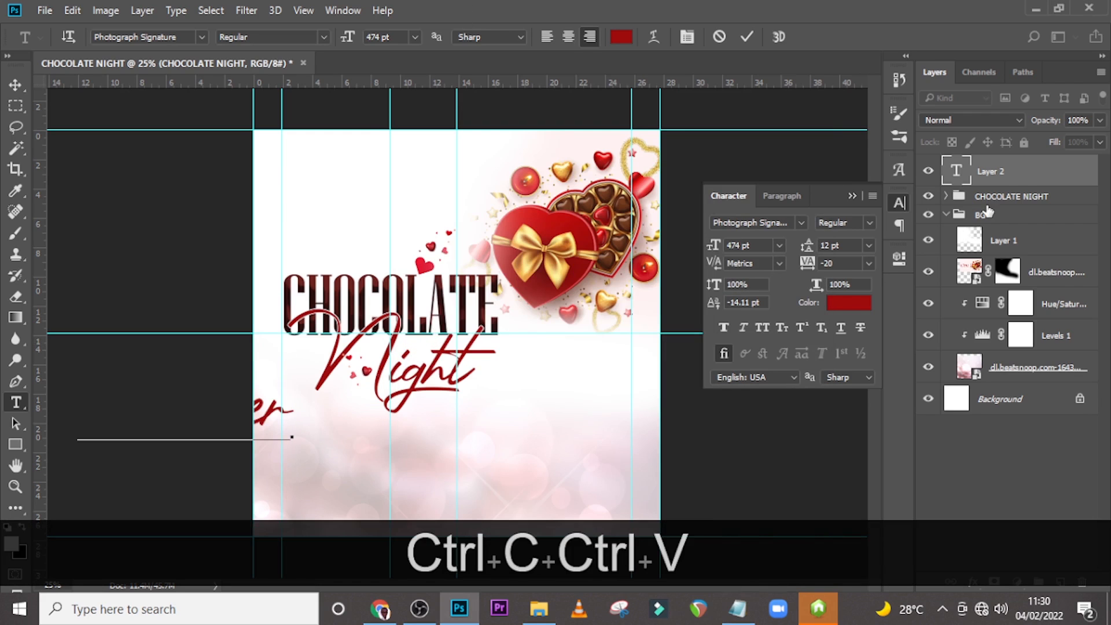
left_click(747, 37)
Left-align the Speaker text paragraph.
left_click(782, 196)
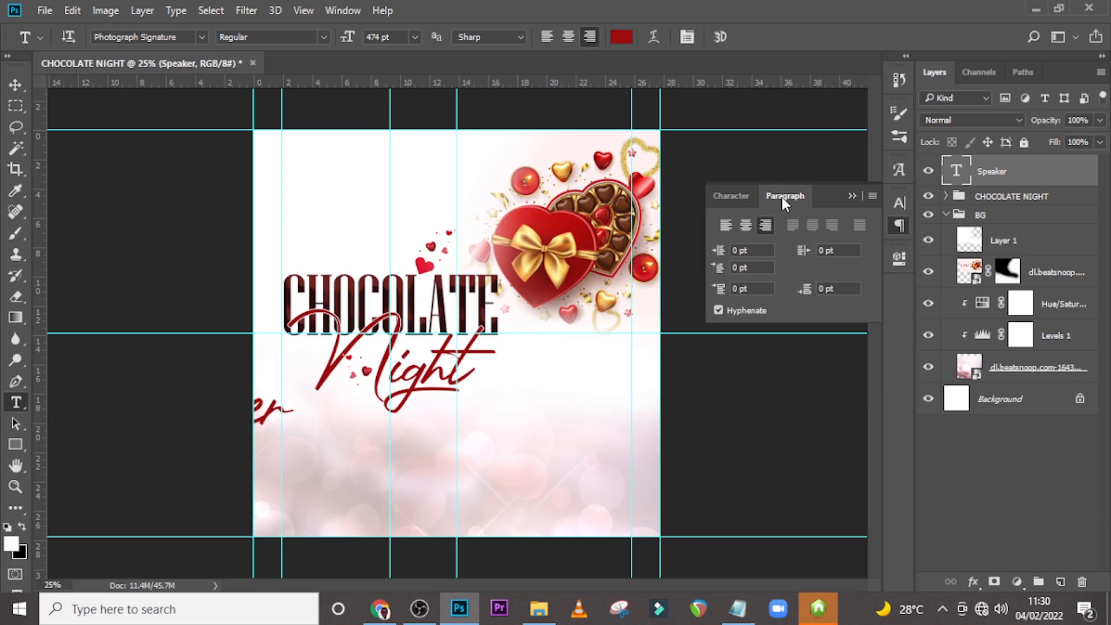
left_click(725, 225)
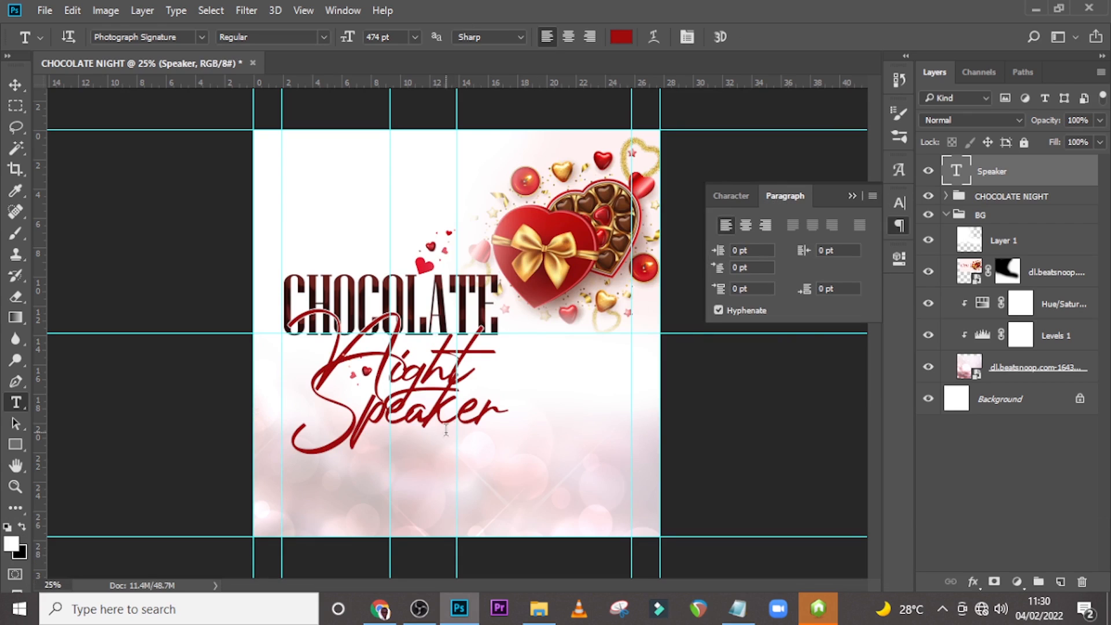
left_click(728, 196)
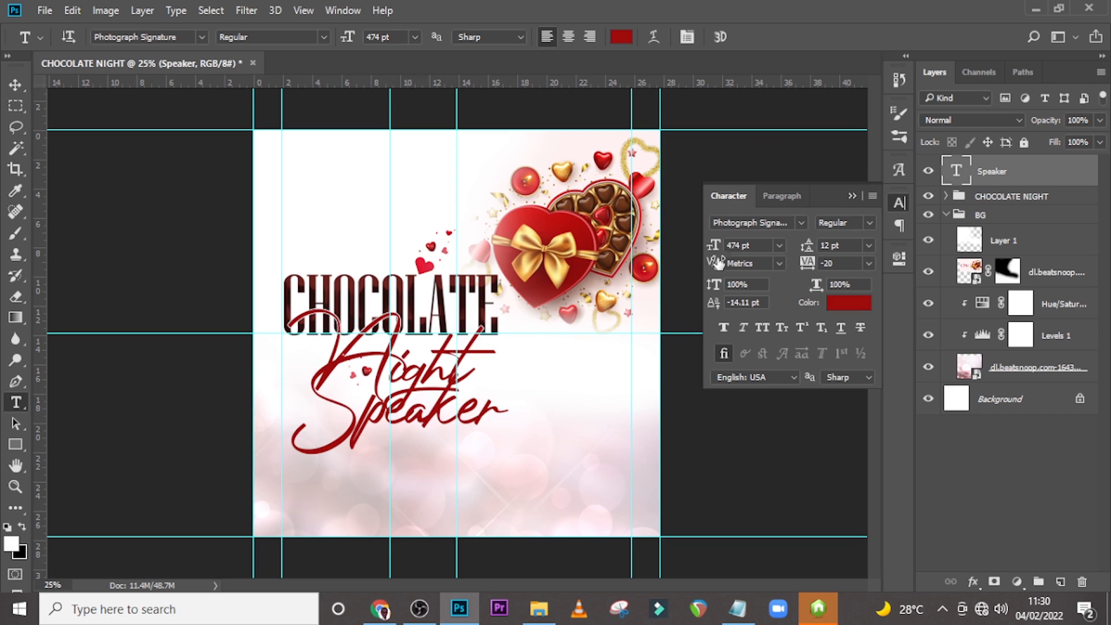
Change the Speaker text's font to Elephant Regular.
left_click(801, 224)
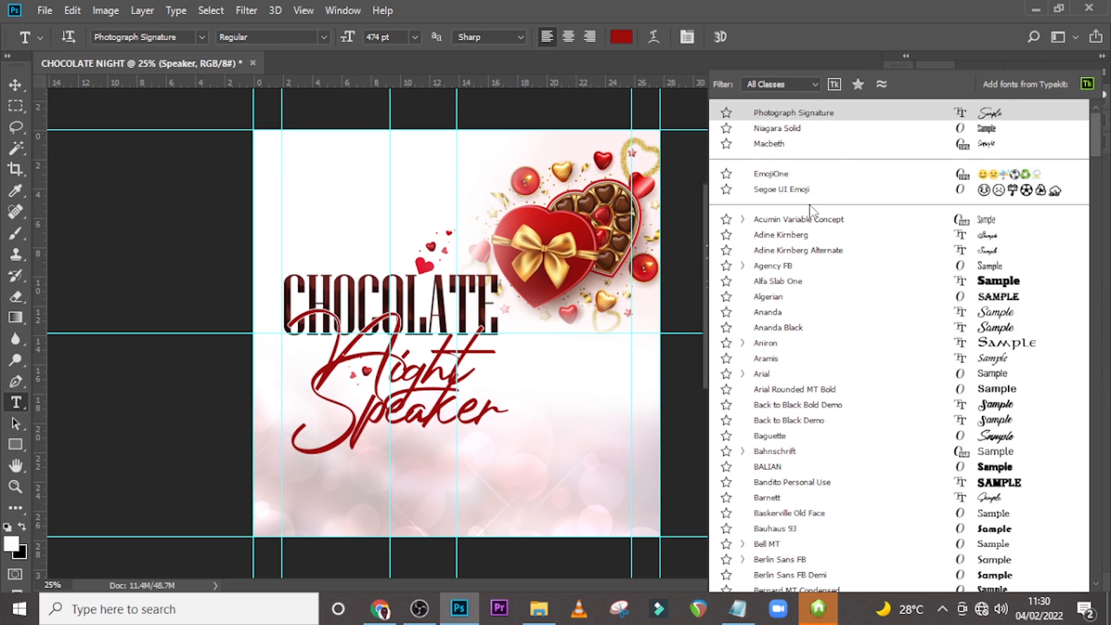
type("el")
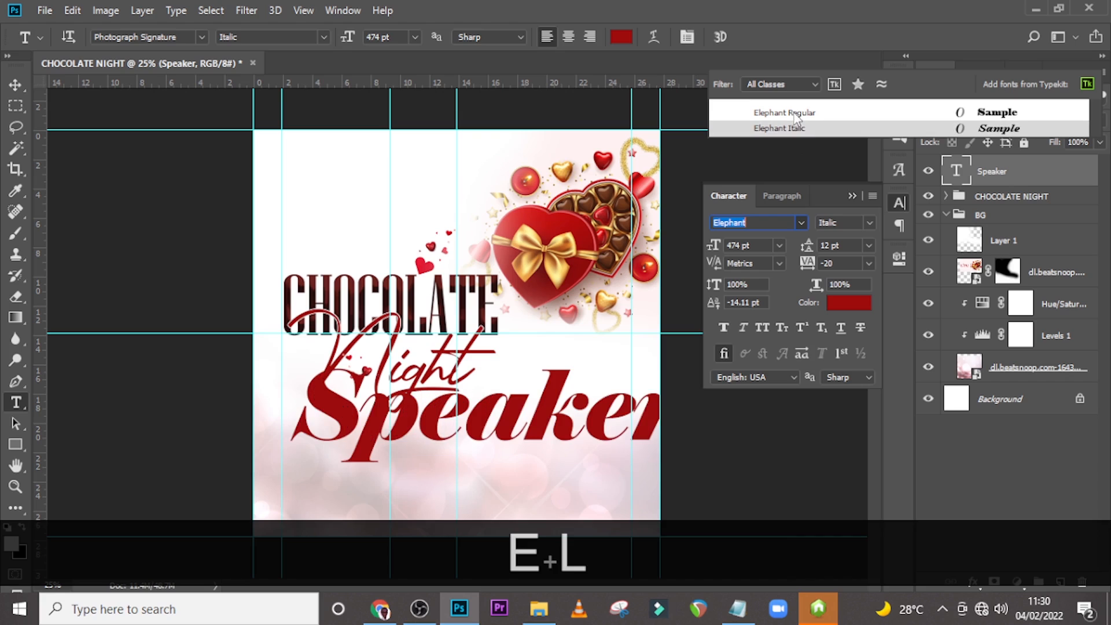
left_click(796, 114)
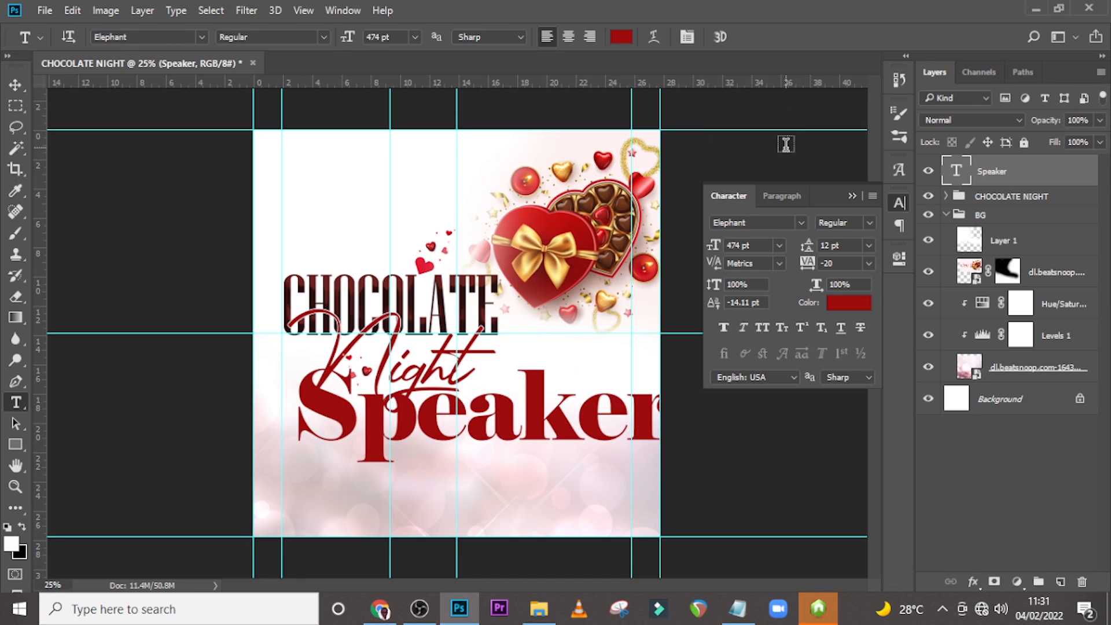
Set the Speaker text size to 46 pt, keep its dark red colour, and collapse the Character panel.
left_click(751, 246)
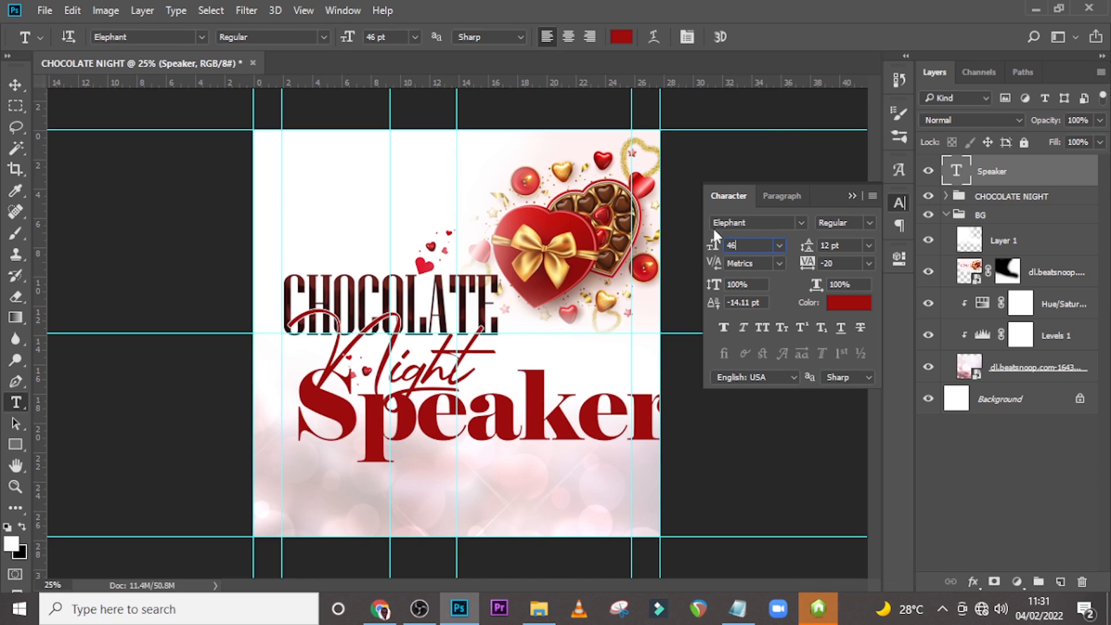
key("Return")
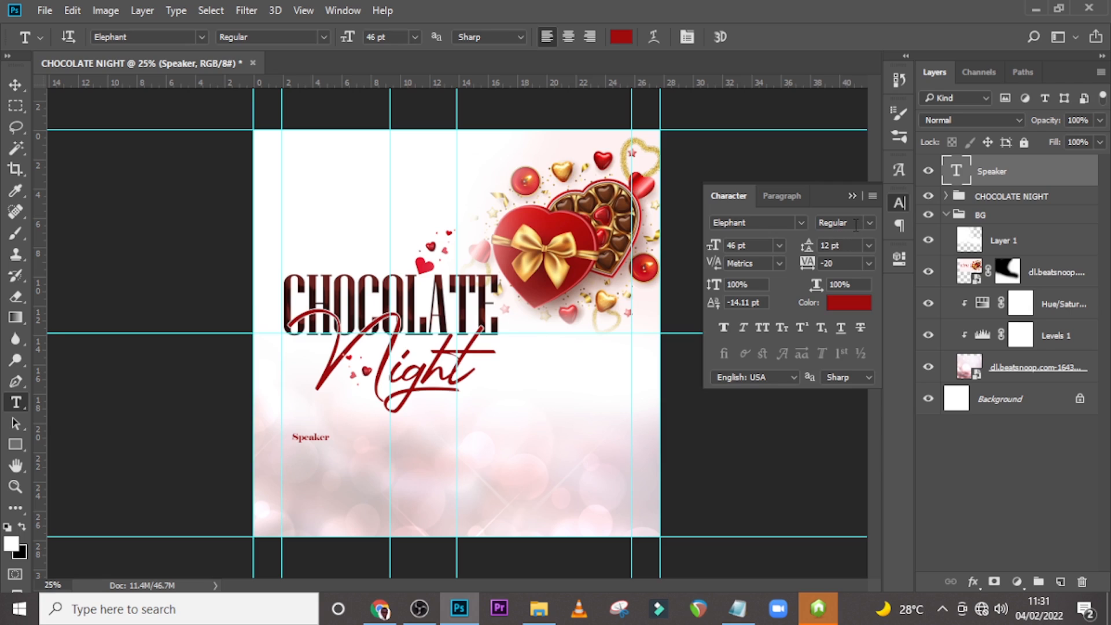
key("Return")
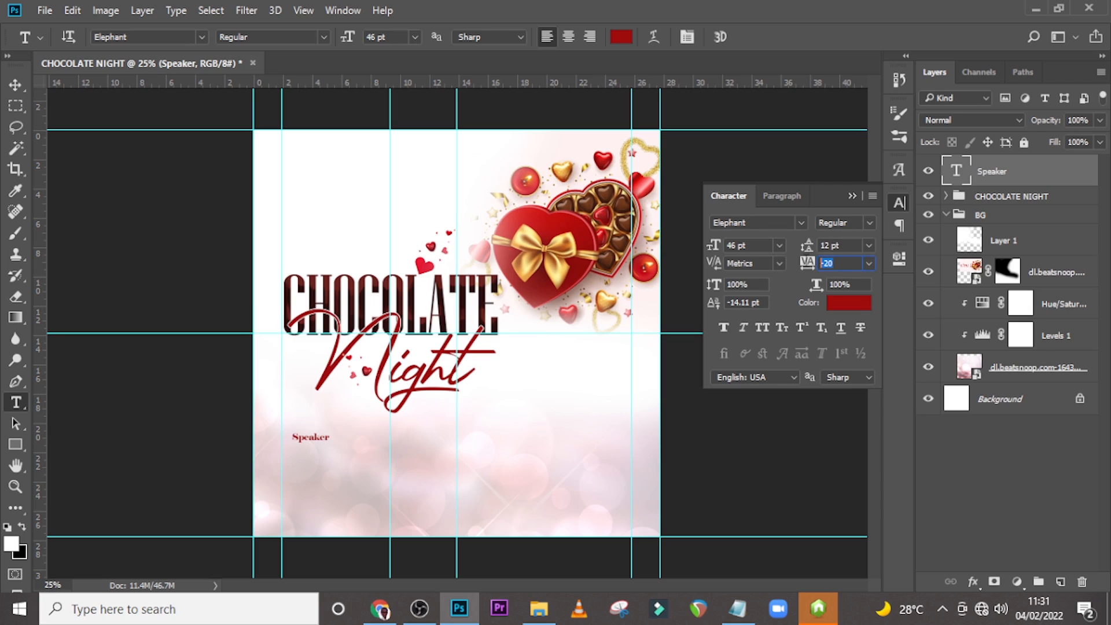
left_click(851, 307)
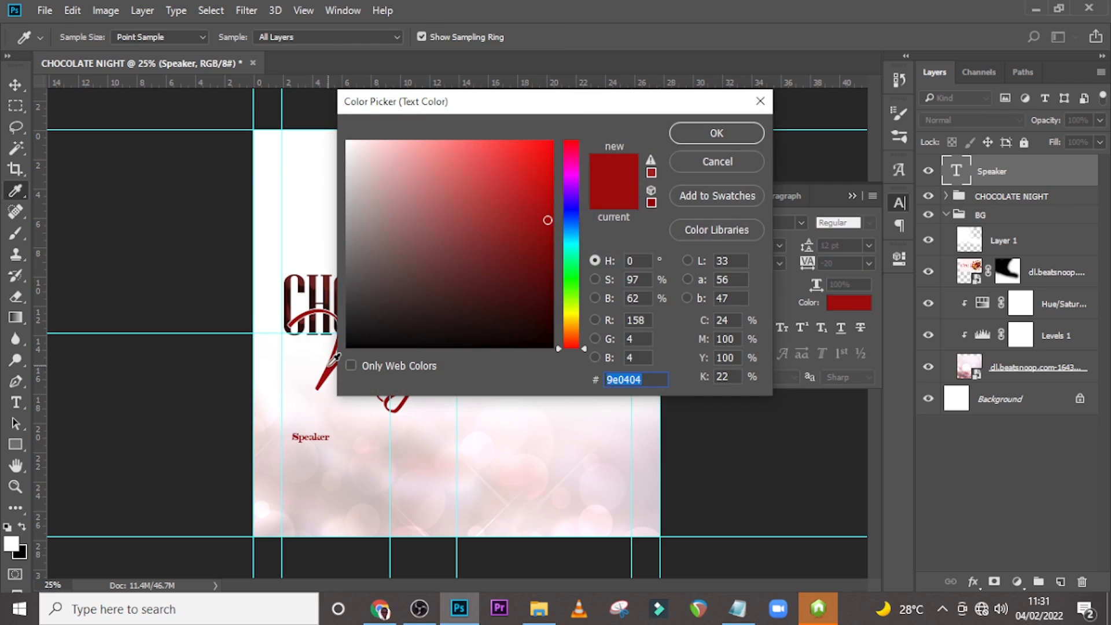
left_click(718, 135)
left_click(851, 196)
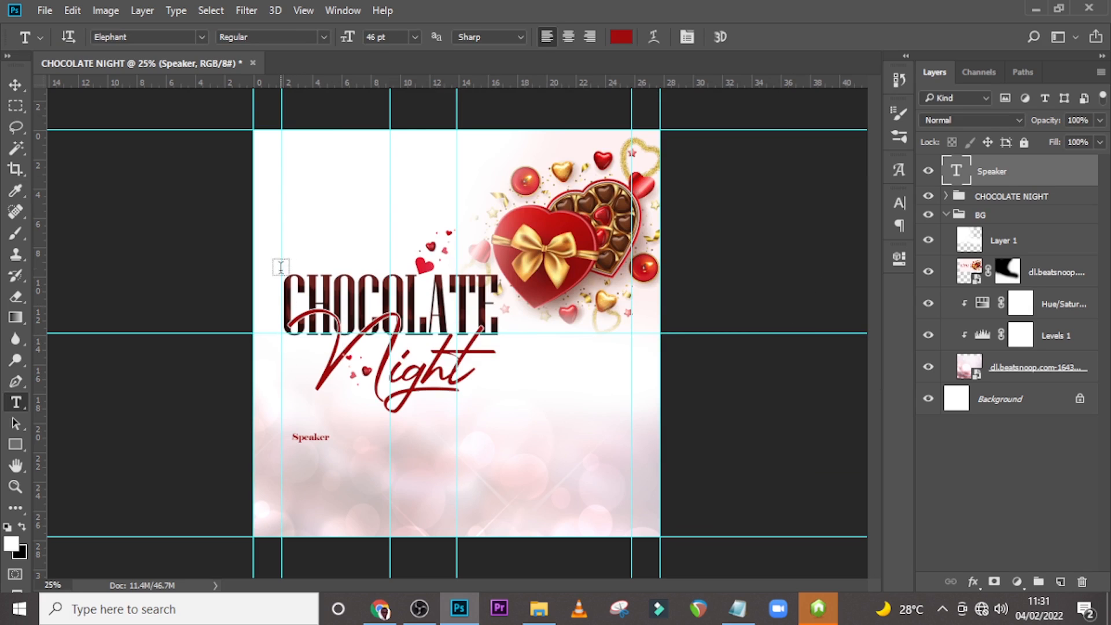
Nudge the CHOCOLATE NIGHT group slightly to the left with the Move tool.
left_click(1007, 196)
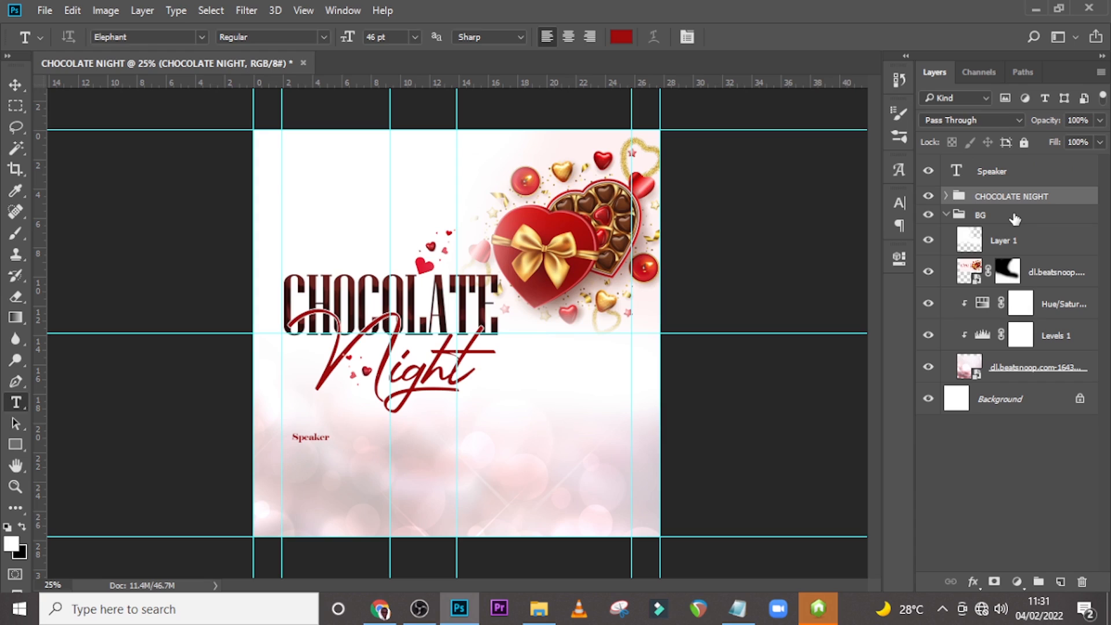
key("v")
key("shift+Left")
key("shift+Left")
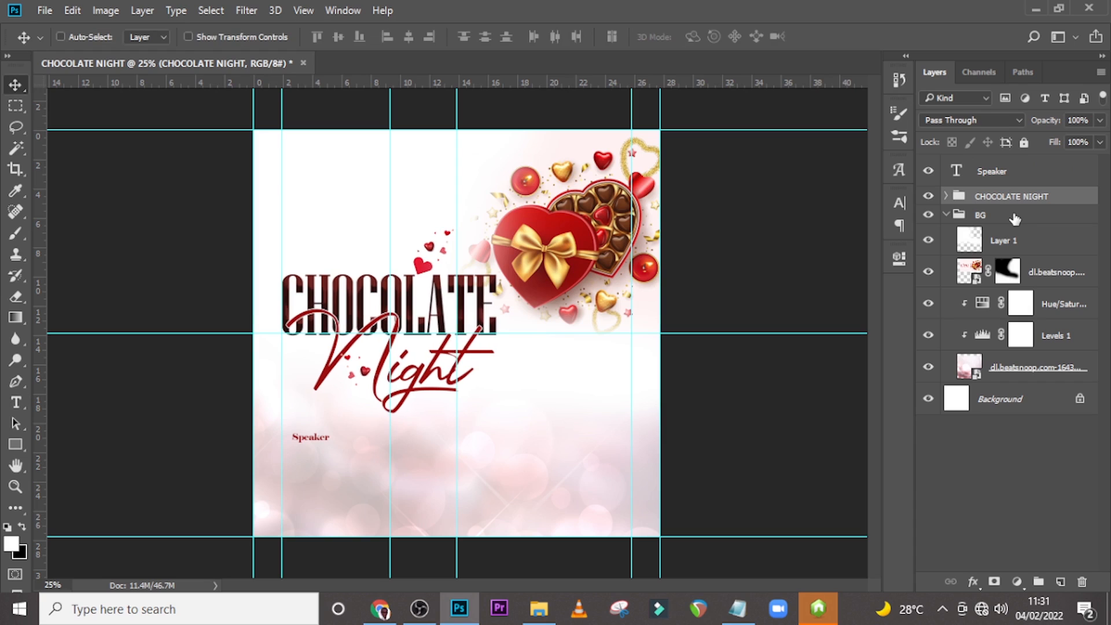
Nudge the Speaker text left and up toward the lower-left margin of the flyer.
left_click(996, 174)
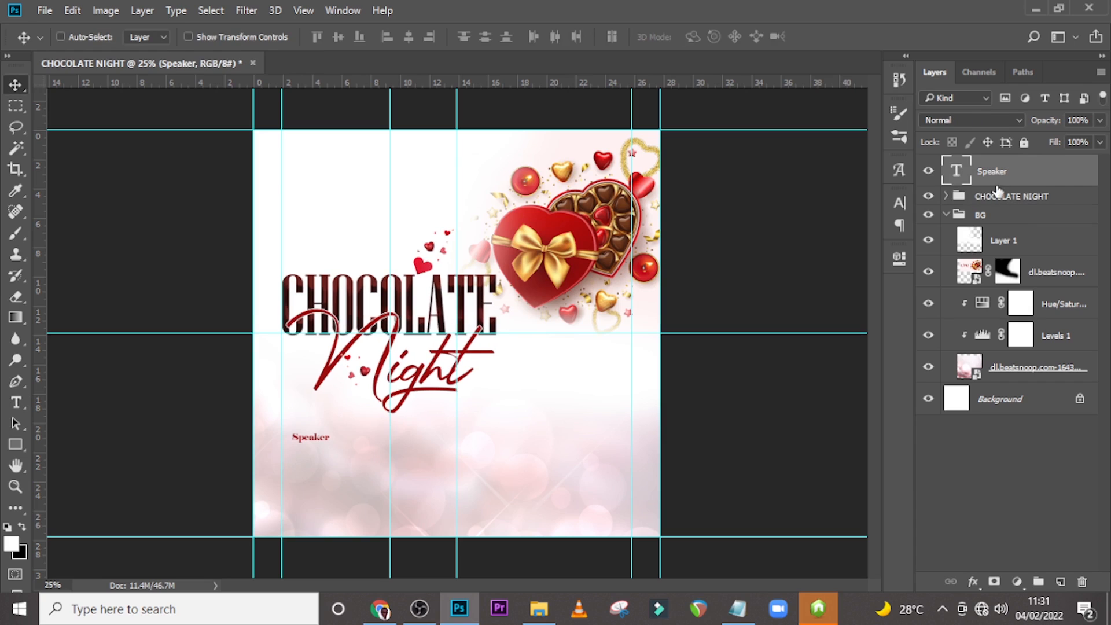
left_click(947, 215)
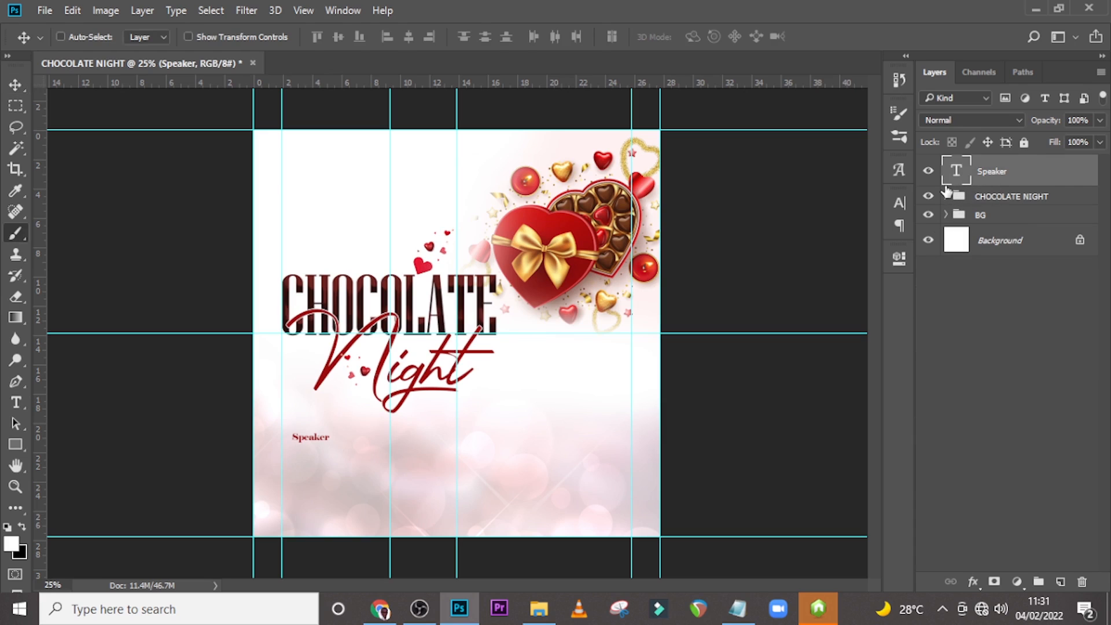
key("shift+Left")
key("shift+Left")
key("shift+Left")
key("shift+Left")
key("shift+Left")
key("shift+Left")
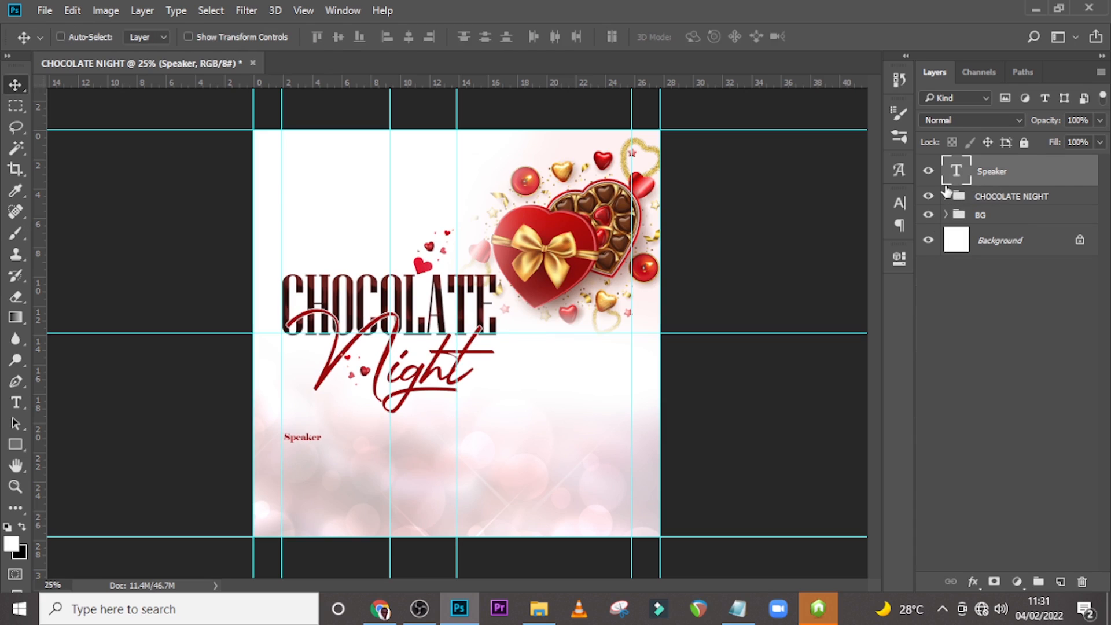
key("ctrl+plus")
key("ctrl+plus")
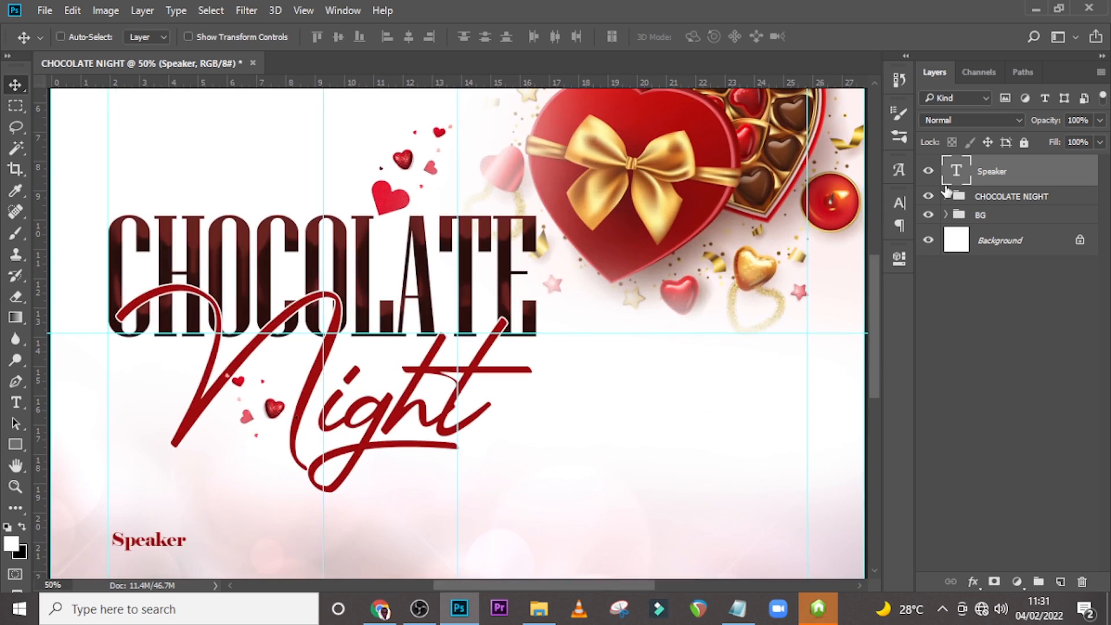
key("Up")
key("Up")
key("Up")
key("Up")
key("Up")
key("Up")
key("Up")
key("Up")
key("shift+Left")
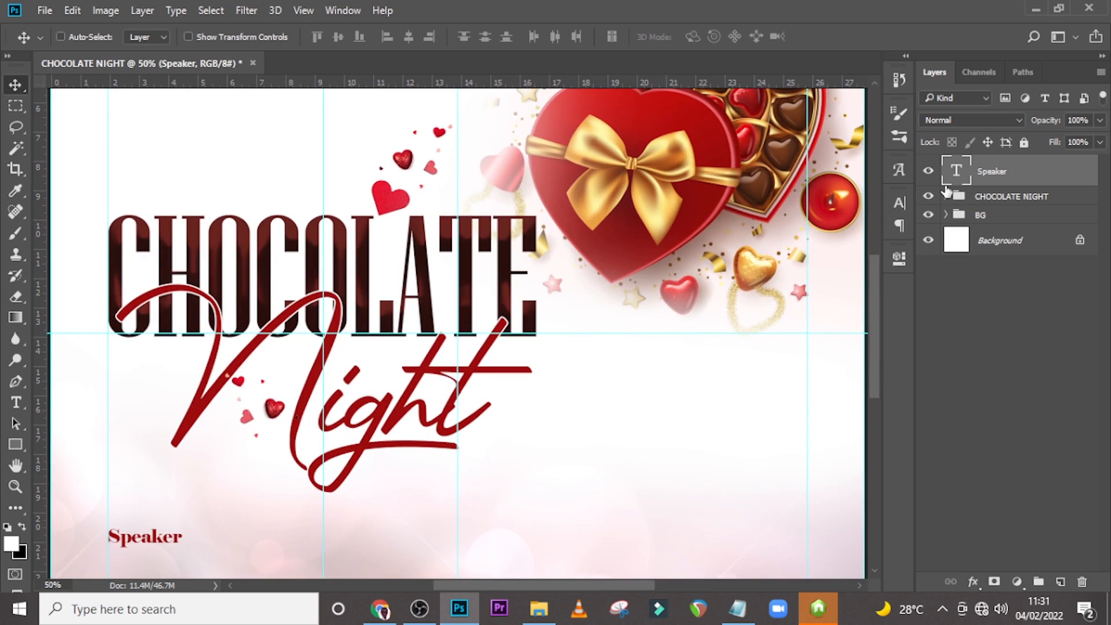
key("shift+Up")
key("shift+Up")
key("shift+Up")
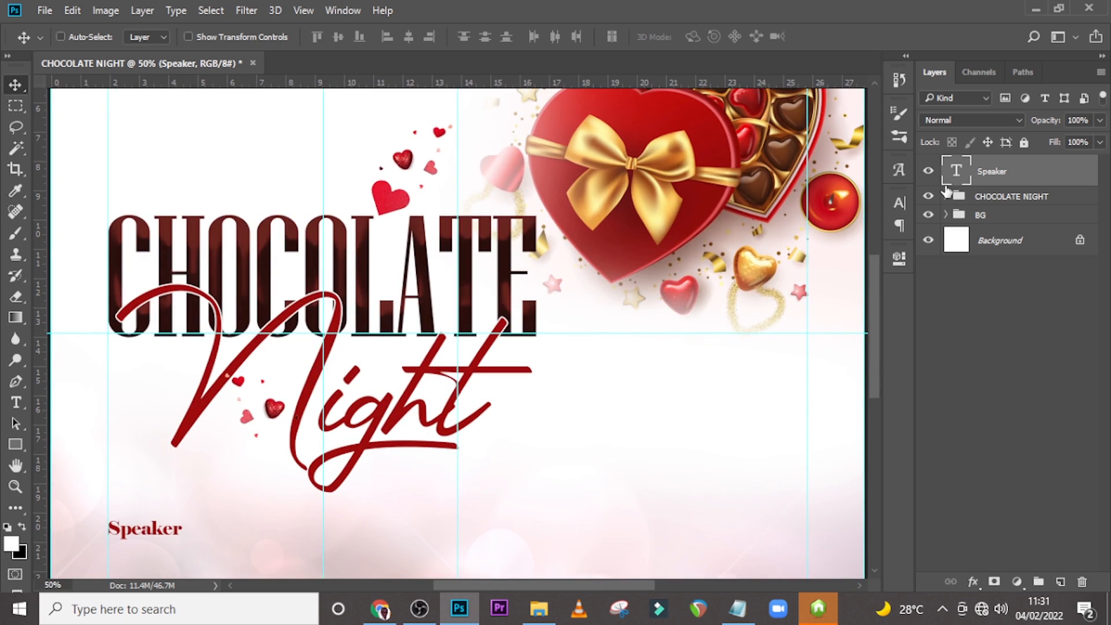
Duplicate the Speaker text layer and move the copy to the right of the original.
key("h")
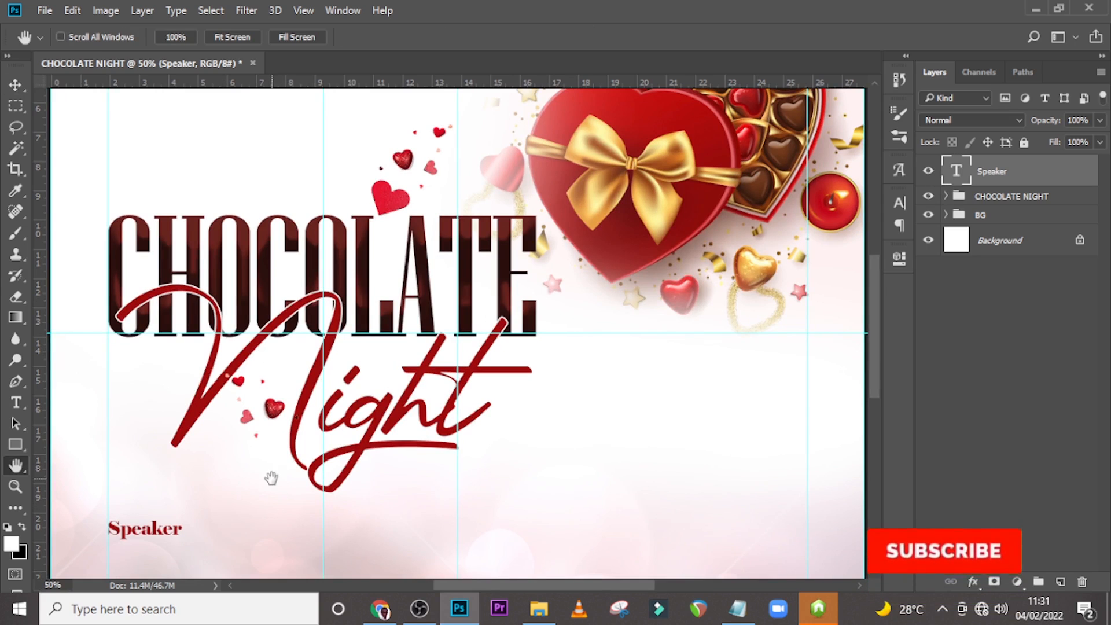
key("ctrl+j")
key("v")
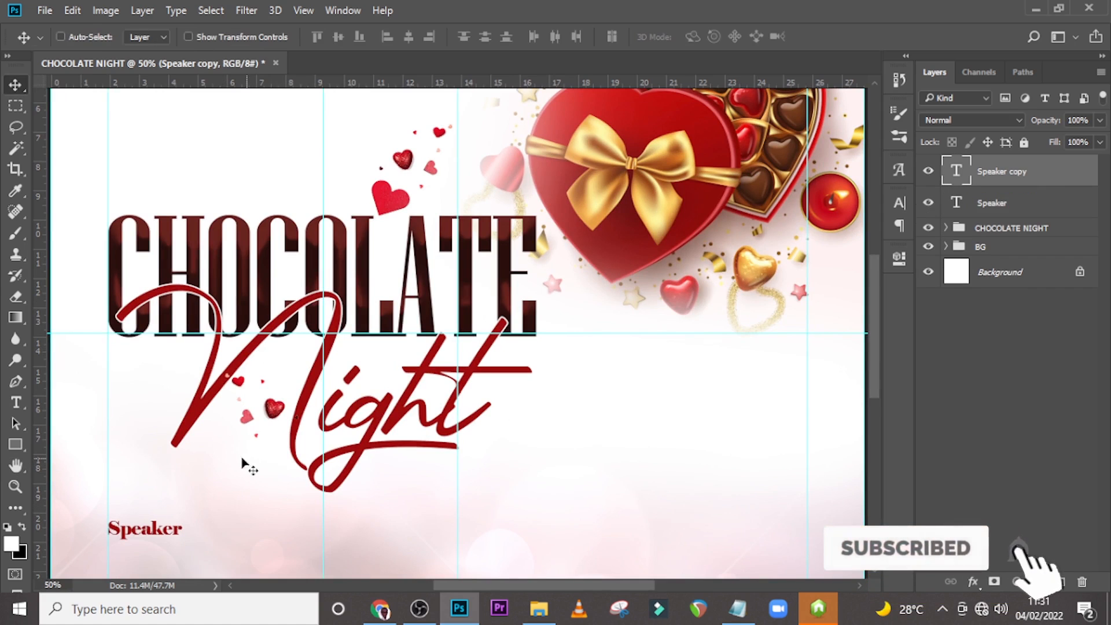
left_click_drag(134, 533, 212, 532)
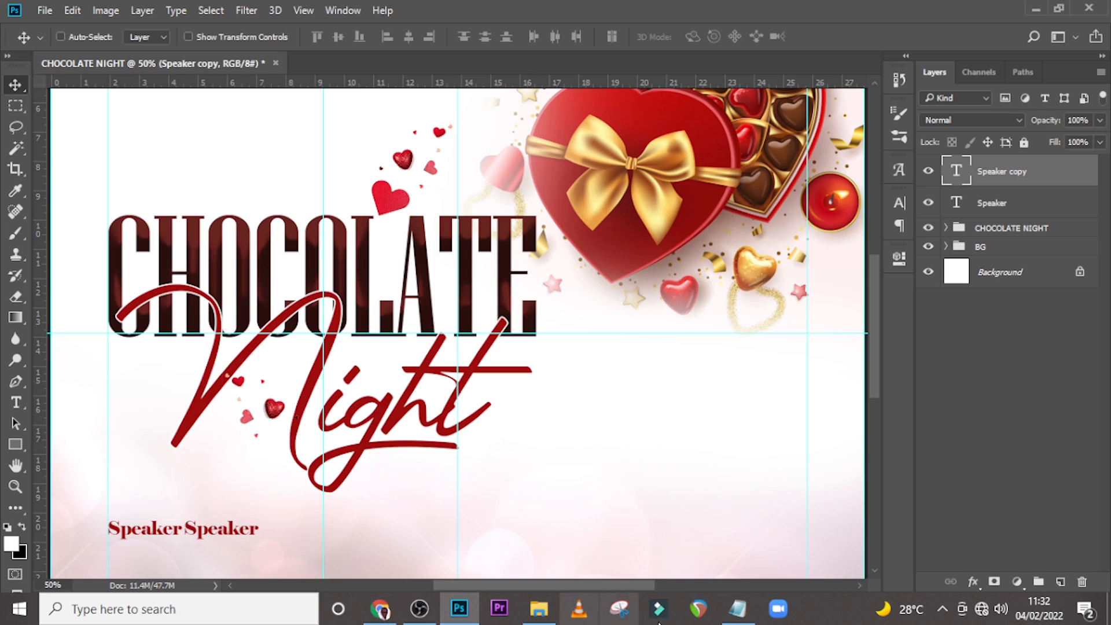
Copy the speaker's name from the Notepad list and paste it as the duplicated text layer's content.
left_click(737, 609)
left_click_drag(527, 254, 405, 259)
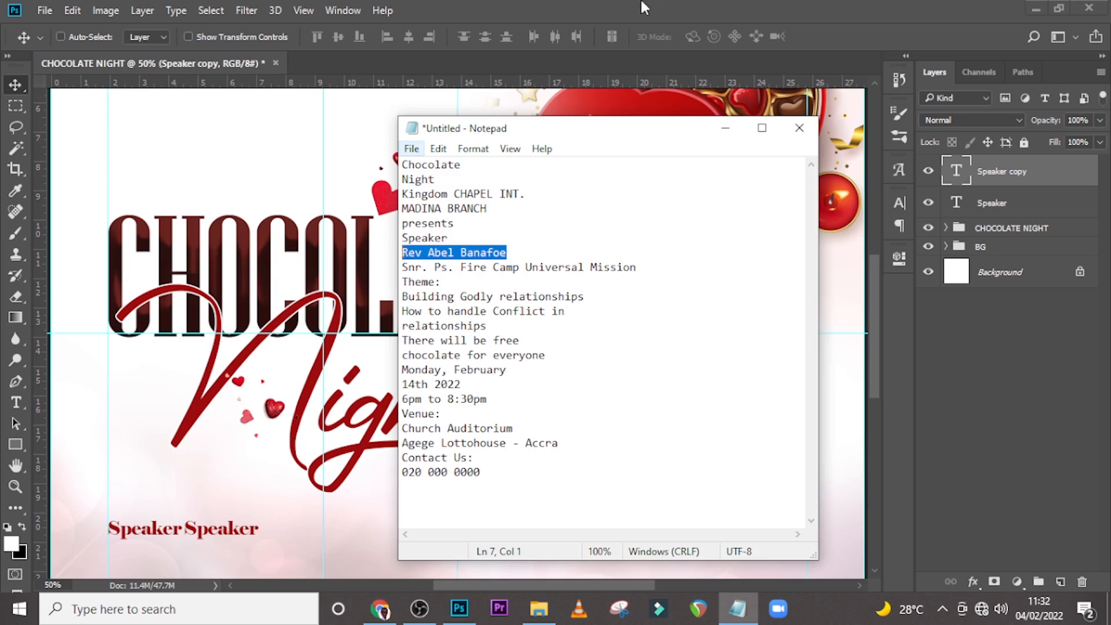
left_click(582, 1)
double_click(956, 170)
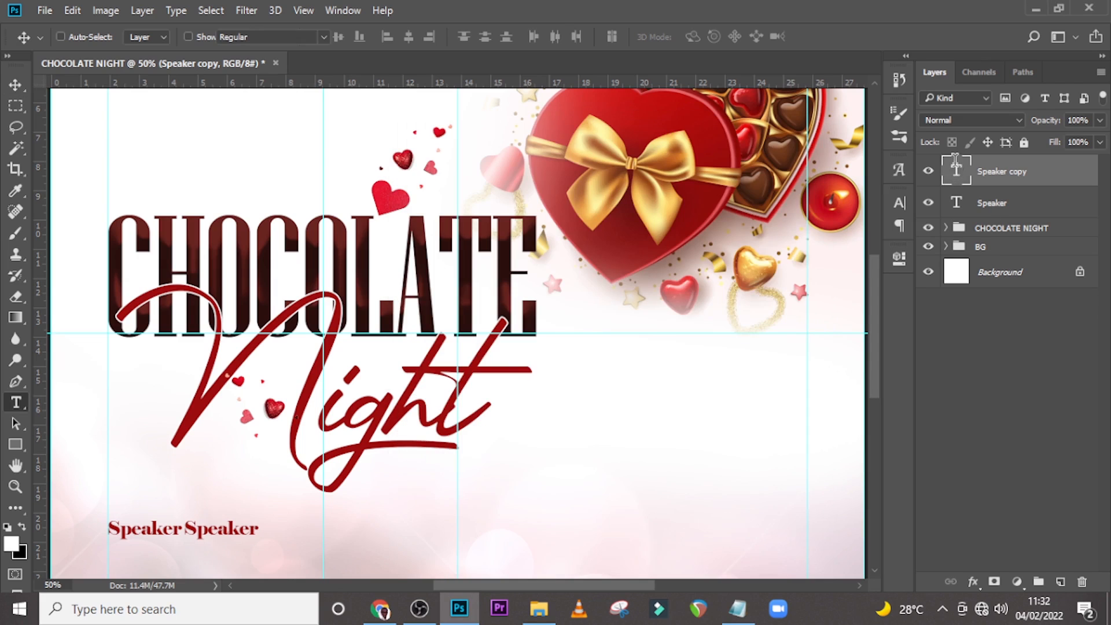
key("ctrl+v")
key("ctrl+Return")
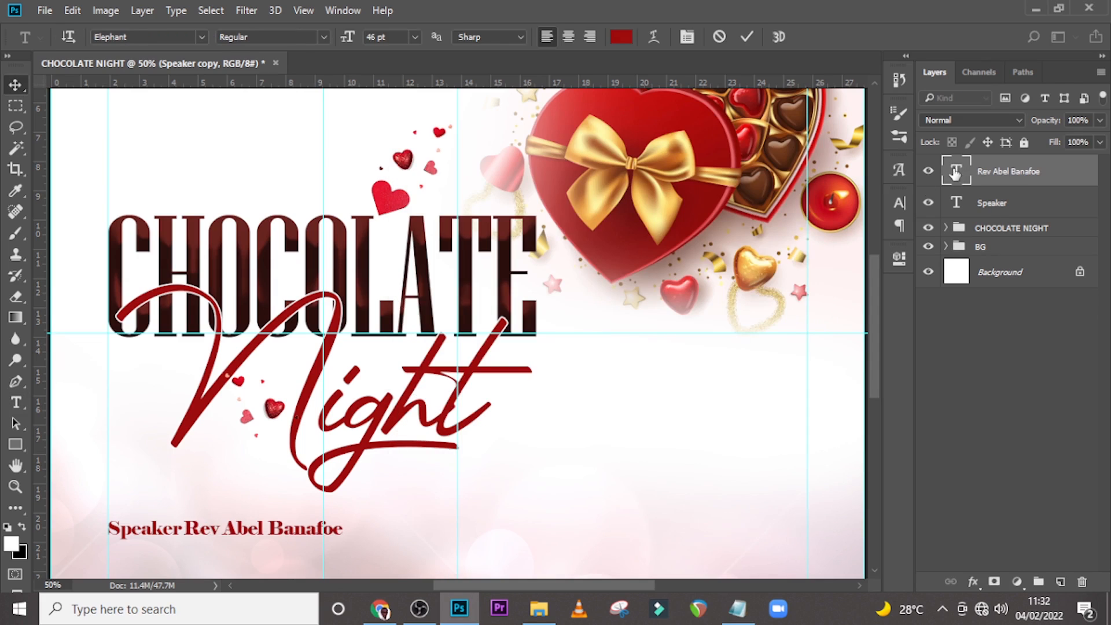
Set the speaker's name text to Montserrat SemiBold with faux italic.
left_click(900, 200)
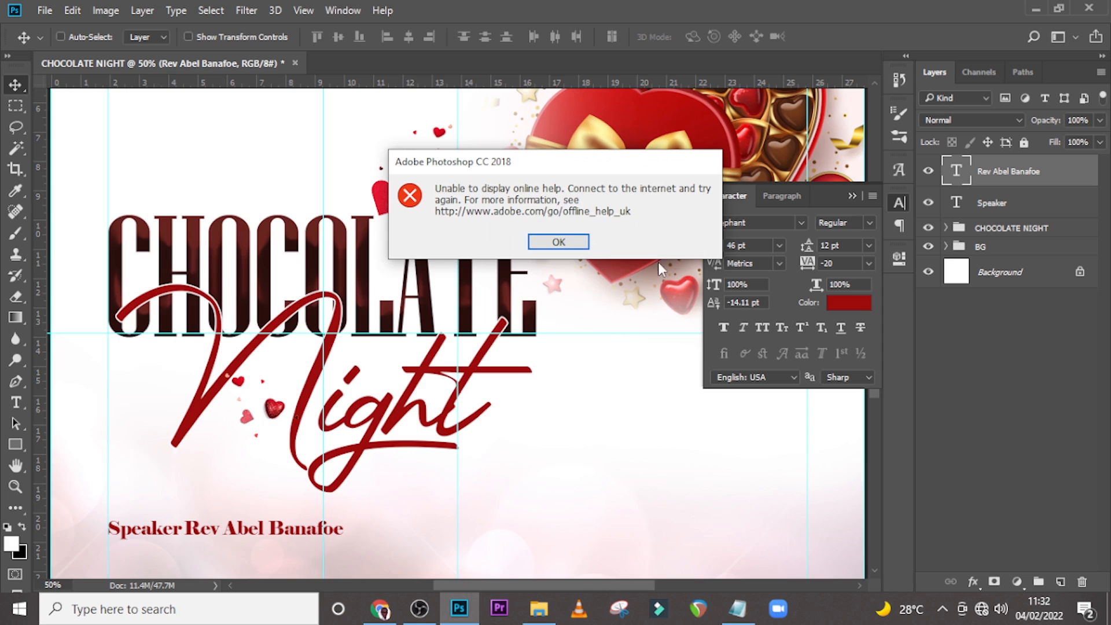
left_click(558, 242)
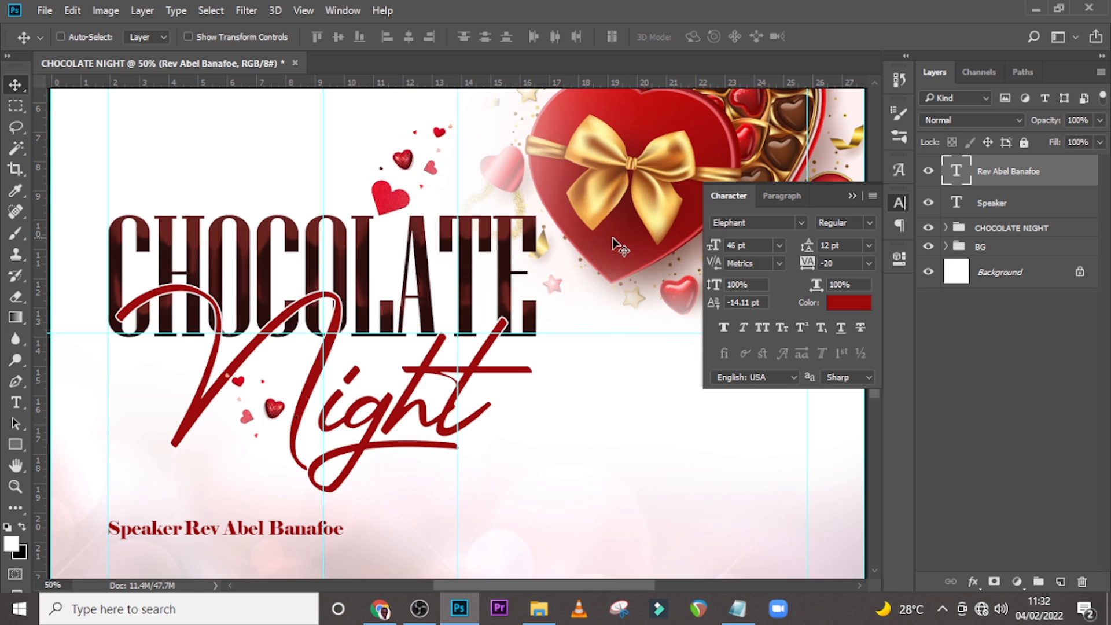
left_click(801, 225)
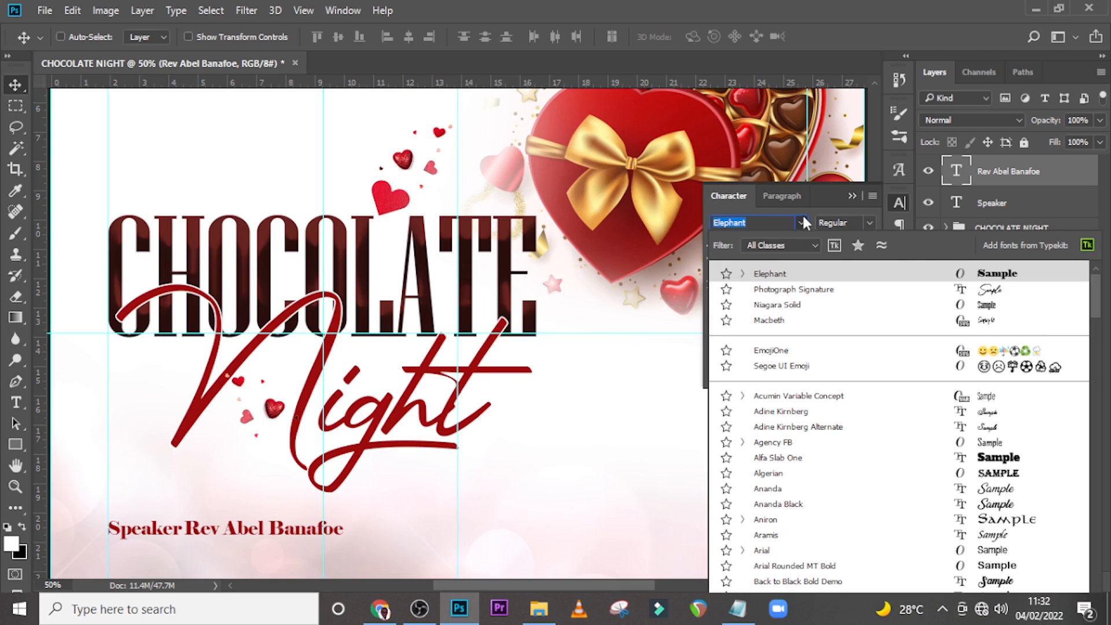
type("mont")
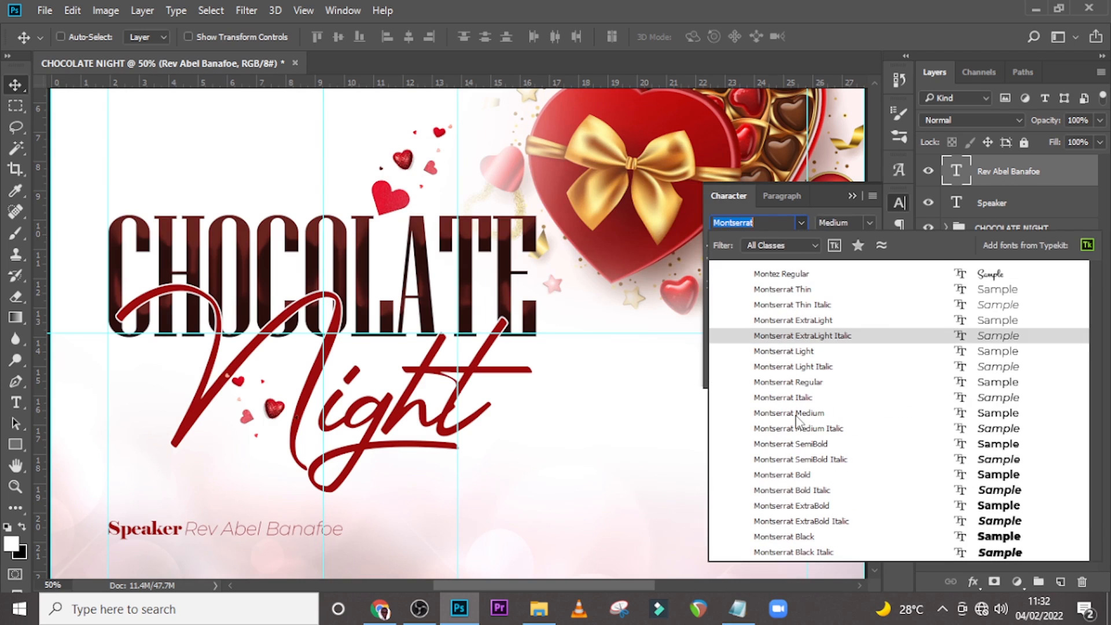
left_click(798, 414)
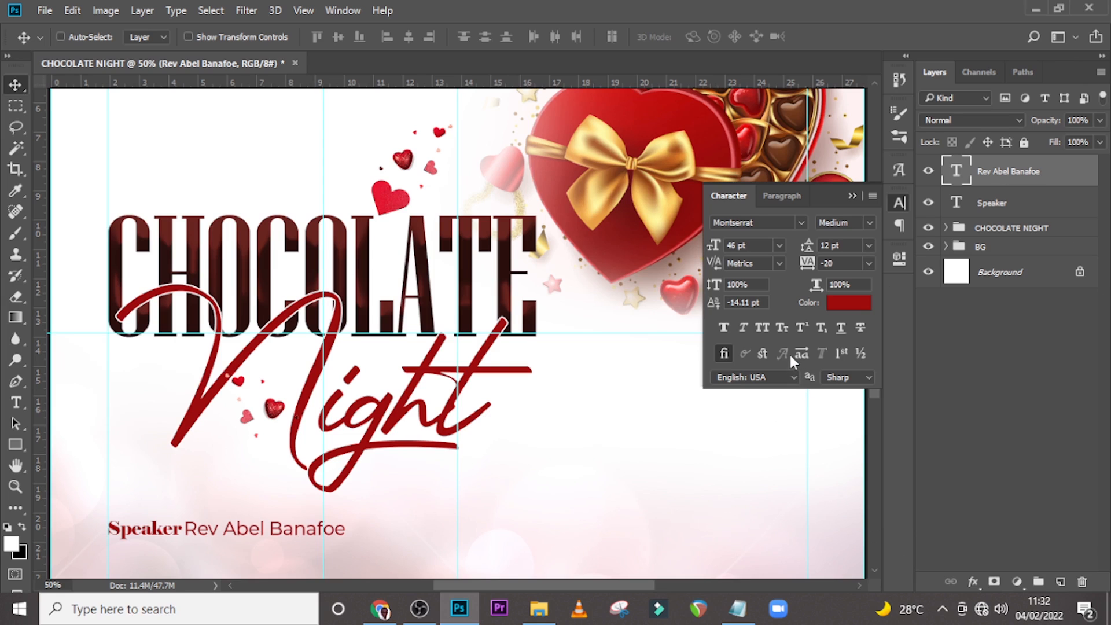
left_click(869, 223)
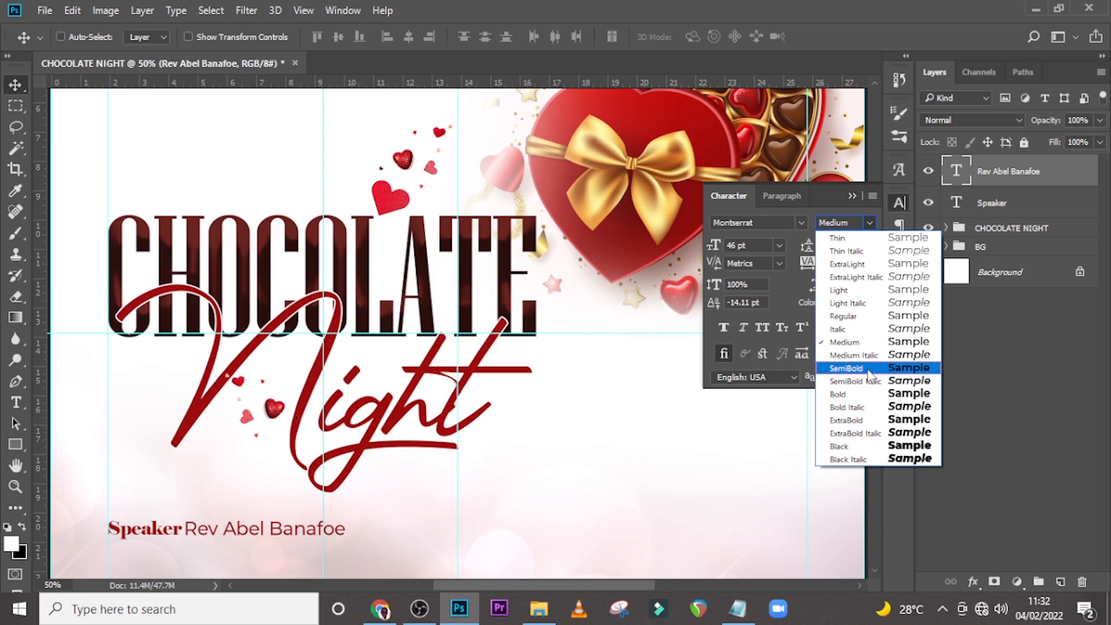
left_click(868, 368)
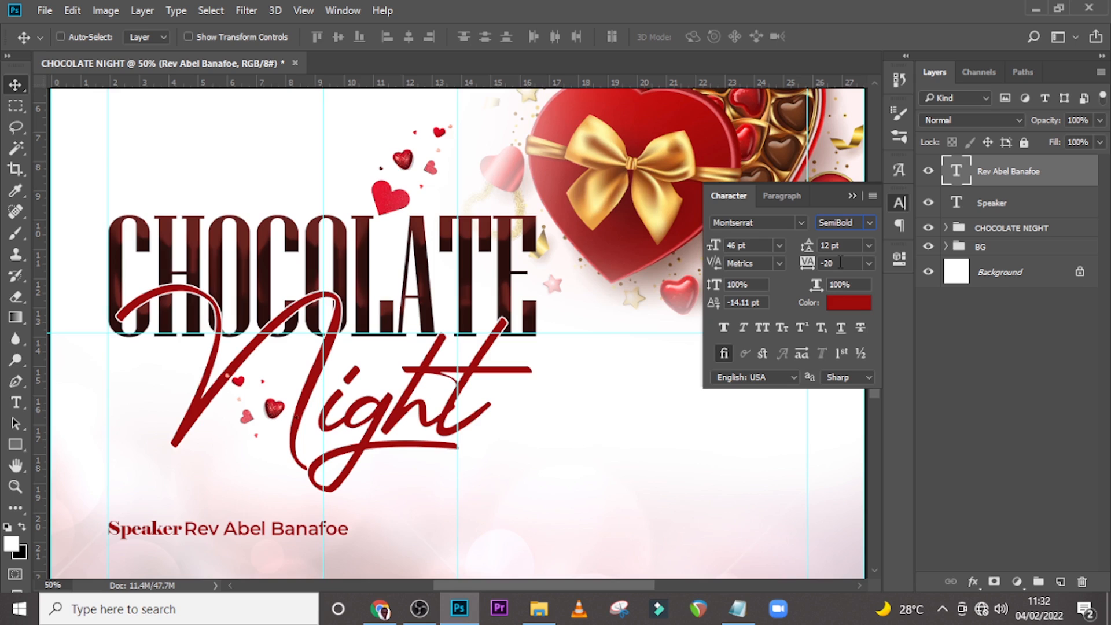
left_click(740, 324)
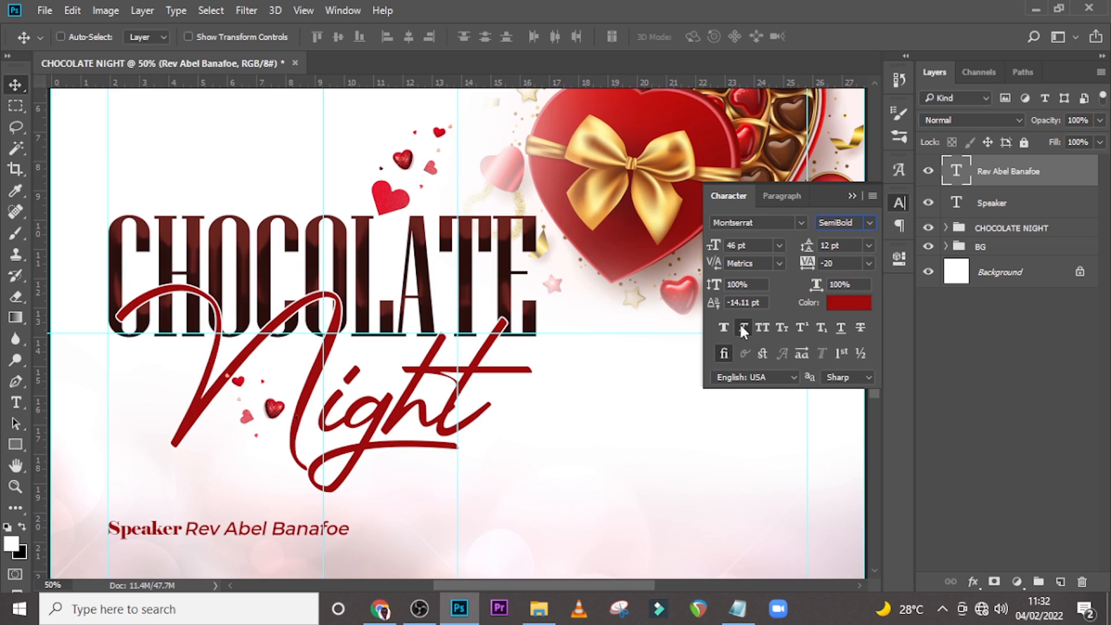
Change the speaker's name text colour to near-black 181818.
left_click(840, 301)
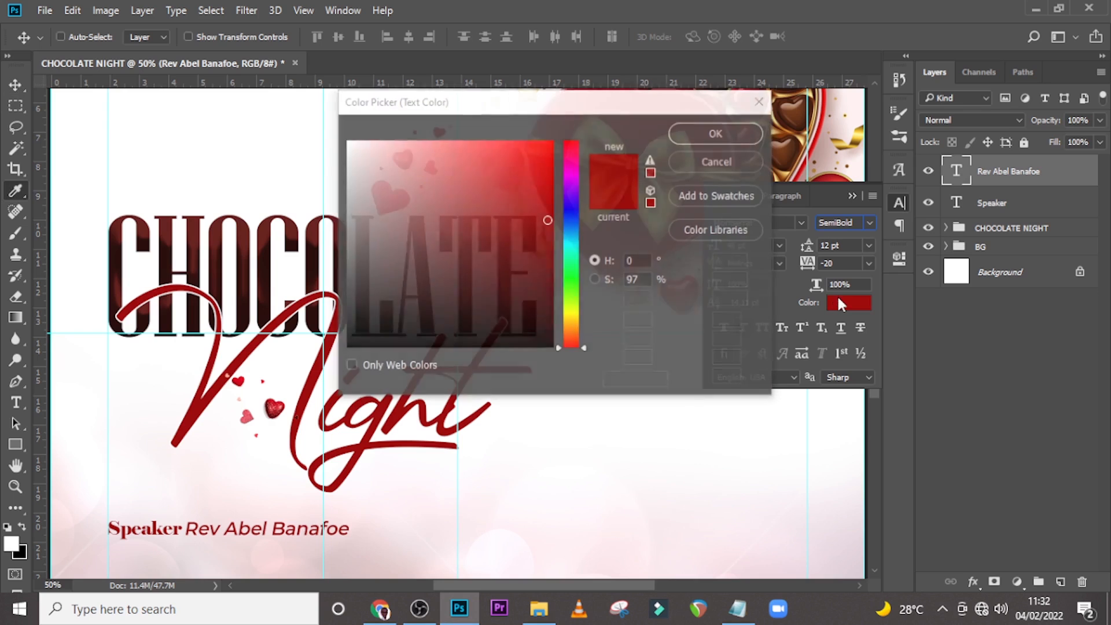
left_click(356, 329)
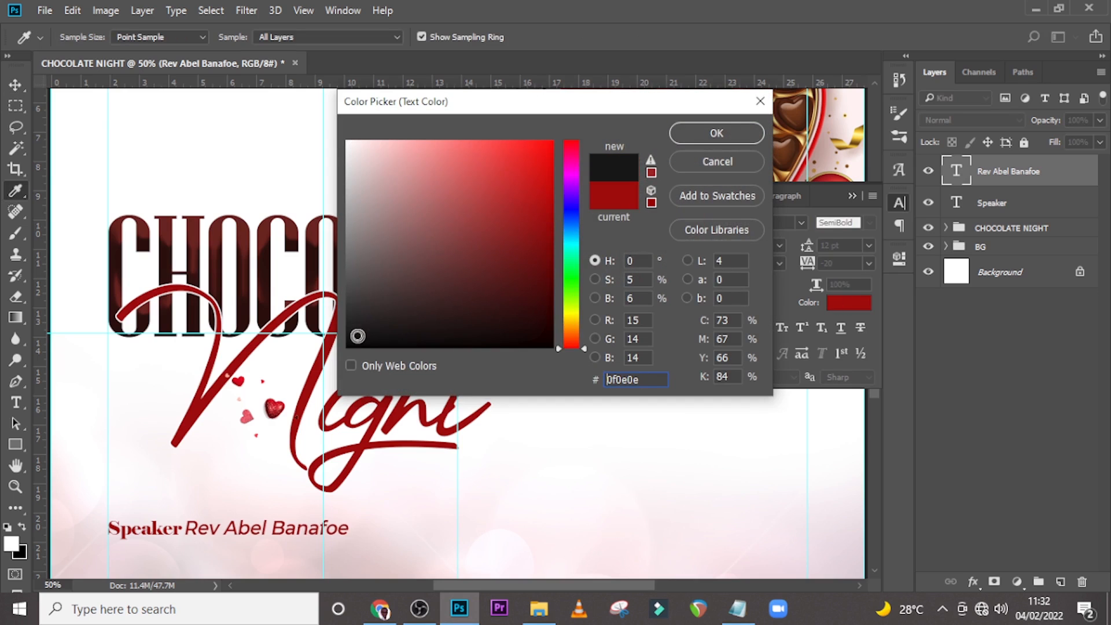
left_click(349, 329)
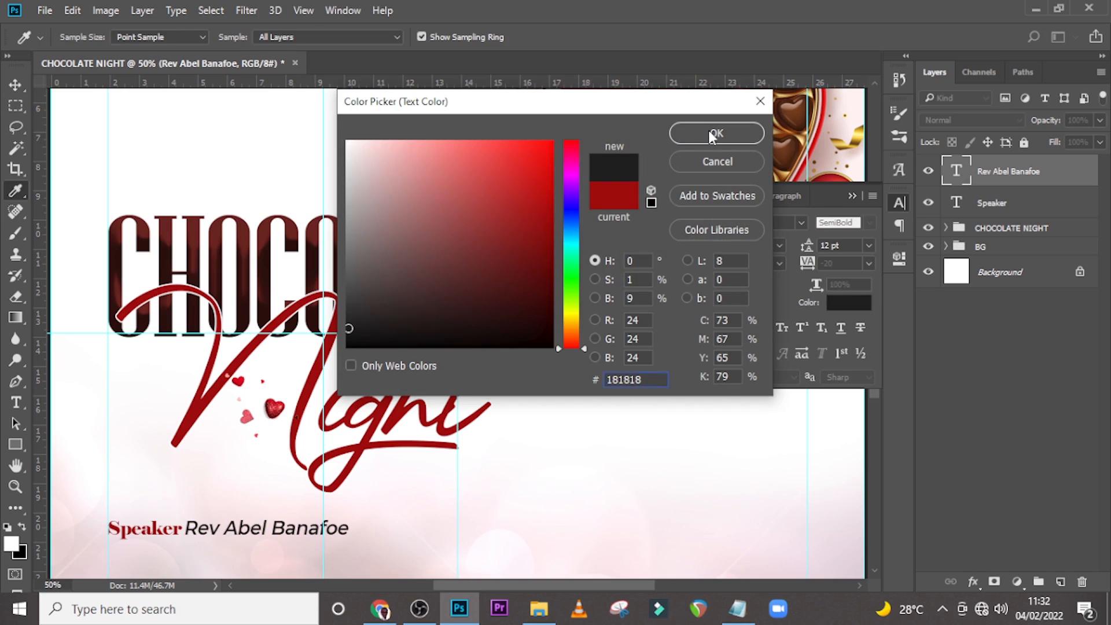
left_click(714, 133)
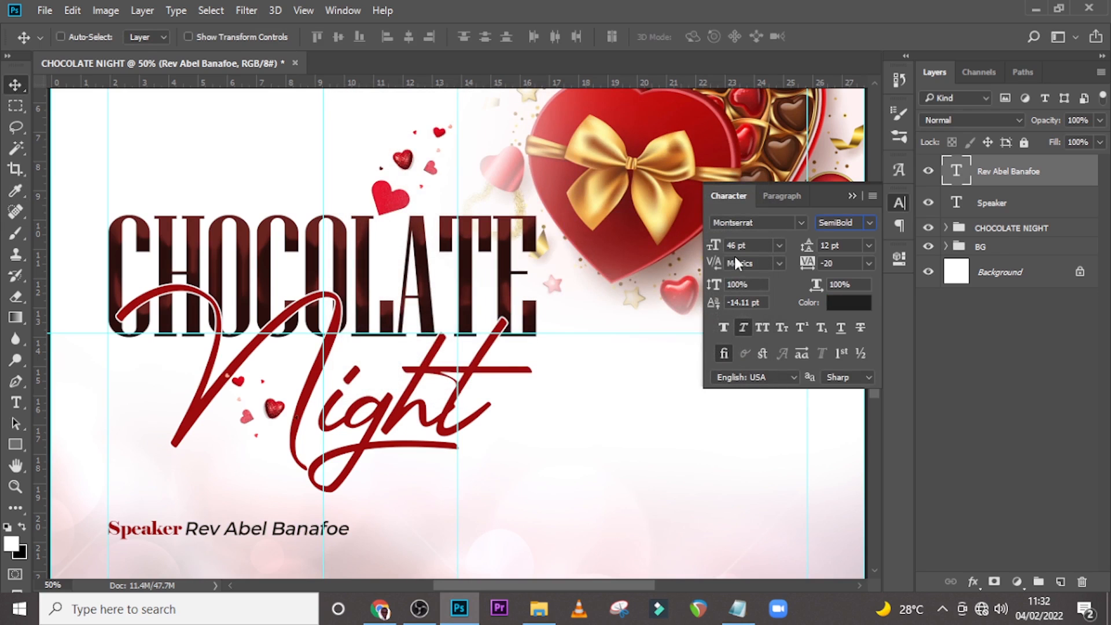
Apply faux italic to the Speaker text as well.
left_click(962, 206)
left_click(742, 330)
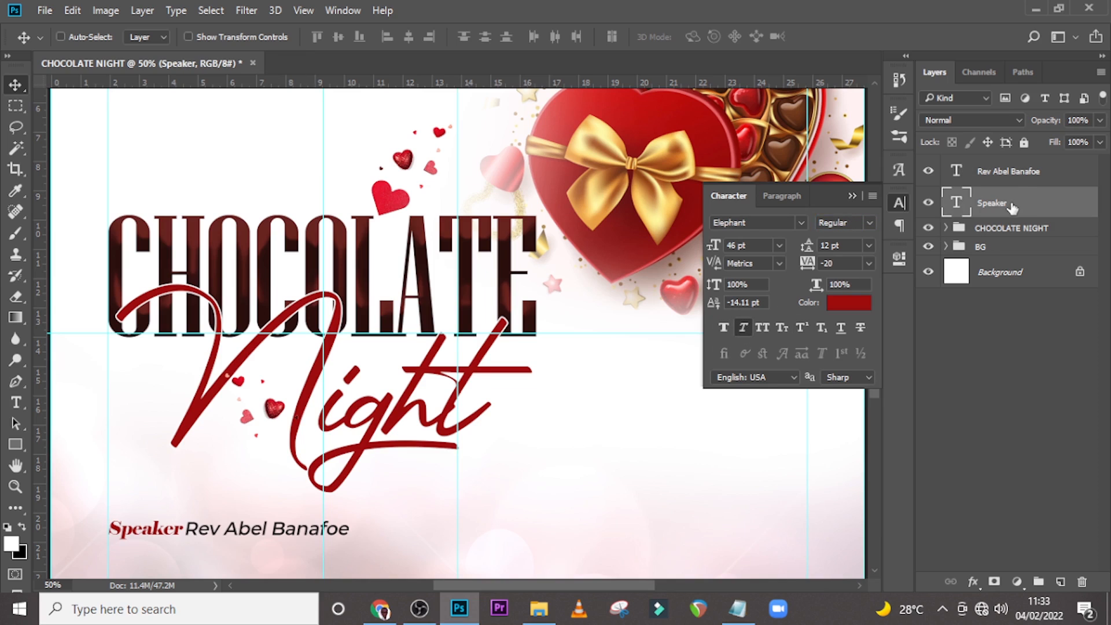
Duplicate the speaker's name layer and move the copy onto a new line below it.
left_click(1010, 171)
key("ctrl+j")
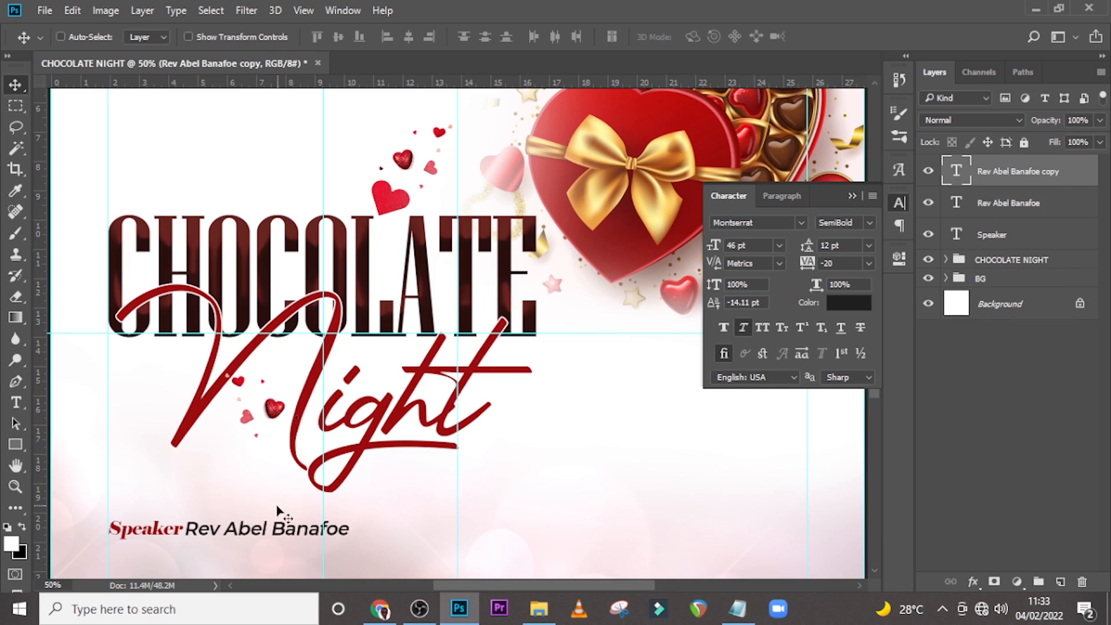
left_click_drag(275, 529, 197, 544)
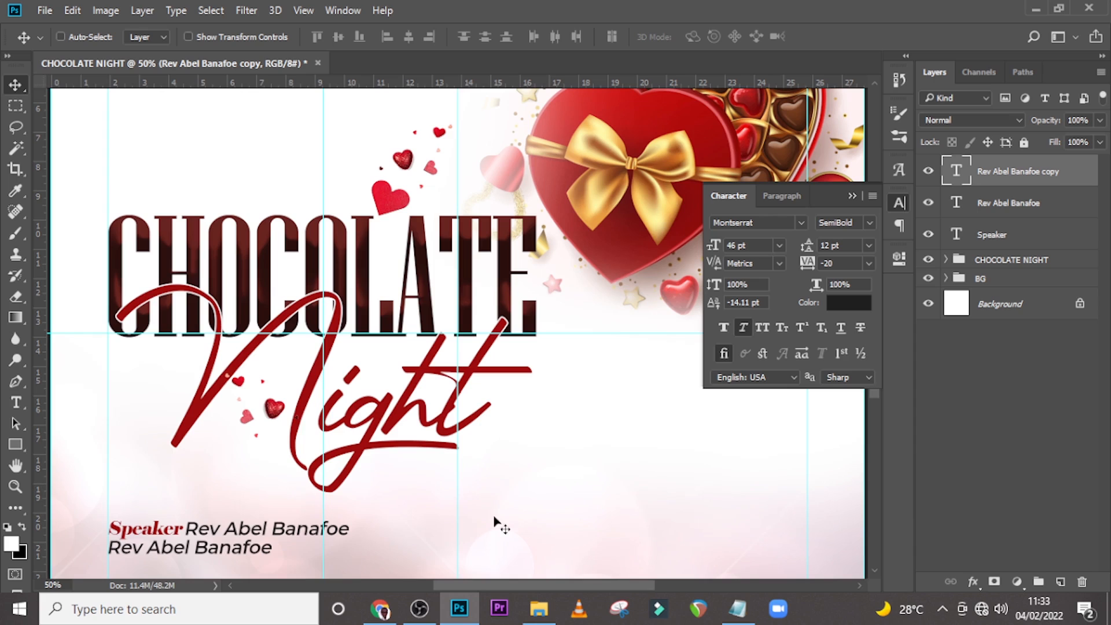
Replace the copied name line's text with "Snr. Ps. Fire Camp Universal Mission" copied from Notepad.
left_click(737, 609)
left_click_drag(660, 267, 356, 268)
key("ctrl+c")
left_click(549, 1)
double_click(957, 171)
key("ctrl+v")
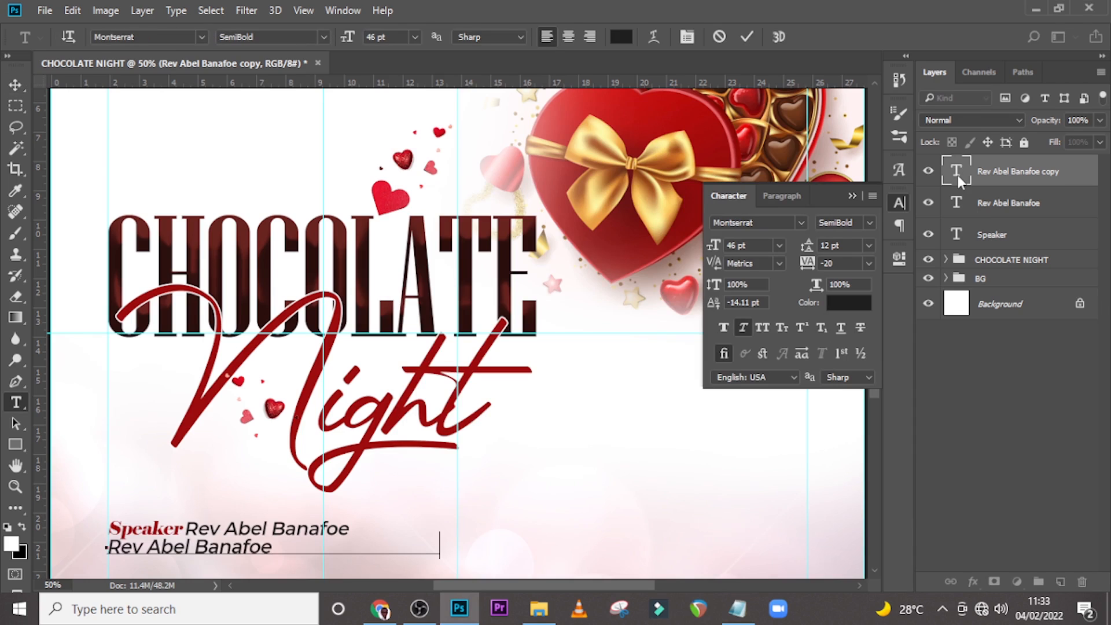
key("ctrl+Return")
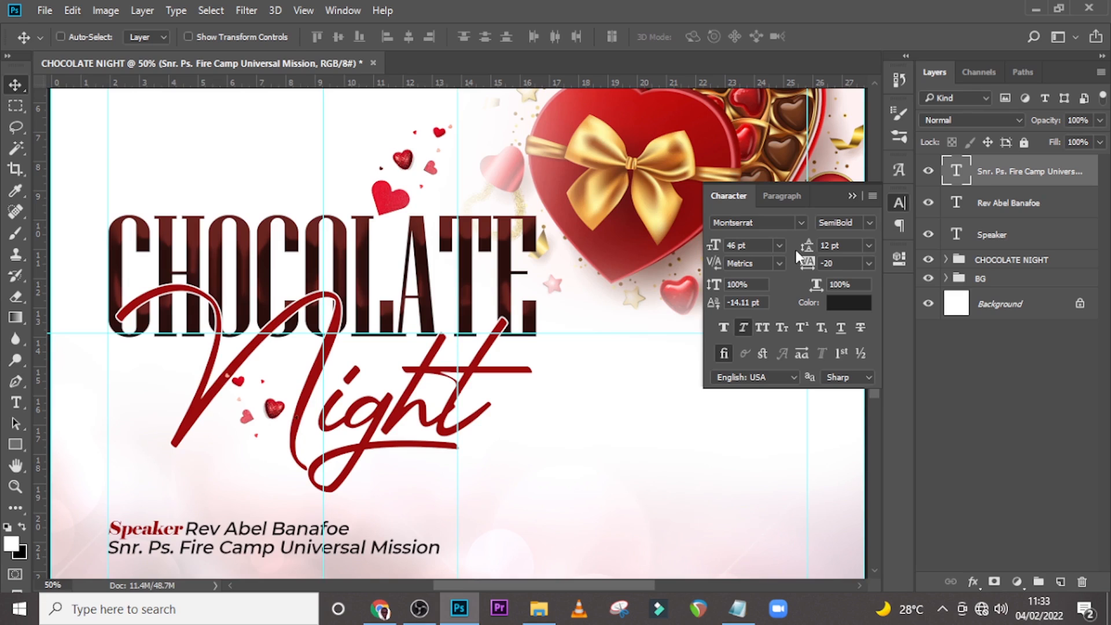
Set the mission line's font size to 34 pt.
left_click(703, 248)
type("34")
key("Return")
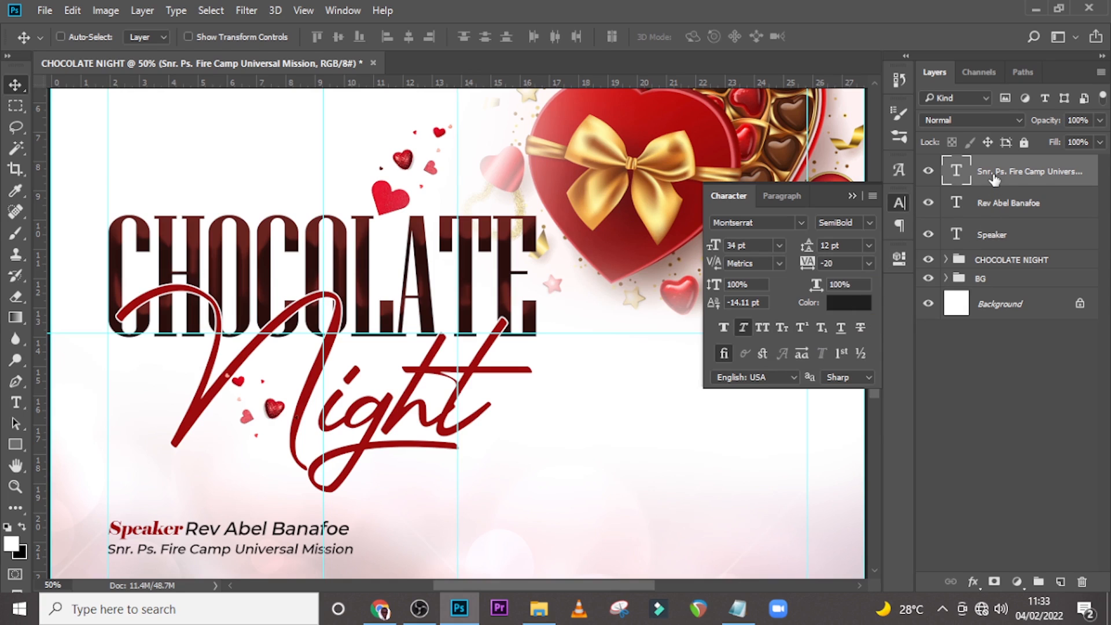
Duplicate the Speaker text layer and move the copy below the mission line.
left_click(1040, 246)
key("ctrl")
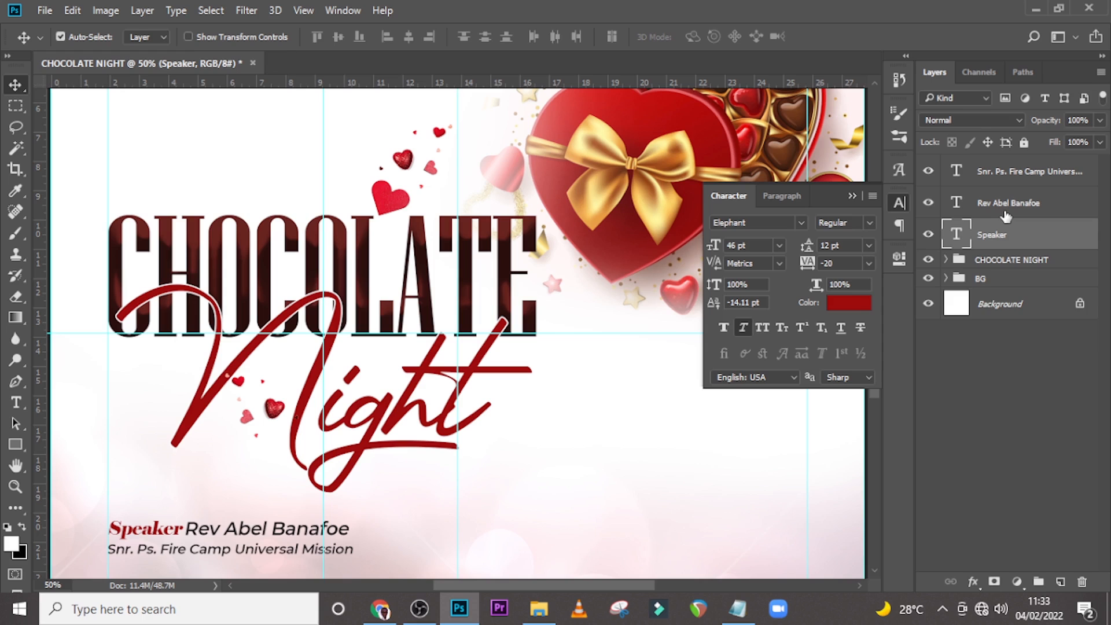
key("ctrl+j")
scroll(141, 360, "down", 5)
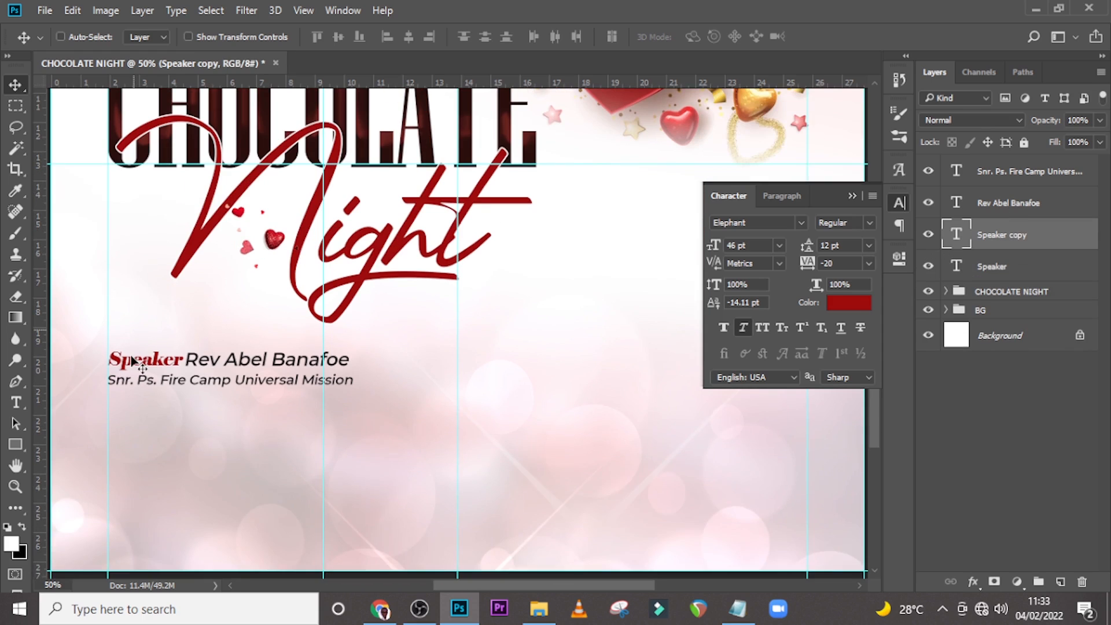
scroll(141, 359, "down", 1)
left_click_drag(141, 360, 143, 373)
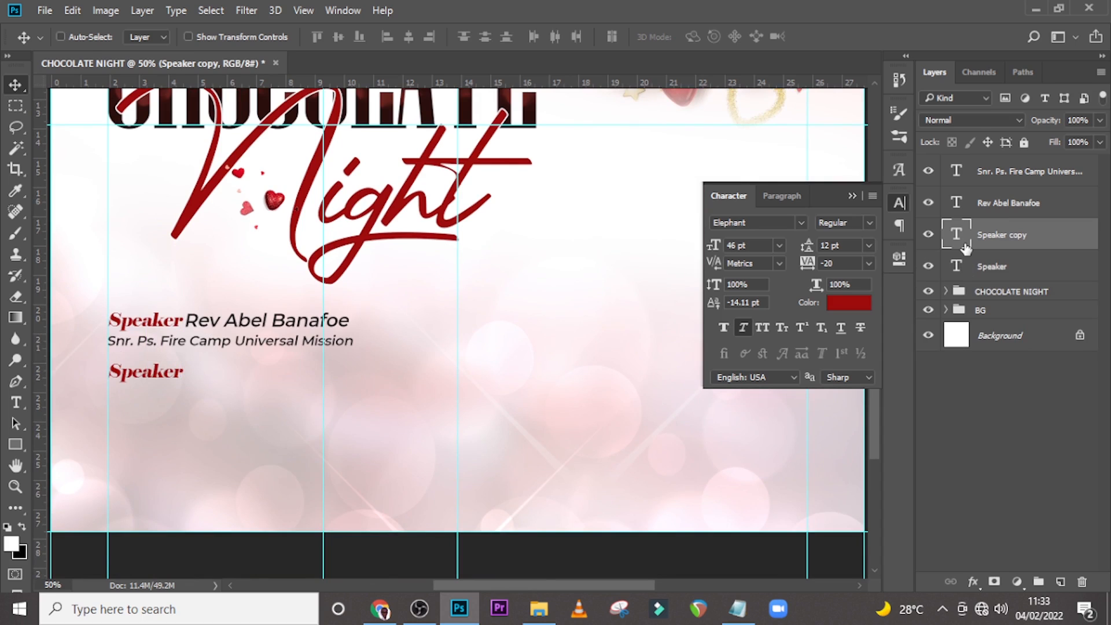
Change the duplicated Speaker text to "Theme:".
double_click(947, 233)
type("Theme")
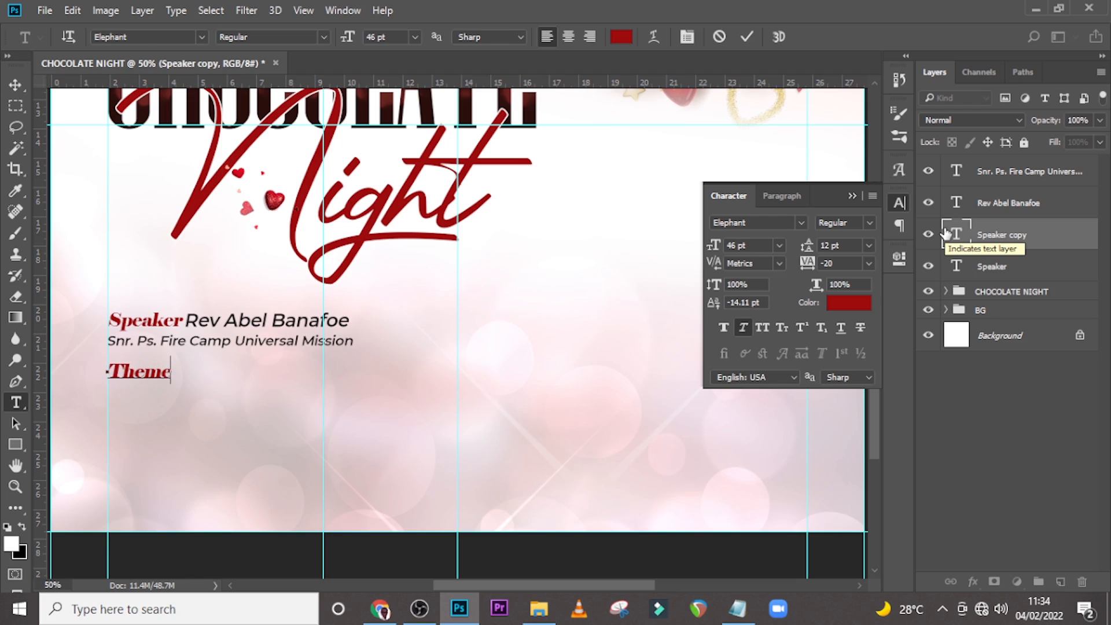
type(":")
key("ctrl+Return")
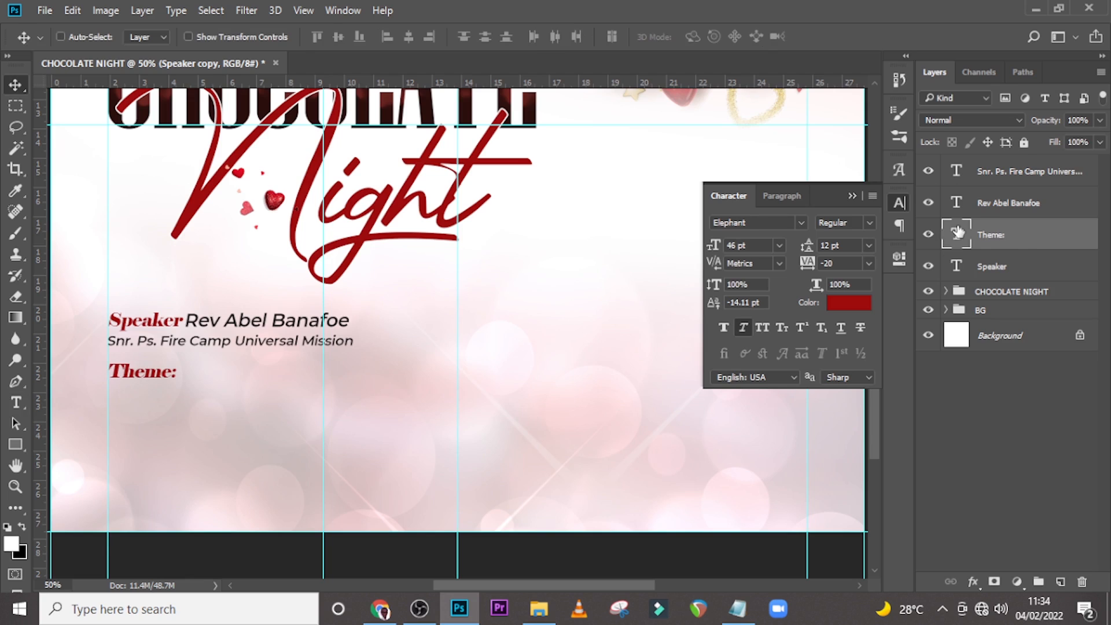
Duplicate the speaker's name text and position the copy directly below the Theme: heading.
left_click(1014, 205)
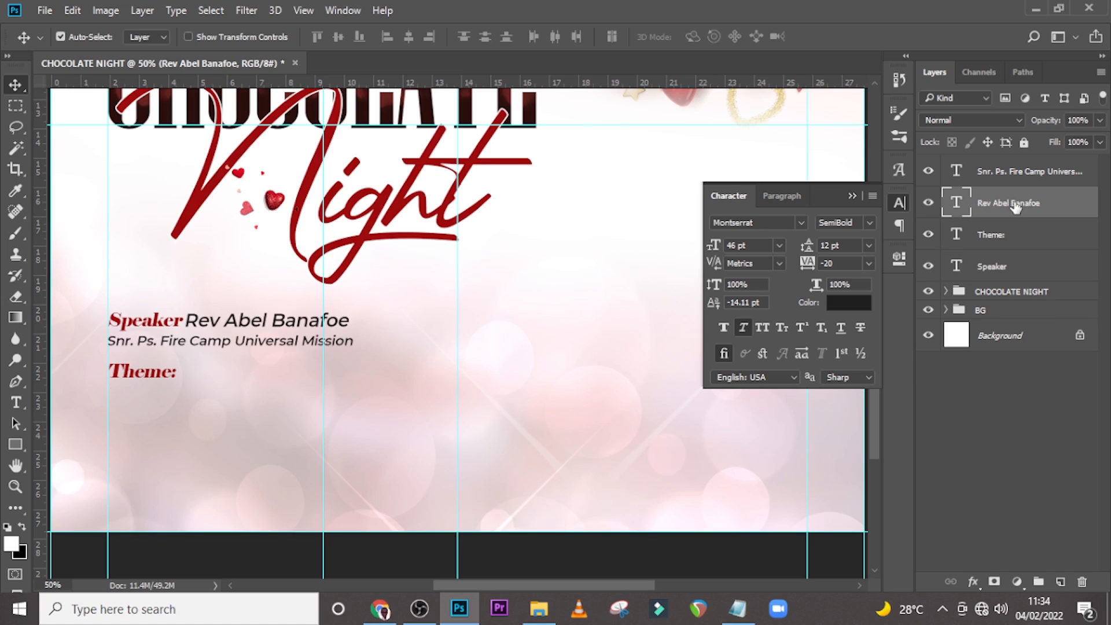
left_click_drag(338, 320, 261, 394)
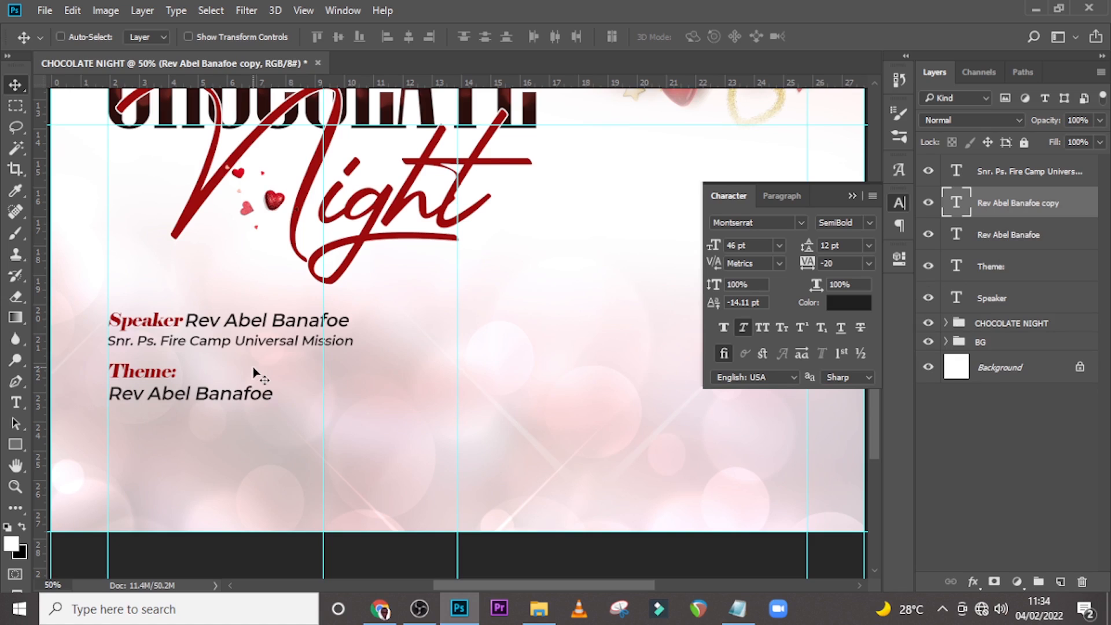
key("Left")
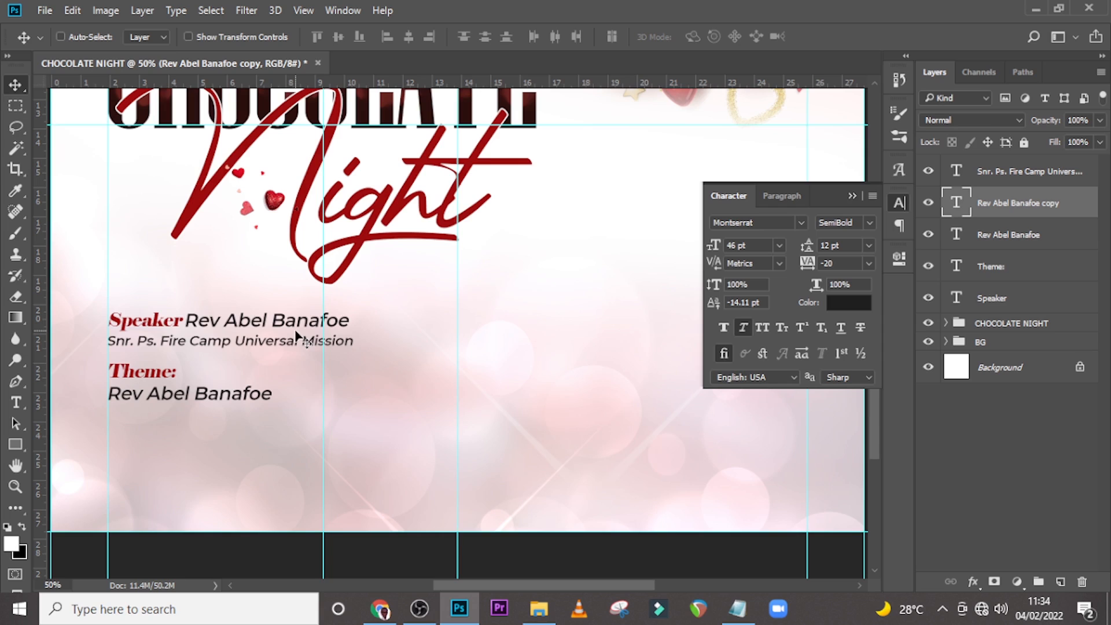
key("shift+Up")
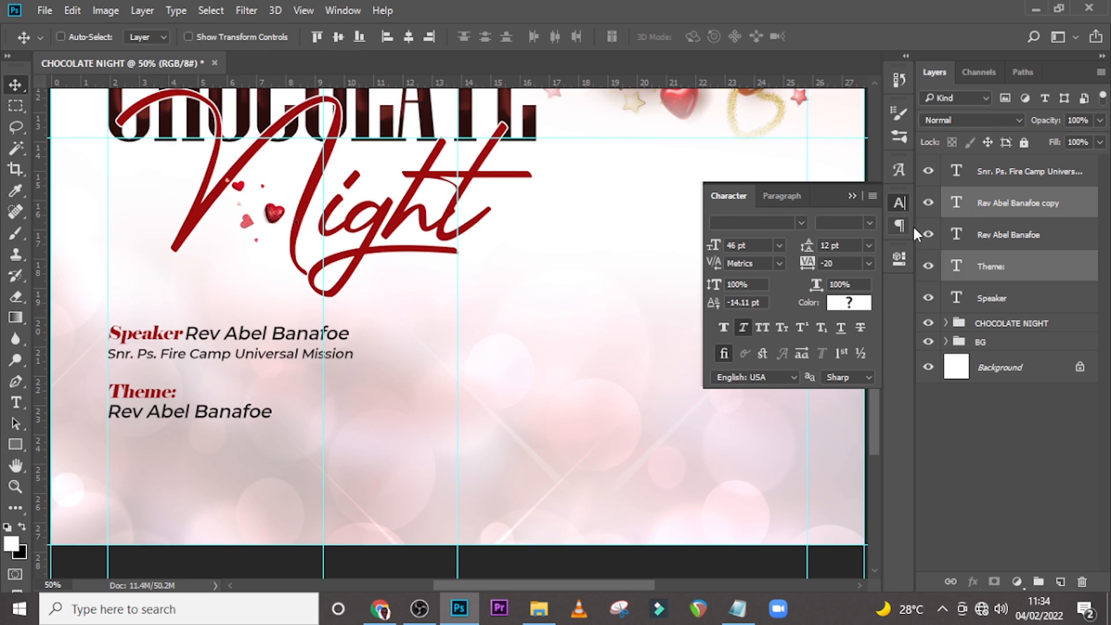
Move the name copy layer up to the top of the layer stack.
key("ctrl+bracketright")
key("ctrl+bracketright")
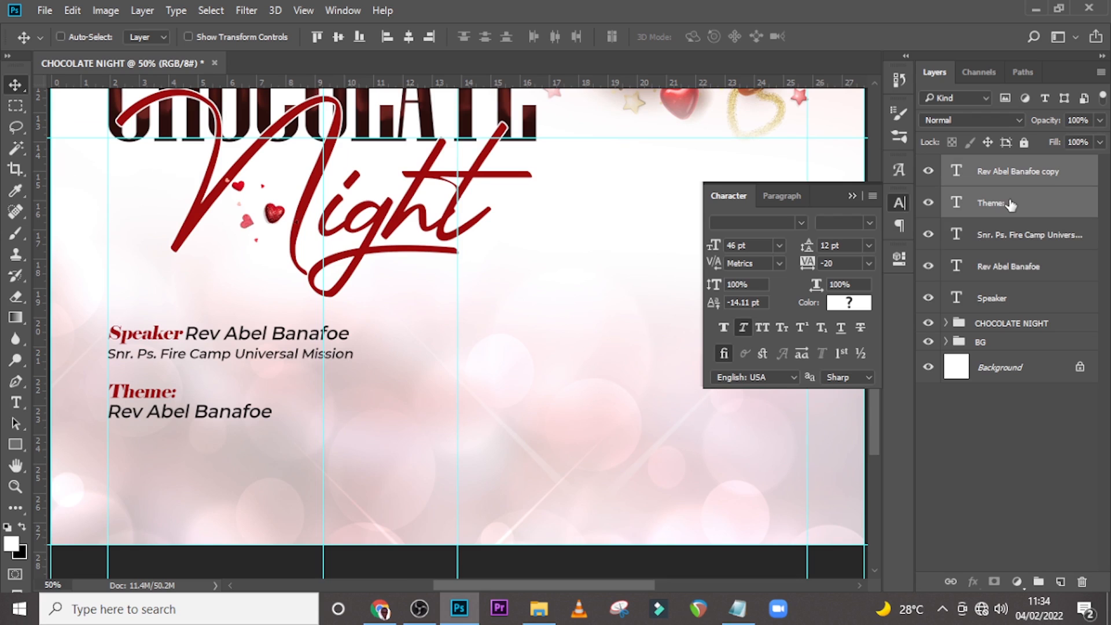
left_click(1010, 205, "ctrl")
Replace the name copy's text with "Building Godly relationships" copied from Notepad.
key("alt+Tab")
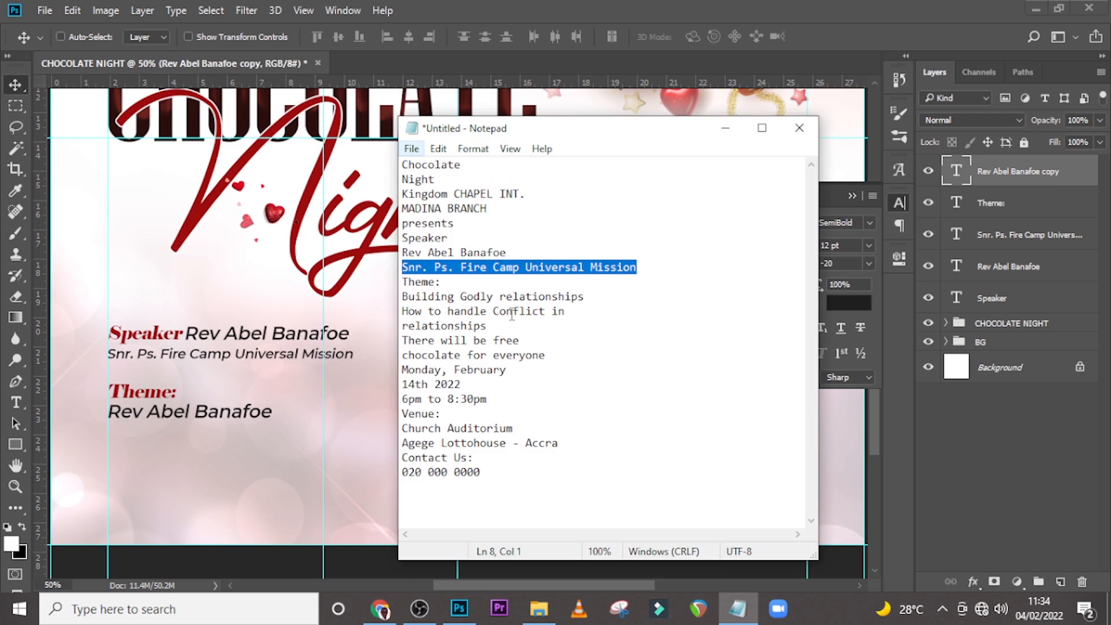
left_click_drag(586, 296, 377, 301)
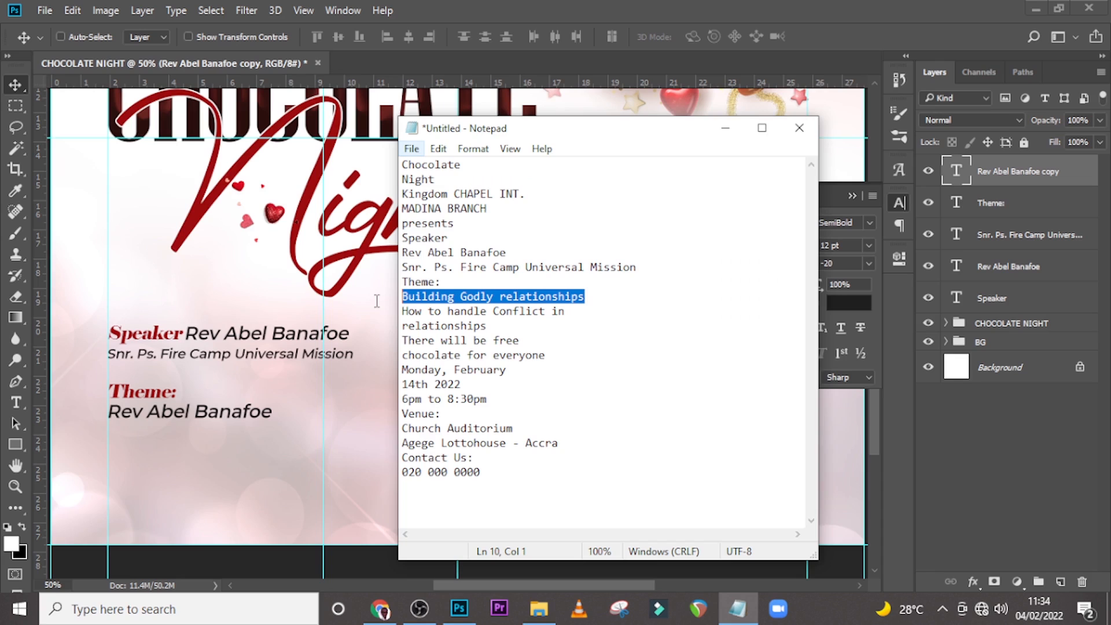
key("ctrl+c")
key("alt+Tab")
double_click(956, 171)
key("ctrl+v")
key("ctrl+Return")
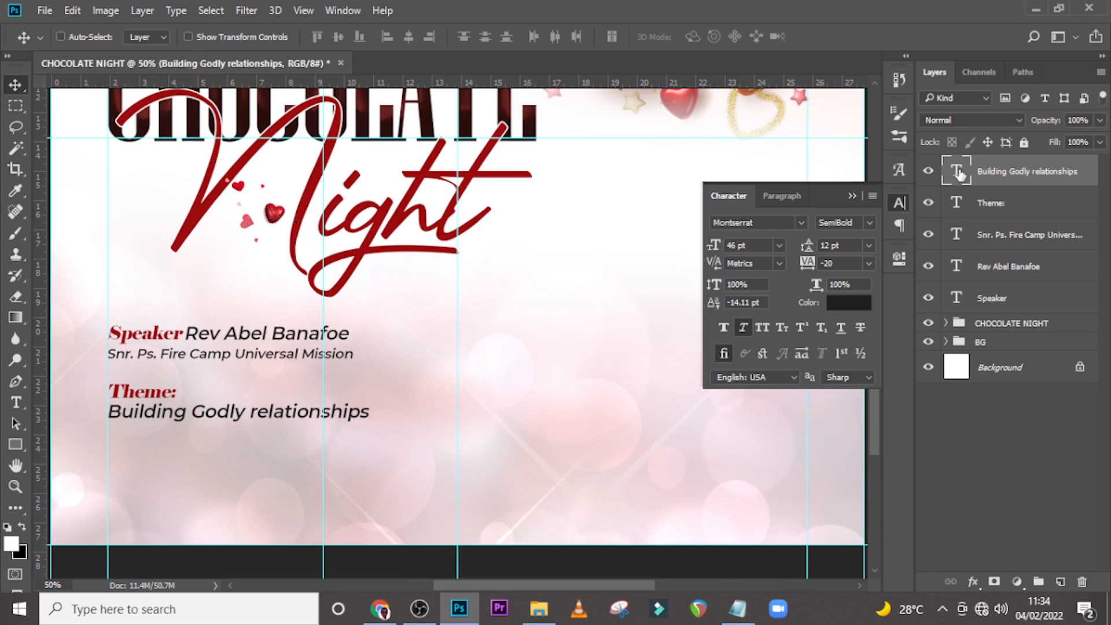
Duplicate the "Building Godly relationships" text and place the copy directly below it.
left_click(822, 264)
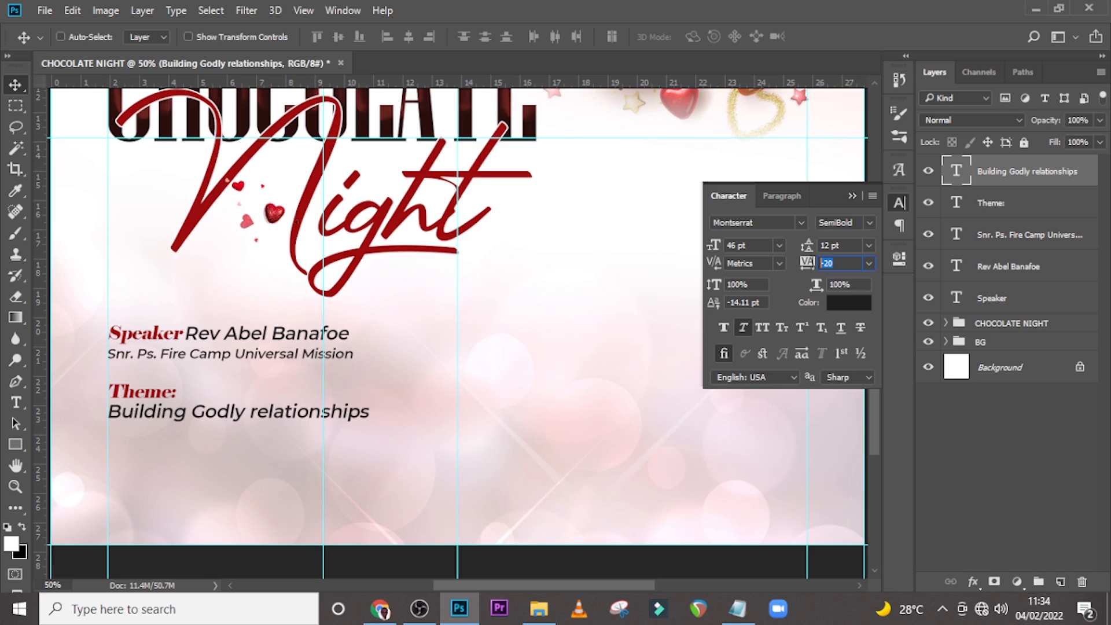
left_click(1031, 172)
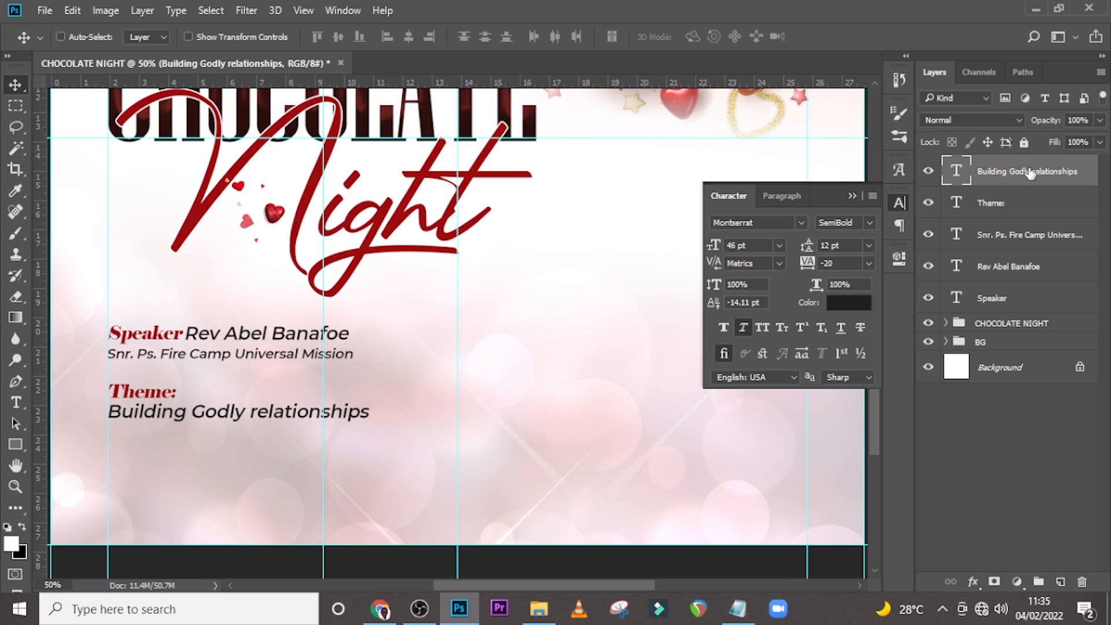
left_click_drag(203, 417, 203, 443)
Replace the copy's text with "How to handle Conflict in relationships" copied from Notepad.
key("alt+Tab")
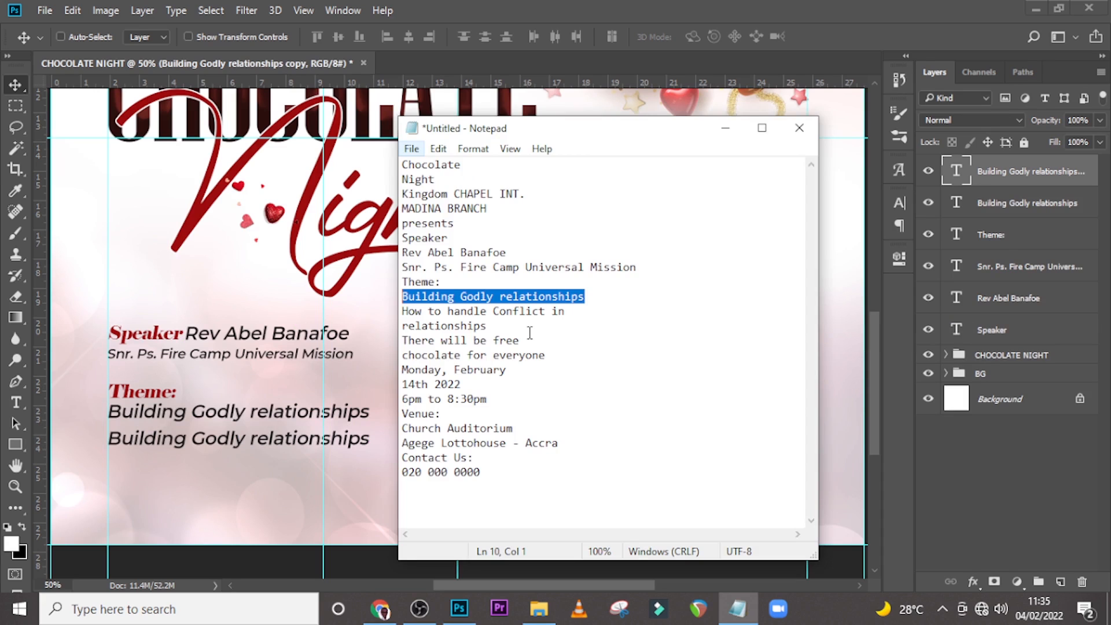
left_click_drag(530, 333, 402, 313)
key("ctrl+c")
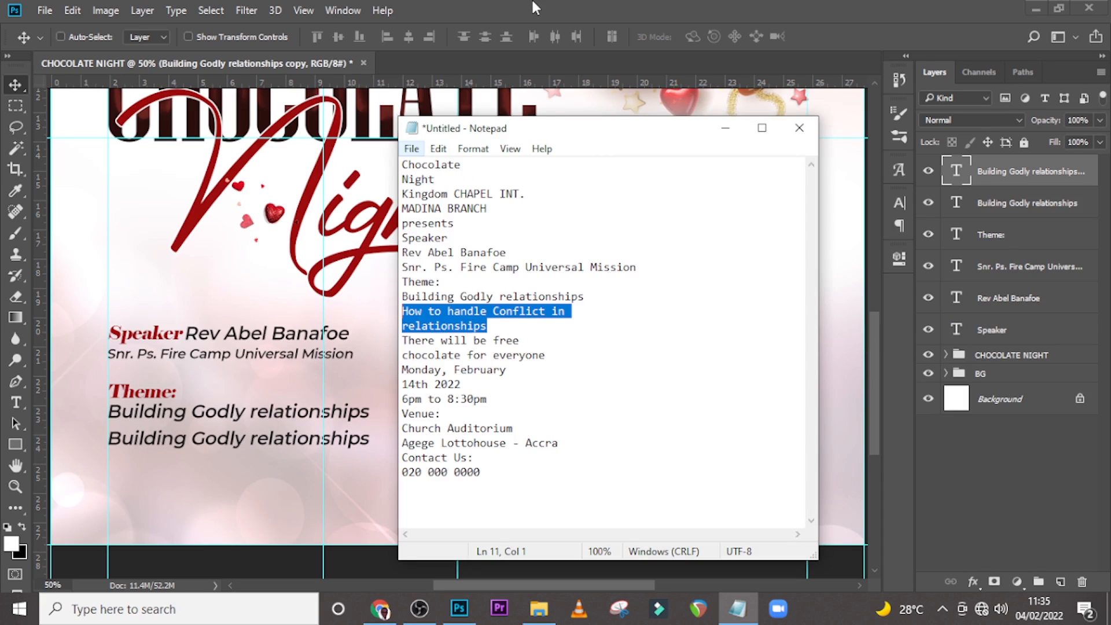
double_click(958, 173)
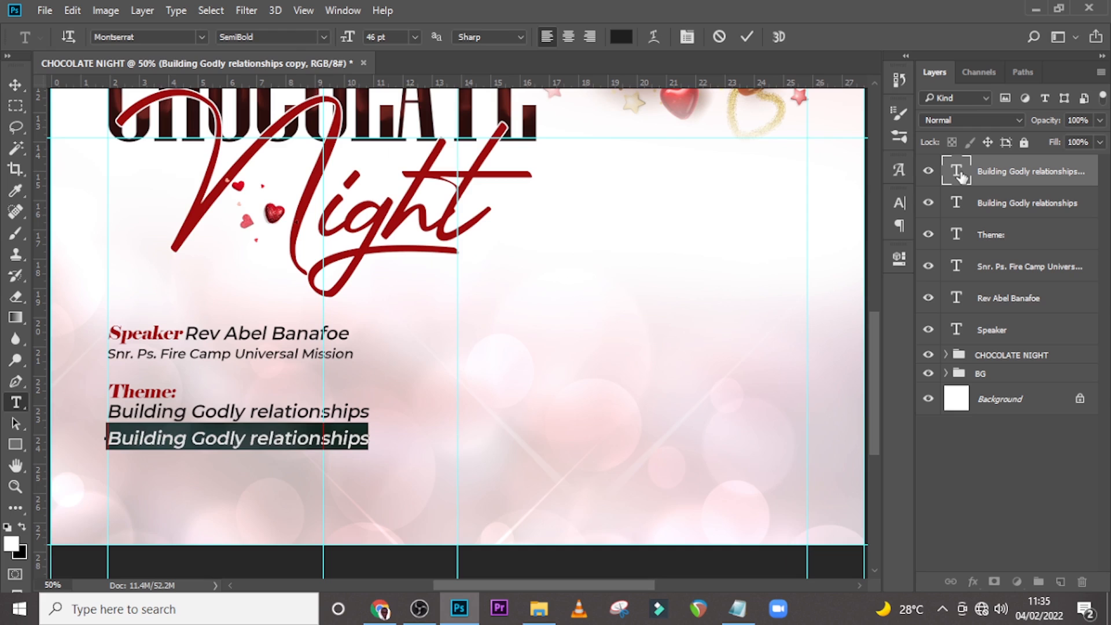
key("ctrl+v")
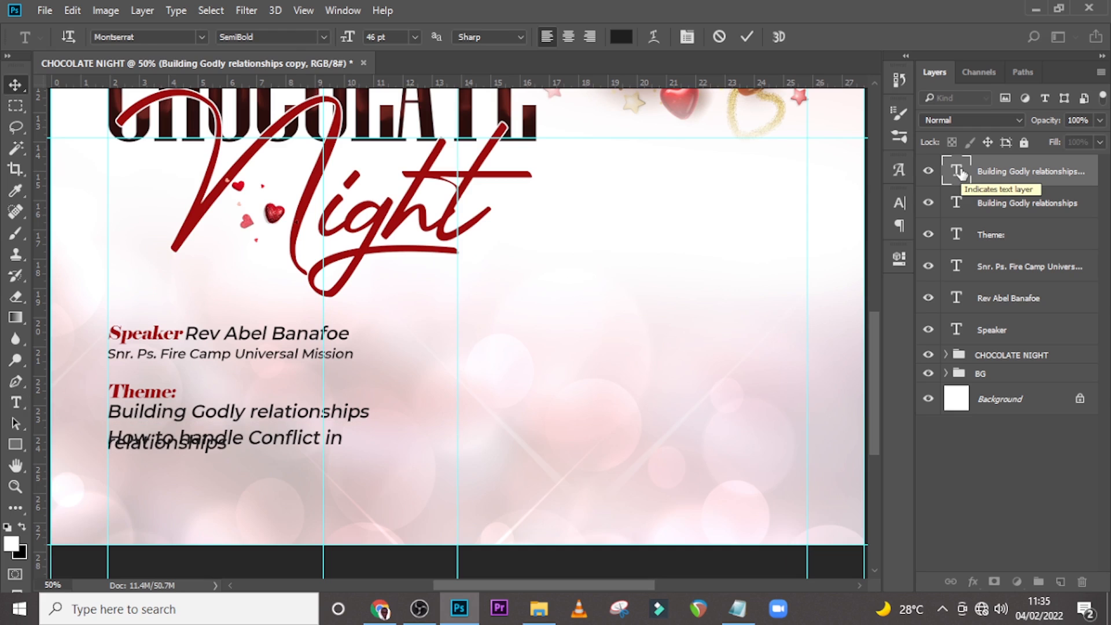
key("ctrl+Return")
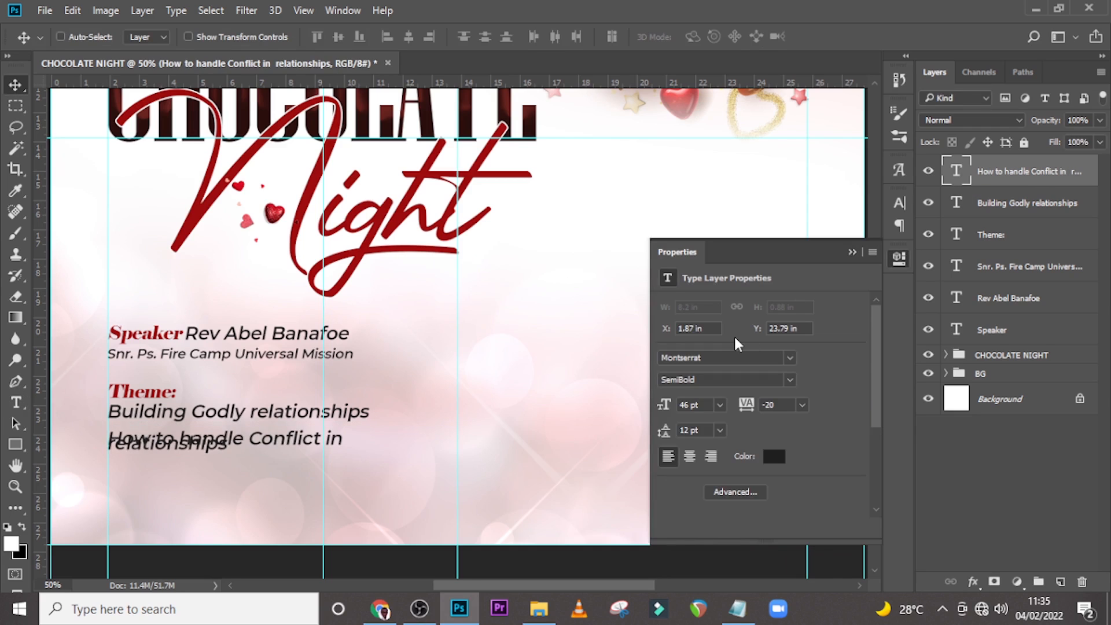
Set the new theme line's leading to 46 pt.
left_click(706, 405)
key("ctrl+c")
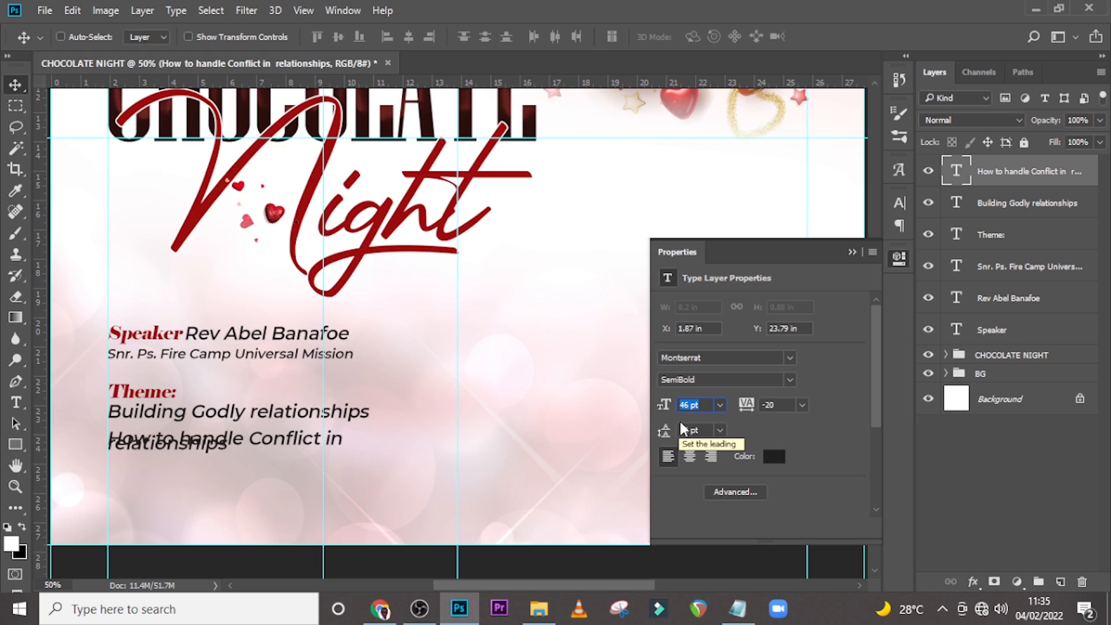
key("ctrl")
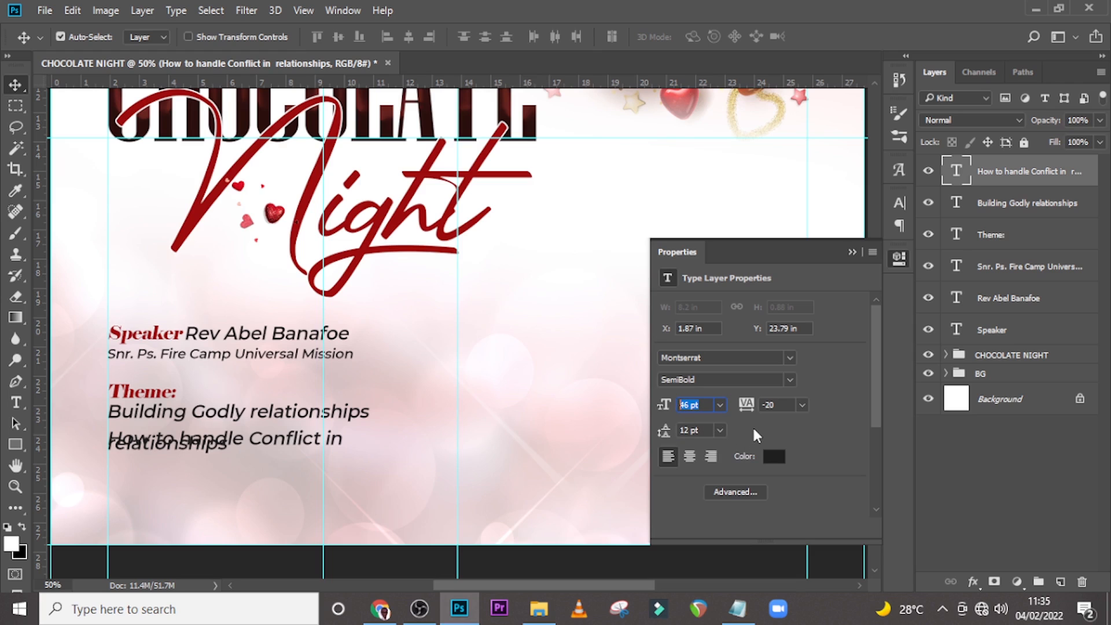
left_click(684, 430)
left_click_drag(685, 429, 672, 438)
key("ctrl+v")
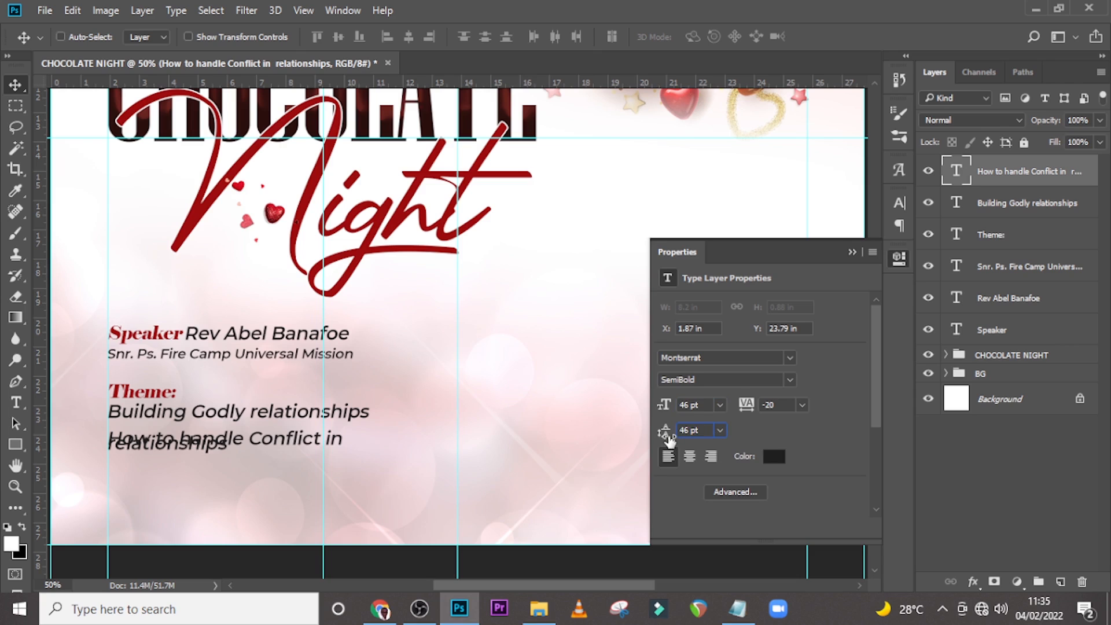
key("Return")
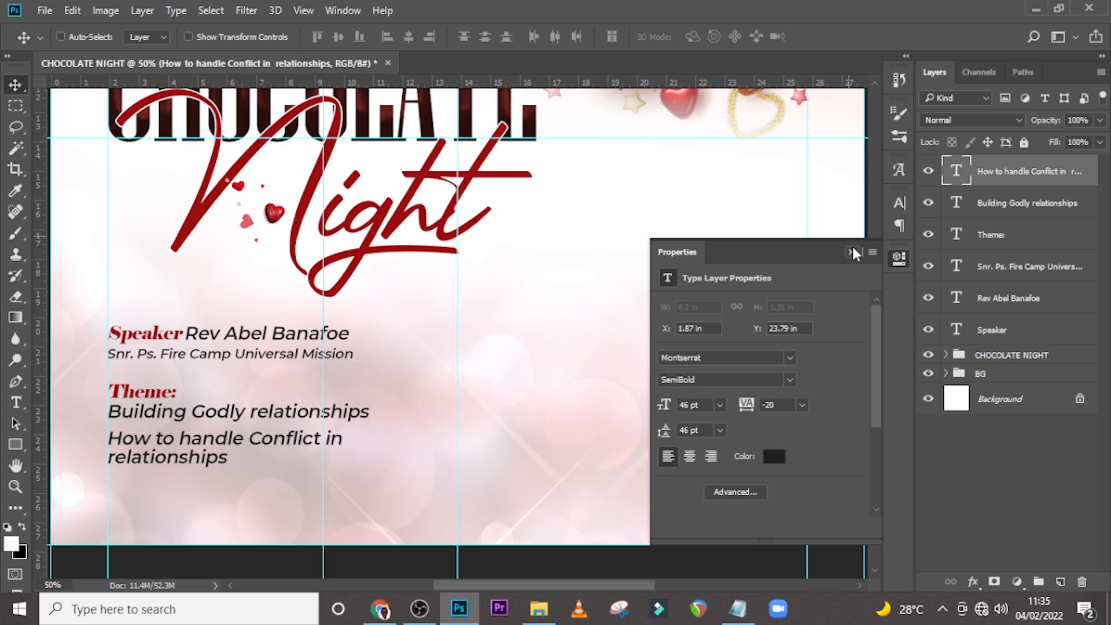
left_click(853, 252)
left_click(899, 206)
left_click(821, 267)
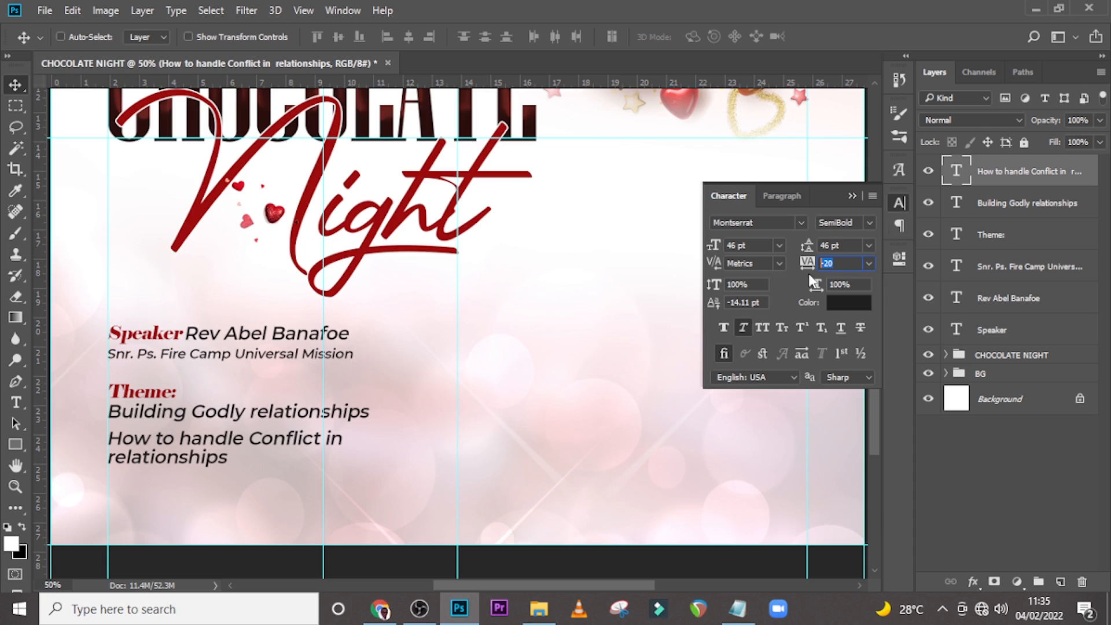
left_click(852, 196)
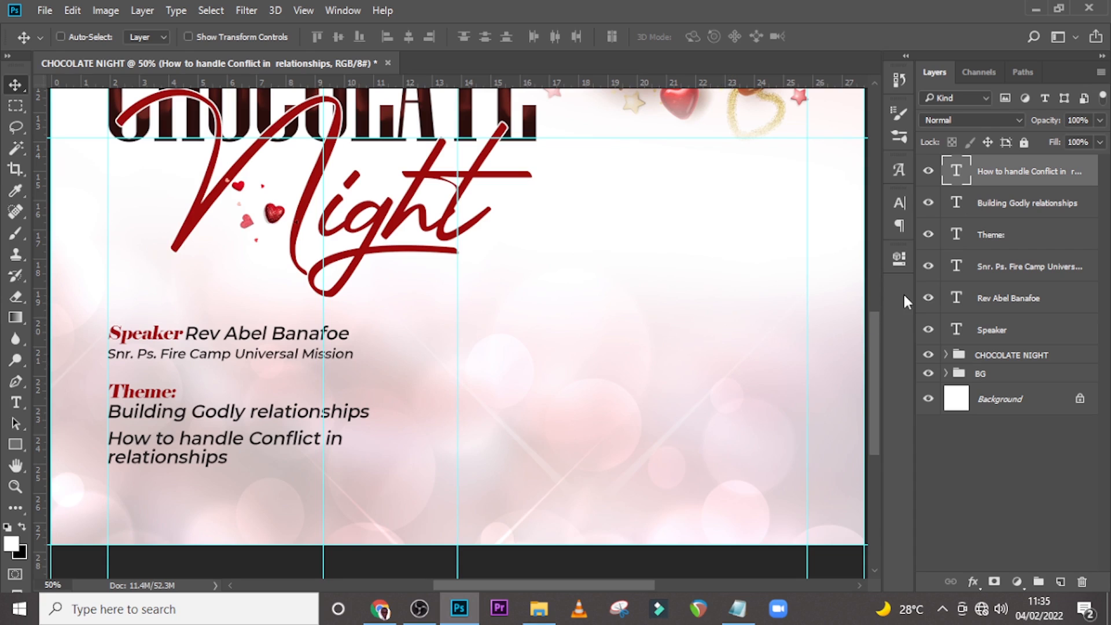
Nudge the conflict text up slightly, then shift both theme lines a few pixels right.
key("Up")
key("Up")
key("Up")
key("Up")
key("Up")
key("Up")
key("Up")
key("Up")
key("Up")
key("Up")
key("Up")
key("Up")
key("Up")
key("Up")
key("Up")
key("Up")
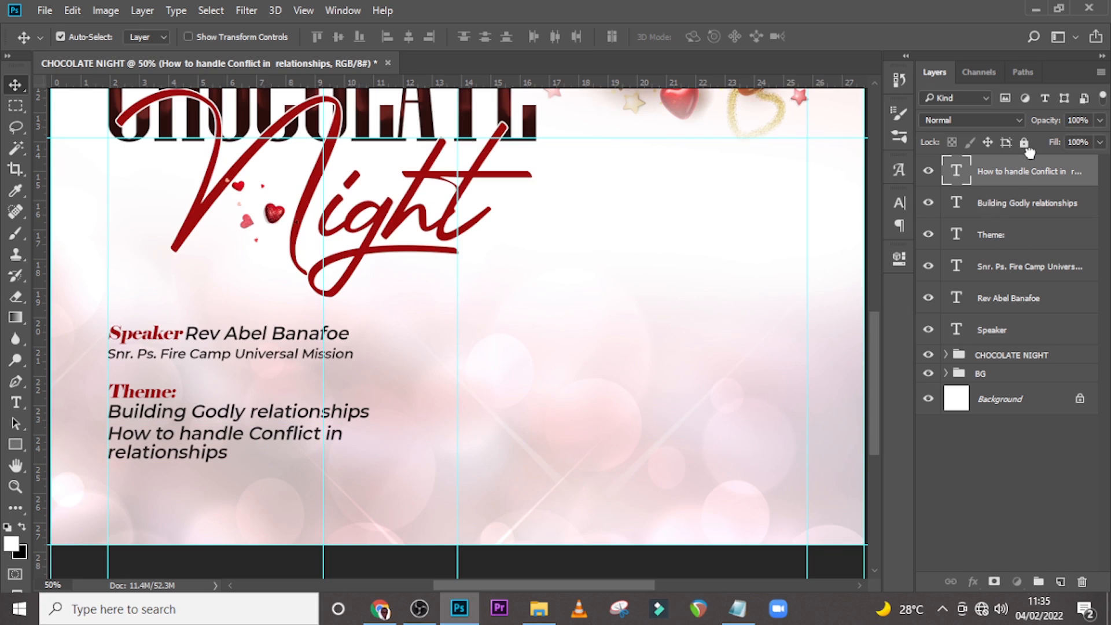
left_click(1013, 208, "ctrl")
key("Right")
key("Right")
key("Right")
key("Right")
key("Right")
key("Right")
key("Right")
key("Right")
key("Right")
key("Right")
key("Right")
key("Right")
key("Right")
key("Right")
key("Right")
key("Right")
key("Right")
key("Right")
key("Right")
key("Right")
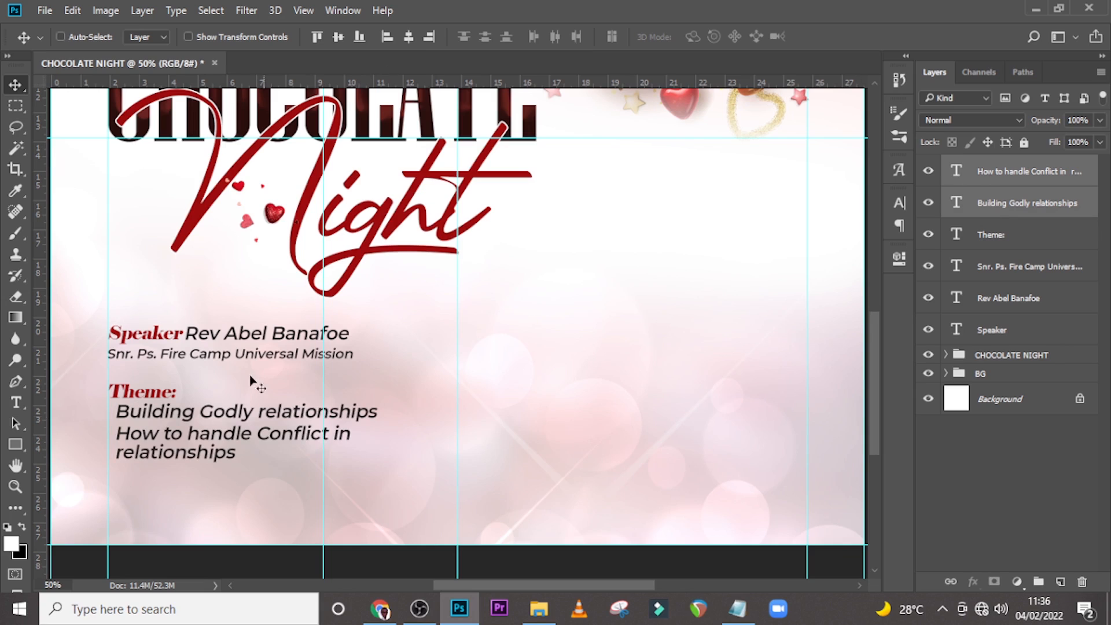
Draw a small 16 px circle with the Ellipse tool near the speaker details.
left_click(23, 446)
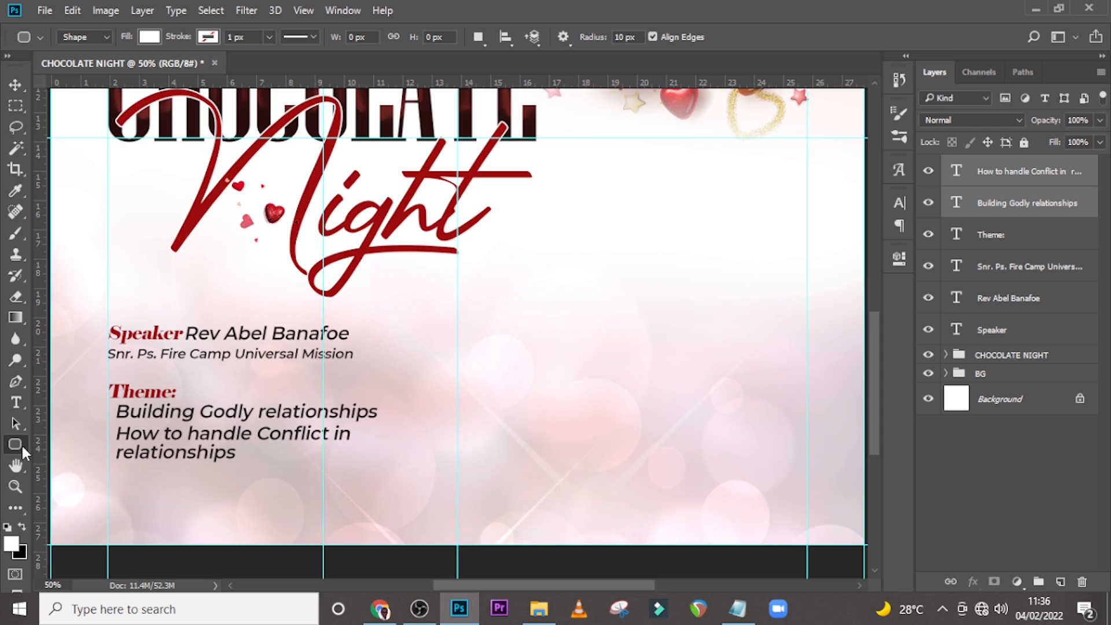
right_click(22, 443)
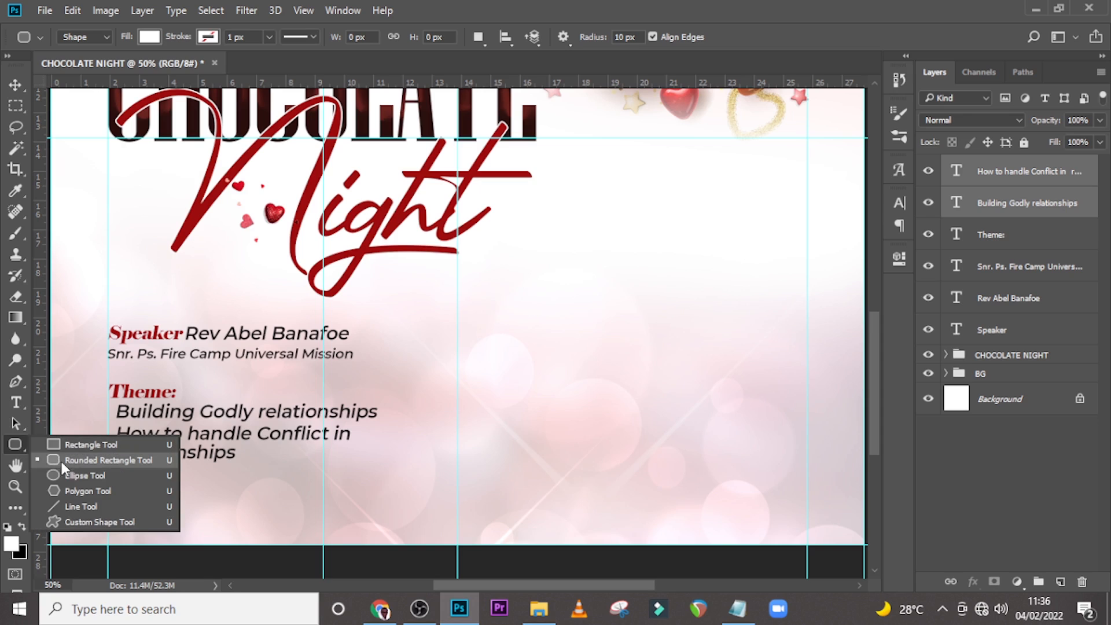
left_click(69, 474)
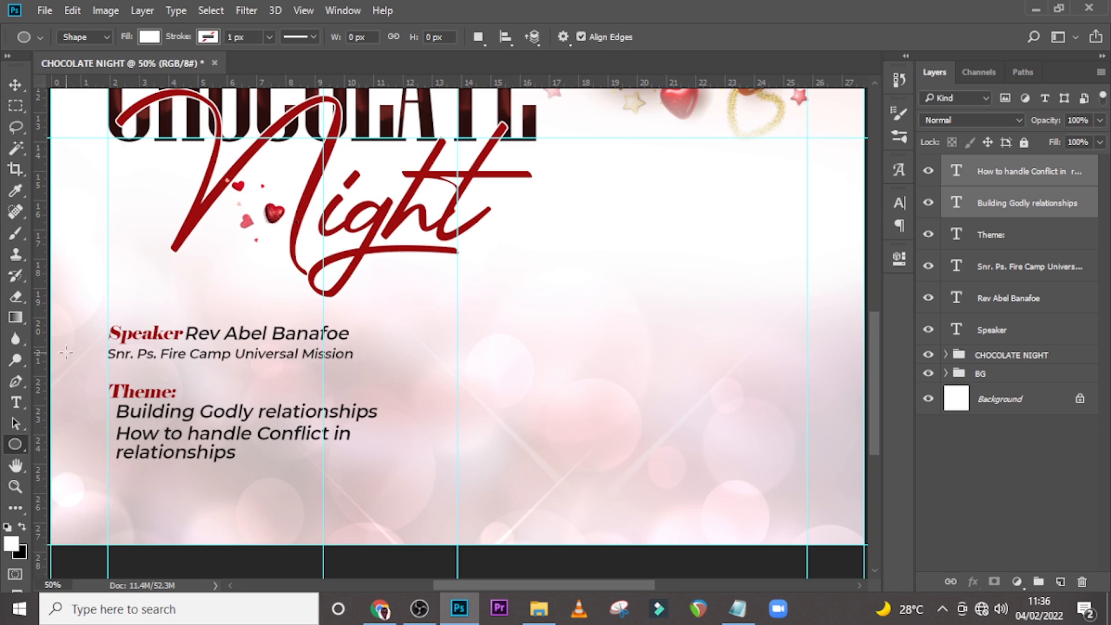
left_click_drag(67, 354, 73, 366)
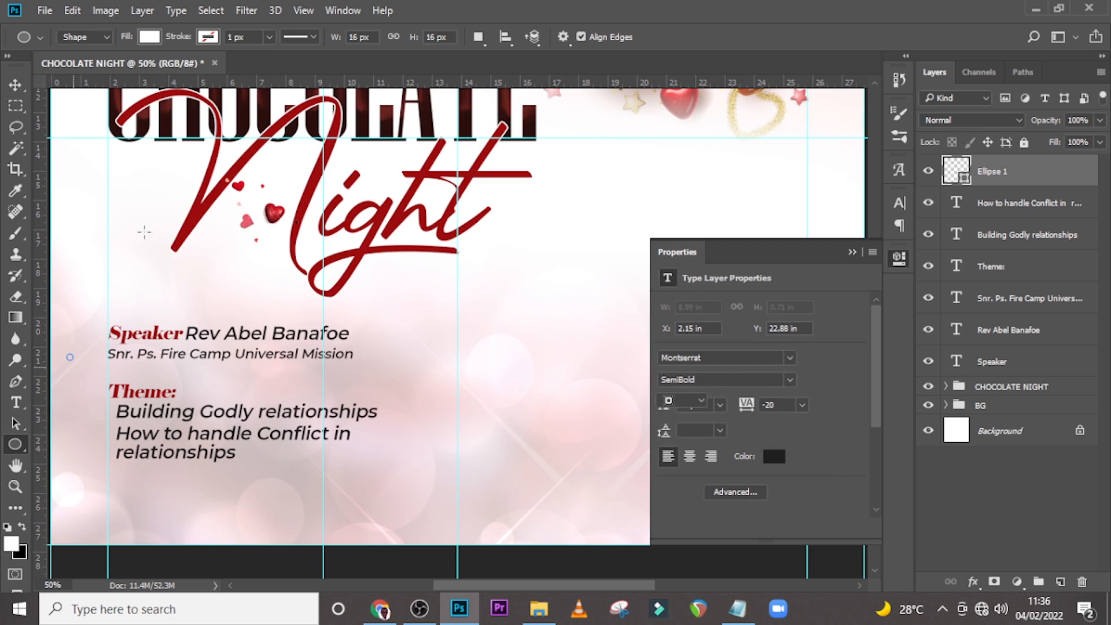
Set the circle's fill color to #181818.
left_click(149, 37)
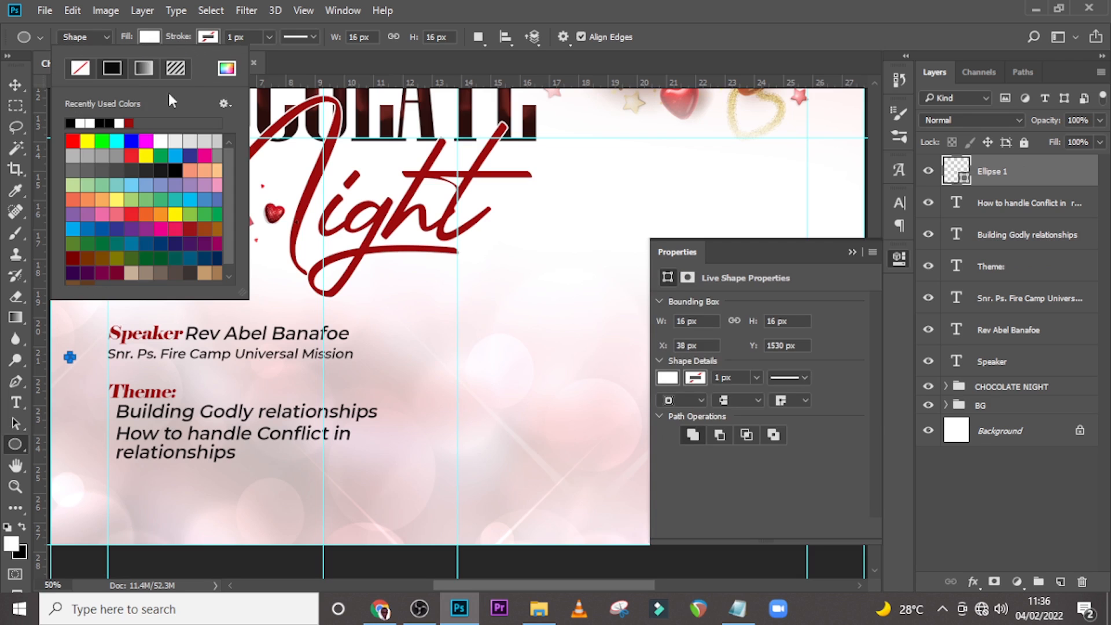
left_click(226, 69)
type("1")
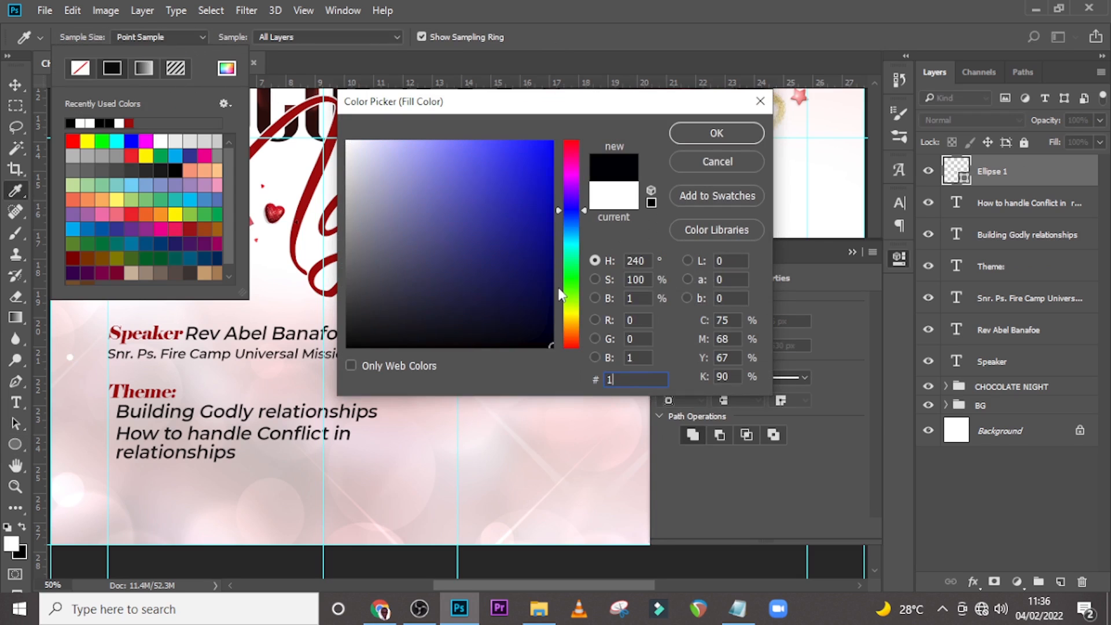
type("81")
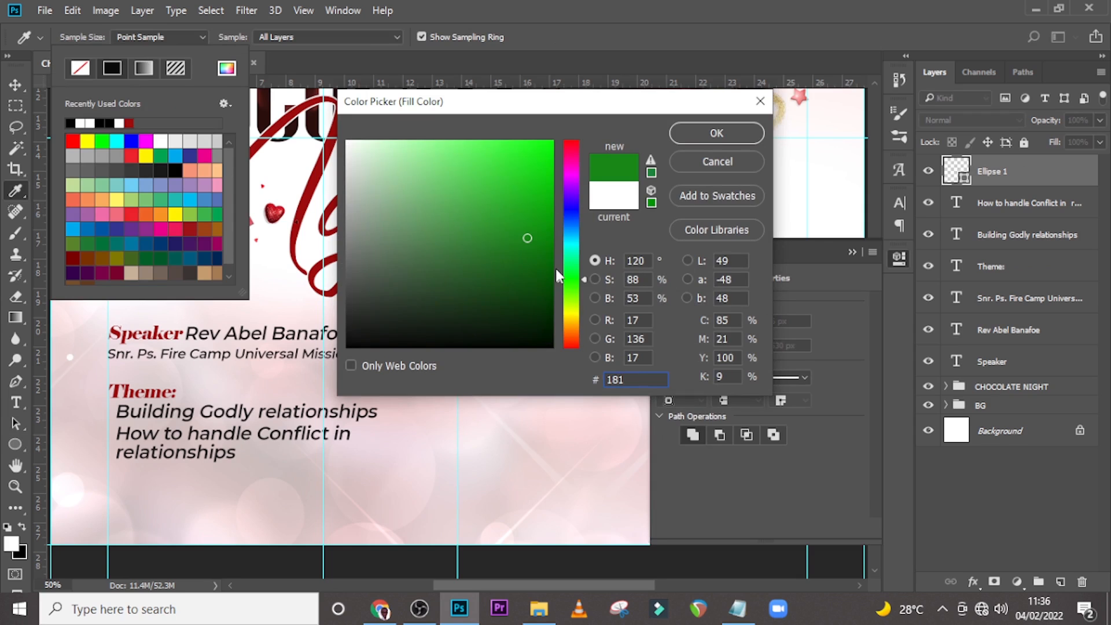
type("818")
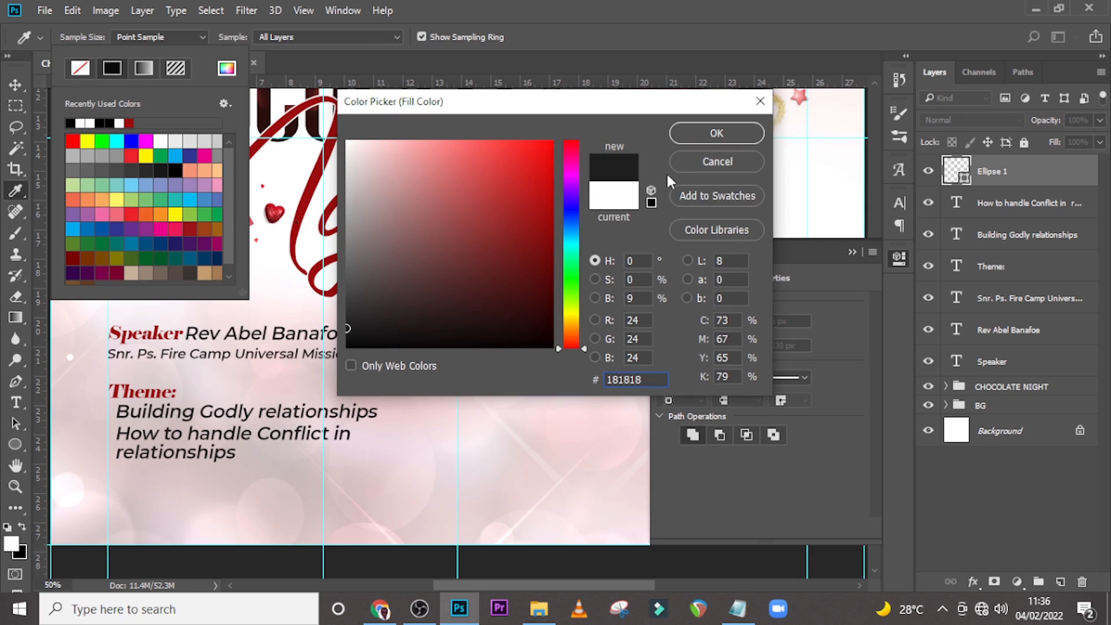
key("Return")
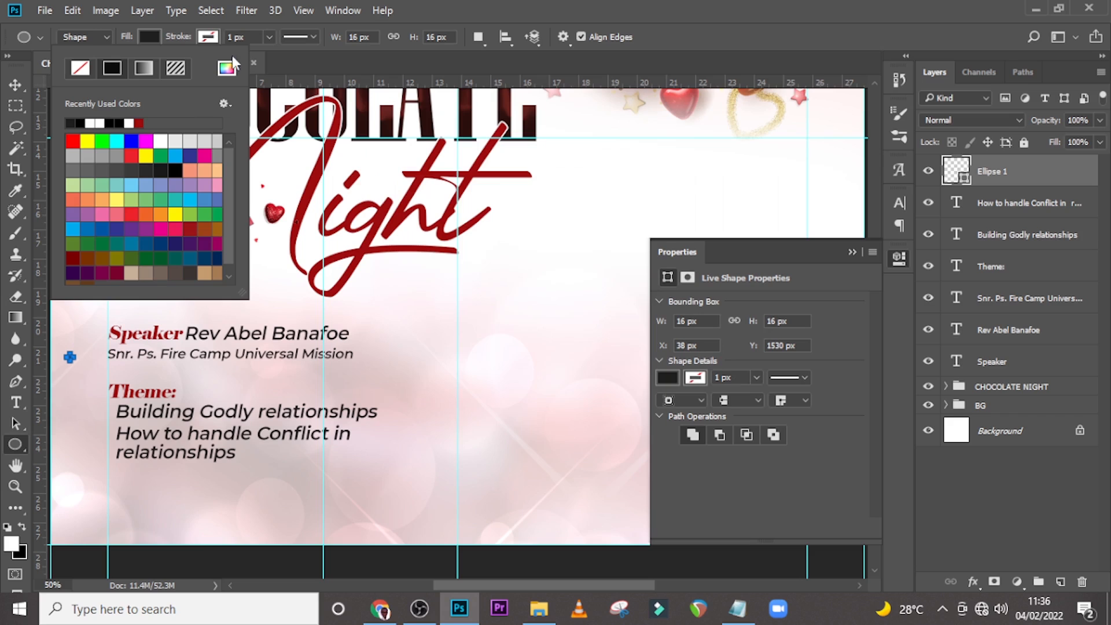
Move the circle in front of "Building Godly relationships" as a bullet and align it with the line.
left_click(443, 7)
key("v")
left_click_drag(67, 371, 109, 418)
key("ctrl+plus")
key("ctrl+plus")
left_click_drag(478, 582, 358, 582)
scroll(414, 463, "down", 2)
key("Up")
key("Up")
key("Up")
key("Up")
key("Up")
key("Up")
key("Down")
Duplicate the bullet and position the copy in front of the "How to handle Conflict" line.
key("ctrl+j")
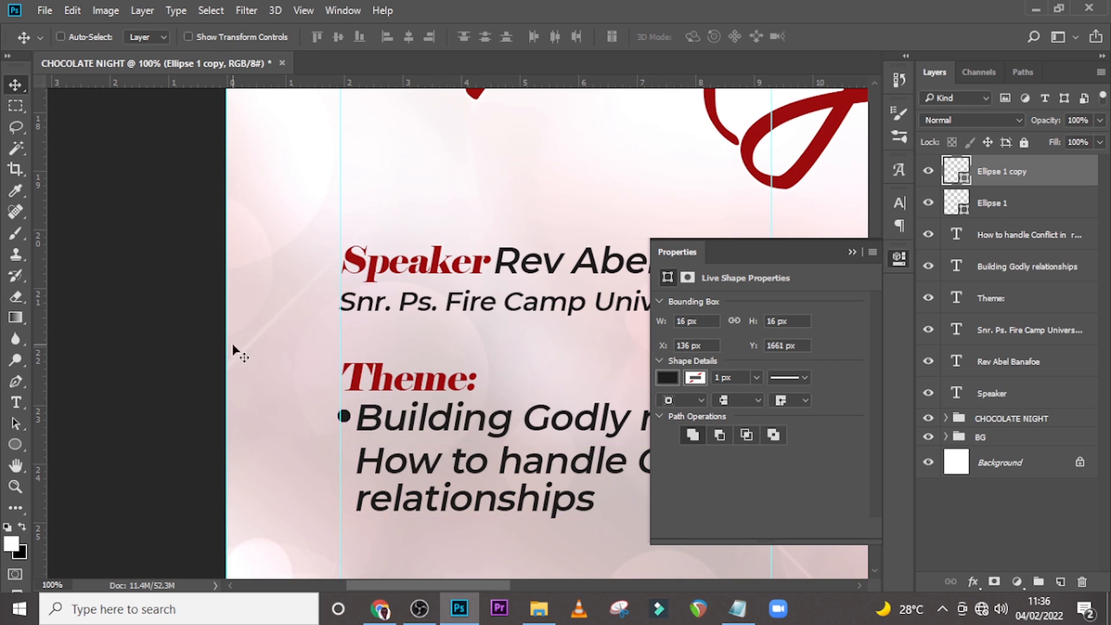
left_click_drag(343, 417, 341, 466)
key("Up")
key("Up")
key("Up")
key("Up")
key("Up")
key("Up")
key("Up")
key("Up")
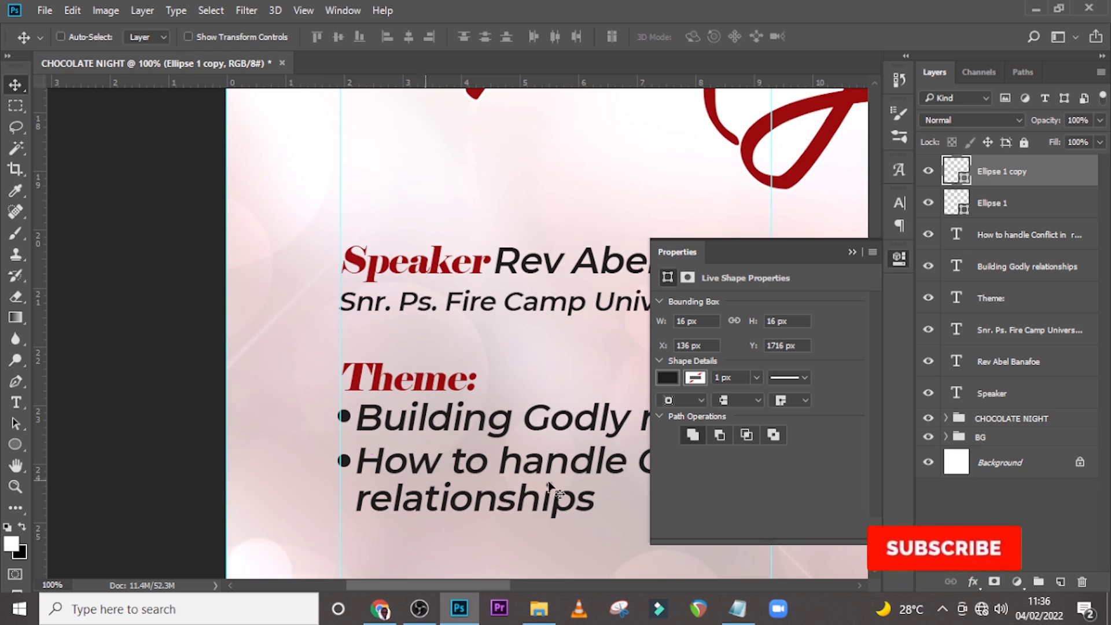
Nudge both bullet circles one pixel to the right.
left_click(993, 205, "ctrl")
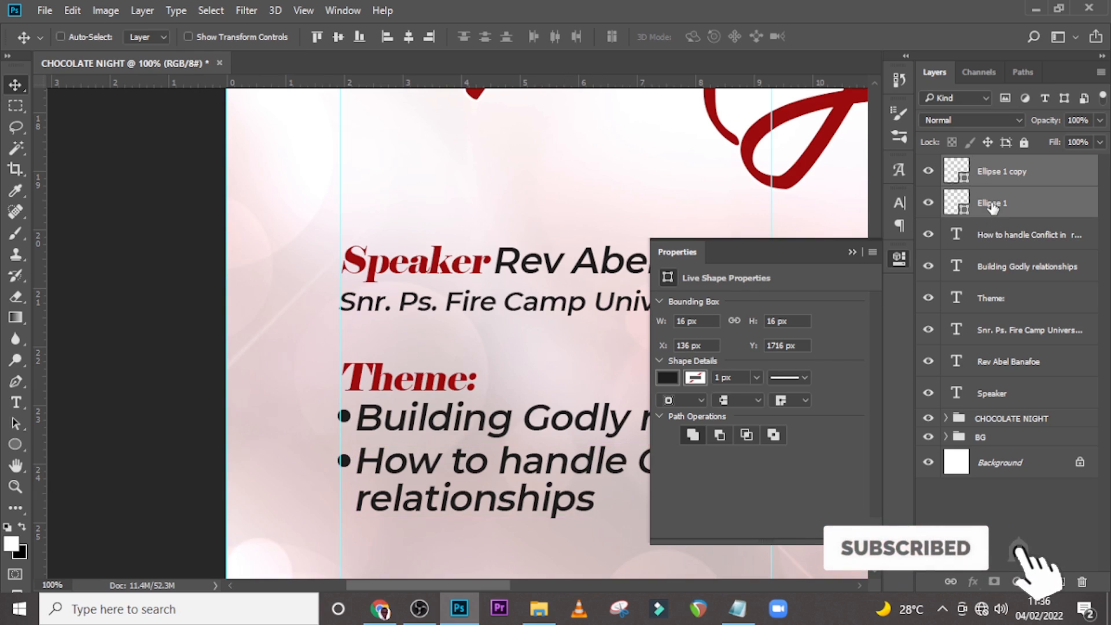
key("Right")
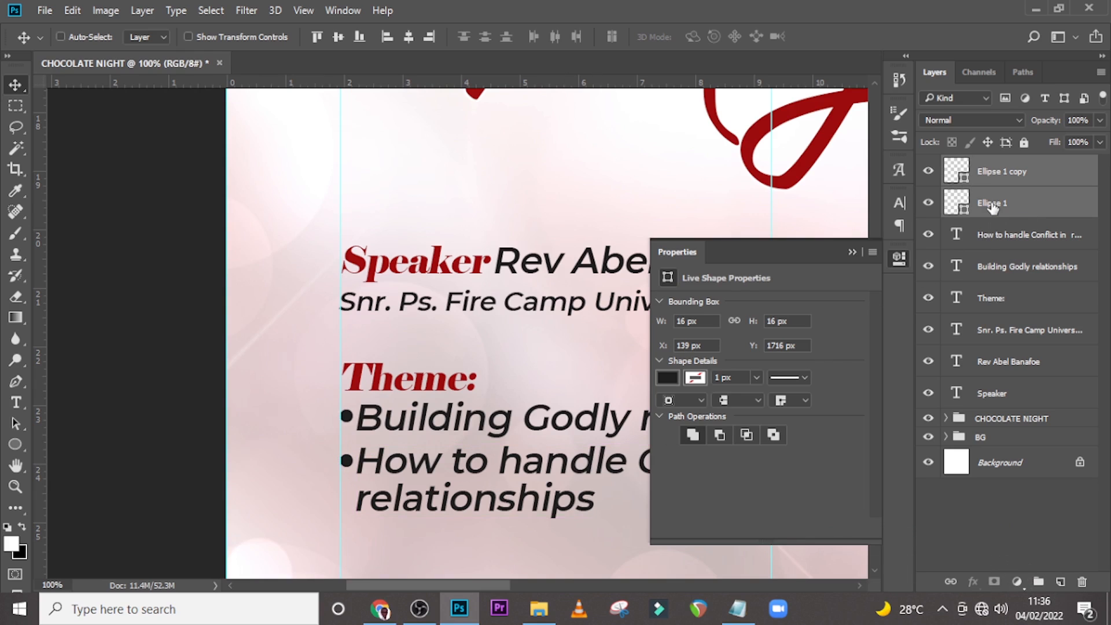
key("ctrl+0")
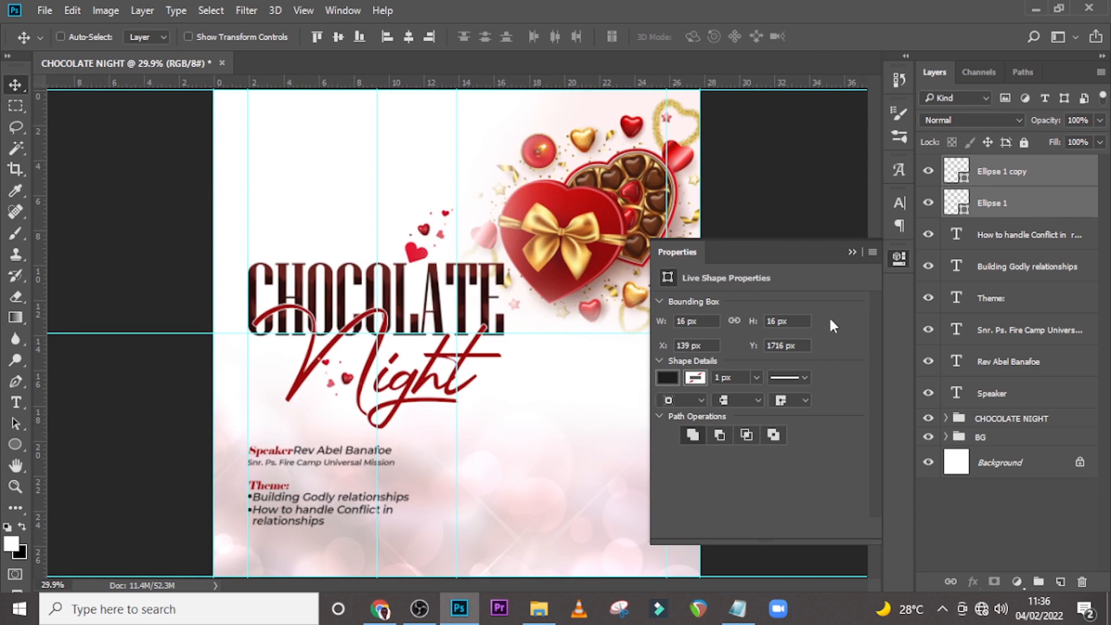
left_click(853, 252)
left_click(1017, 173)
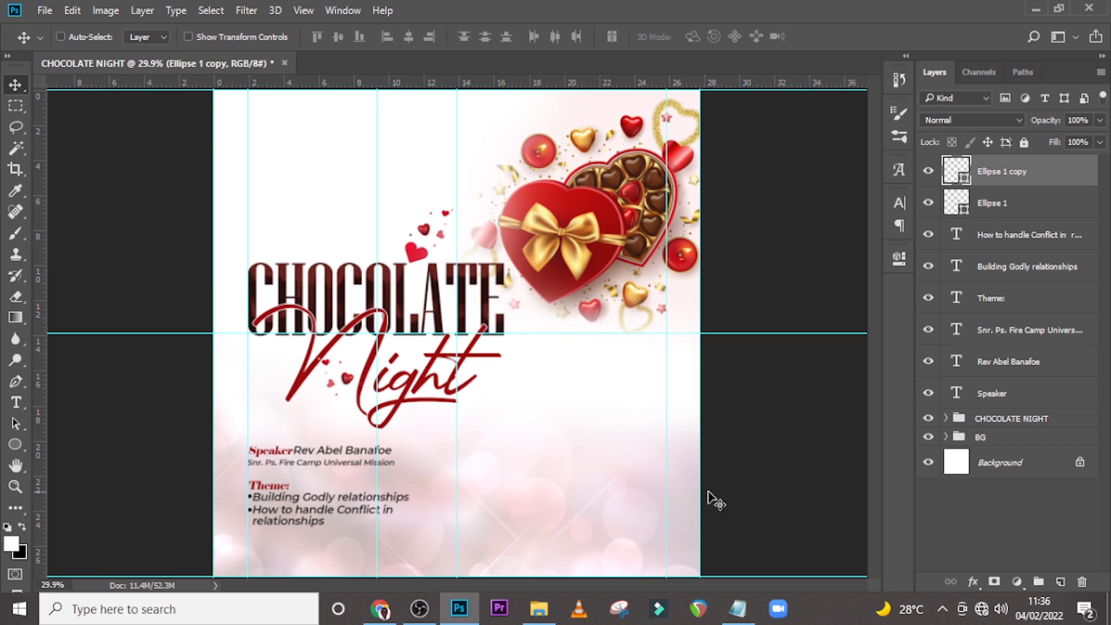
Add a new text layer near the bottom with "There will be free chocolate for everyone" pasted from Notepad.
mouse_move(544, 618)
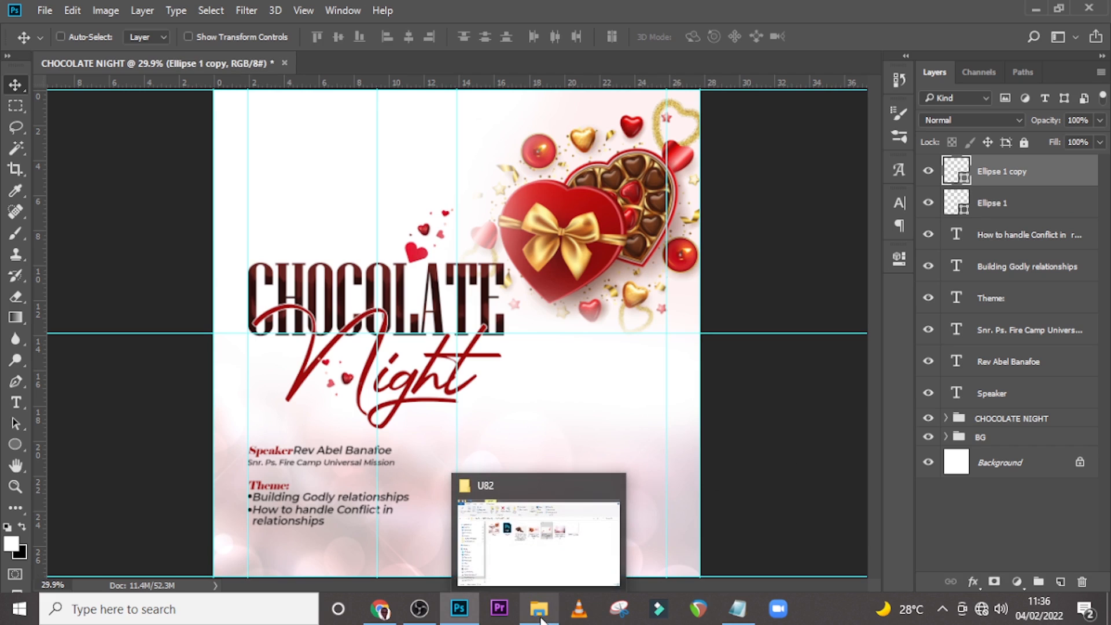
left_click(737, 609)
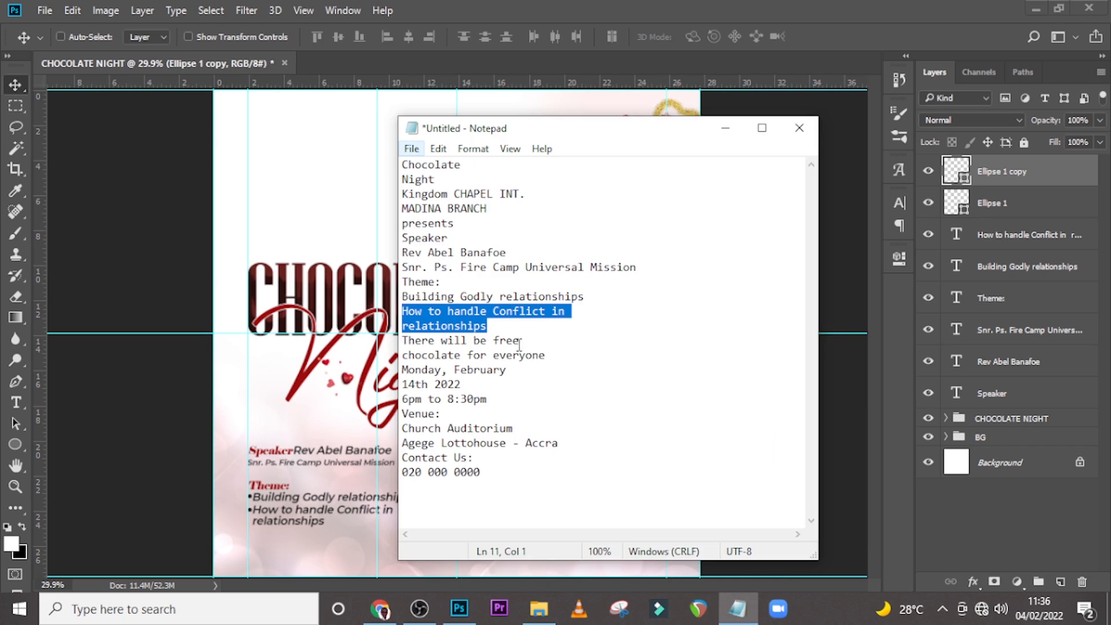
left_click_drag(547, 355, 403, 341)
key("ctrl+c")
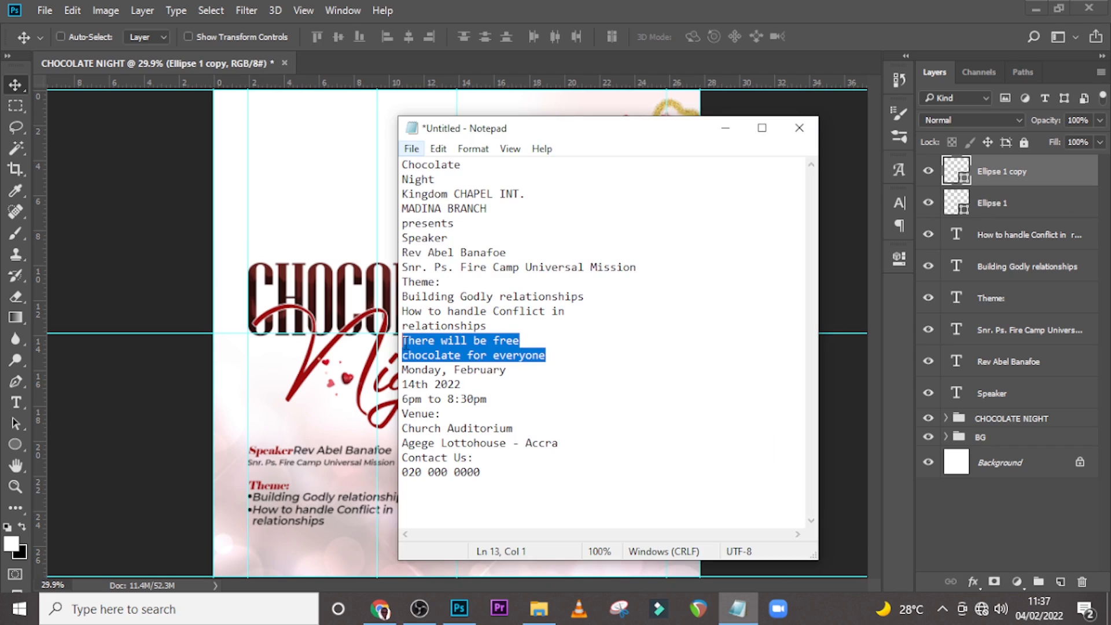
left_click(504, 7)
key("t")
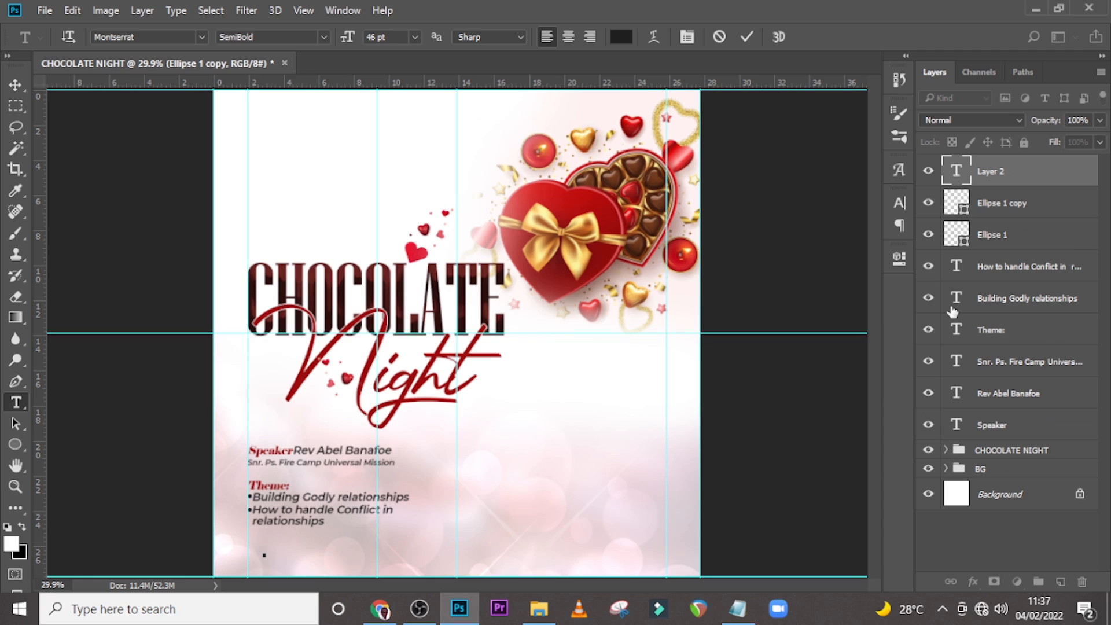
key("ctrl+v")
left_click(992, 173)
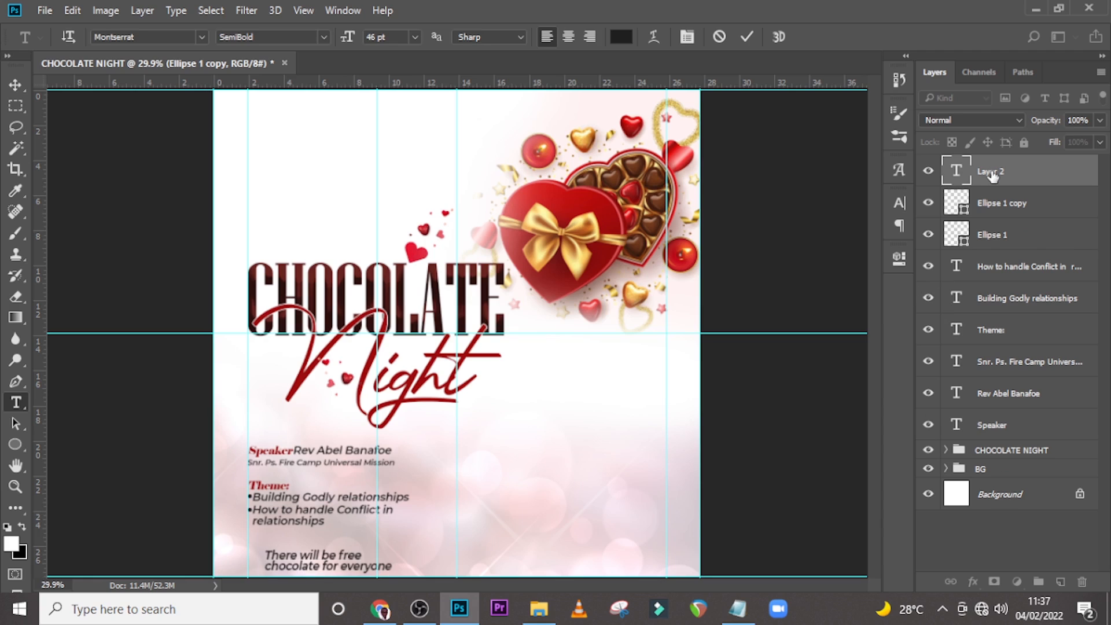
Set the free chocolate text's font style to Montserrat ExtraBold.
left_click(899, 200)
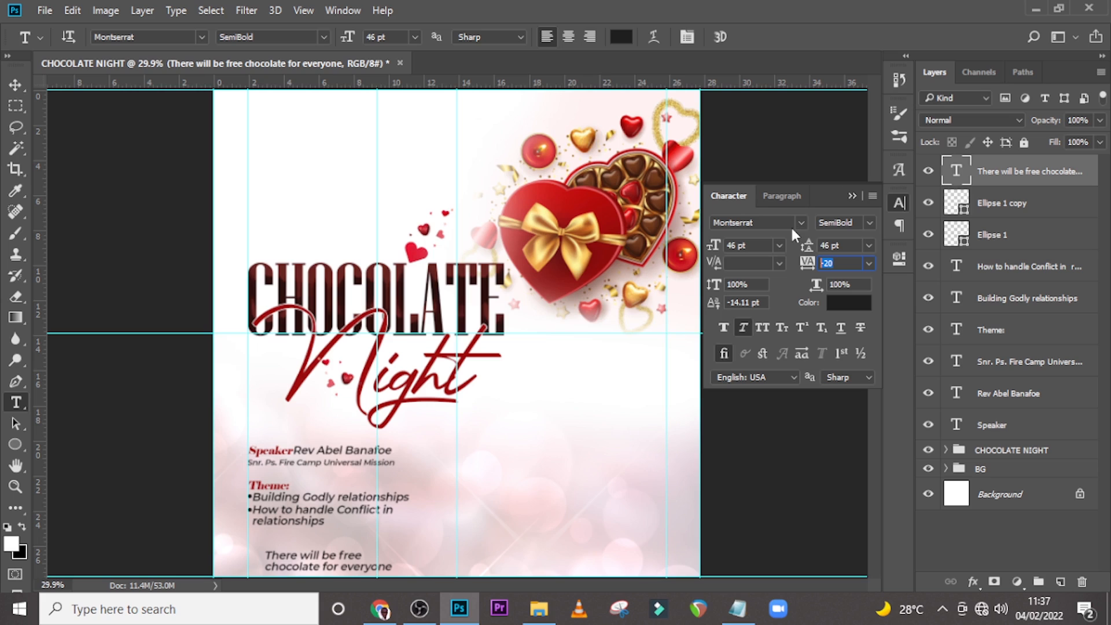
left_click(869, 223)
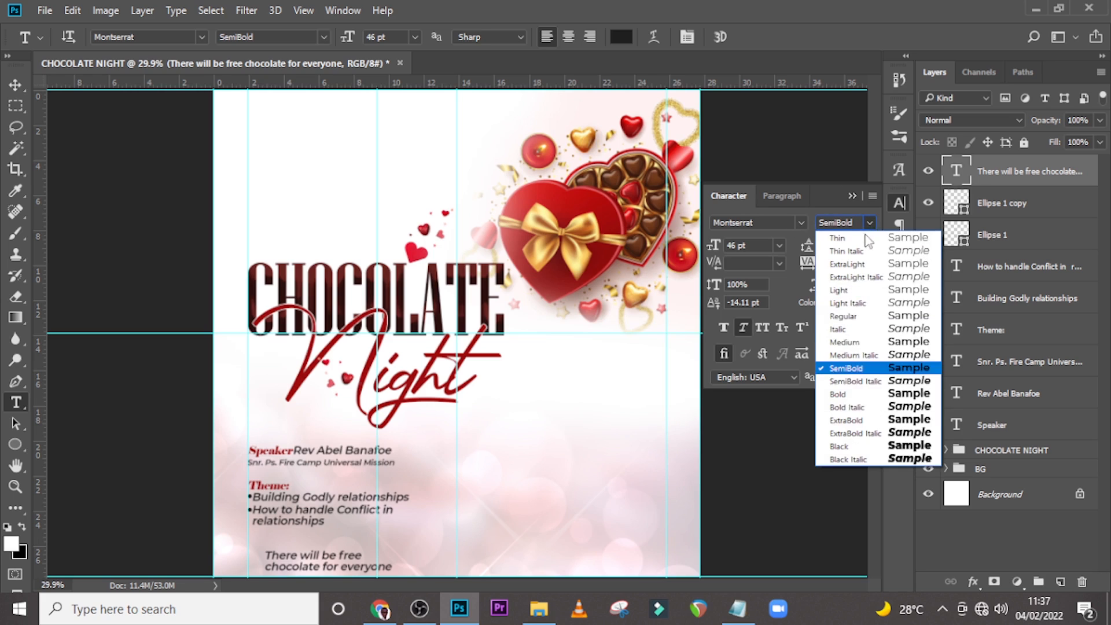
left_click(858, 423)
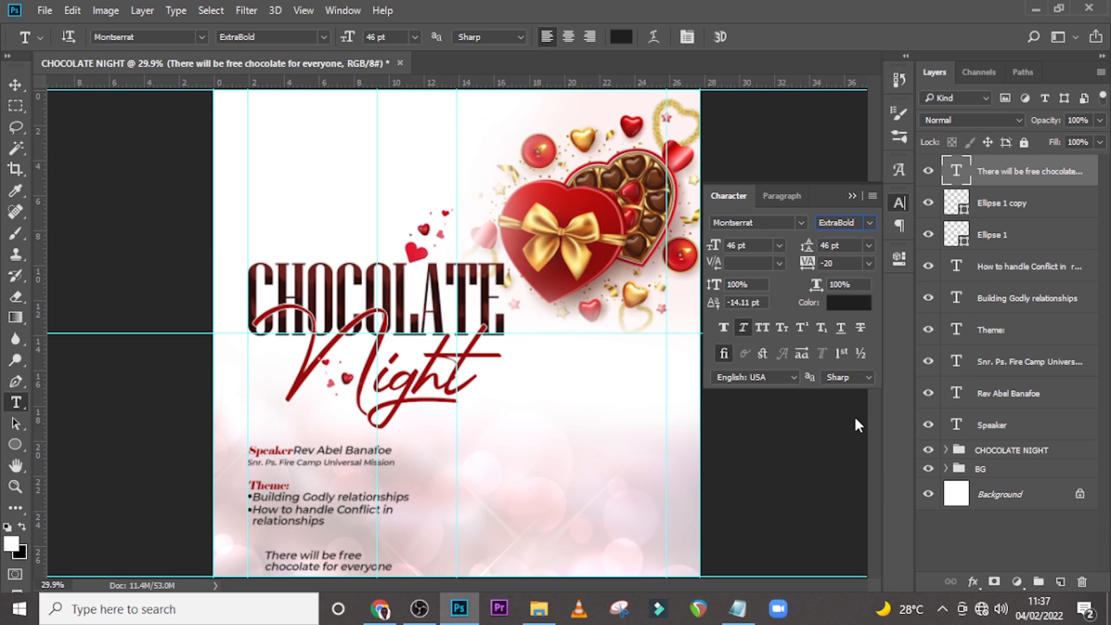
Set the free chocolate text's font size to 26 pt and its leading to 31 pt.
left_click(755, 247)
type("26")
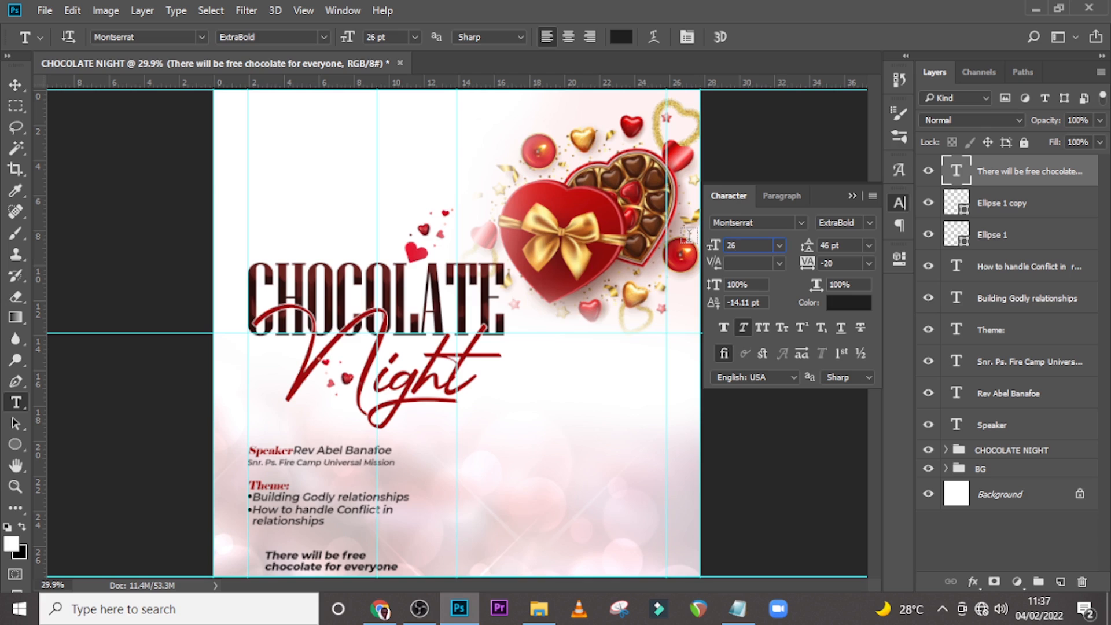
key("Return")
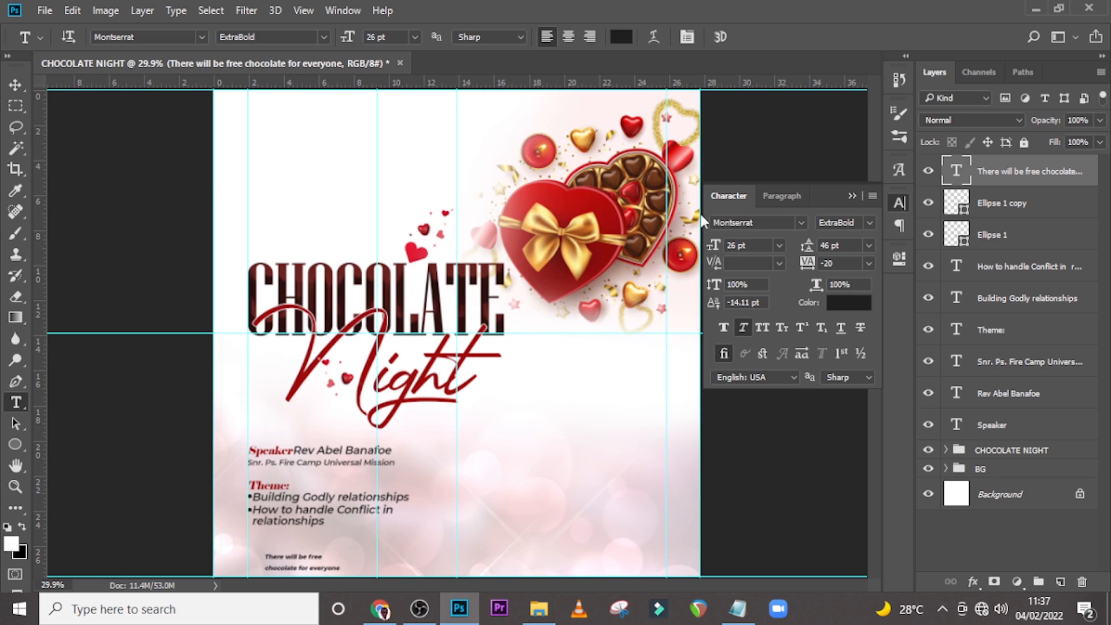
left_click_drag(838, 265, 820, 263)
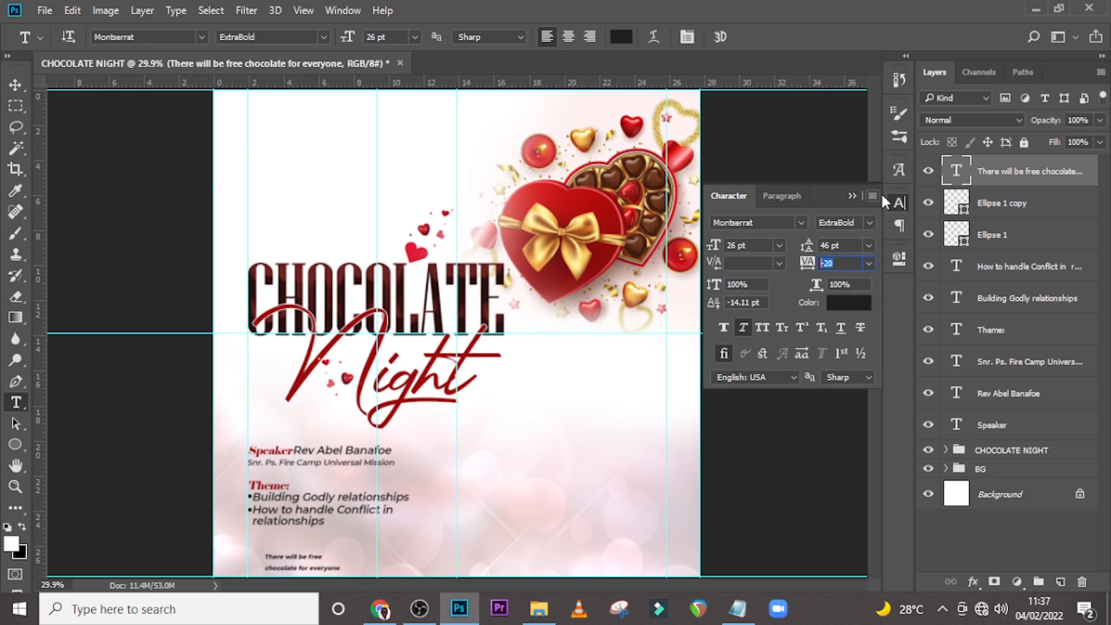
left_click_drag(845, 244, 820, 245)
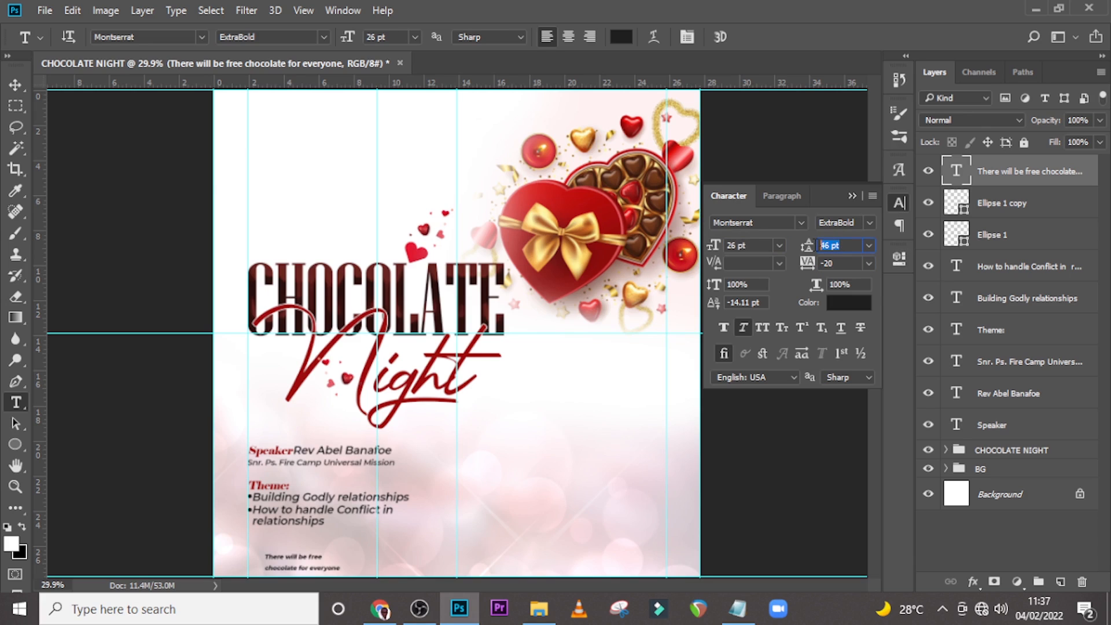
type("31")
key("Return")
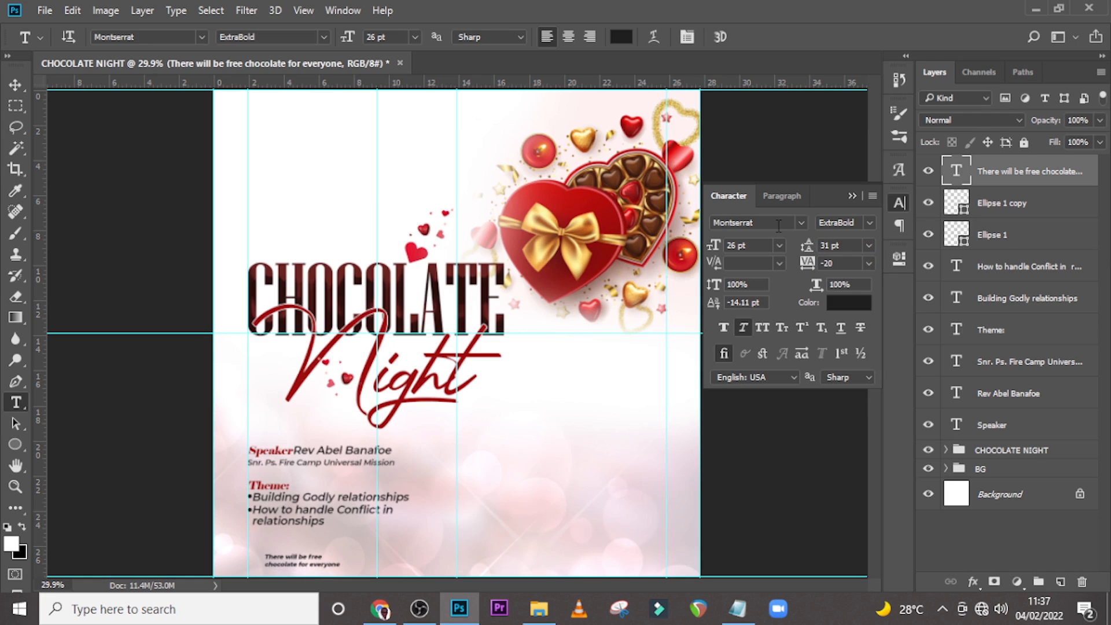
Switch the free chocolate text to all caps and color it #9e0404 sampled from the Night title.
left_click(762, 327)
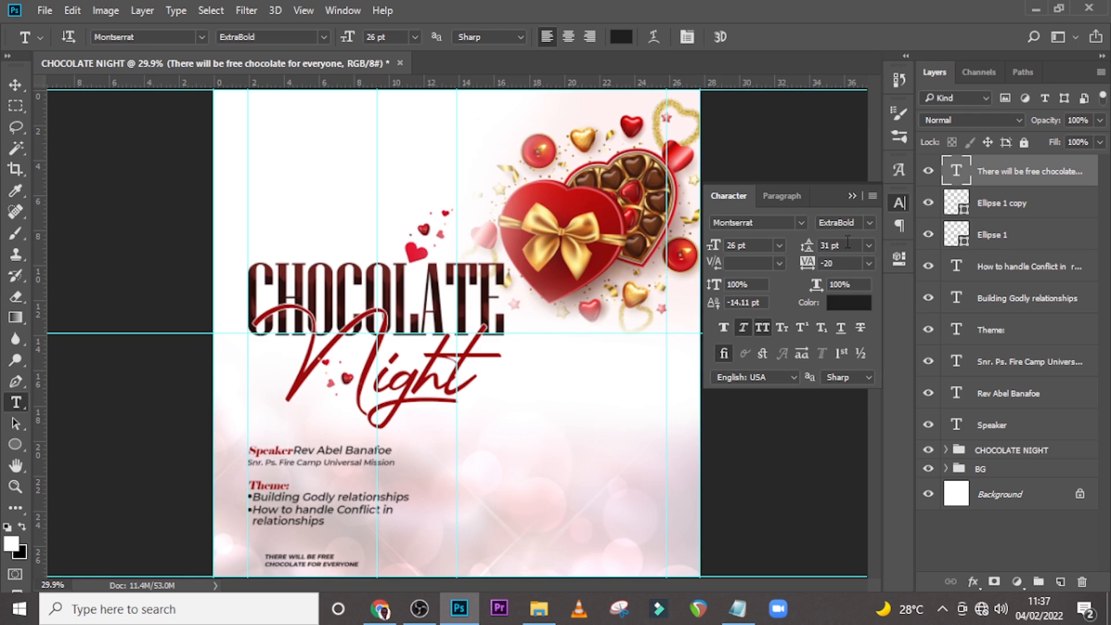
left_click(850, 307)
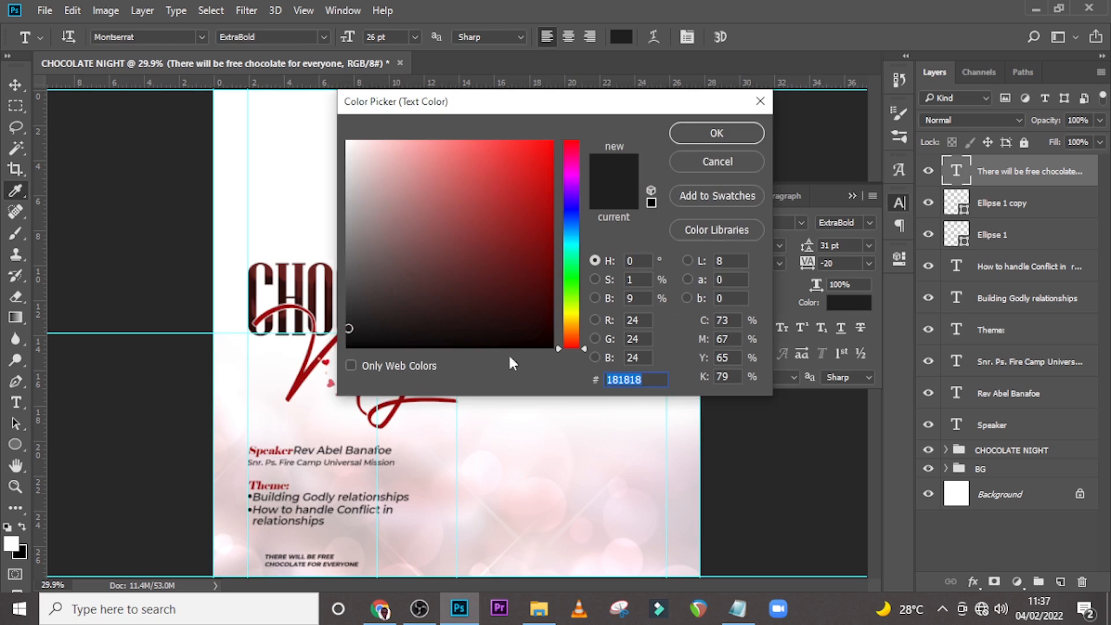
left_click(301, 380)
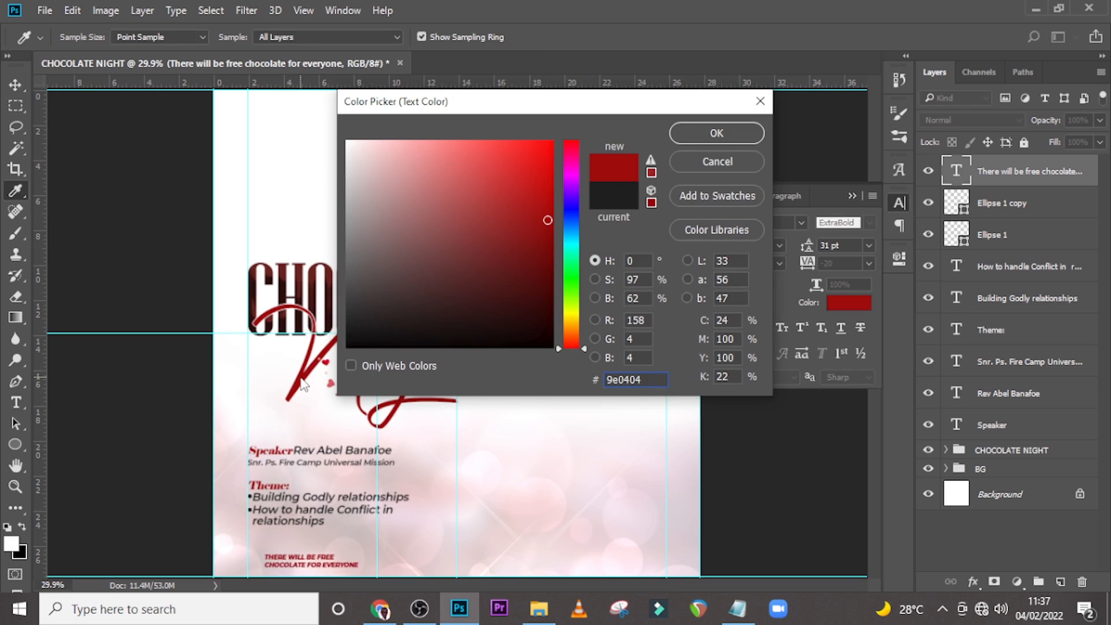
left_click(717, 135)
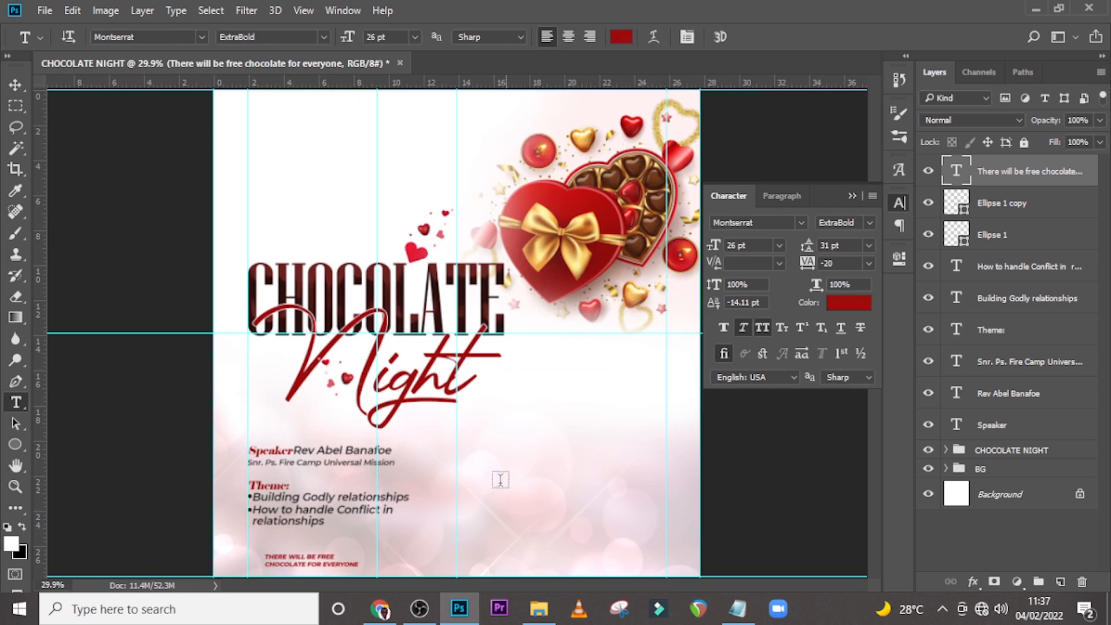
Shift the free chocolate text slightly and place a chocolate bar image onto the canvas.
key("v")
left_click_drag(304, 564, 313, 558)
left_click(539, 608)
left_click_drag(428, 206, 448, 398)
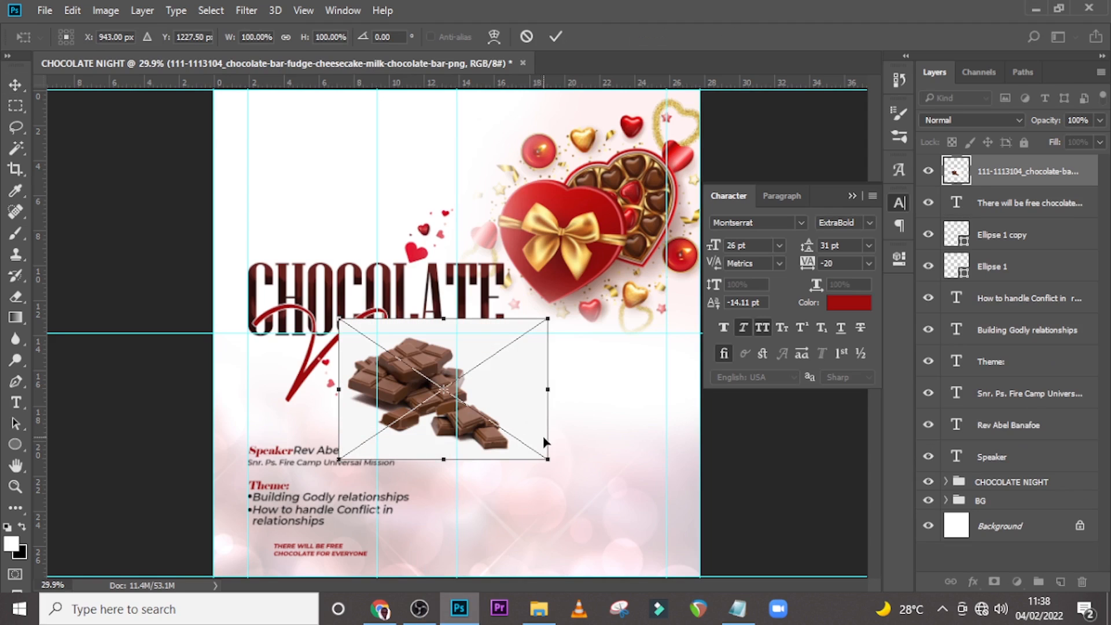
key("Return")
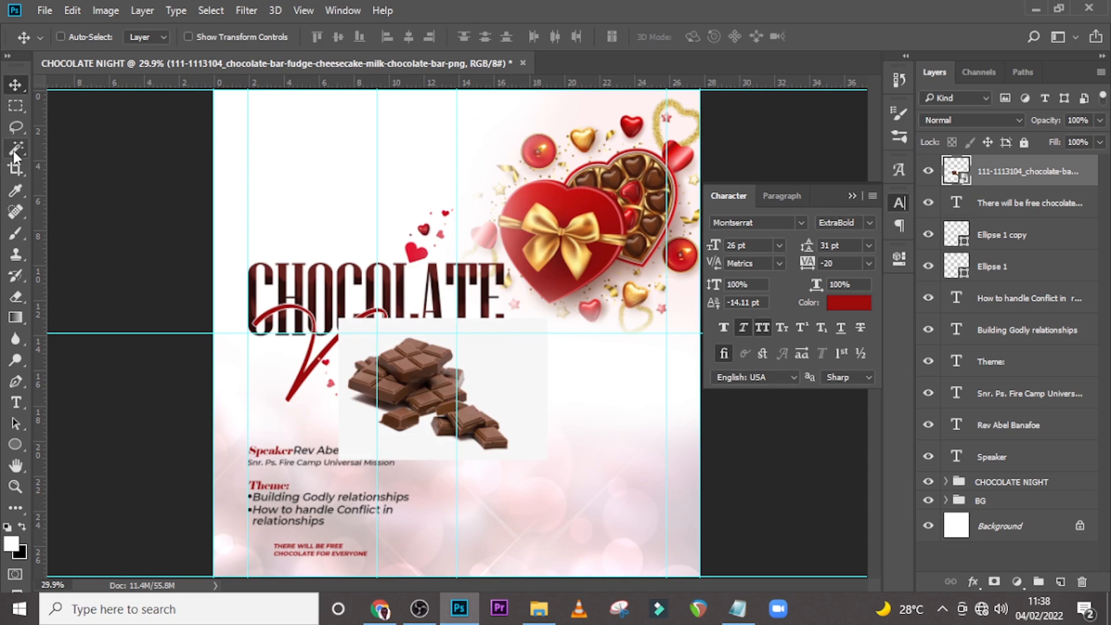
Mask out the chocolate image's white background using an inverted Magic Wand selection, and move its layer below the text.
left_click(15, 152)
left_click(355, 347)
right_click(355, 348)
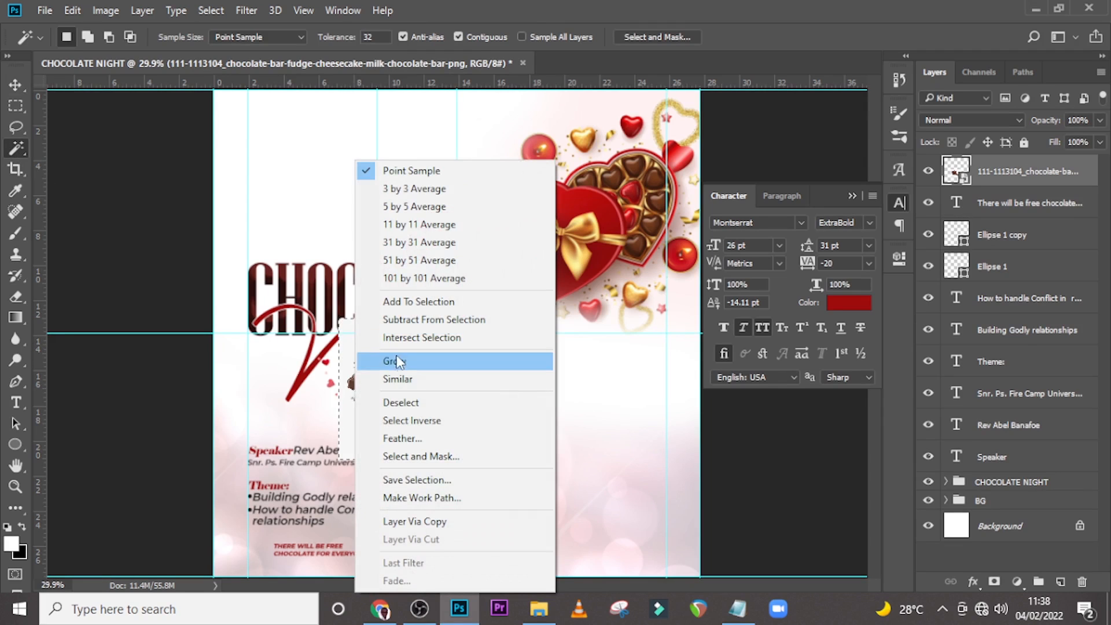
left_click(403, 422)
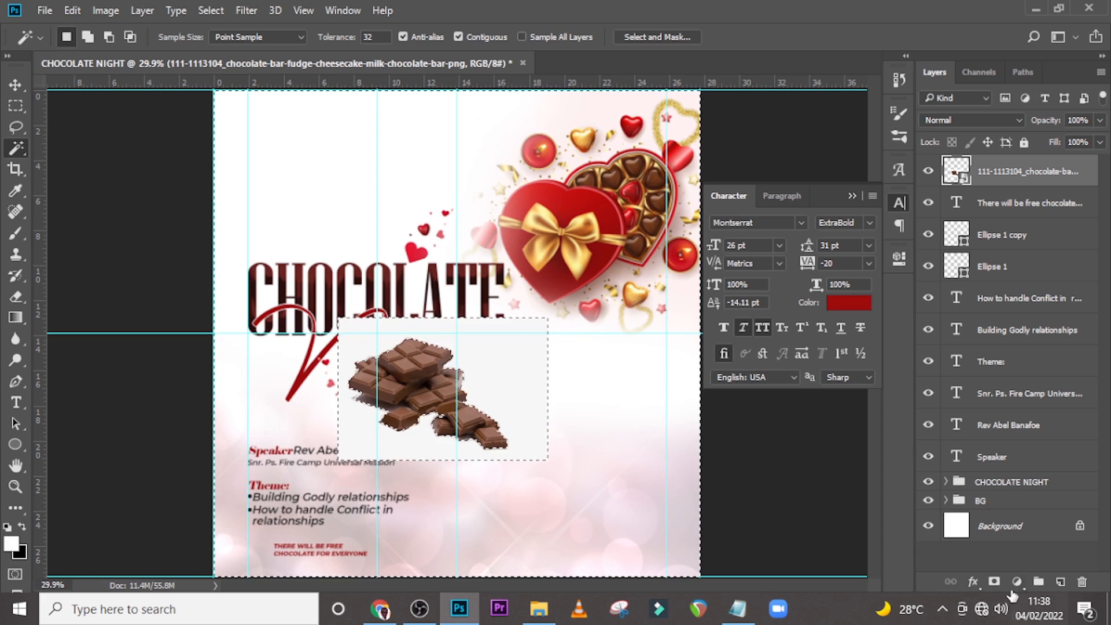
left_click(995, 581)
left_click_drag(1029, 180, 1020, 220)
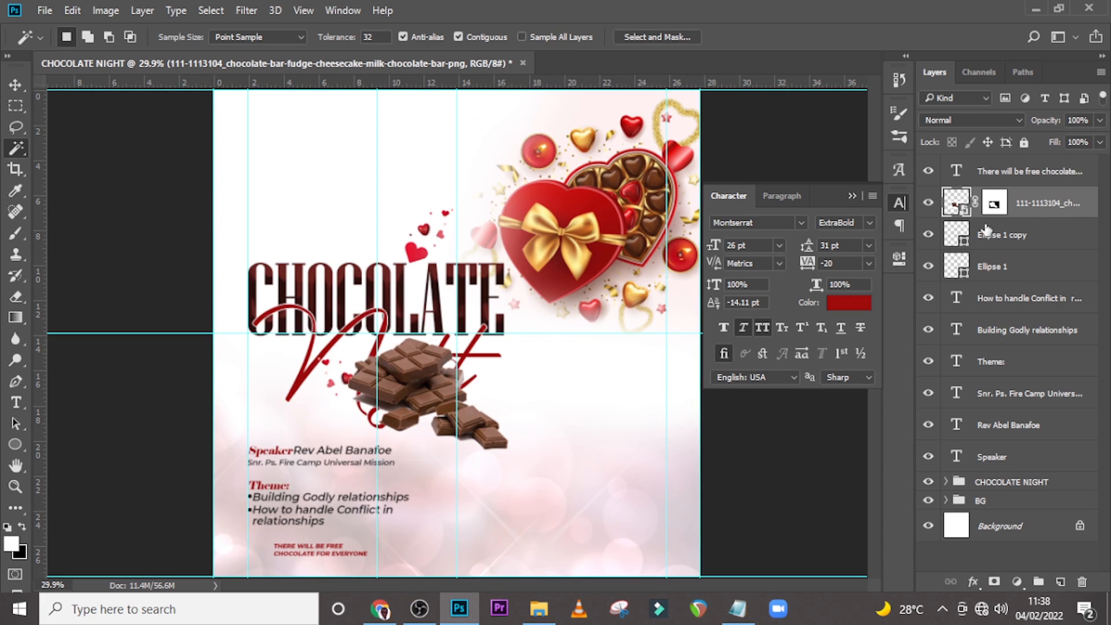
Move the chocolate image to the flyer's lower-left corner and convert it to a smart object.
key("v")
left_click_drag(428, 399, 279, 534)
key("ctrl+t")
key("Return")
right_click(1046, 206)
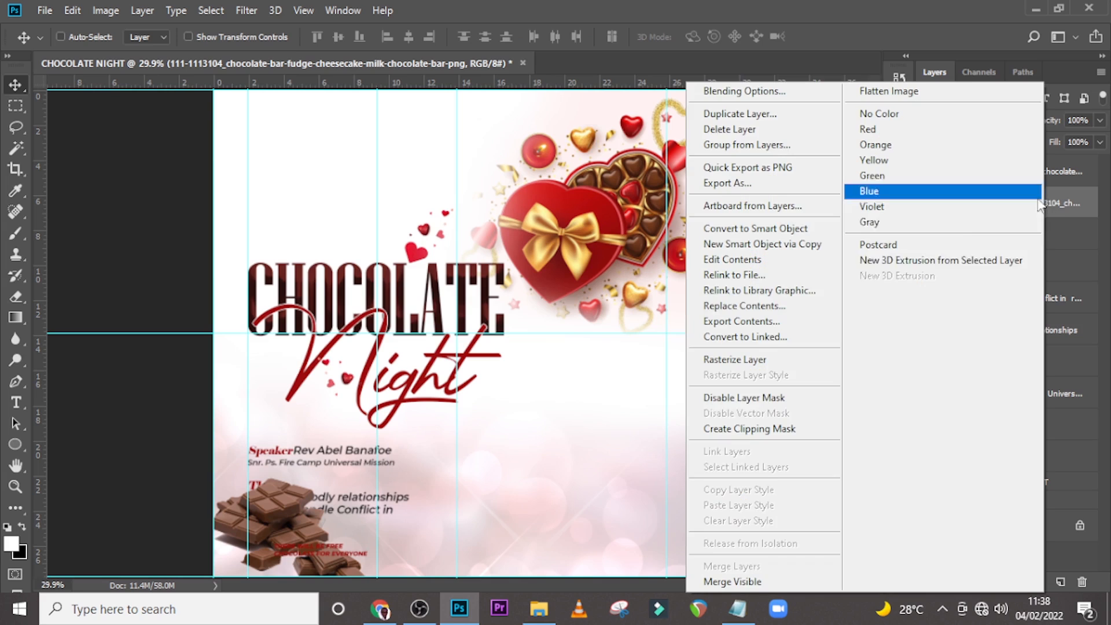
left_click(757, 230)
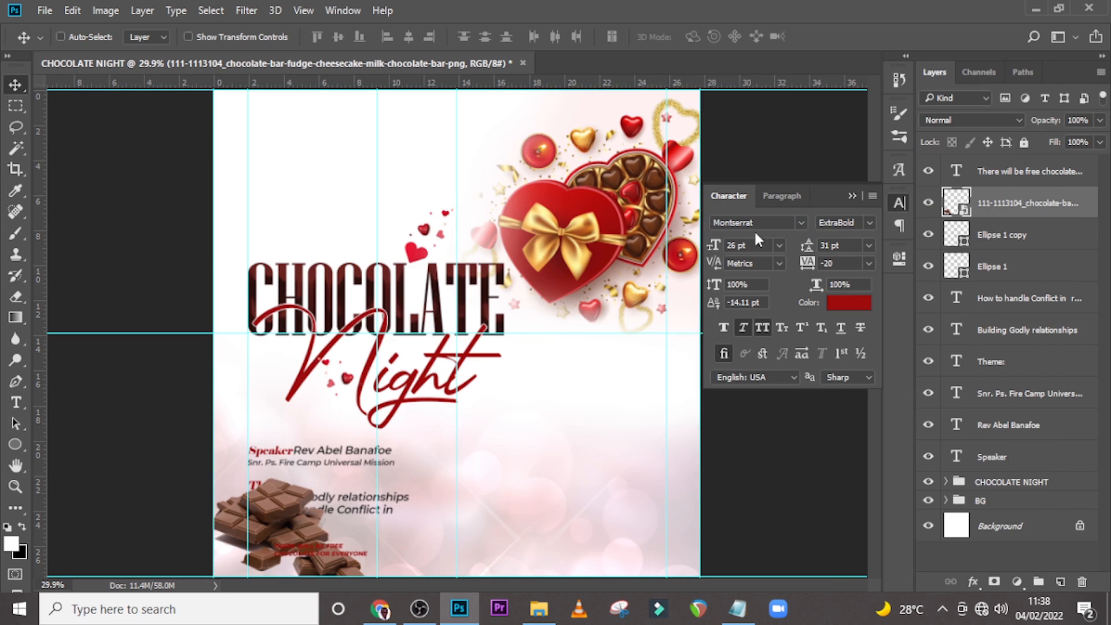
Scale the chocolate image down to about 36% and place it beside the free chocolate text.
key("ctrl+t")
left_click_drag(372, 458, 333, 489)
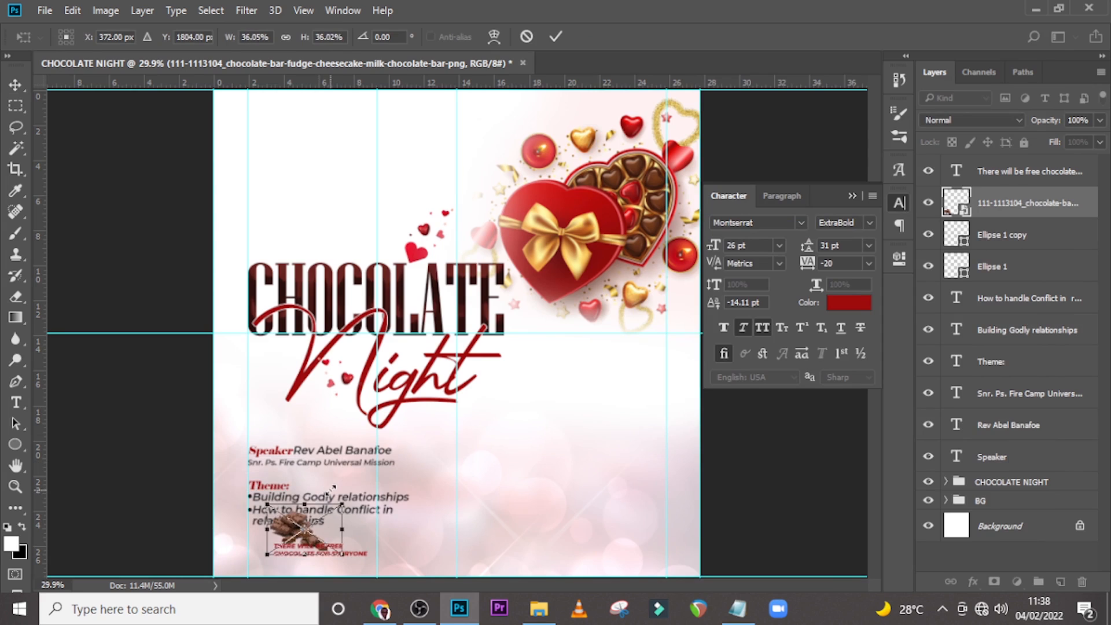
left_click_drag(325, 533, 282, 554)
key("Return")
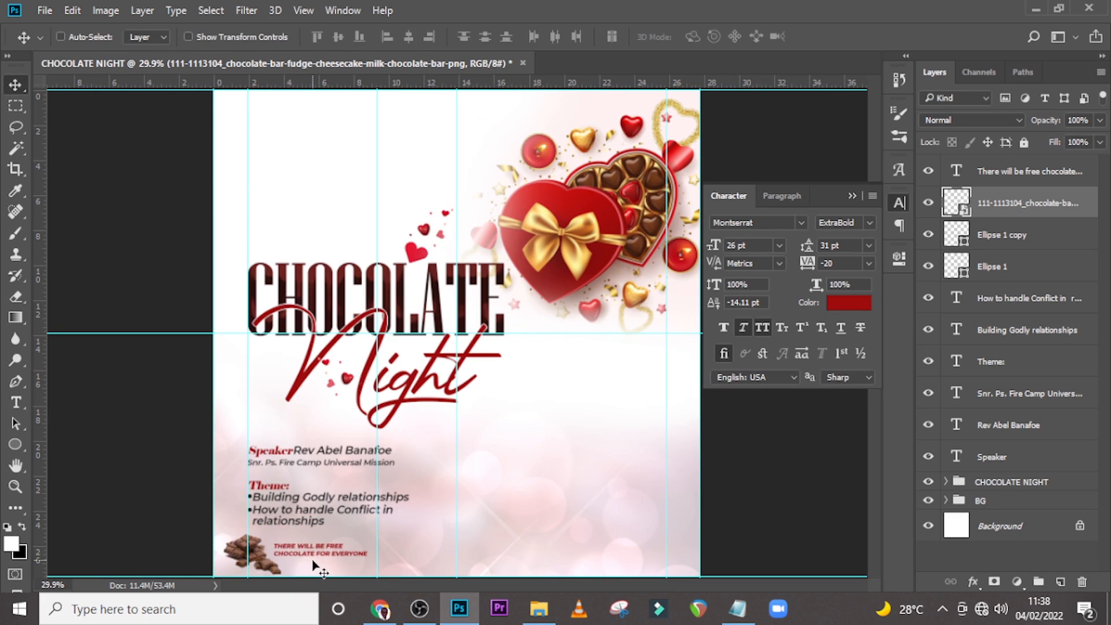
Draw a thin rectangle about 349 x 2 px under the free chocolate text as an underline.
key("ctrl")
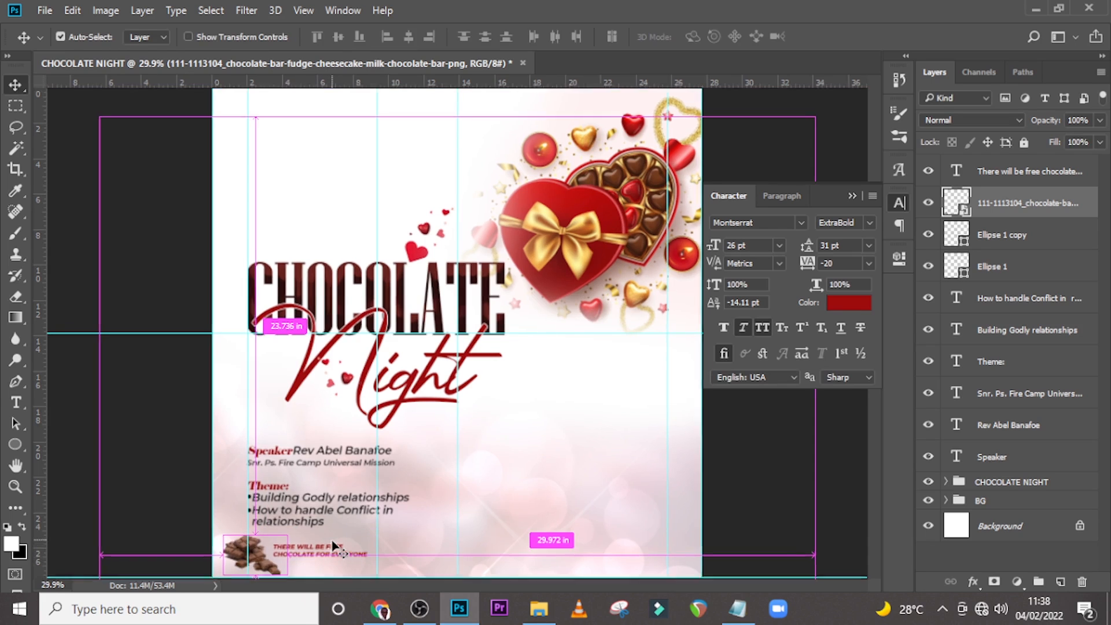
key("ctrl+plus")
key("ctrl+plus")
key("ctrl+plus")
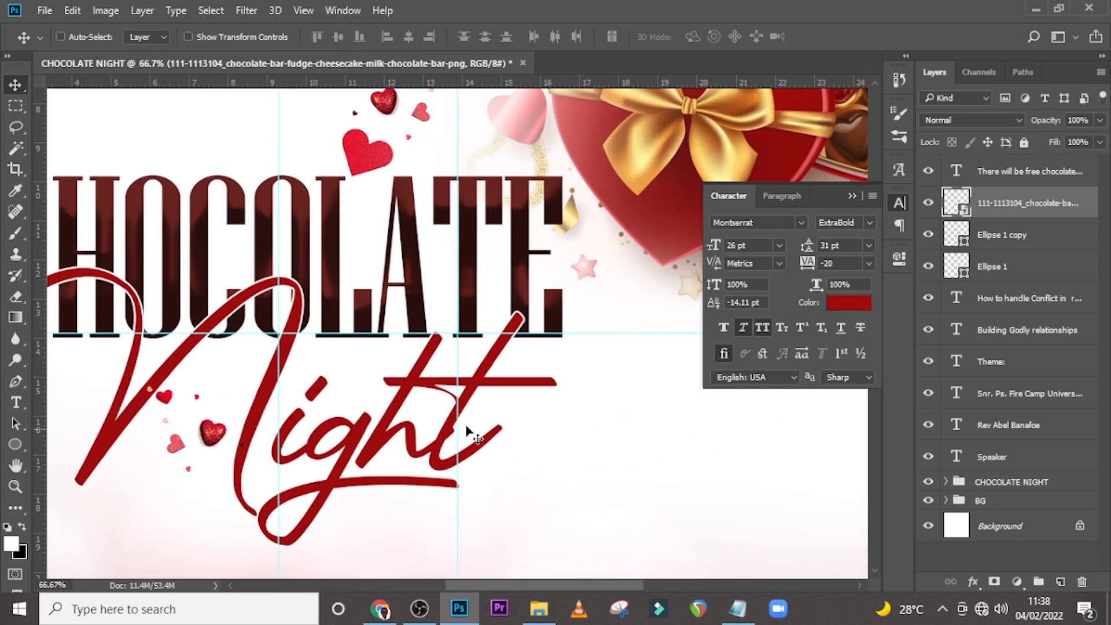
left_click_drag(504, 584, 427, 566)
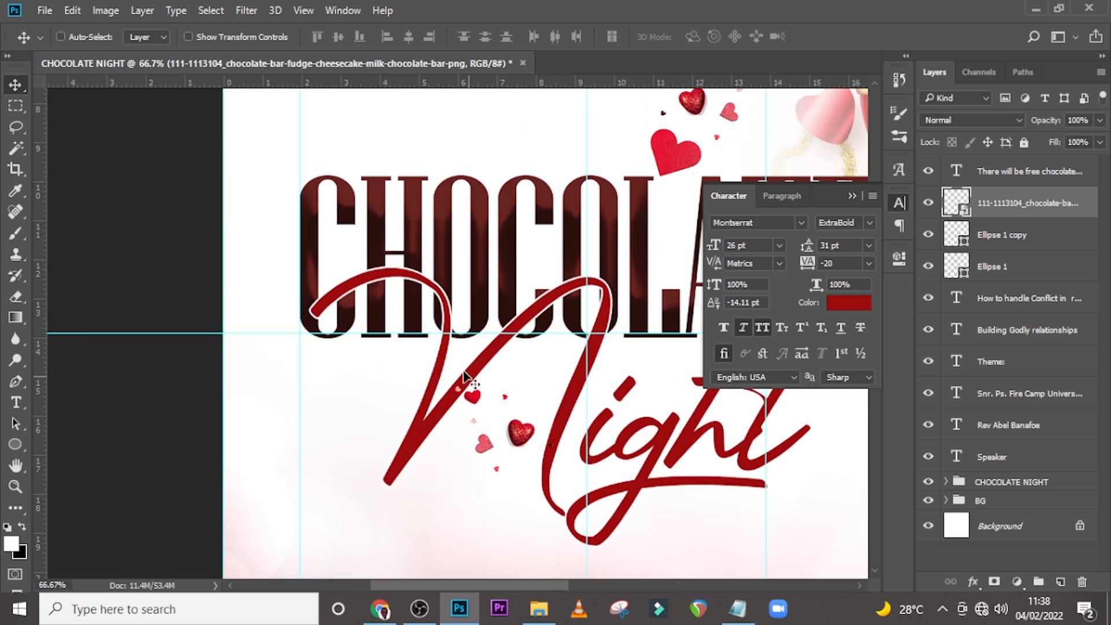
scroll(463, 377, "down", 10)
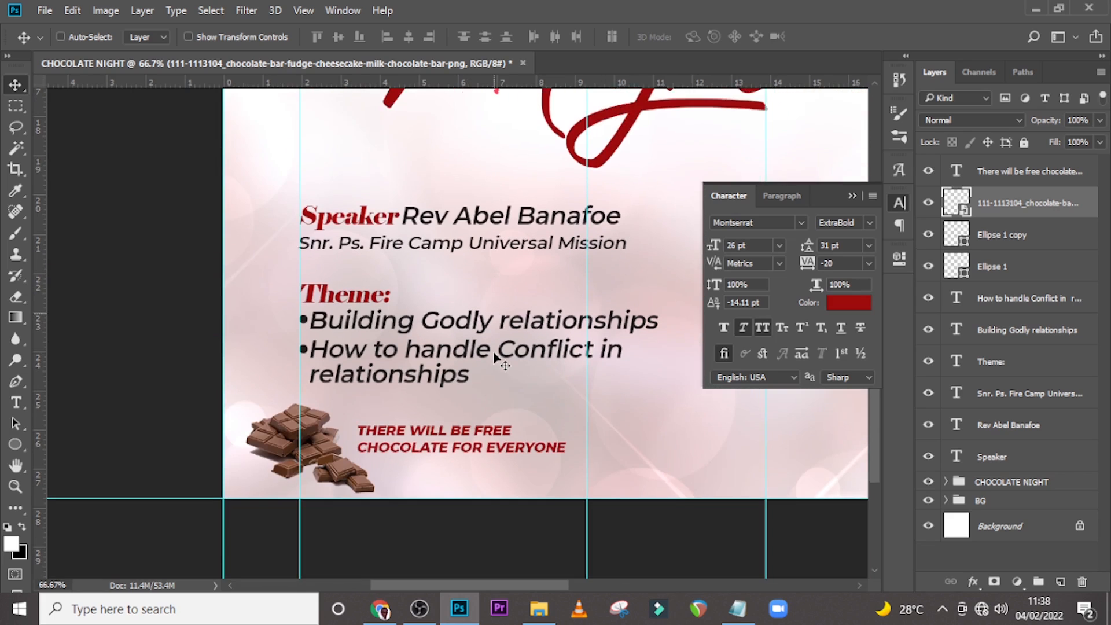
scroll(495, 356, "down", 1)
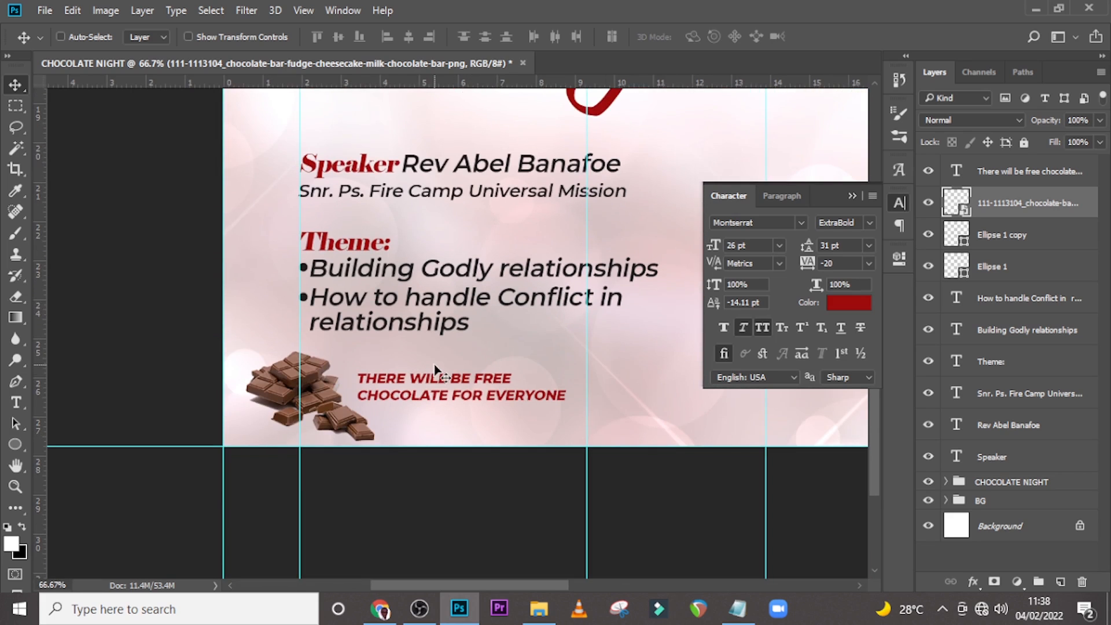
left_click(16, 445)
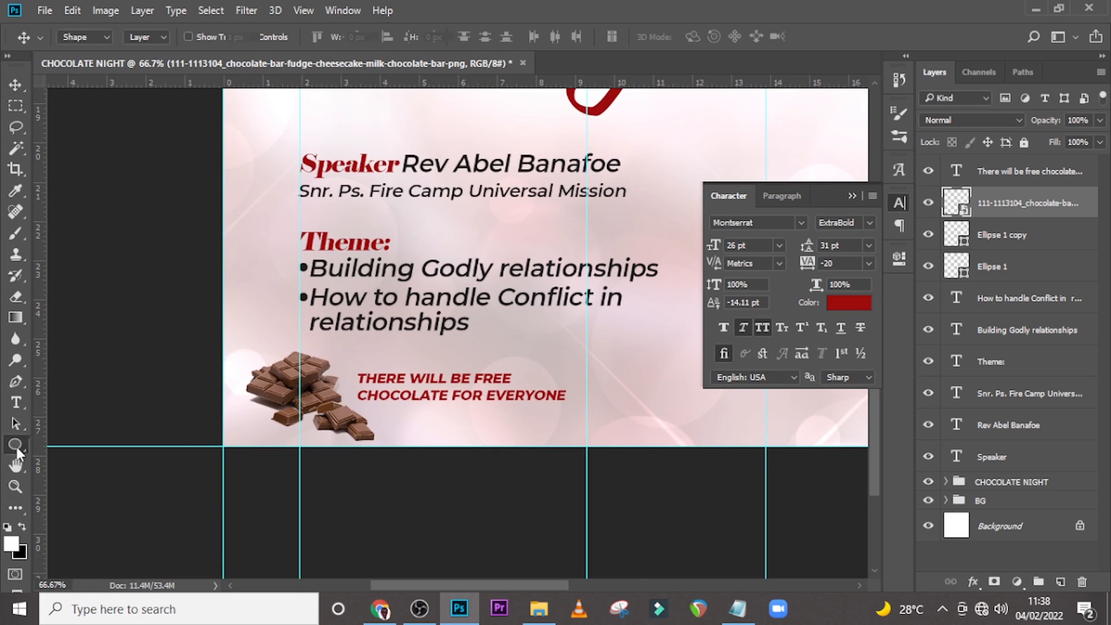
left_click(71, 451)
left_click_drag(366, 416, 556, 415)
Fill the underline rectangle with the red #9e0404 sampled from the design.
left_click(668, 353)
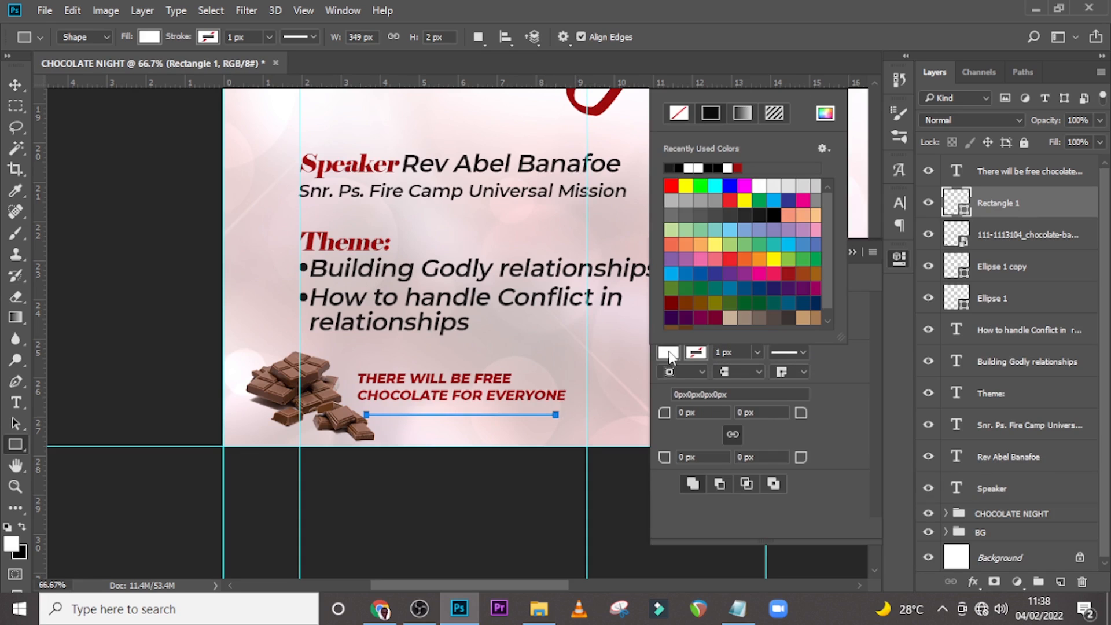
left_click(825, 113)
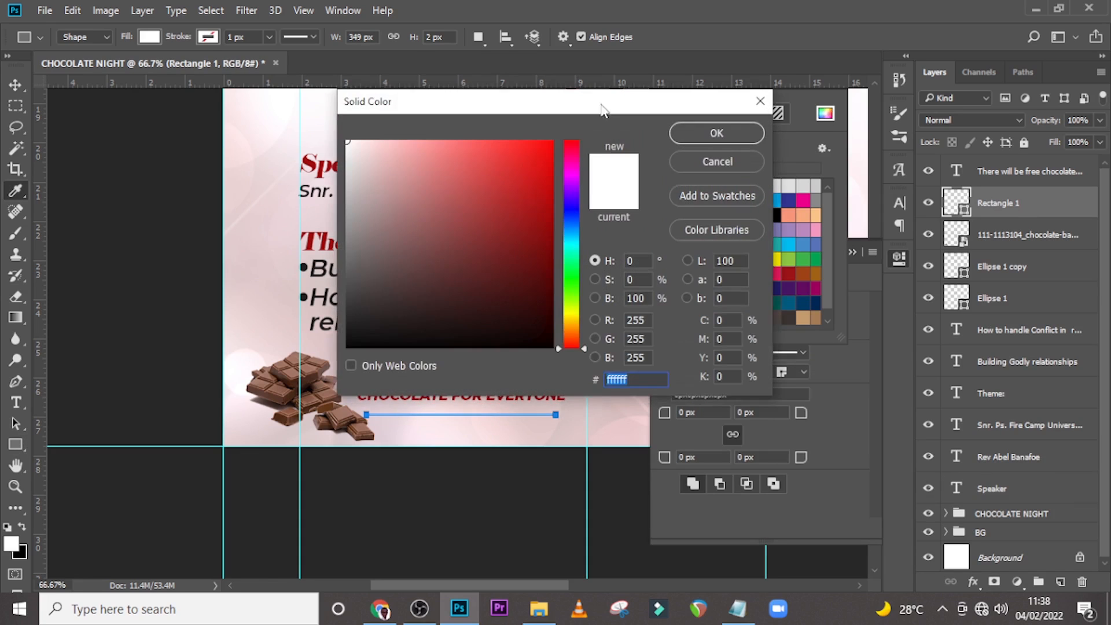
left_click_drag(614, 103, 596, 164)
left_click(608, 105)
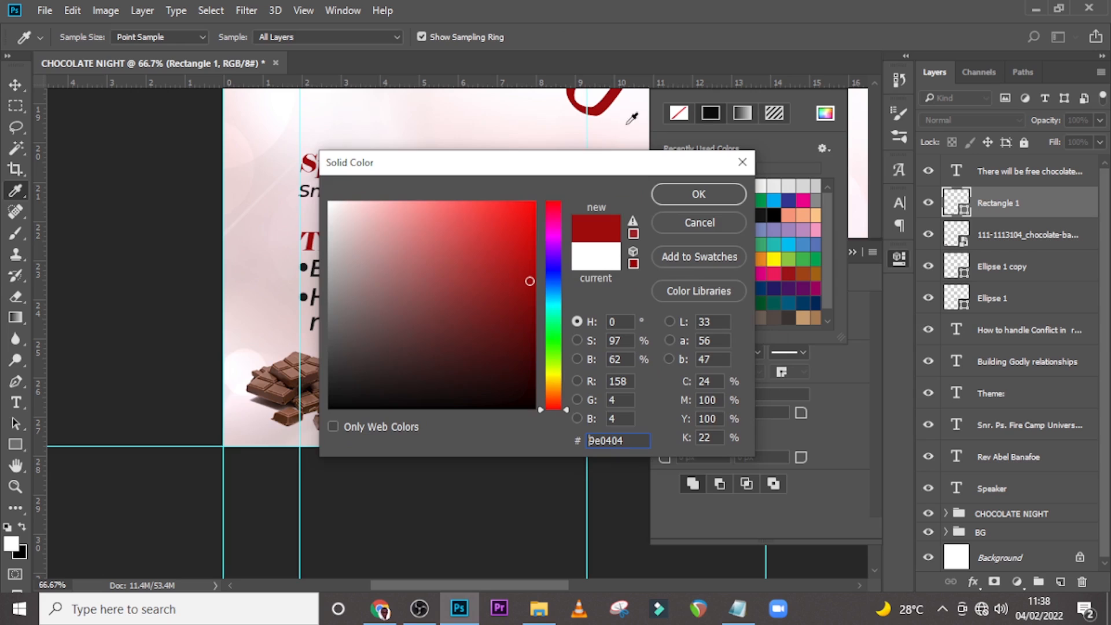
left_click(696, 195)
Select the underline layer and nudge the line up closer to the text.
left_click(958, 231)
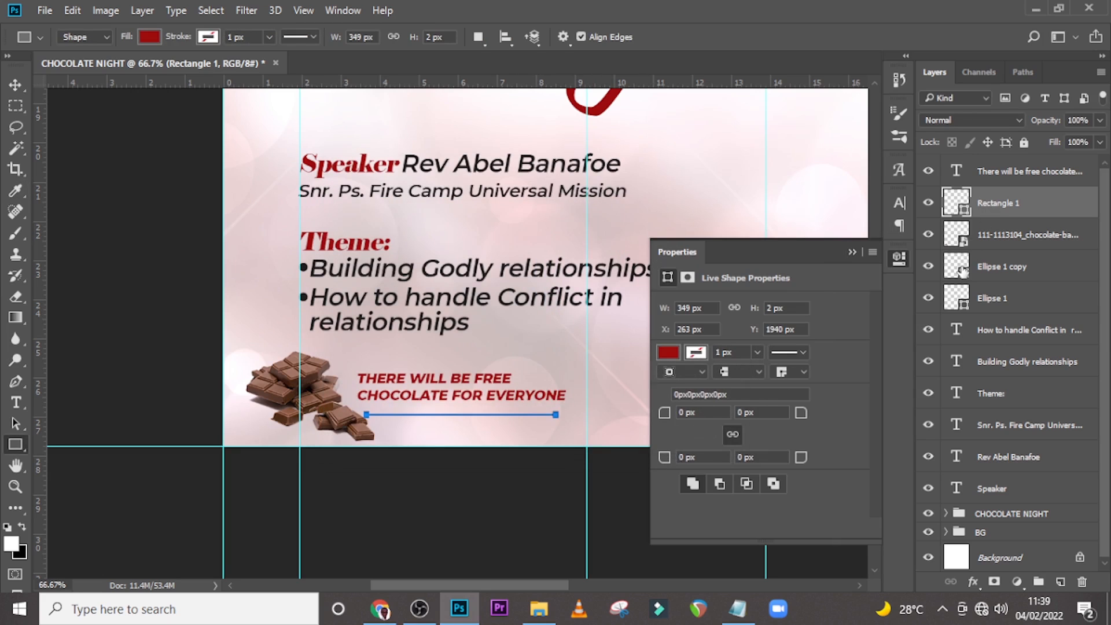
left_click(1002, 237)
left_click(1002, 212)
key("v")
key("Up")
key("Up")
key("Up")
key("Up")
key("Up")
key("Up")
key("Up")
key("Up")
key("Up")
key("Up")
key("Up")
key("Up")
key("Up")
key("Up")
key("Up")
key("Up")
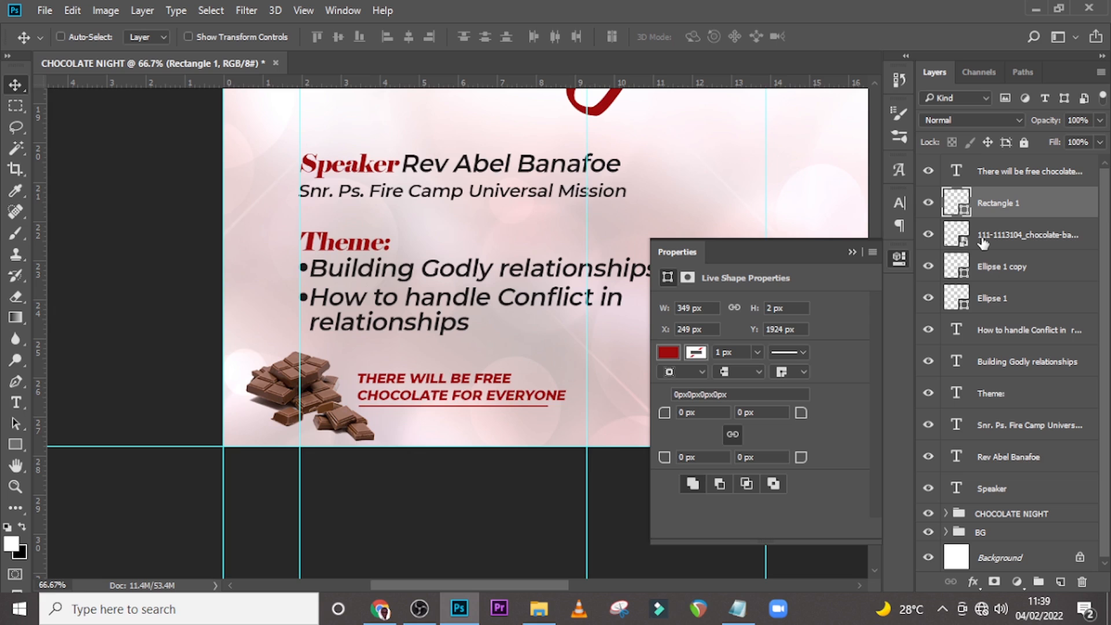
Duplicate the underline, place the copy after "THERE WILL BE FREE" and shorten it to about 117 px.
key("ctrl+j")
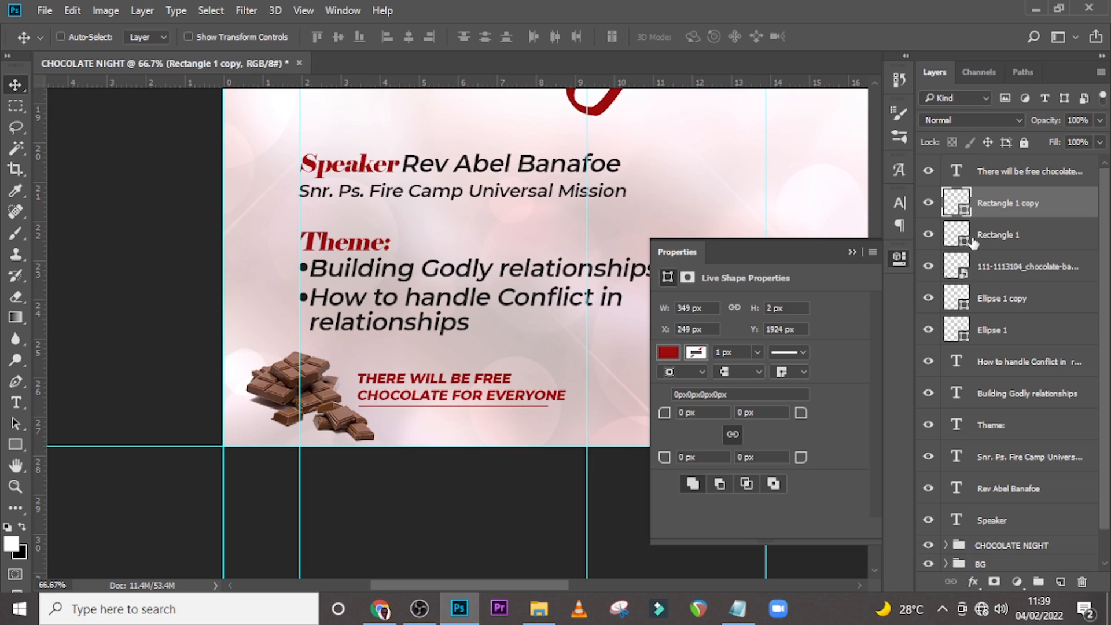
left_click_drag(452, 418, 585, 392)
key("ctrl+t")
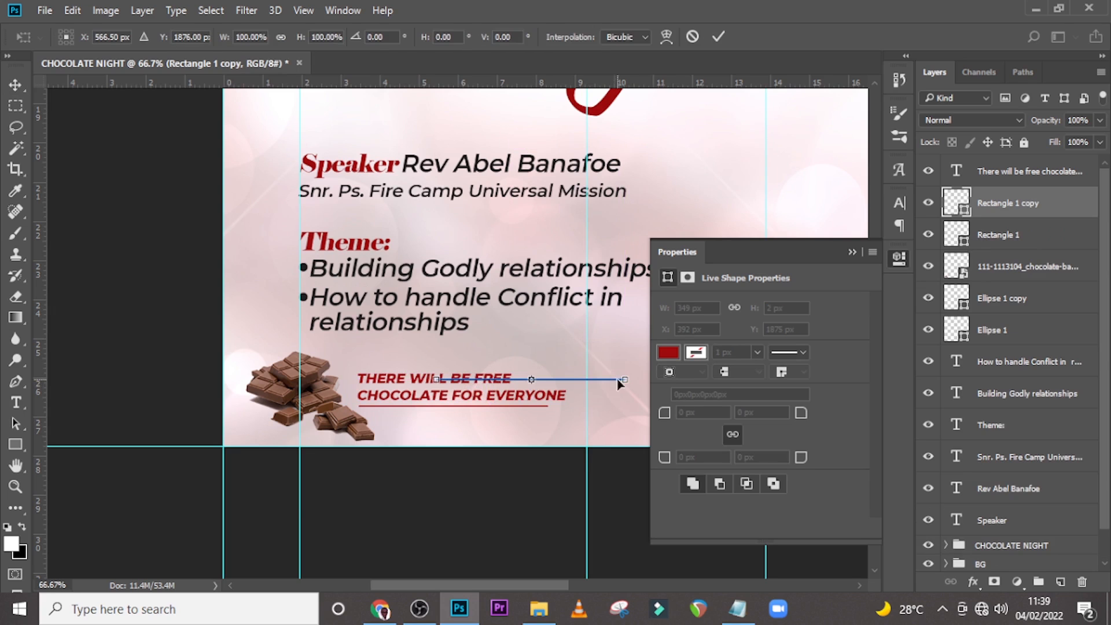
left_click_drag(630, 379, 548, 382)
key("Return")
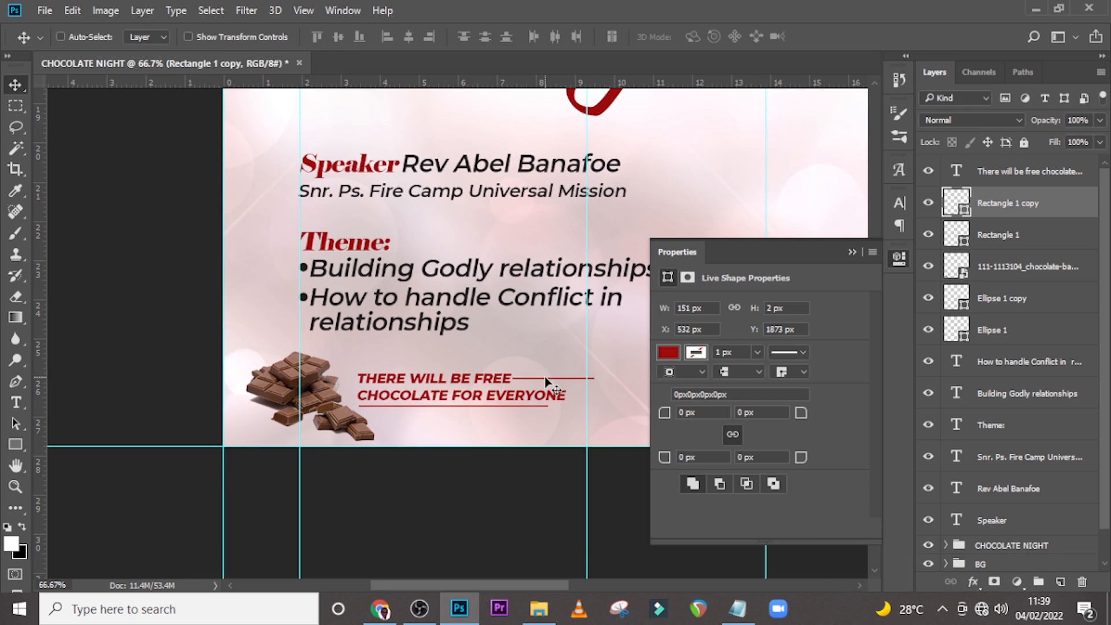
key("ctrl+t")
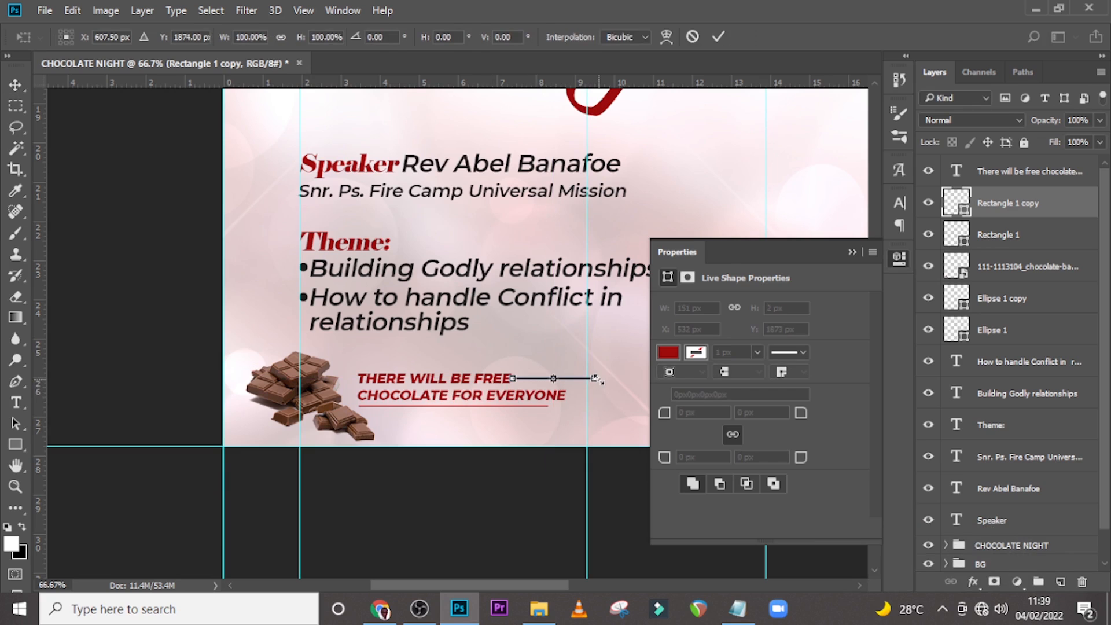
left_click_drag(603, 379, 576, 380)
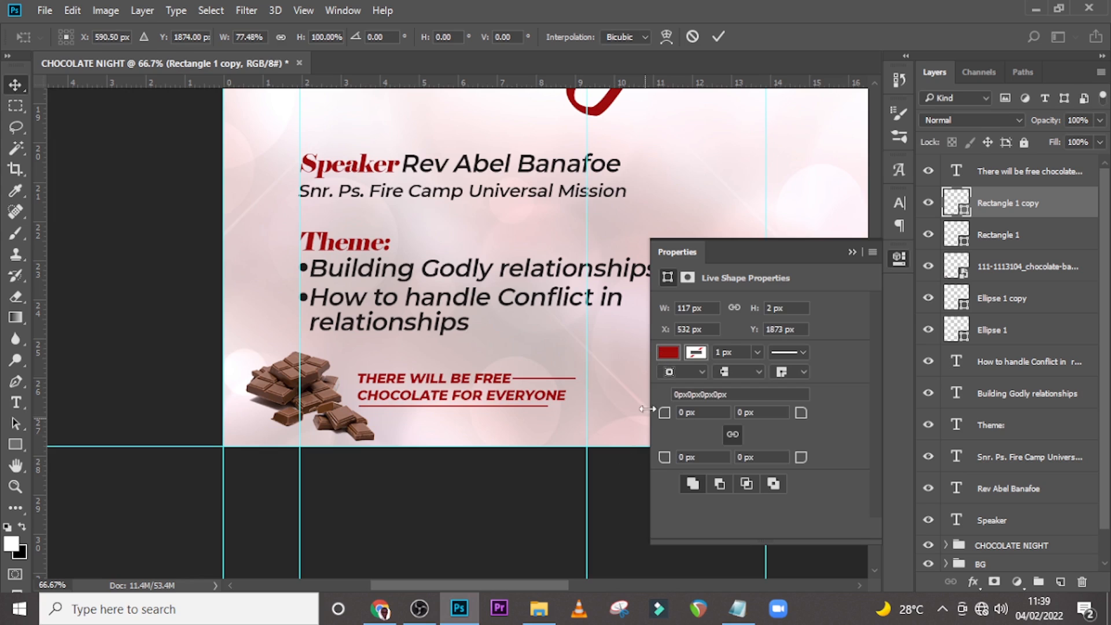
key("Return")
left_click(848, 253)
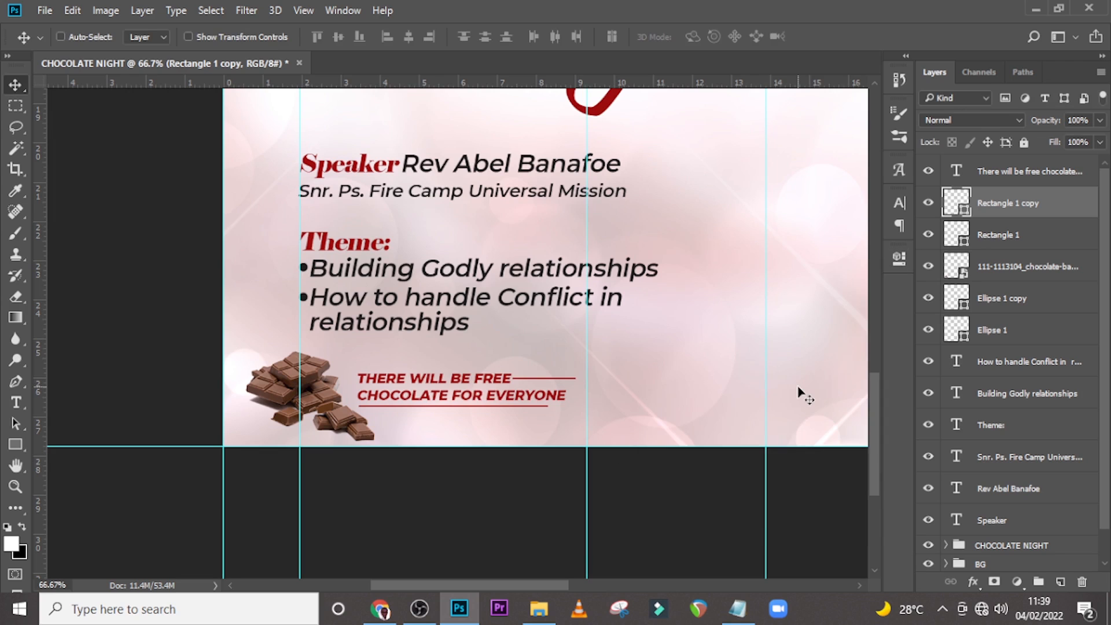
key("ctrl")
key("ctrl+0")
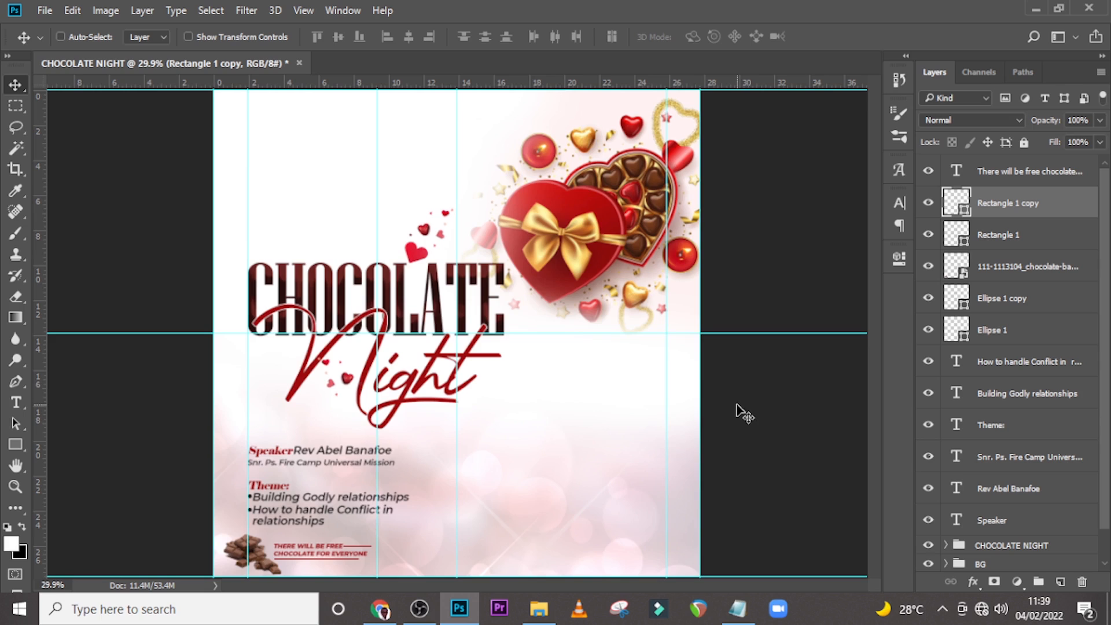
left_click(1042, 183)
left_click_drag(1106, 283, 1103, 355)
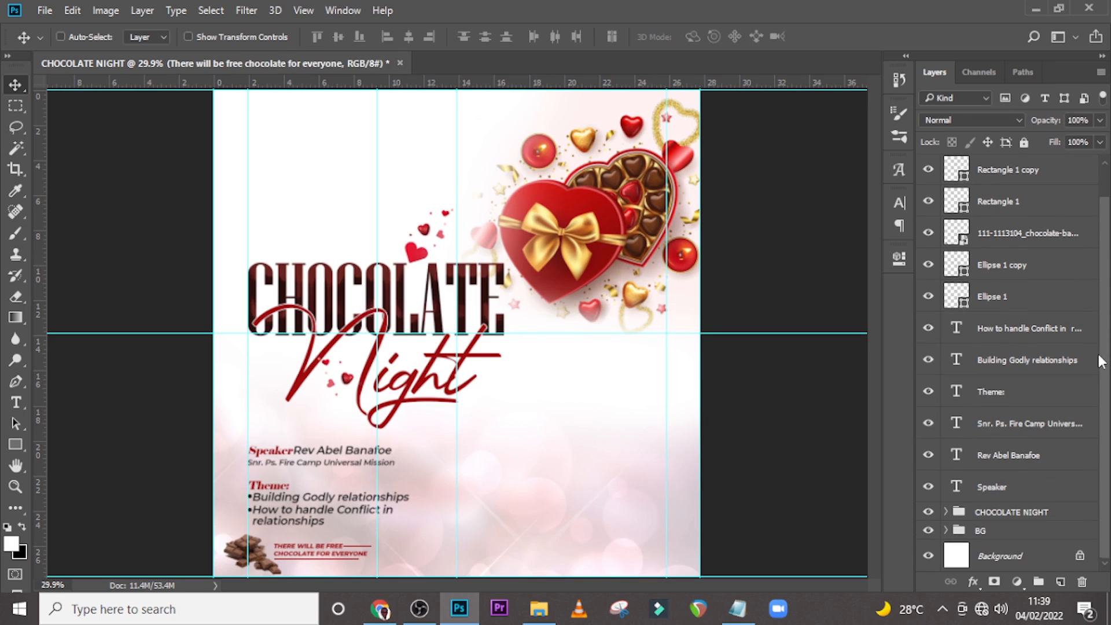
Group the speaker, theme, free chocolate and underline layers into a group named "LEFT DETAILS".
left_click(1008, 487, "shift")
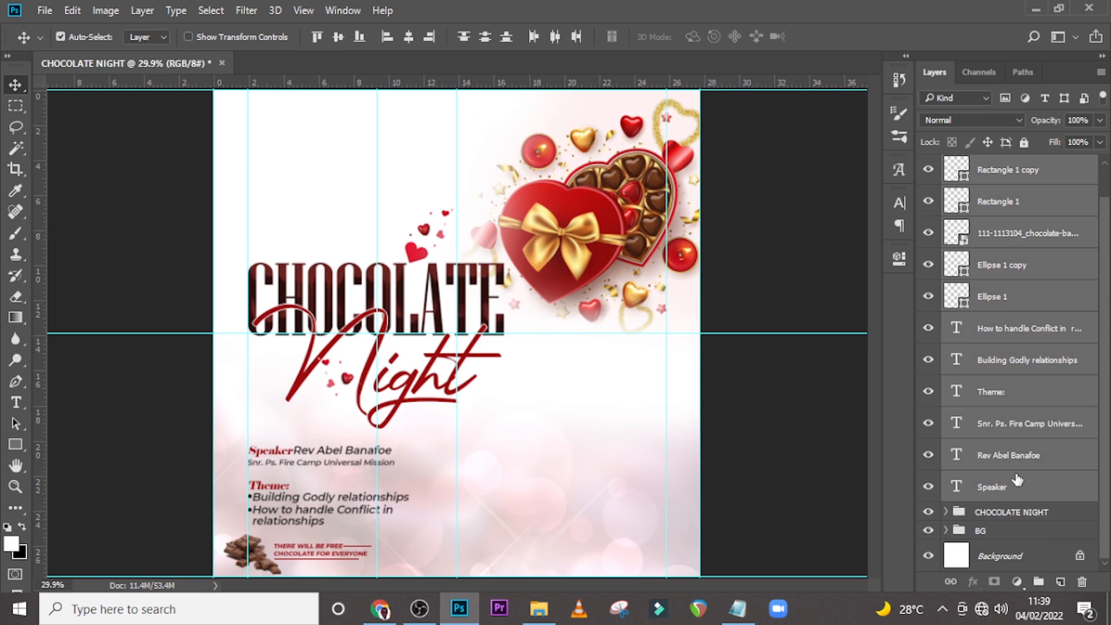
key("ctrl+g")
double_click(982, 166)
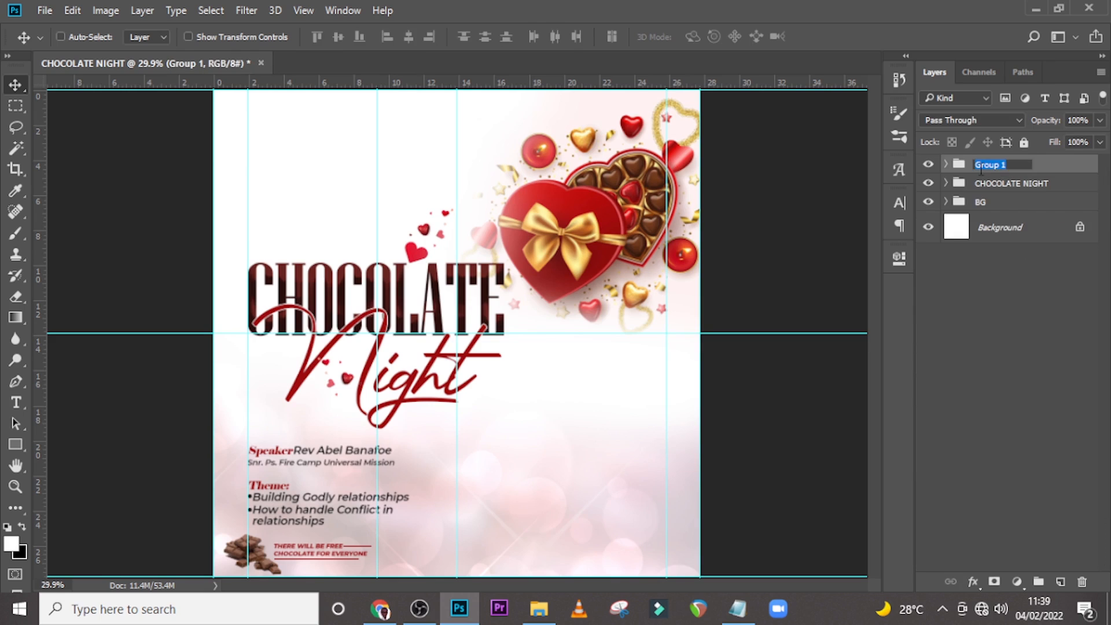
type("LEFT DETAILS")
key("Return")
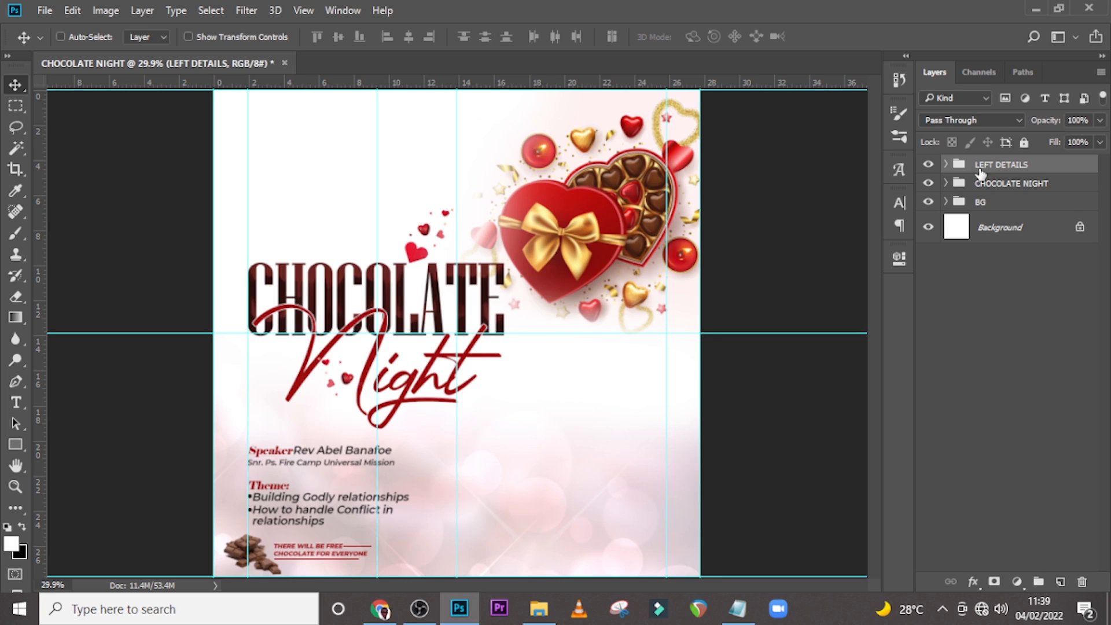
Copy "Kingdom CHAPEL INT." from the Notepad text and paste it as a new text layer near the flyer's top-left.
left_click(928, 166)
left_click(928, 166)
left_click(738, 609)
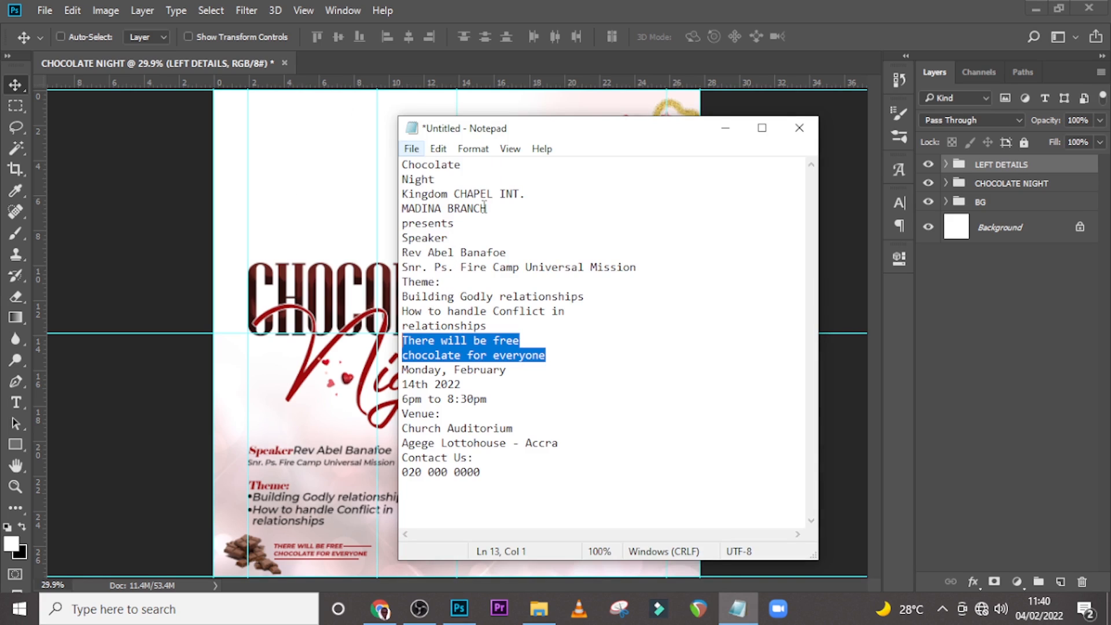
left_click_drag(527, 196, 361, 191)
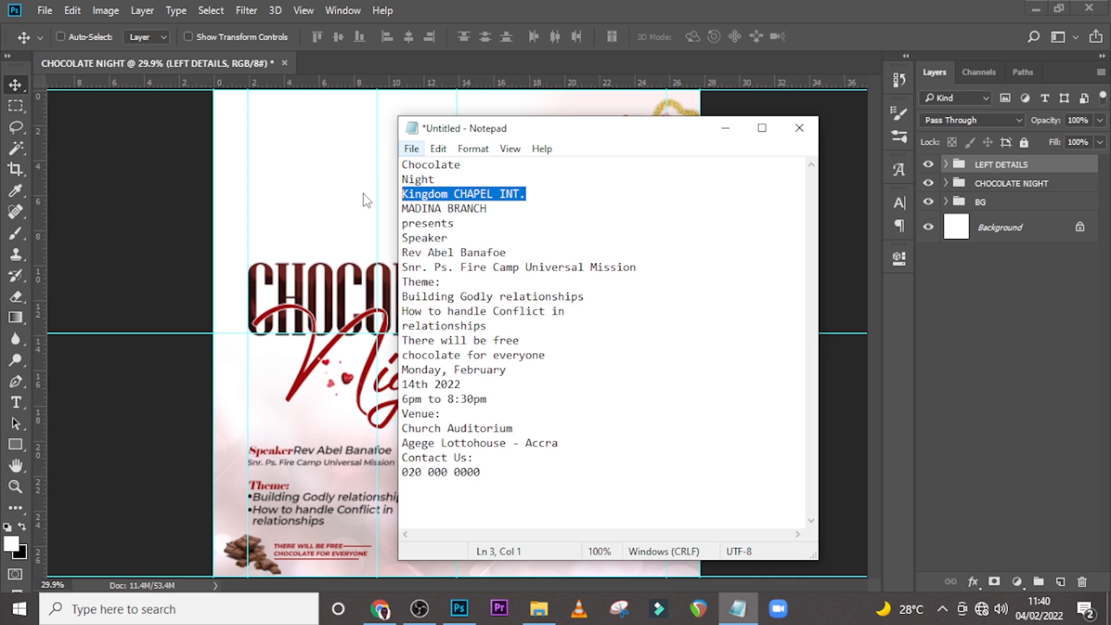
left_click(374, 200)
key("t")
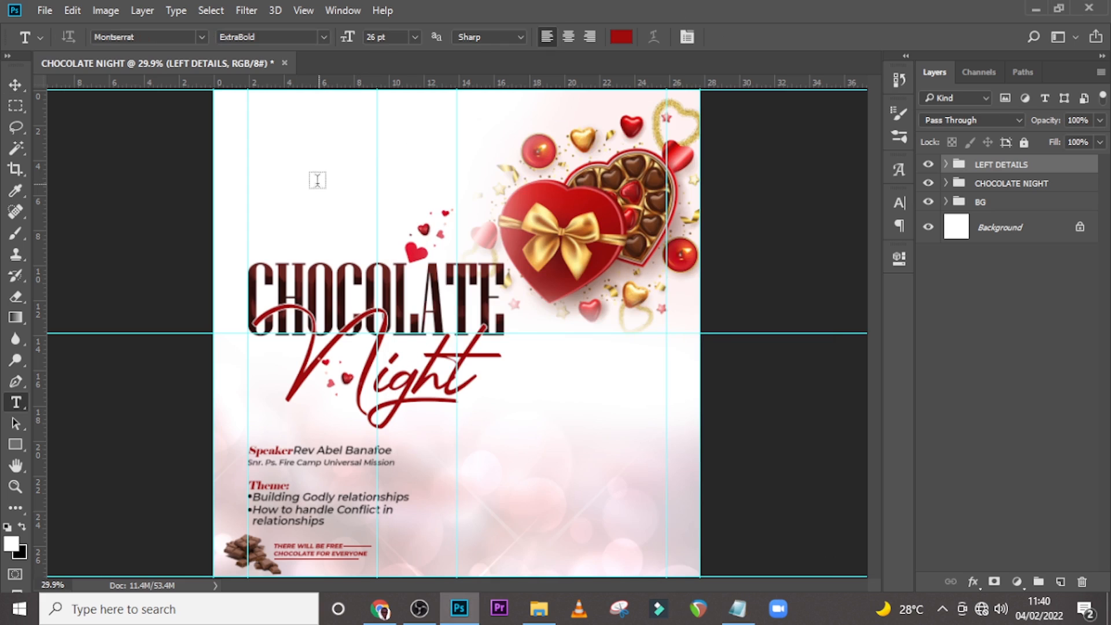
left_click(307, 168)
type("KINGDOM CHAPEL INT.")
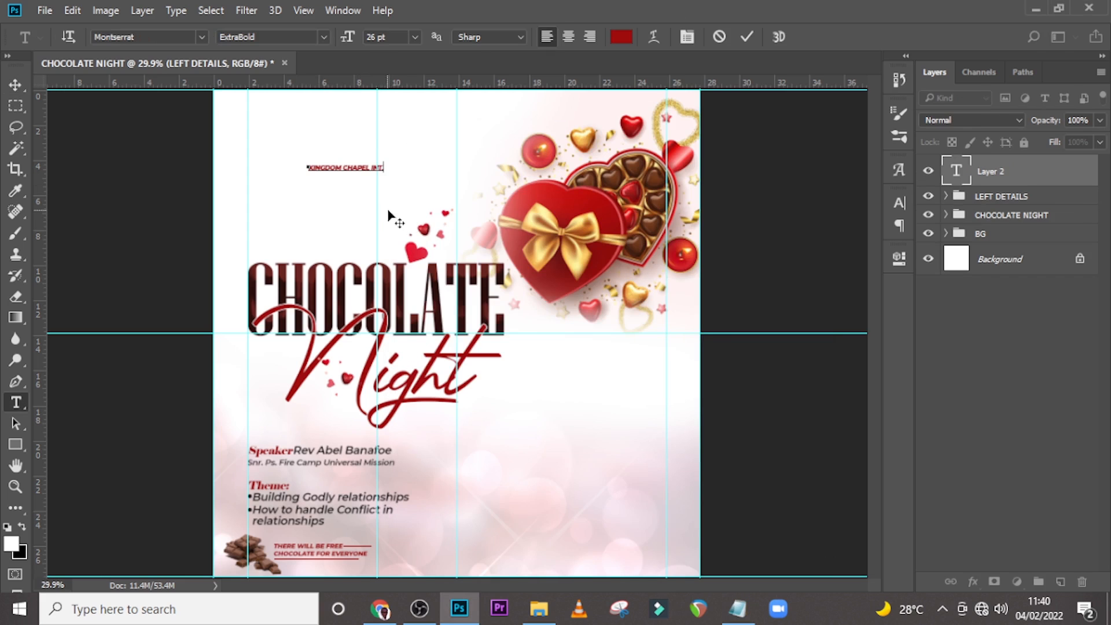
Set the church name text to 40 pt with tracking 0.
left_click(968, 172)
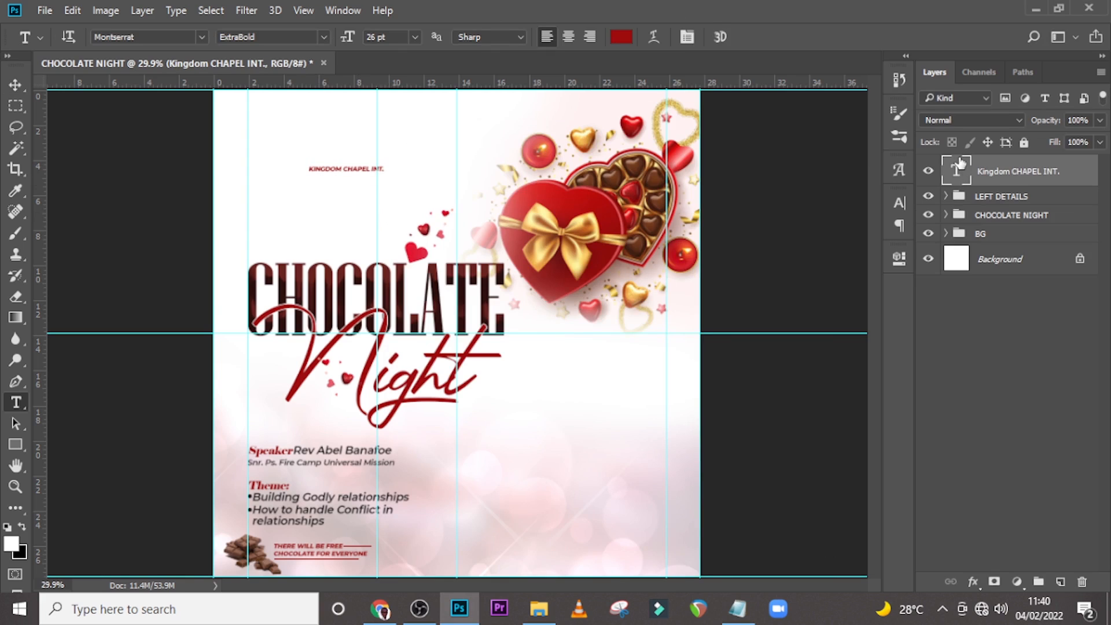
left_click(899, 202)
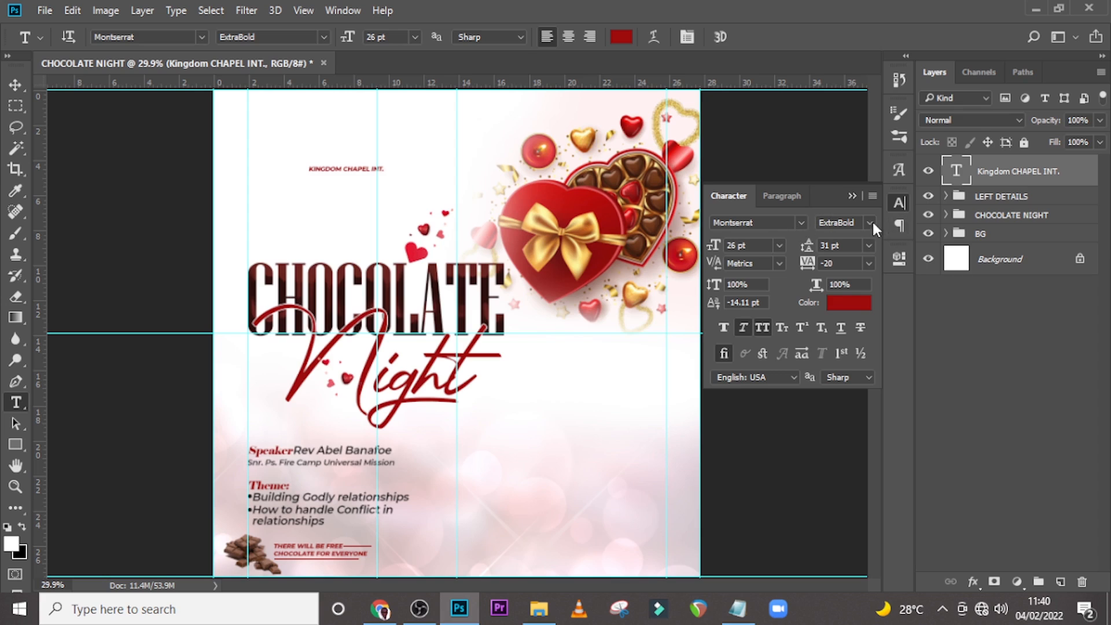
left_click(754, 245)
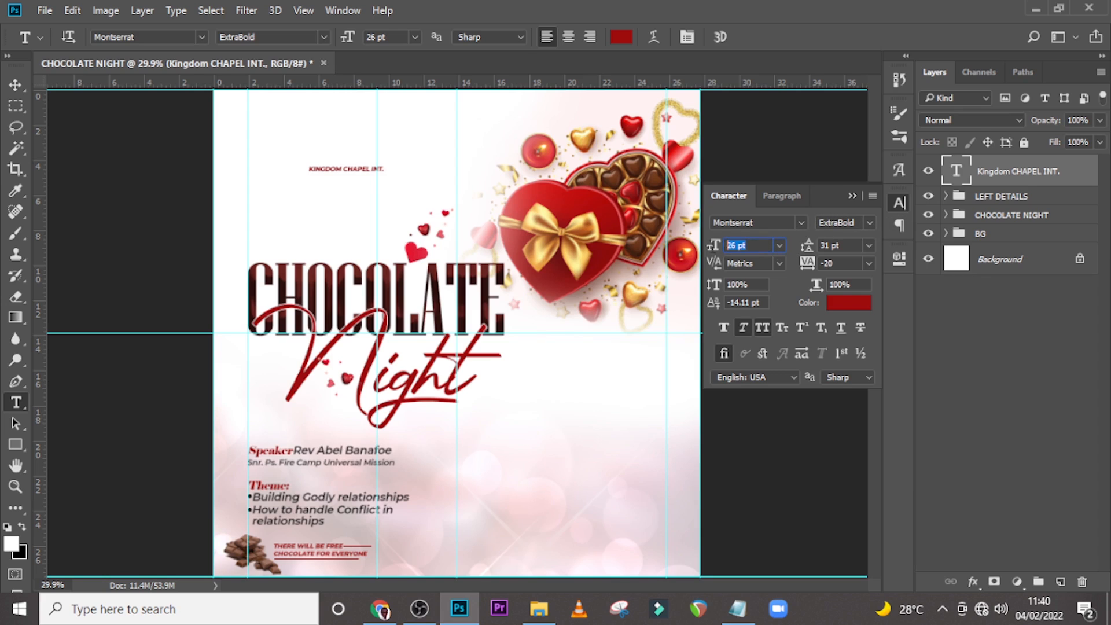
type("40")
key("Return")
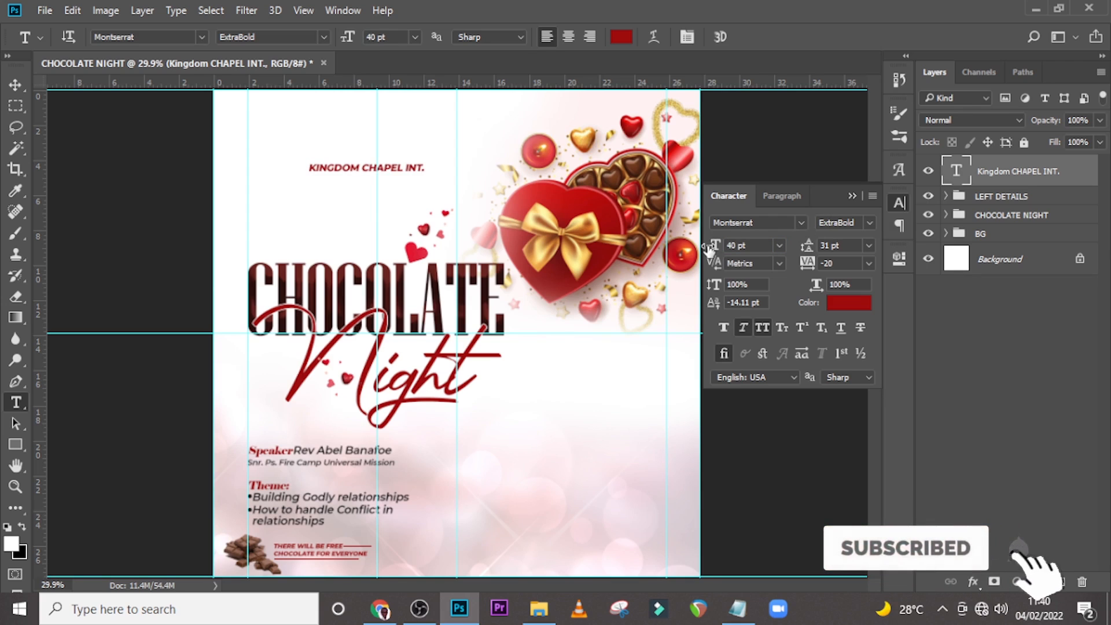
left_click(743, 328)
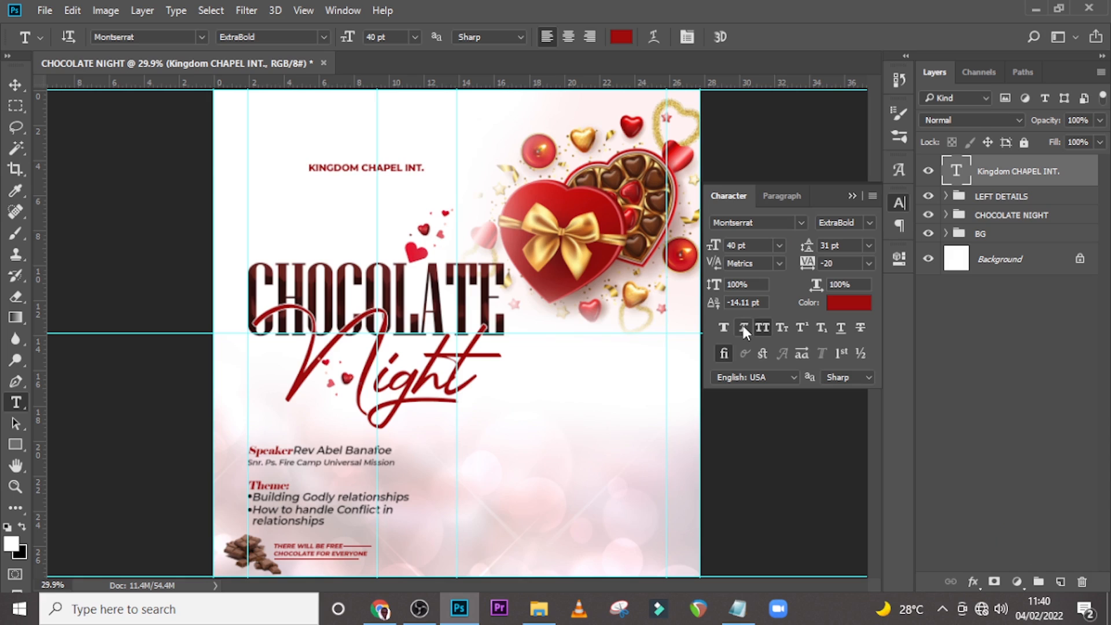
left_click_drag(837, 264, 796, 264)
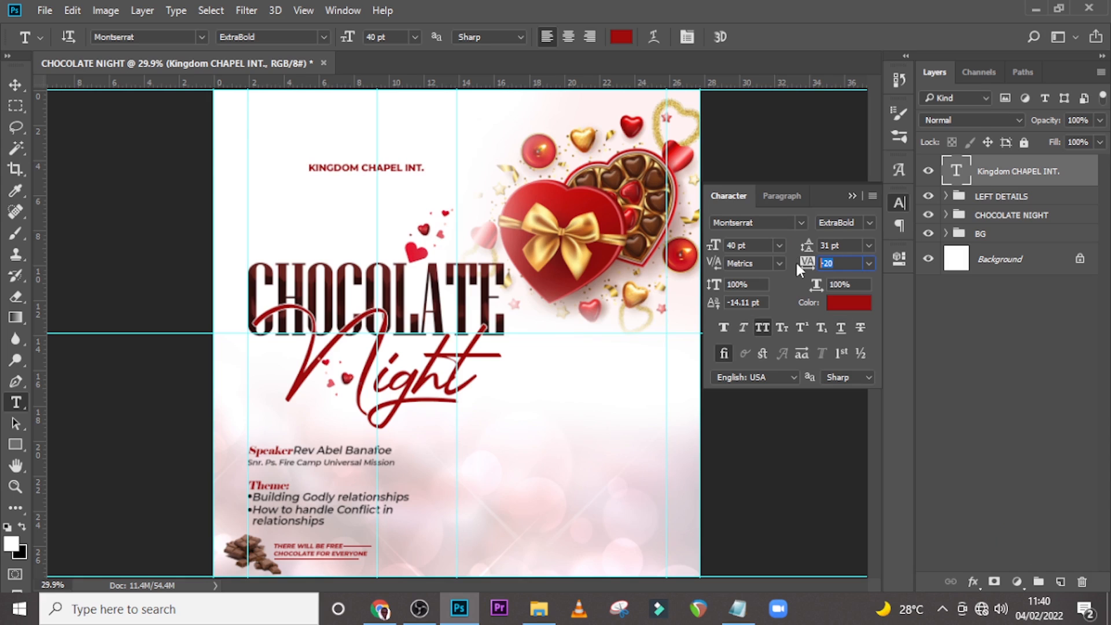
type("0")
key("Return")
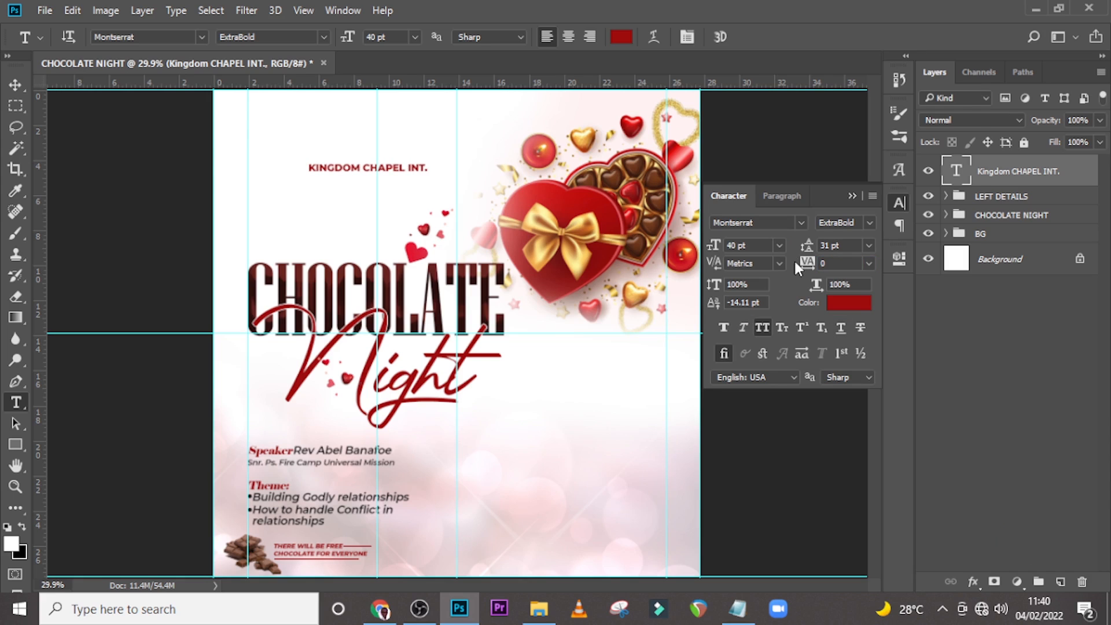
Change the church name text colour to #6C0604.
left_click(839, 305)
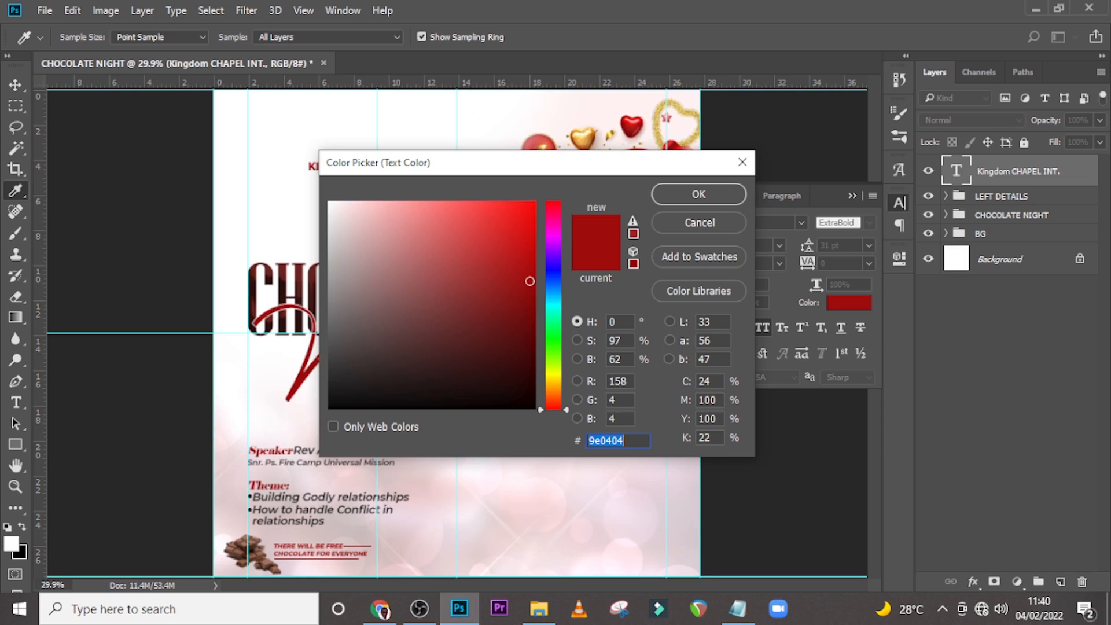
type("6C")
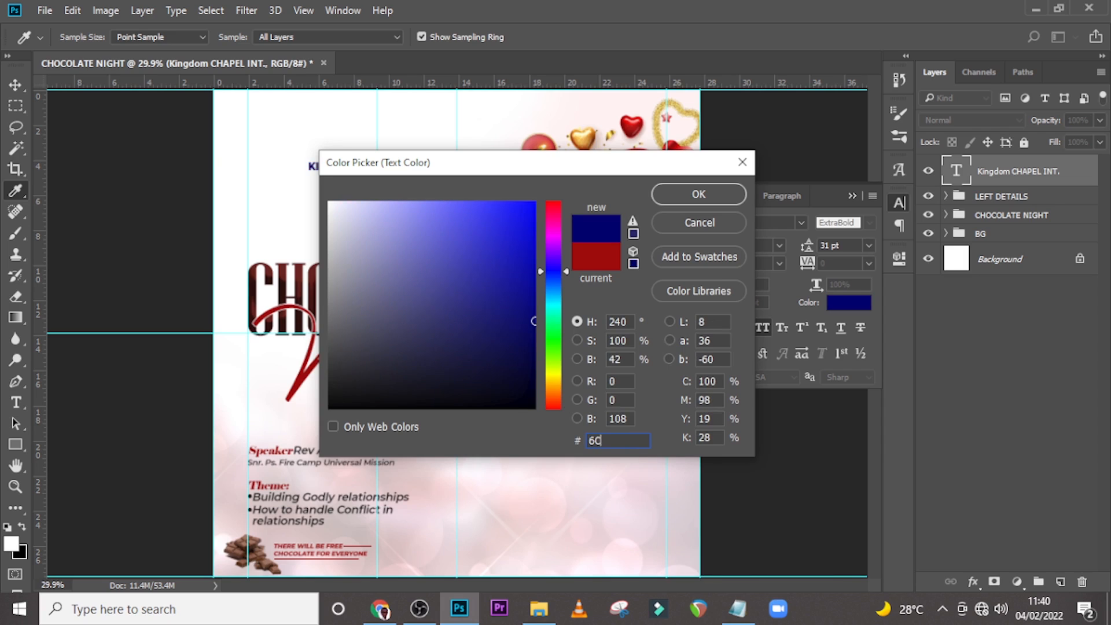
type("006")
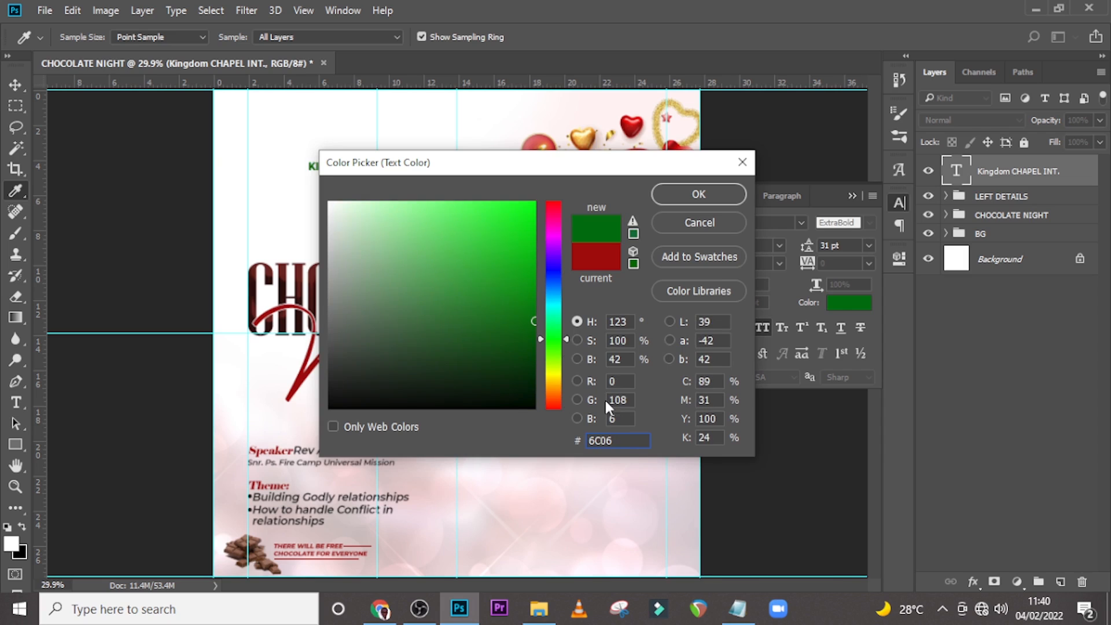
type("04")
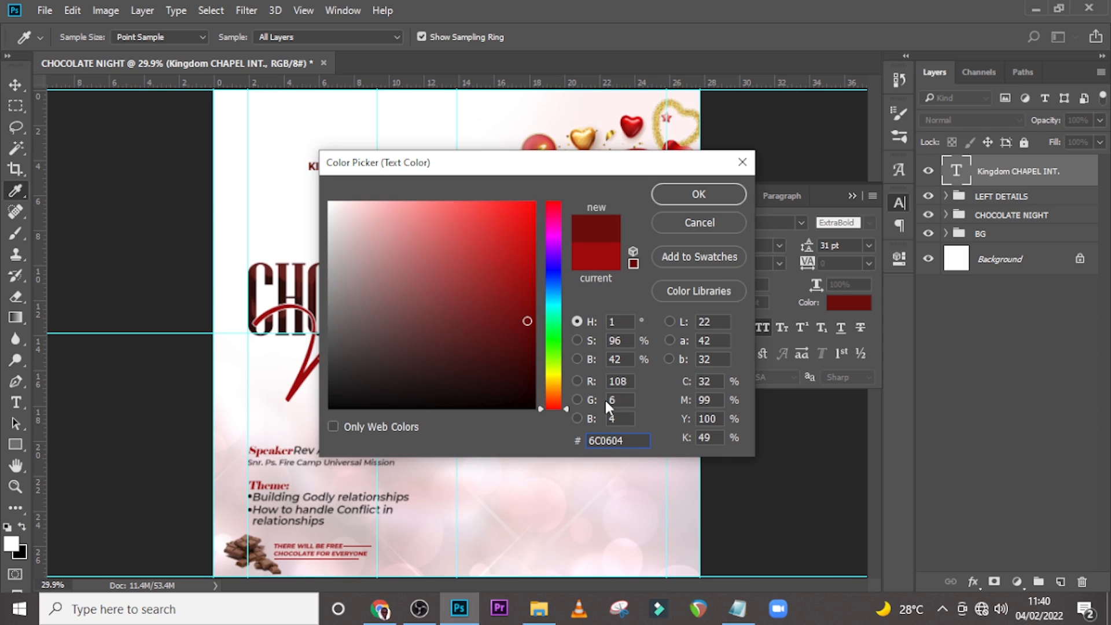
left_click(689, 198)
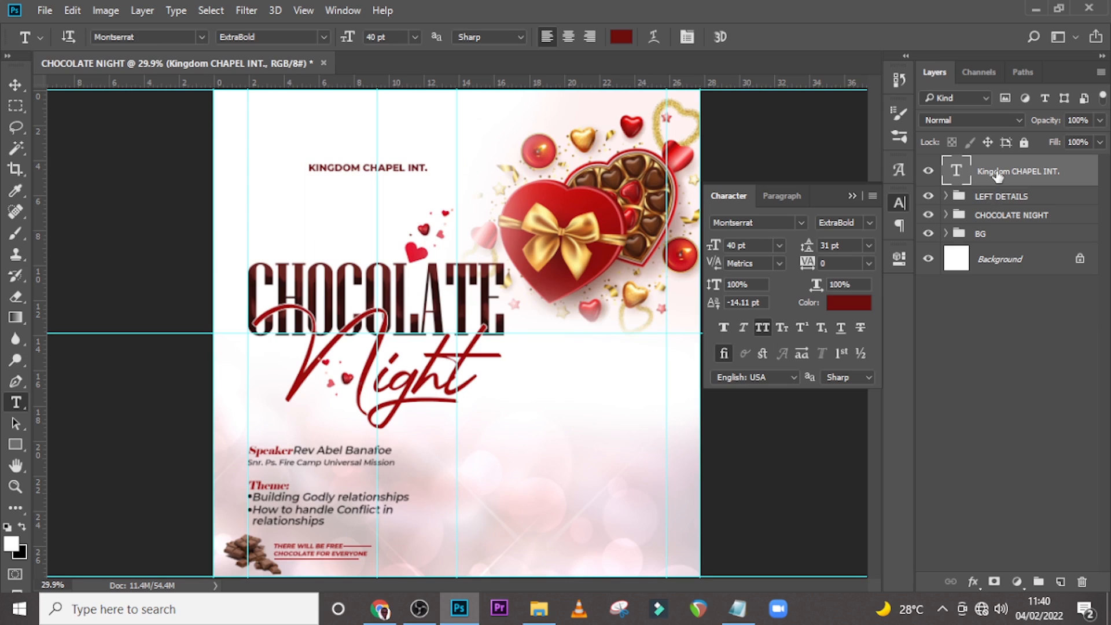
Duplicate the church name layer and nudge the copy down beneath the original.
key("ctrl+t")
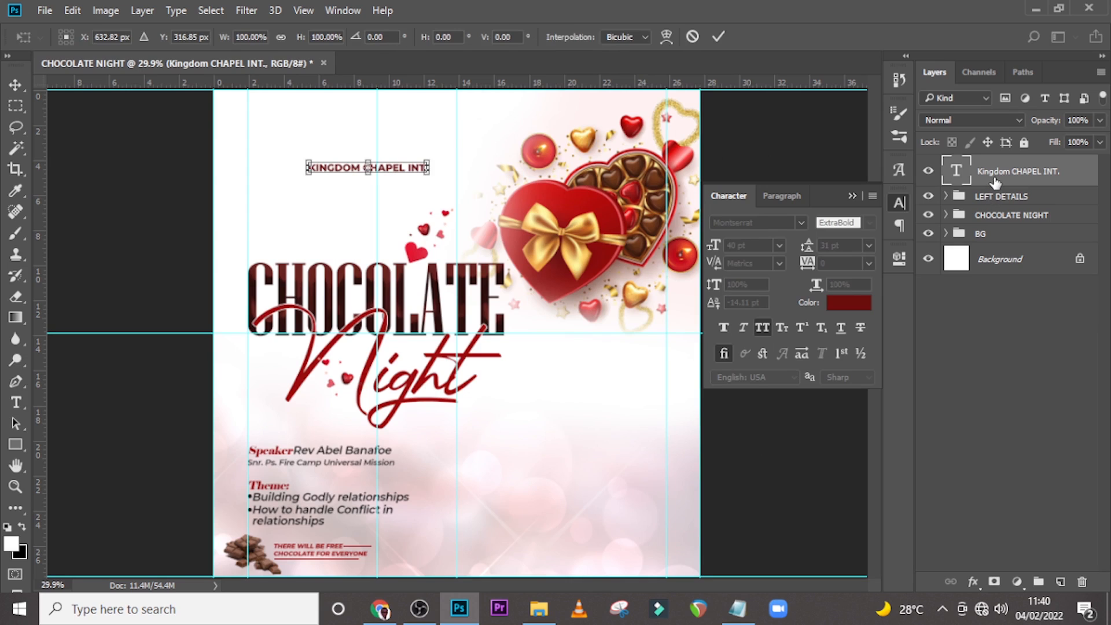
key("Return")
key("t")
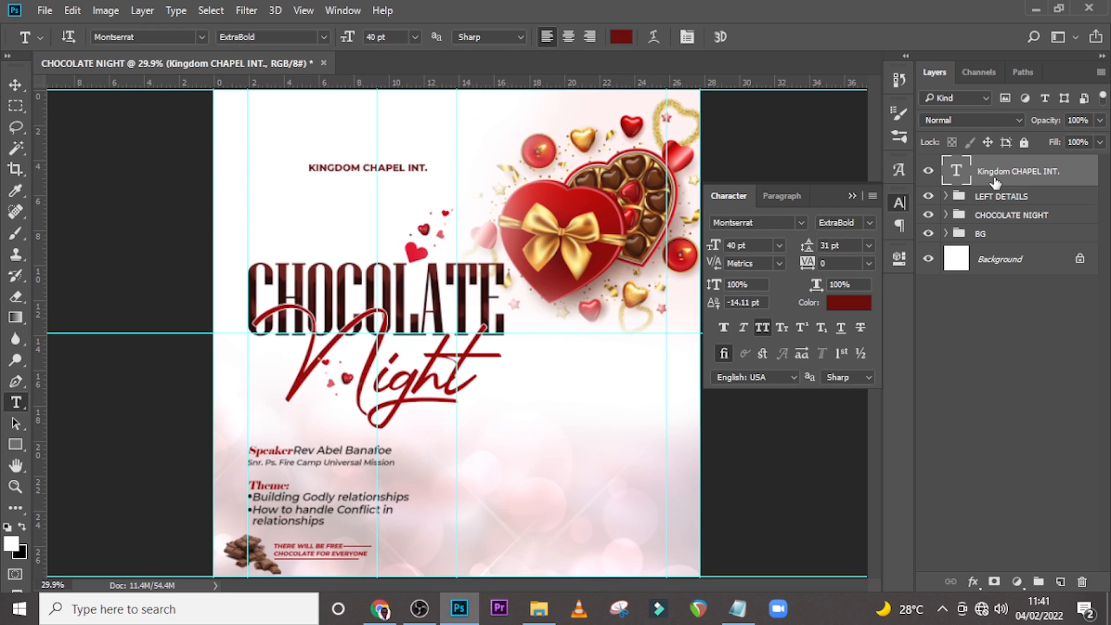
key("ctrl+j")
key("v")
key("shift+Down")
key("shift+Down")
key("shift+Down")
key("shift+Down")
key("shift+Down")
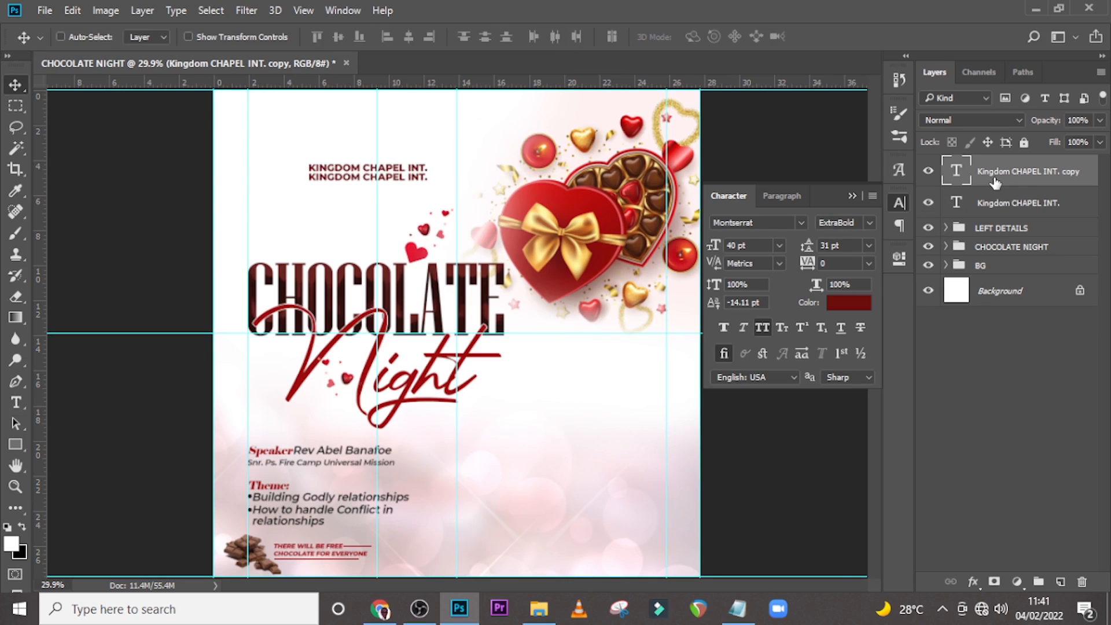
Replace the copy's text with "MADINA BRANCH" copied from the Notepad text.
left_click(737, 609)
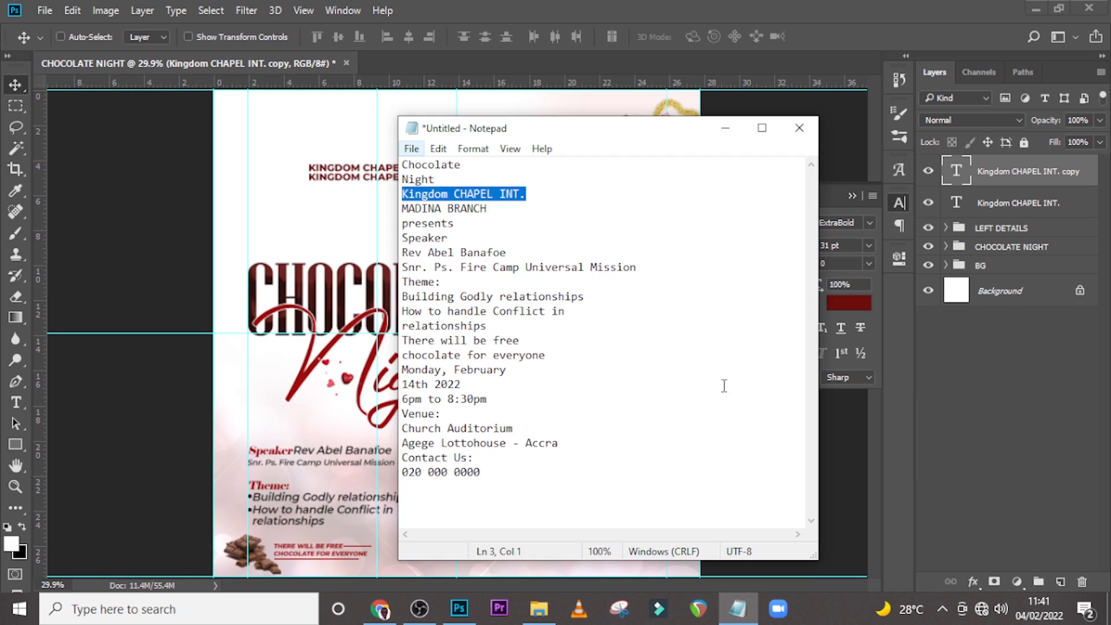
left_click_drag(493, 209, 399, 212)
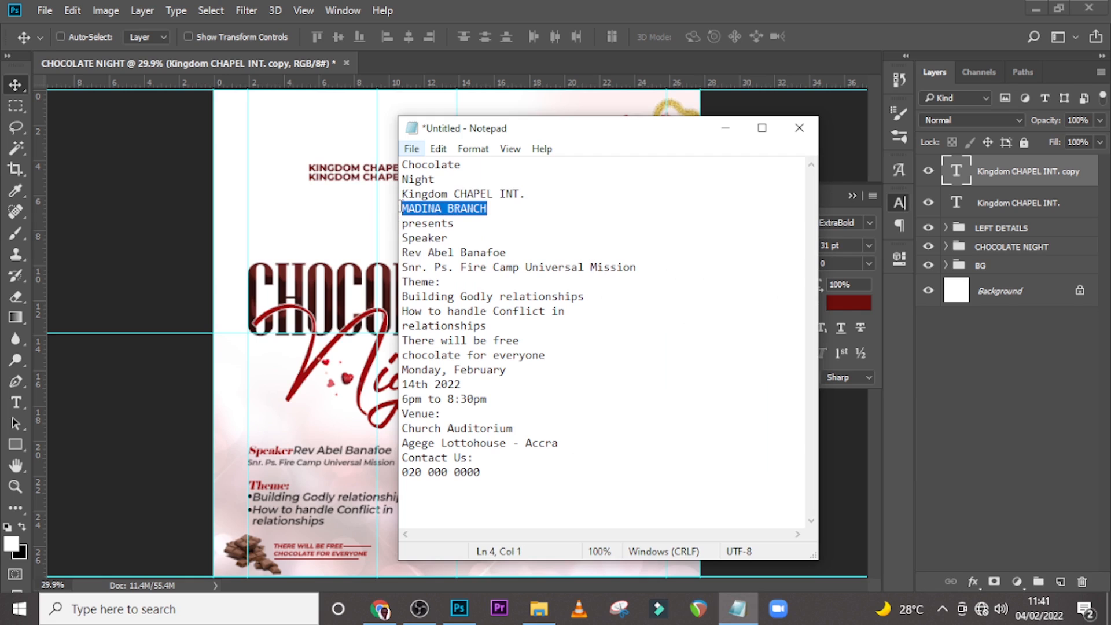
left_click(648, 1)
double_click(955, 171)
key("ctrl+v")
key("ctrl+Return")
key("v")
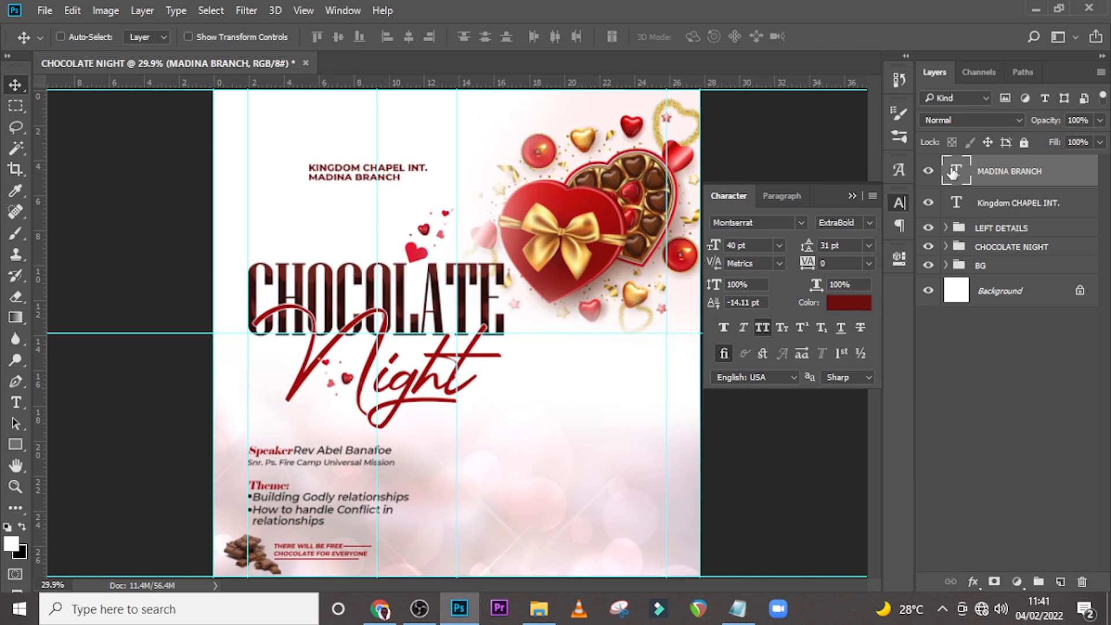
Nudge the "MADINA BRANCH" line up closer to the church name.
key("ctrl+plus")
key("ctrl+plus")
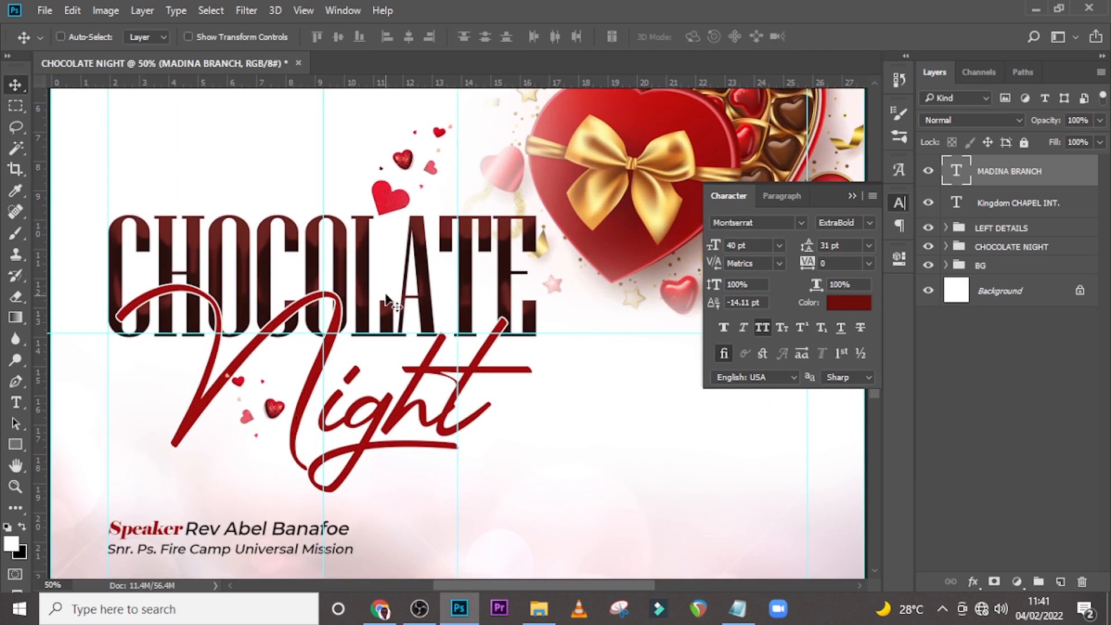
scroll(386, 299, "up", 3)
key("Up")
key("Up")
key("Up")
key("Up")
key("Up")
key("Up")
key("Up")
key("Up")
key("Up")
key("Up")
key("Up")
key("Up")
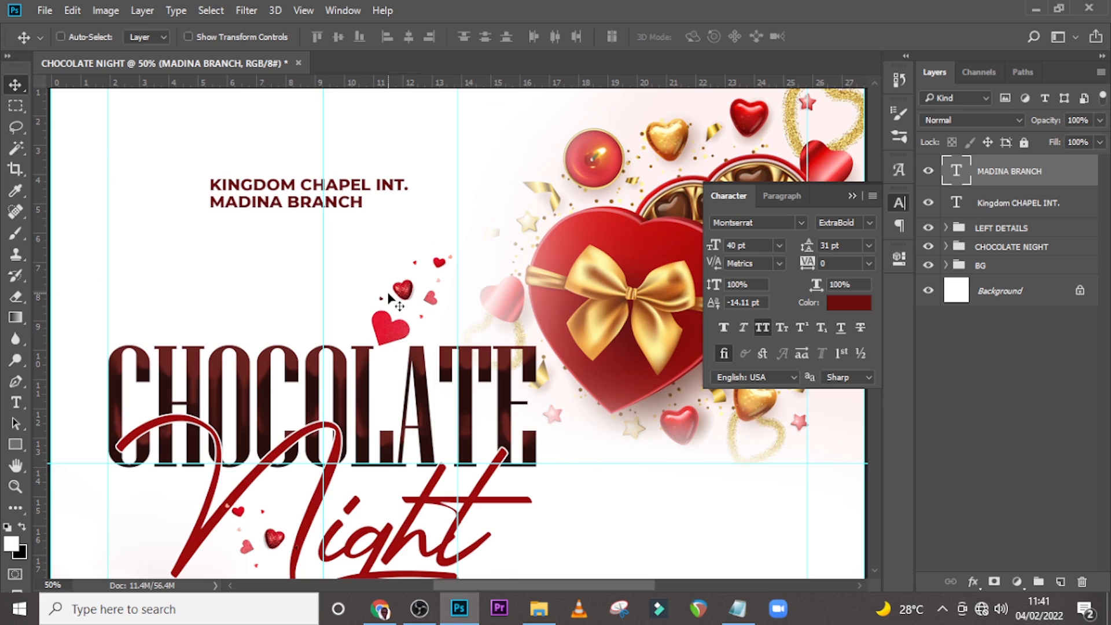
key("Up")
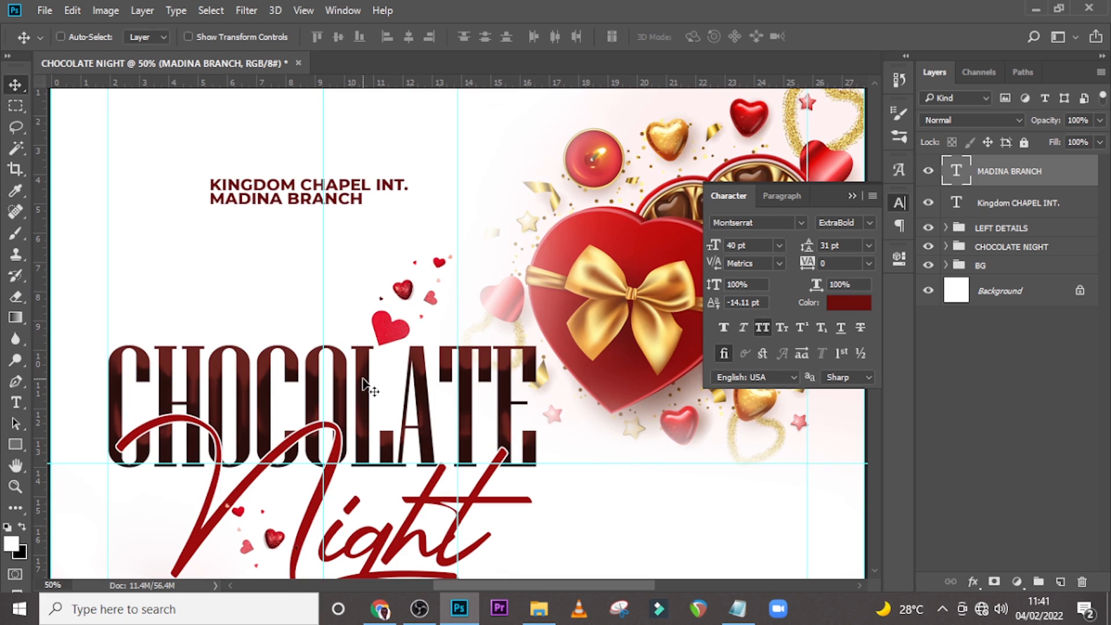
Draw a thin vertical rectangle about 3 x 69 px beside the left edge of the two-line church heading.
key("ctrl")
key("ctrl+plus")
key("ctrl+plus")
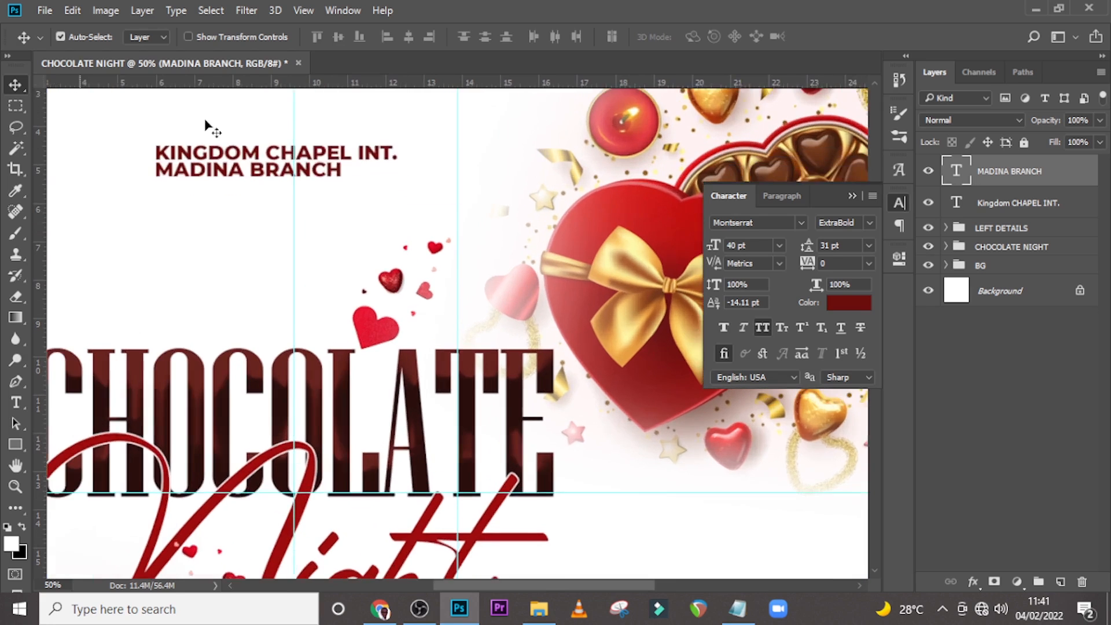
left_click_drag(506, 583, 466, 583)
scroll(459, 484, "up", 3)
scroll(449, 362, "up", 3)
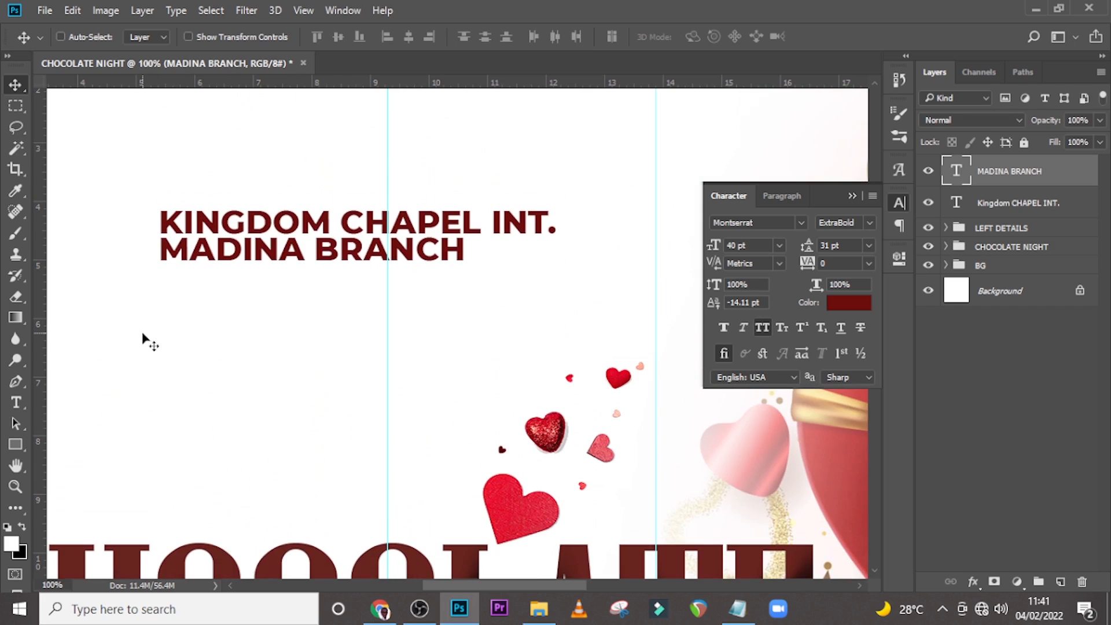
left_click(16, 444)
left_click_drag(143, 210, 149, 262)
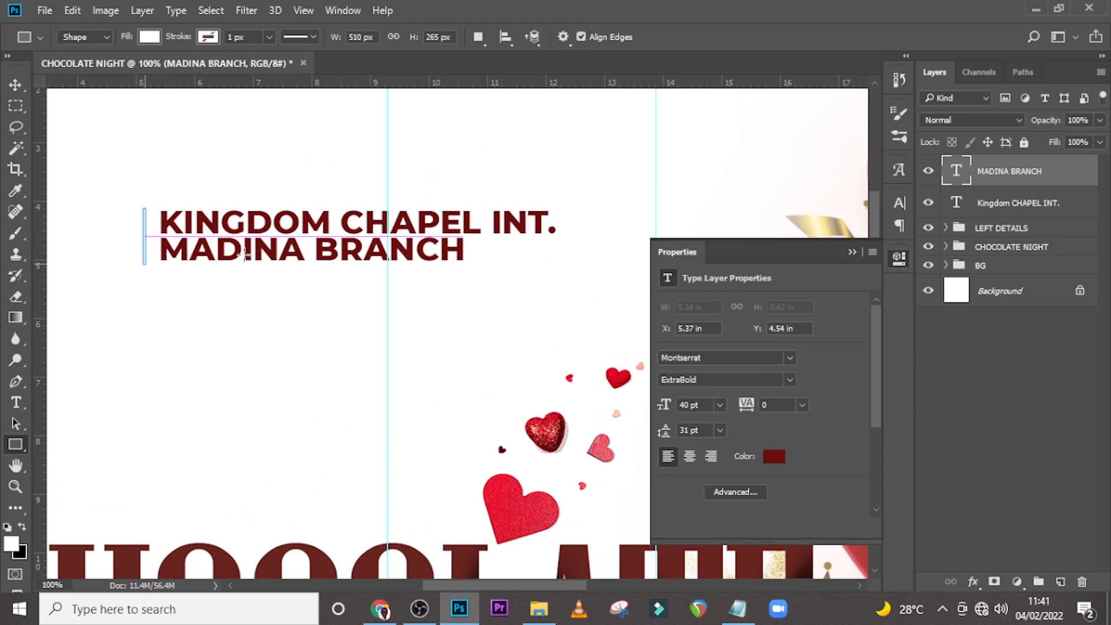
Fill the vertical bar with the dark red sampled from the church heading text.
left_click(668, 353)
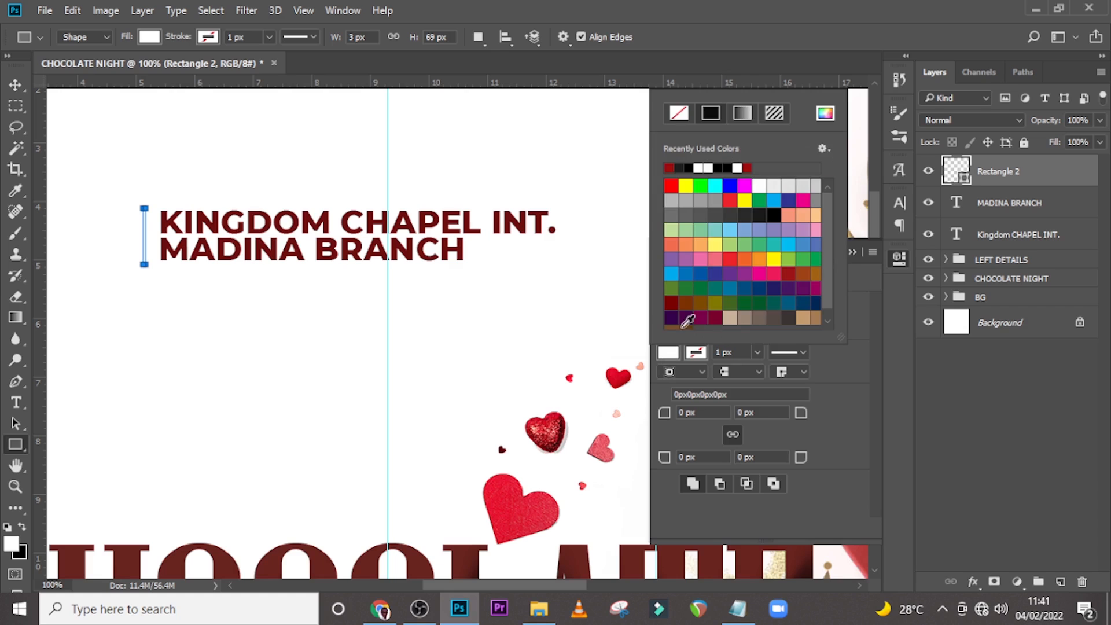
left_click(826, 113)
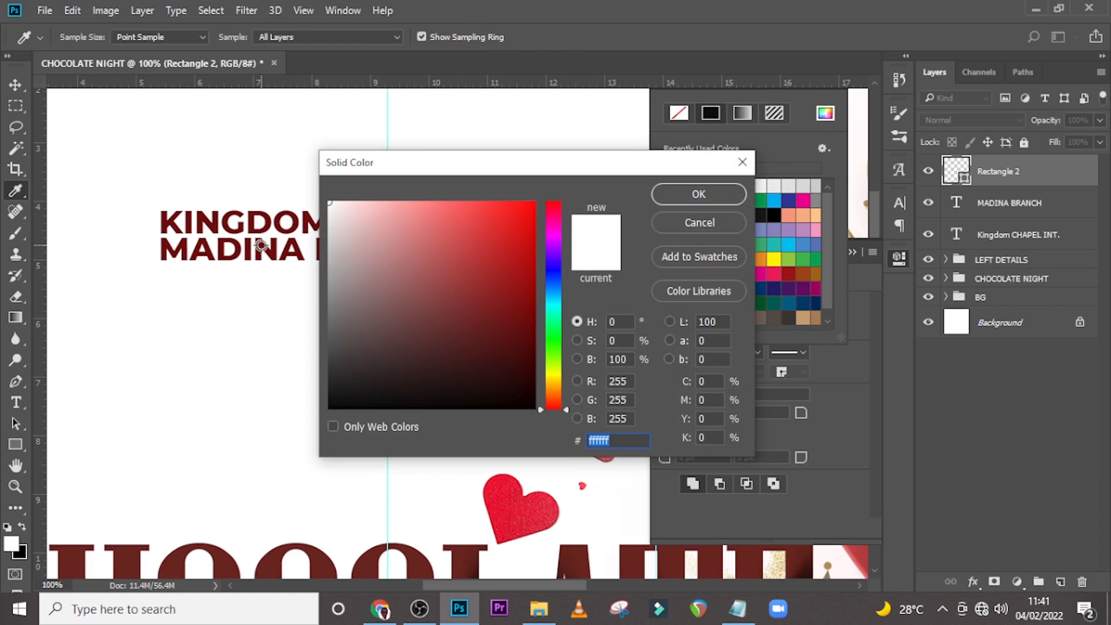
left_click(262, 246)
left_click(660, 194)
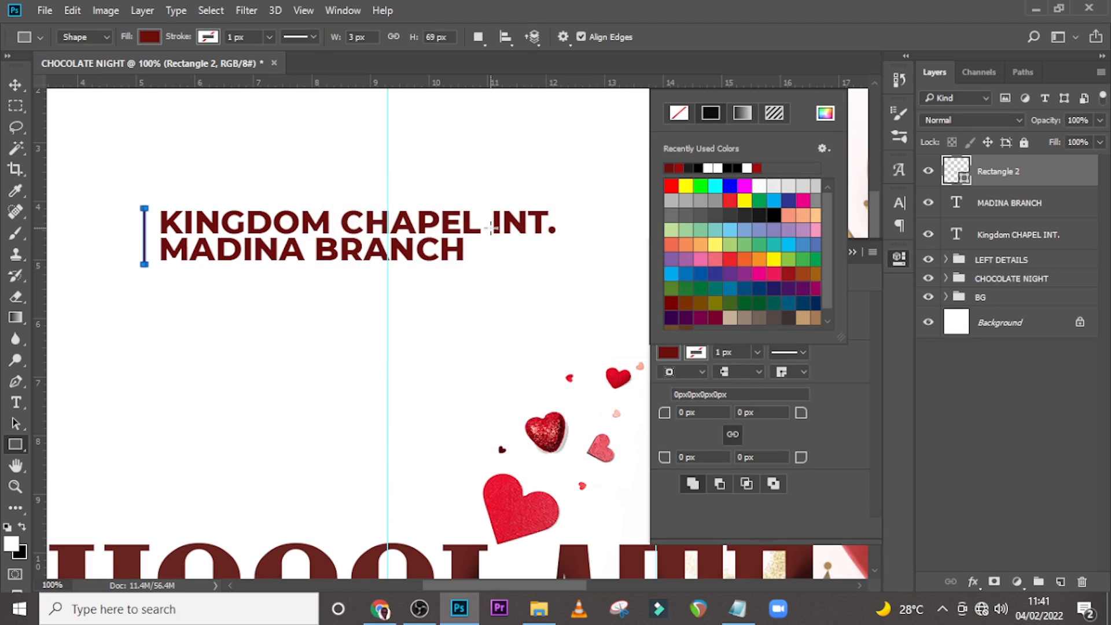
Nudge the vertical bar right, closer to the heading text.
key("v")
key("Right")
key("Right")
key("Right")
key("Right")
key("Right")
key("Right")
key("Right")
key("Right")
key("Right")
key("Right")
key("Right")
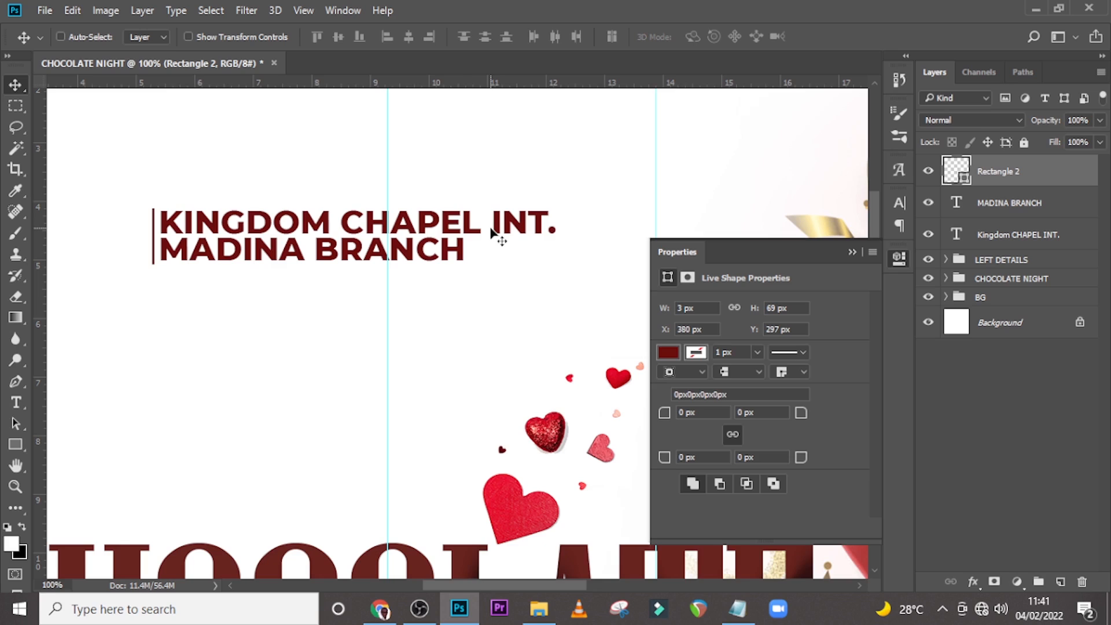
Place the white logo image into the flyer, scale it to about 1.24 in, and move it left of the church heading.
left_click(539, 609)
left_click_drag(780, 222, 446, 353)
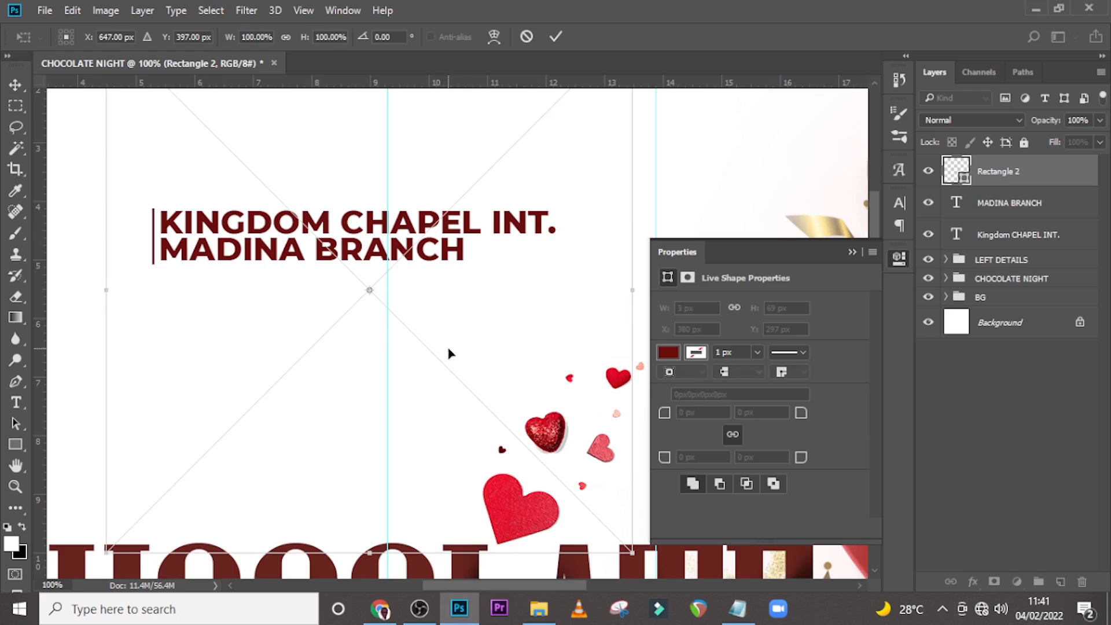
left_click_drag(631, 552, 404, 320)
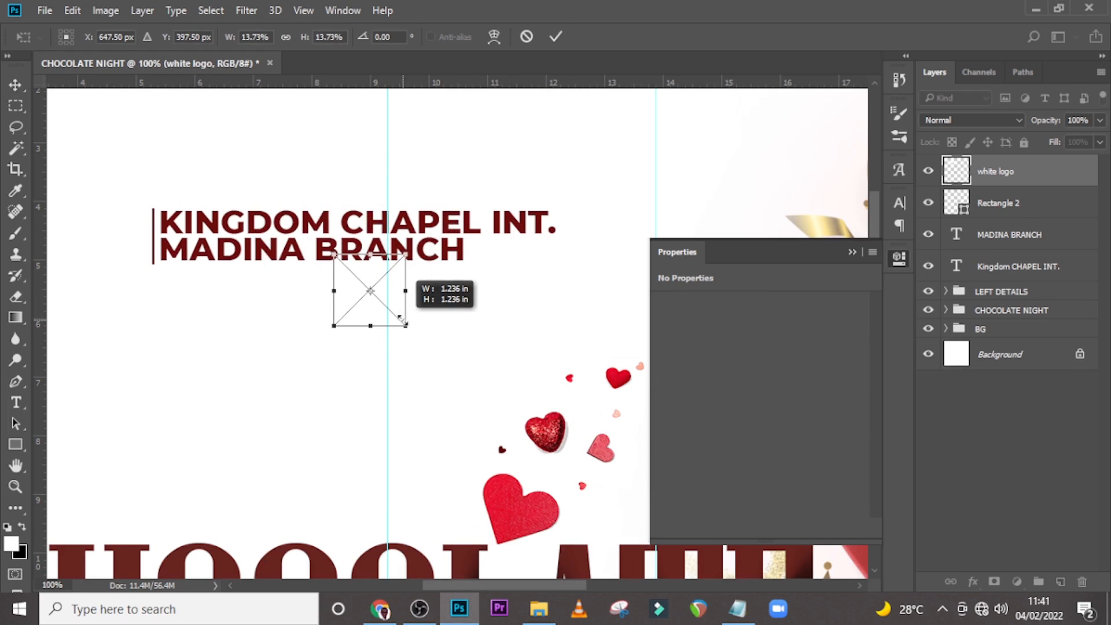
key("Return")
left_click_drag(153, 240, 124, 237)
Add a Color Overlay to the logo using the dark red 6c0604 sampled from the church heading.
double_click(1070, 183)
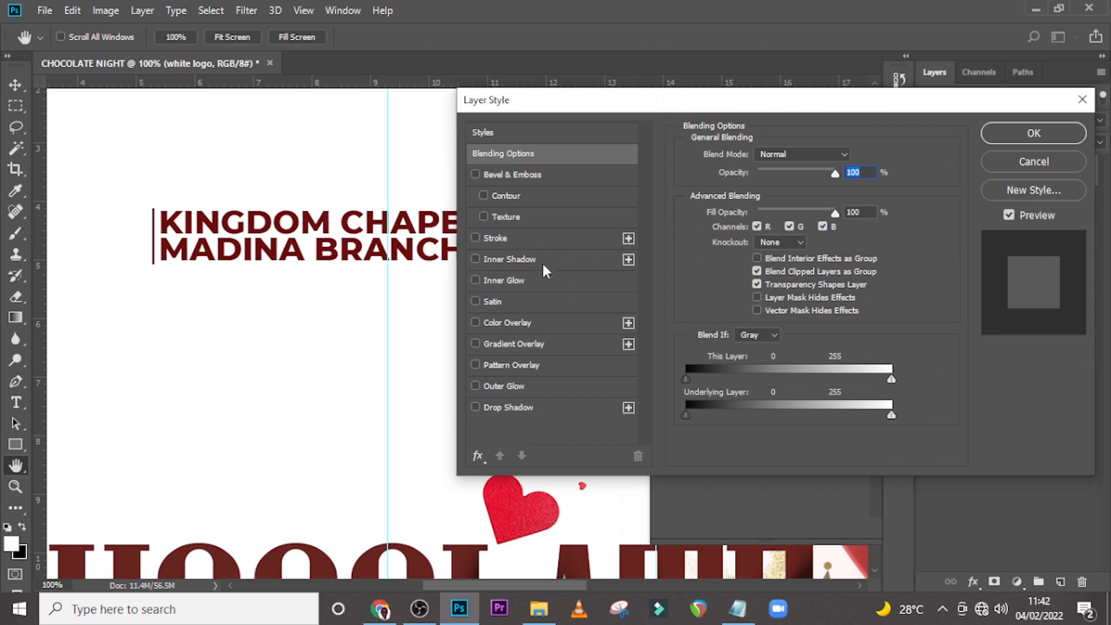
left_click(510, 322)
left_click(845, 157)
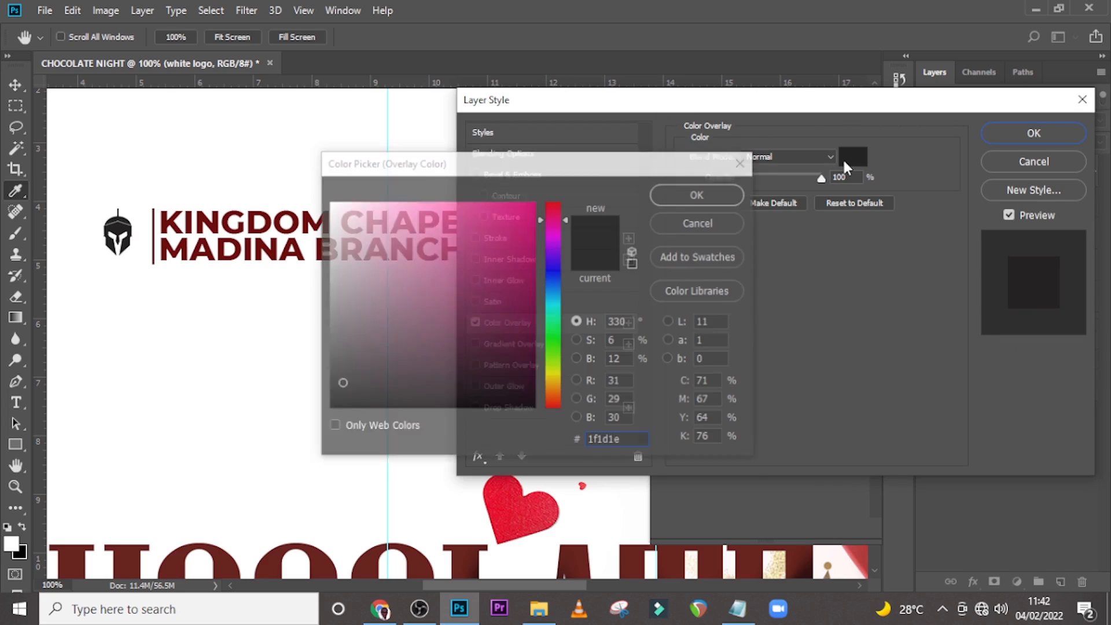
left_click(185, 246)
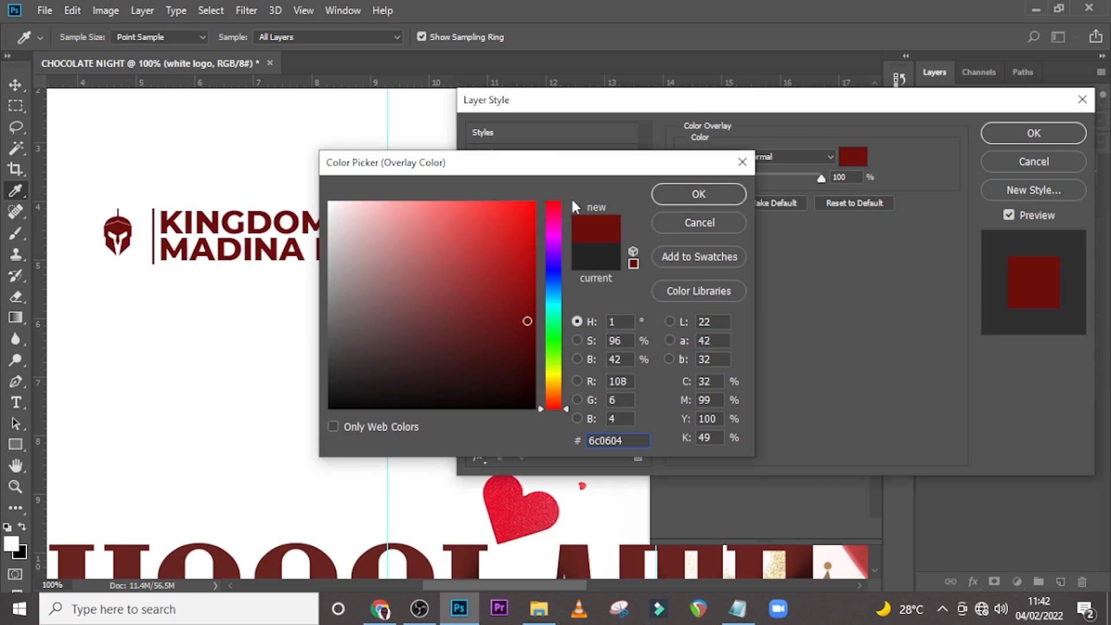
left_click(694, 195)
left_click(1018, 134)
Resize the logo to about 0.63 x 1.03 in and position it beside the vertical bar.
key("v")
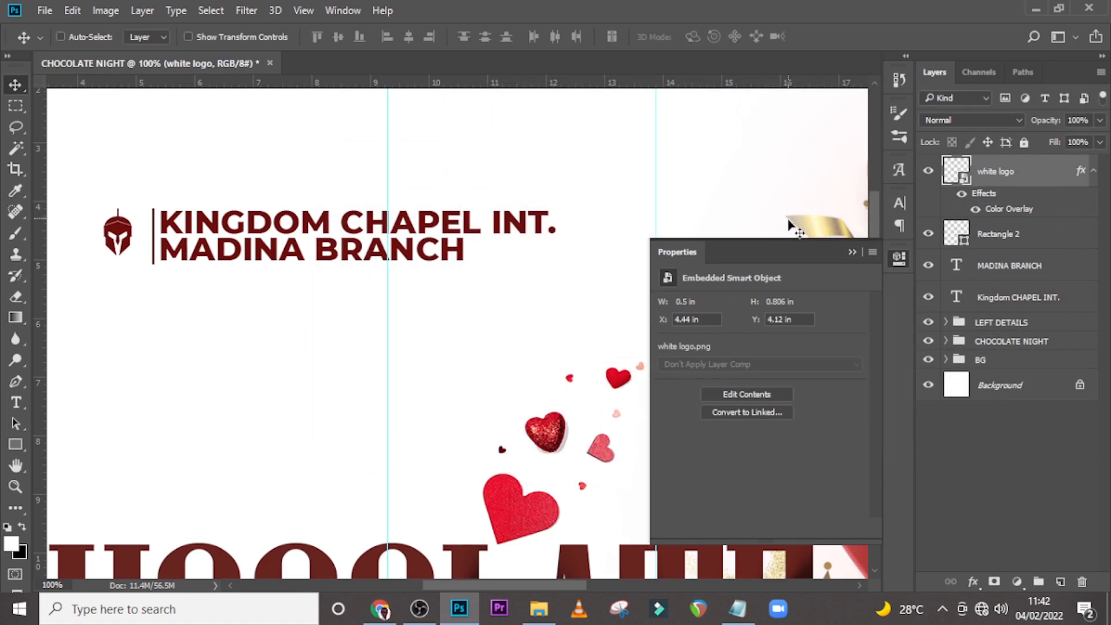
key("ctrl+t")
left_click_drag(153, 275, 168, 293)
left_click_drag(169, 204, 175, 202)
key("Return")
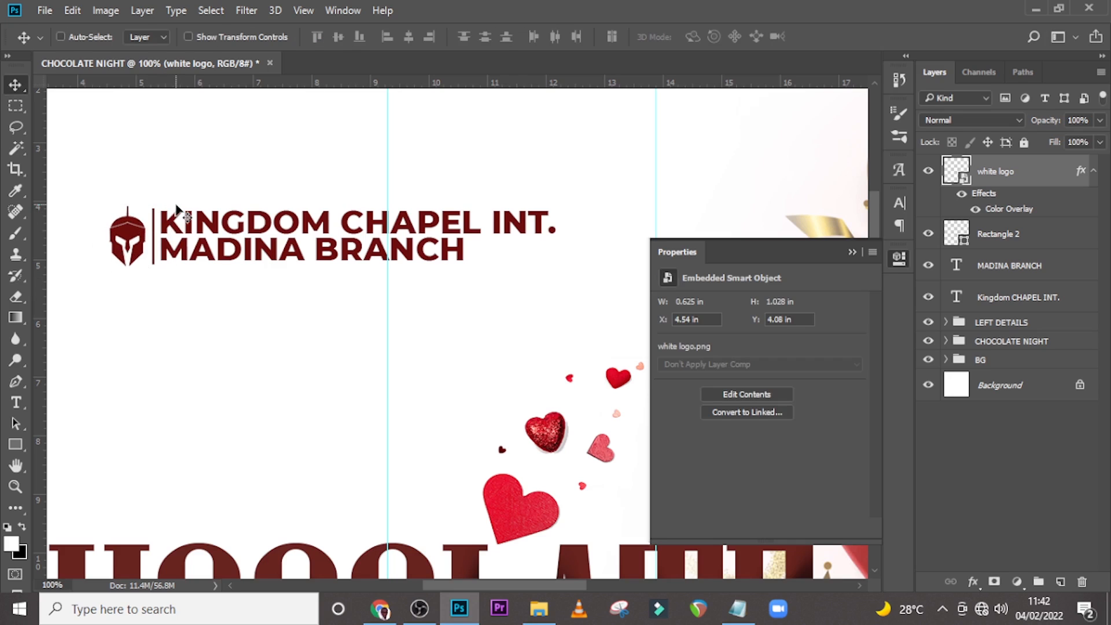
Nudge the logo slightly to the right toward the vertical bar.
key("Left")
key("Left")
key("Right")
key("Right")
key("Right")
key("Right")
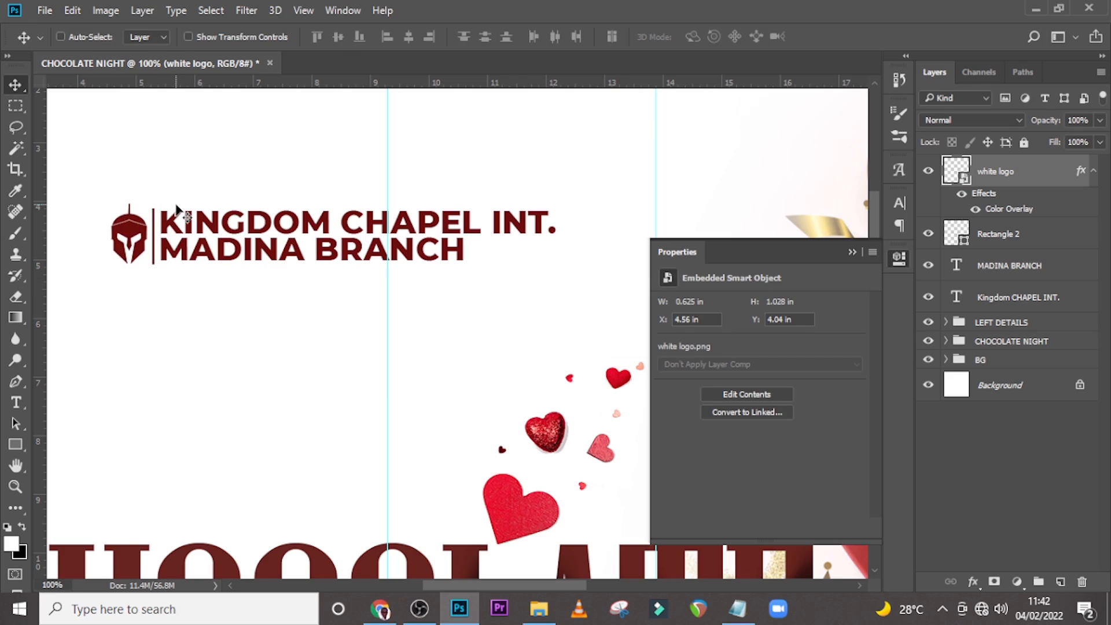
Add a new text line reading PRESENTS below the church heading.
key("ctrl+0")
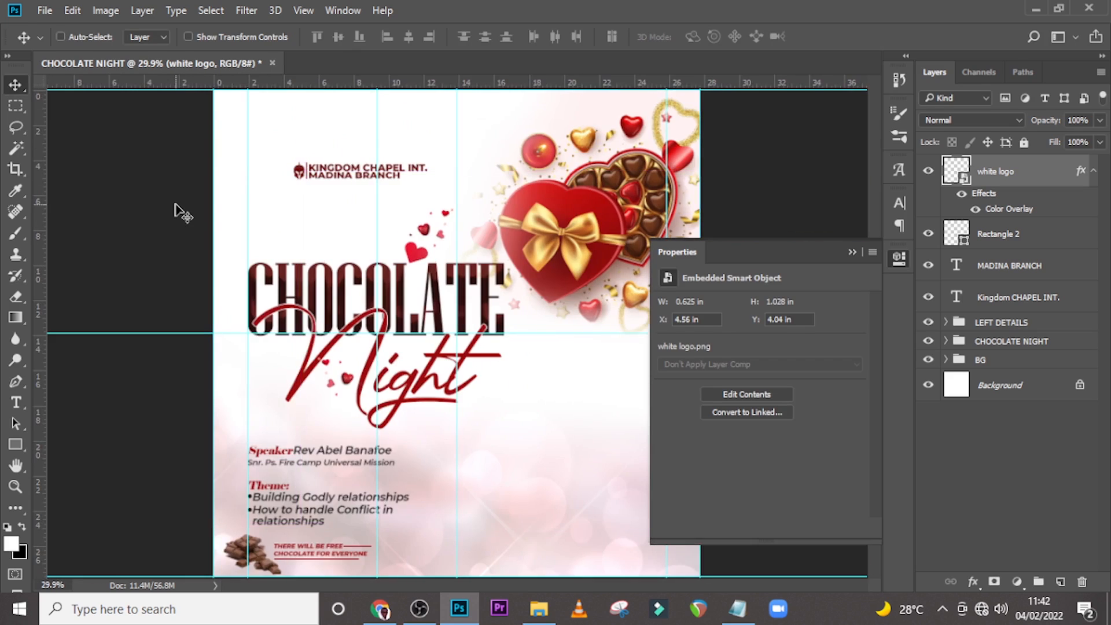
left_click(853, 253)
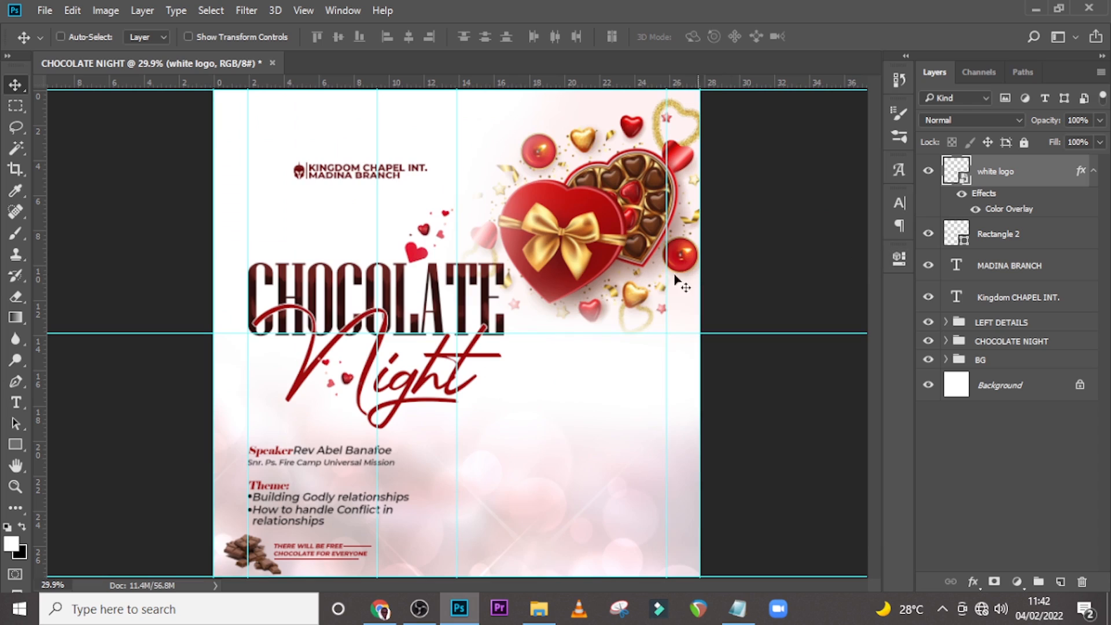
key("t")
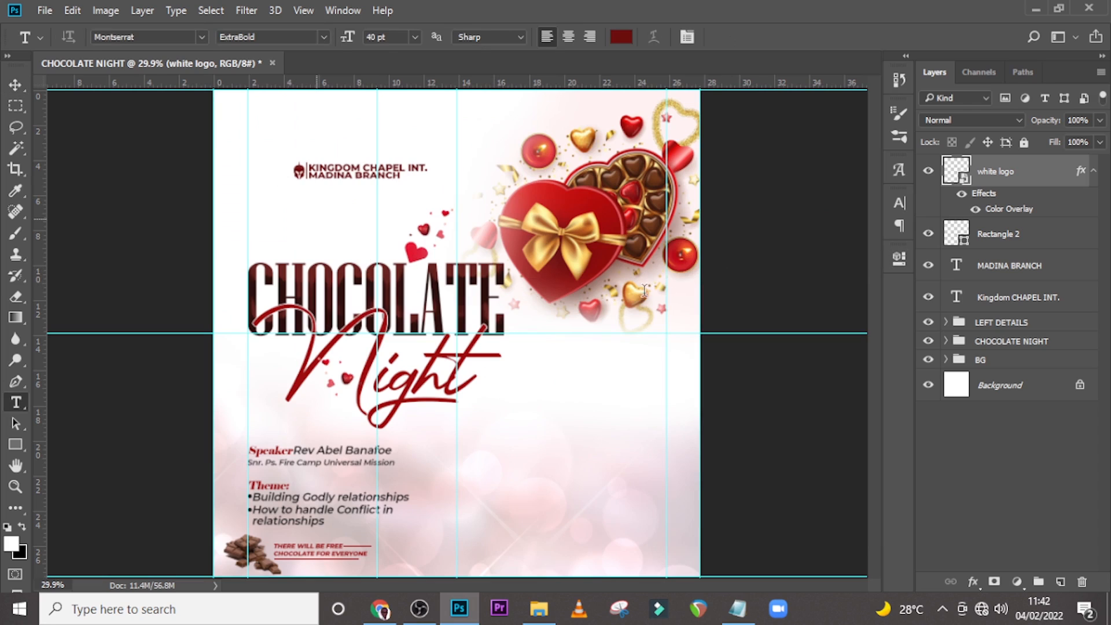
left_click(316, 218)
type("PRESENTS")
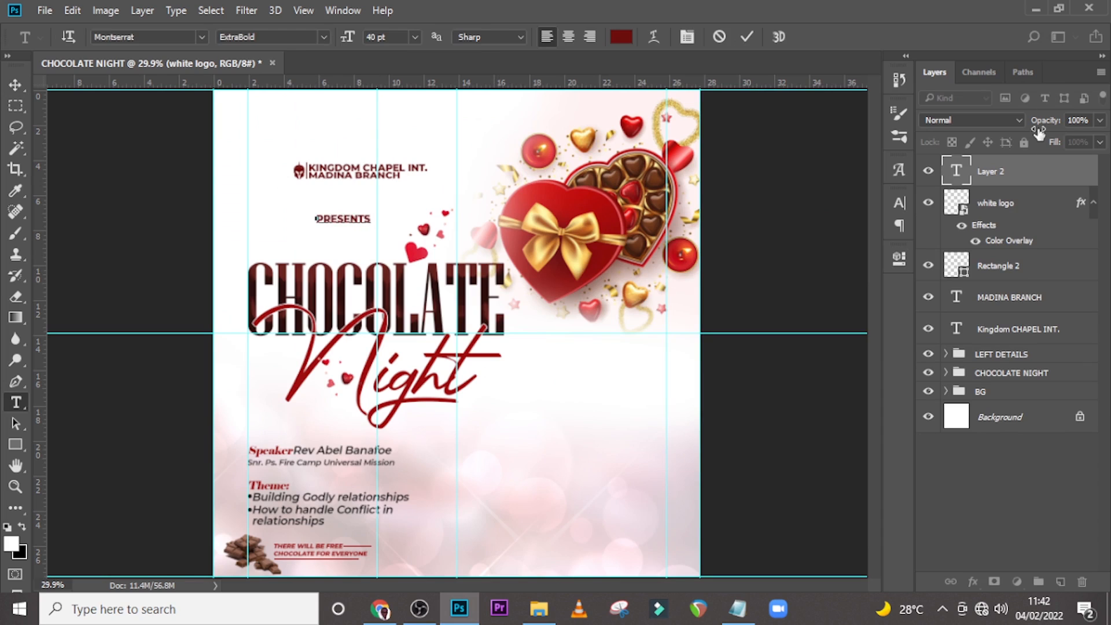
key("ctrl+Return")
Set the PRESENTS text to Montserrat Medium, 27 pt, with tracking of 500.
left_click(899, 206)
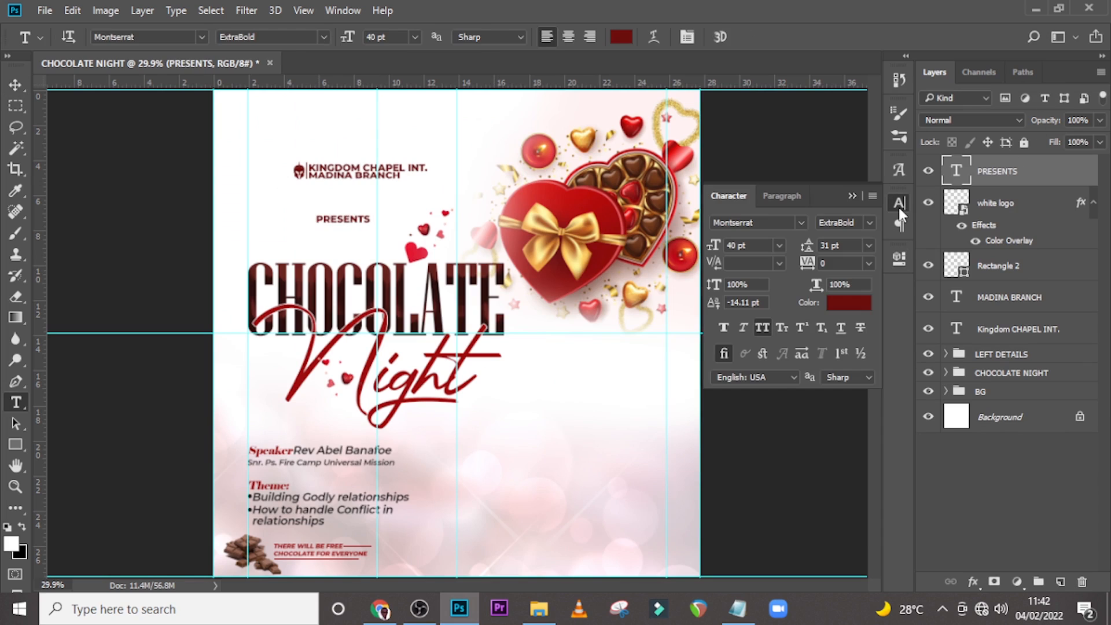
left_click(868, 223)
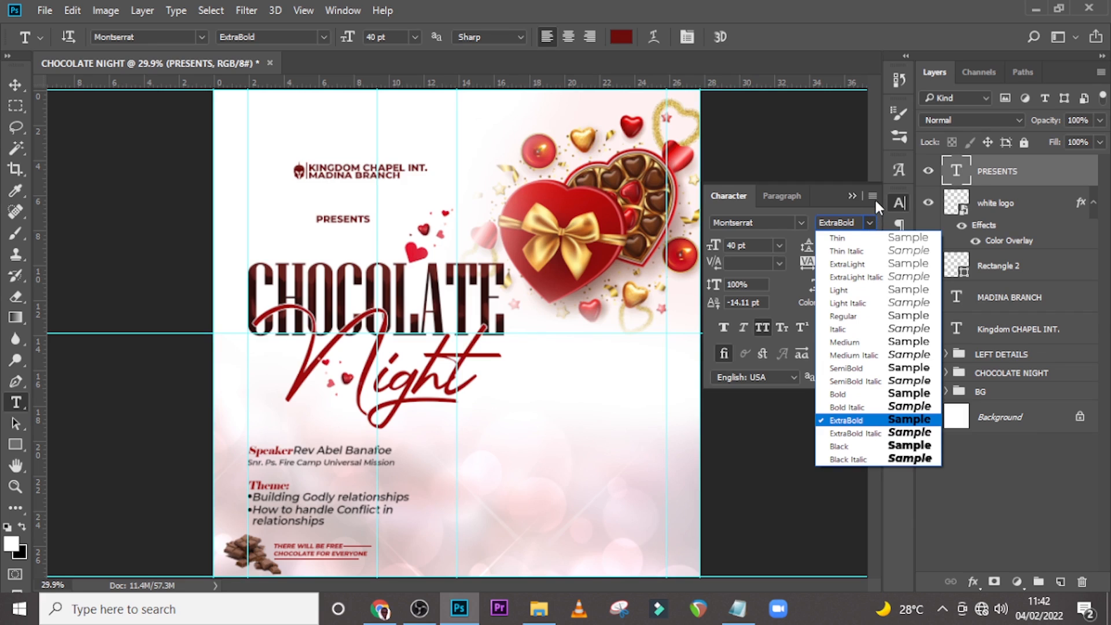
left_click(852, 342)
left_click(747, 246)
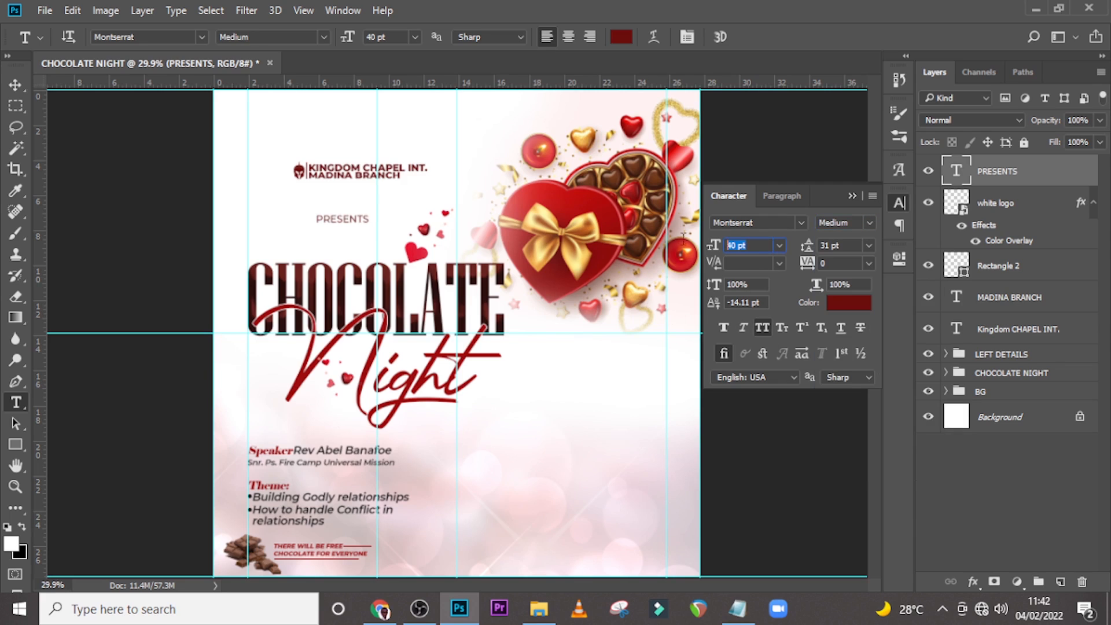
type("27")
key("Return")
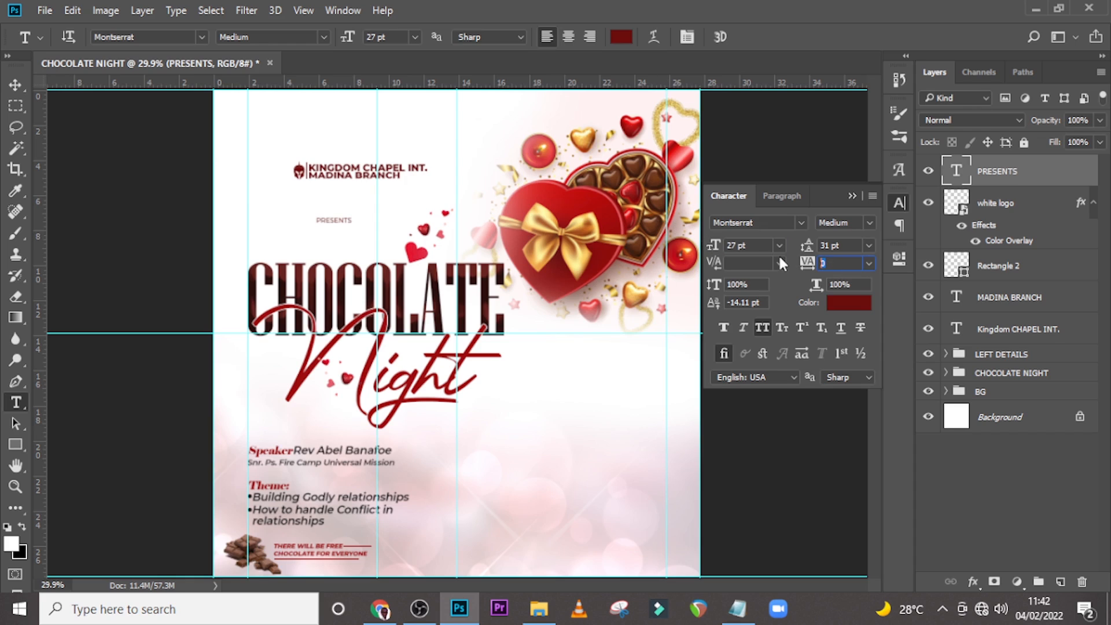
type("500")
key("Return")
left_click(854, 196)
Move the PRESENTS line up directly beneath the MADINA BRANCH line.
key("ctrl+plus")
key("ctrl+plus")
key("ctrl+plus")
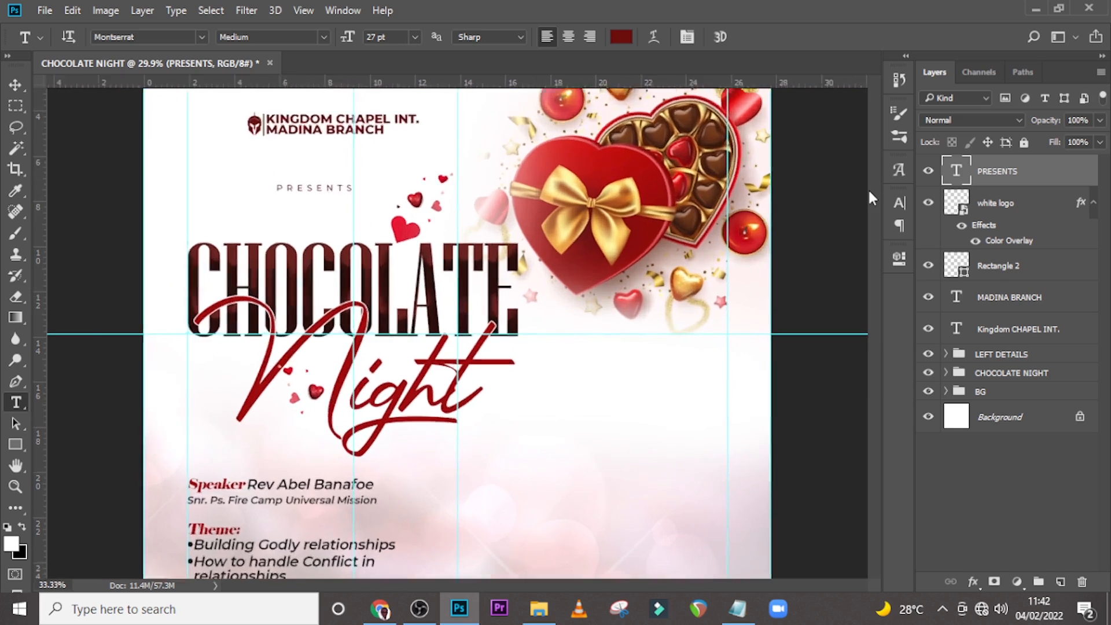
scroll(637, 156, "up", 5)
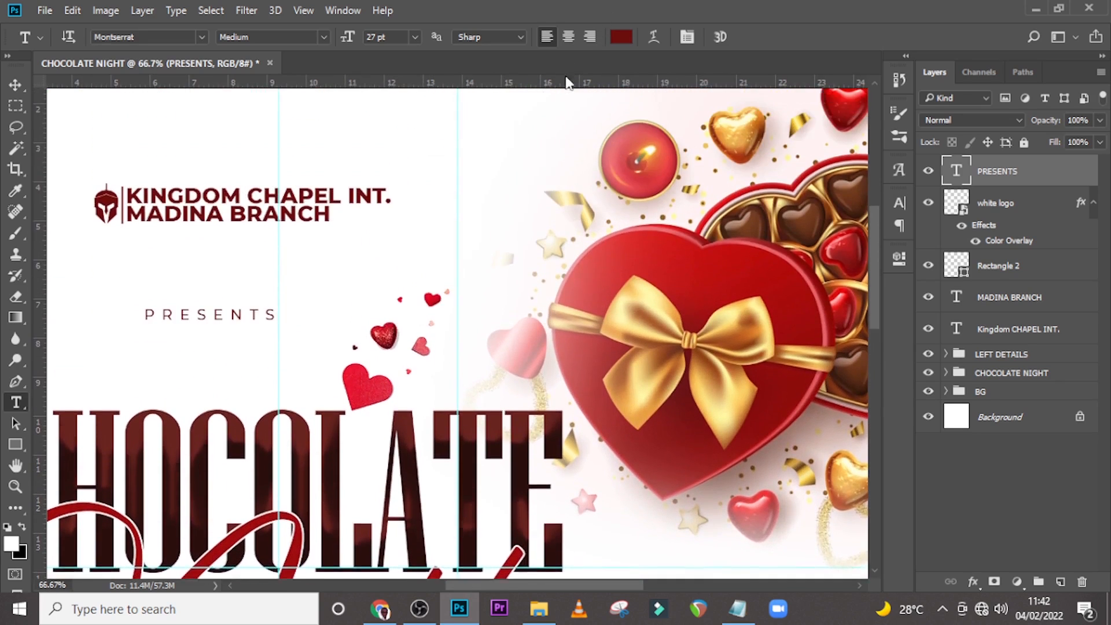
key("v")
left_click_drag(194, 328, 174, 242)
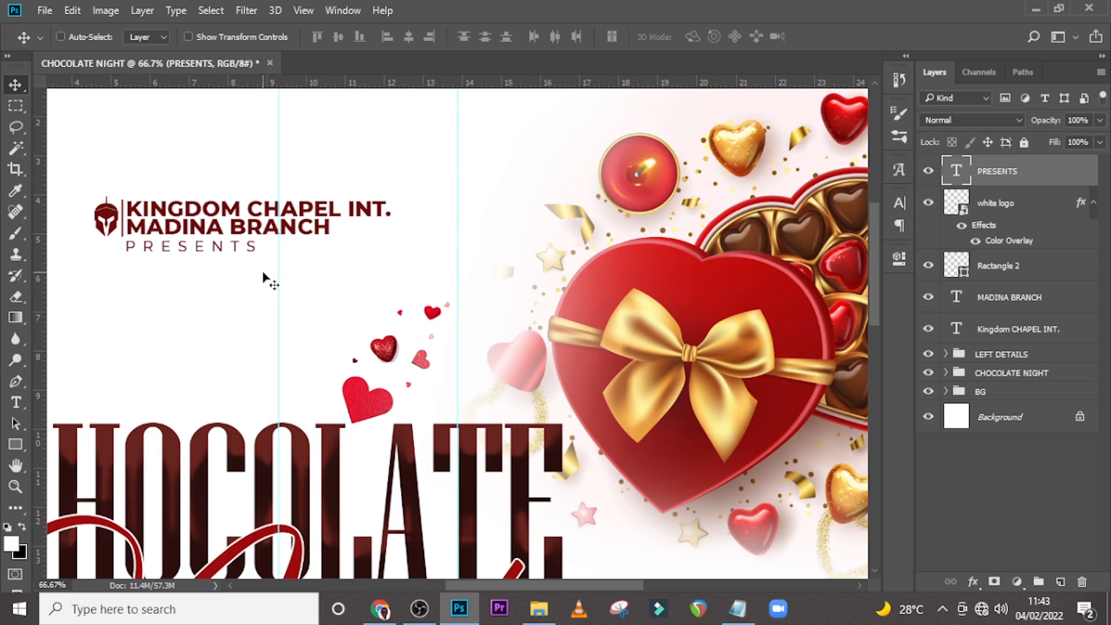
key("Down")
key("Down")
key("Down")
key("Down")
key("Down")
key("Down")
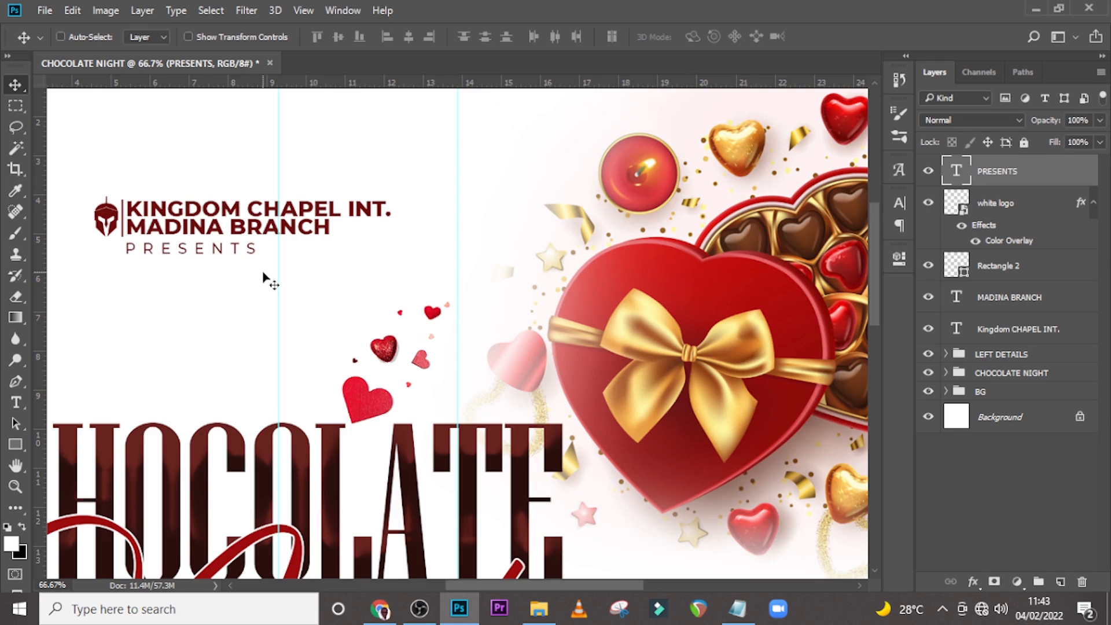
key("Up")
key("Up")
key("Up")
Change the PRESENTS text colour to 181818.
left_click(902, 201)
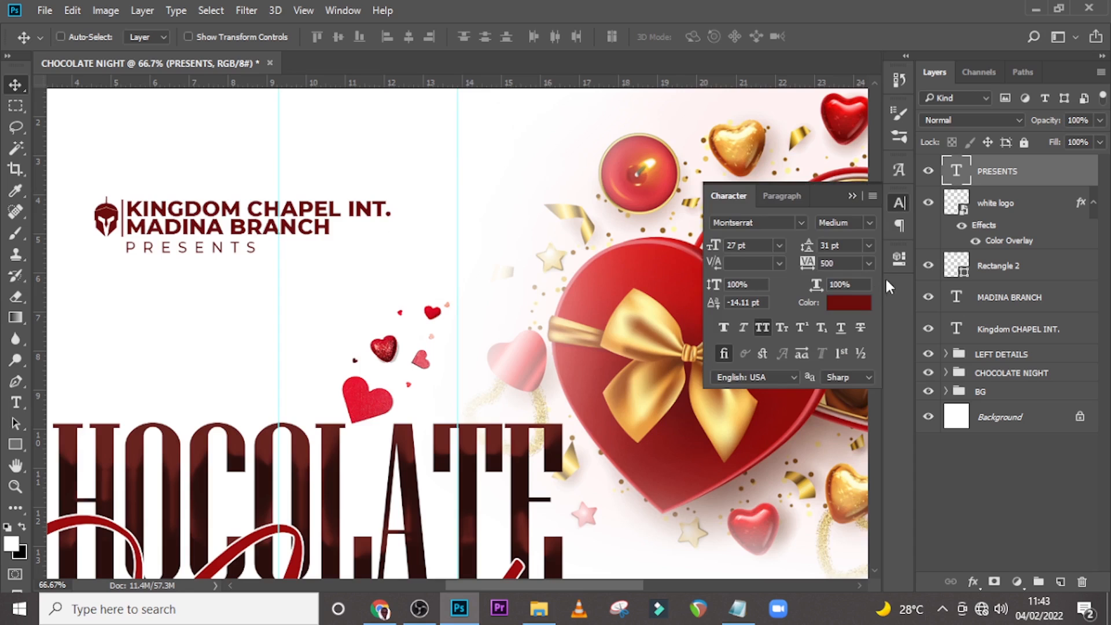
left_click(855, 307)
type("18")
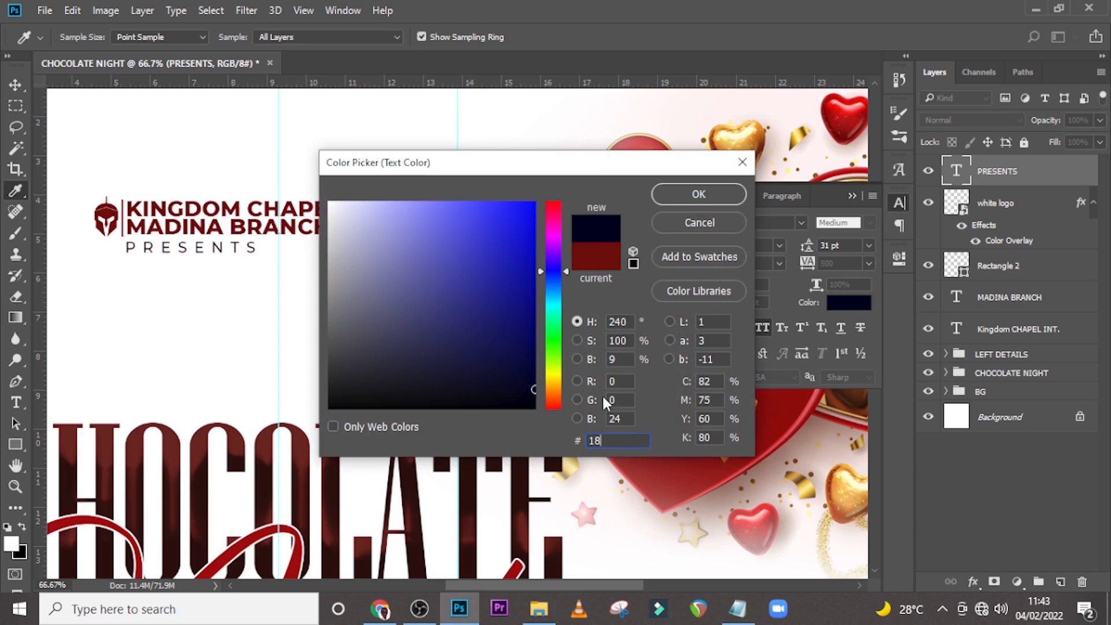
type("1818")
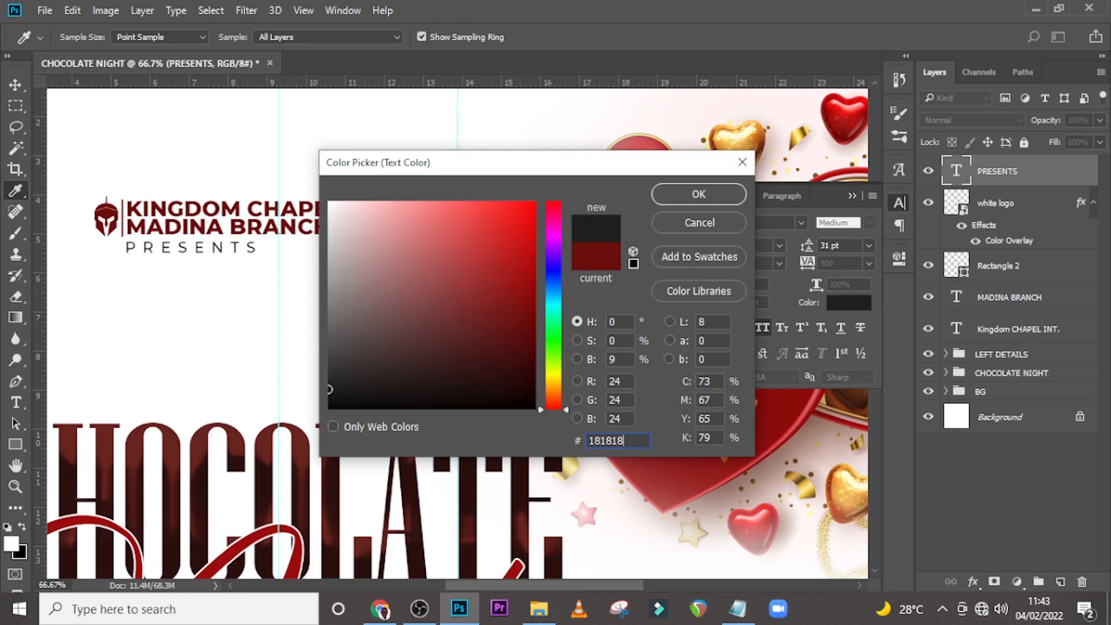
key("Return")
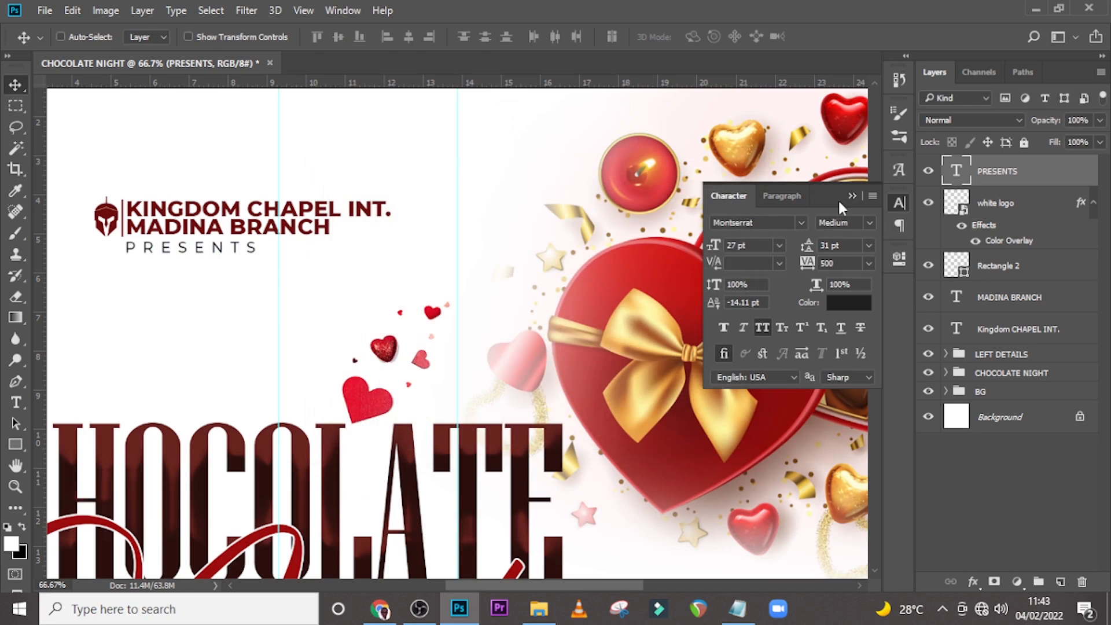
Group the PRESENTS, logo, vertical bar and church heading layers and name the group LOGO.
key("ctrl+0")
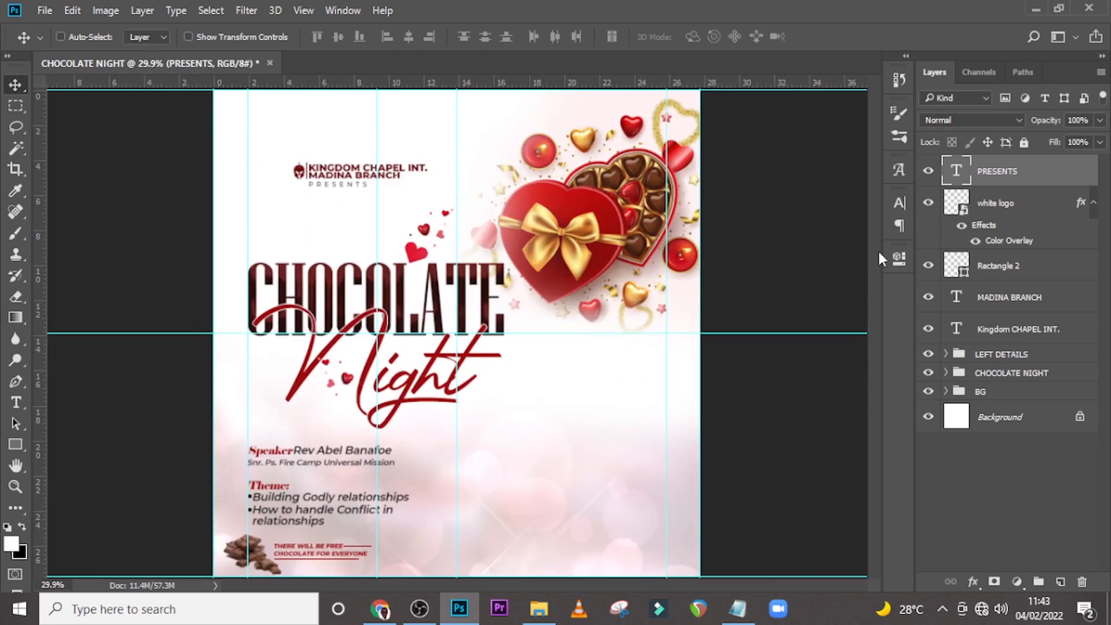
left_click(1053, 209, "ctrl")
left_click(1019, 269, "ctrl")
left_click(1019, 297, "ctrl")
left_click(1019, 329, "ctrl")
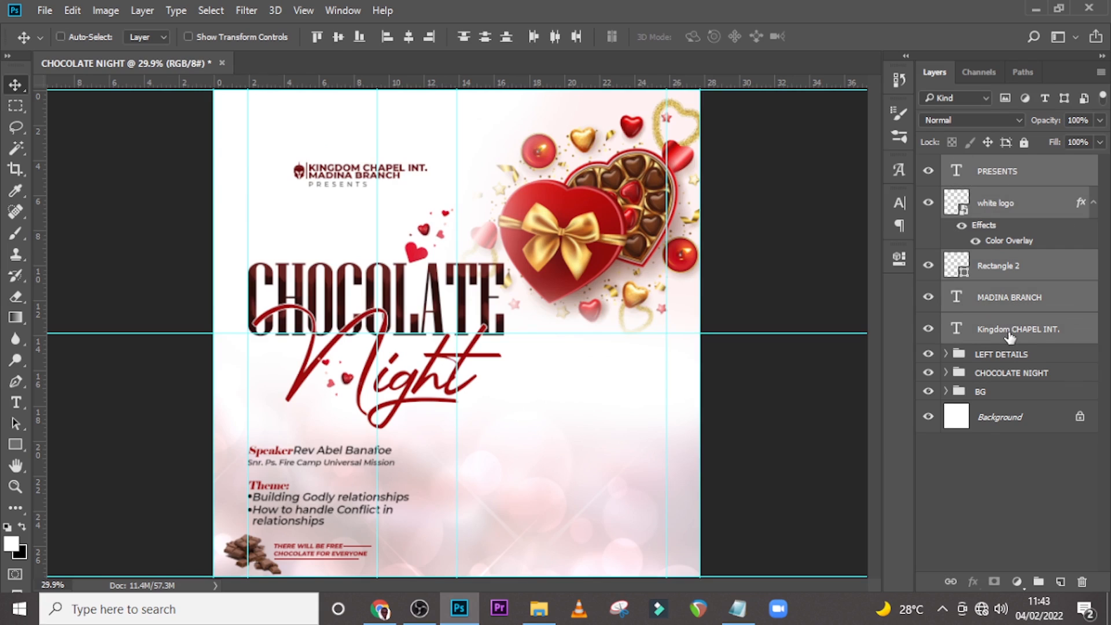
key("ctrl+g")
double_click(989, 165)
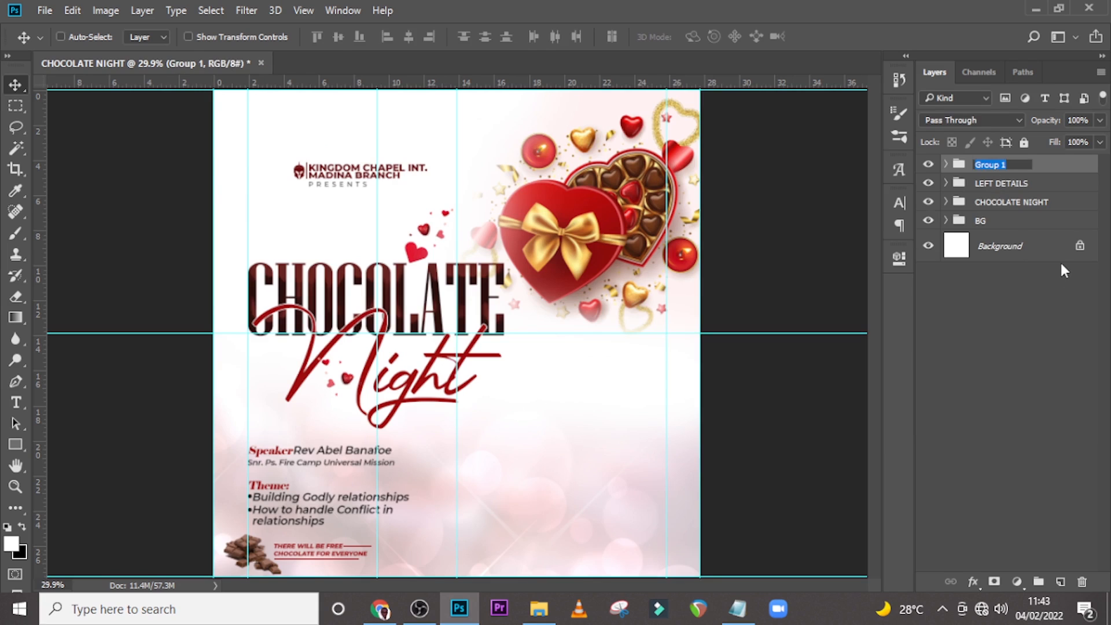
type("LOGO")
key("Return")
Reposition the LOGO group slightly lower near the top-left of the flyer.
left_click_drag(335, 174, 366, 189)
key("ctrl+semicolon")
key("ctrl+semicolon")
key("ctrl+t")
key("Return")
key("ctrl+semicolon")
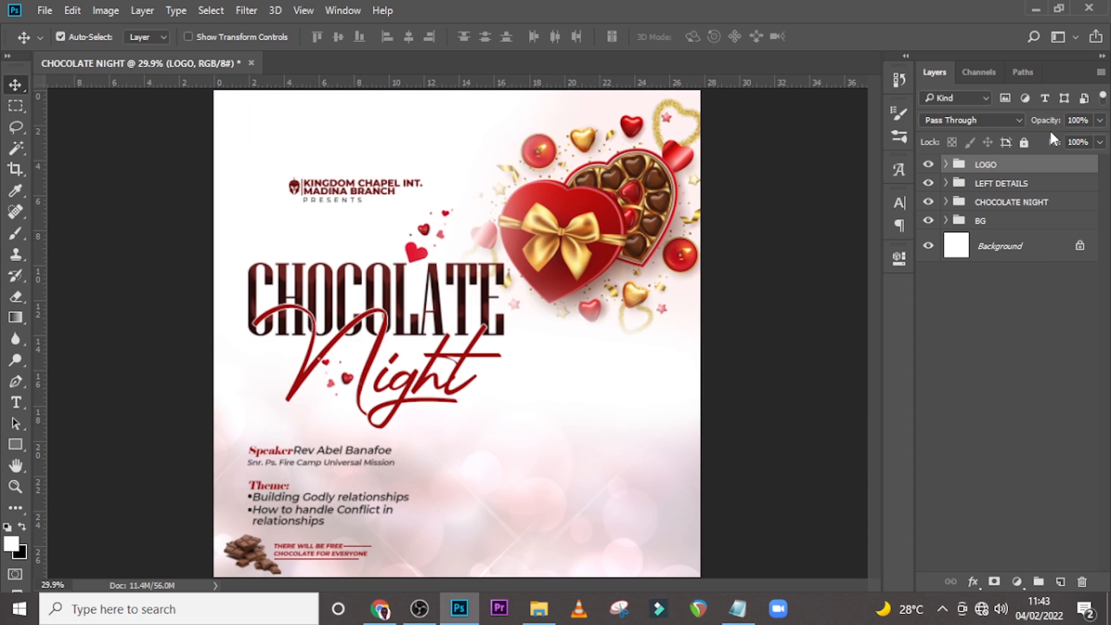
key("ctrl+semicolon")
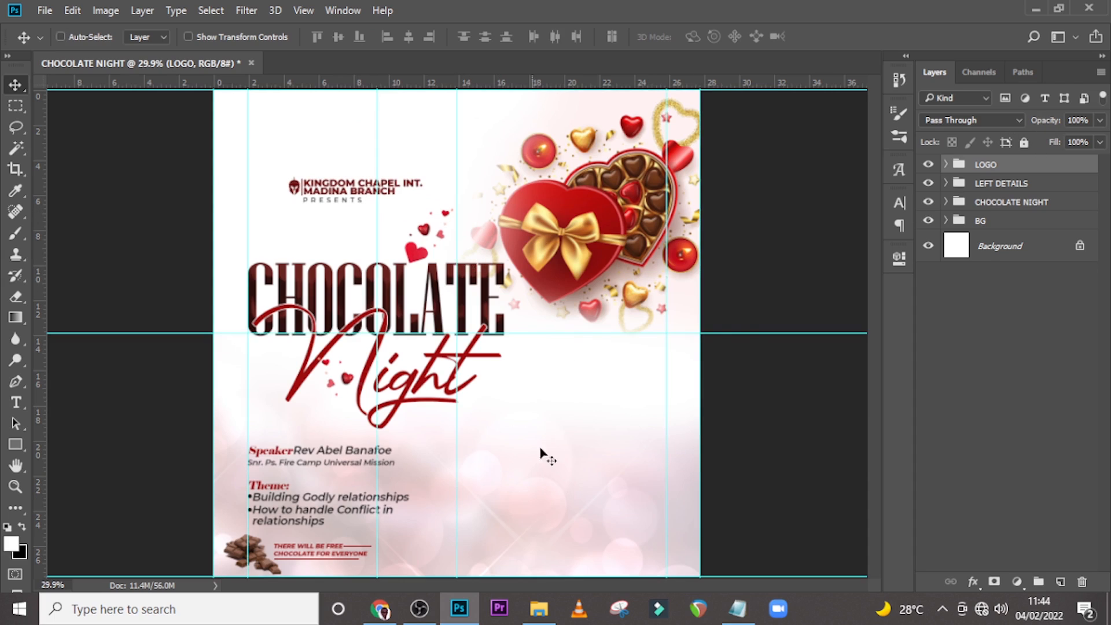
Switch to Notepad and copy the line "Monday, February" from the event notes.
left_click(741, 614)
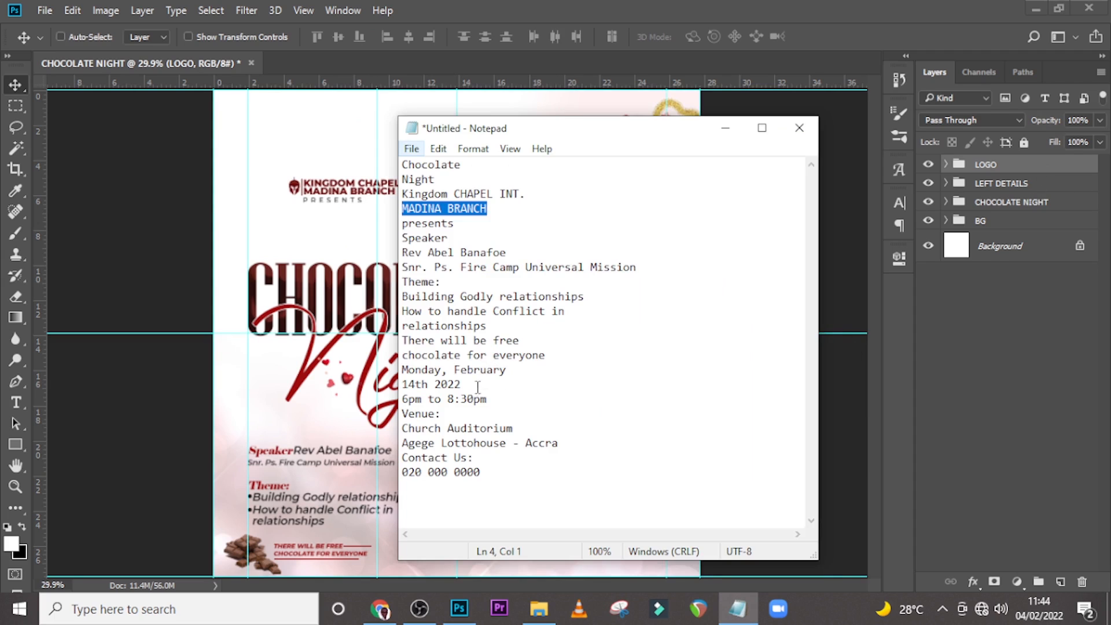
left_click_drag(514, 373, 403, 365)
key("ctrl+c")
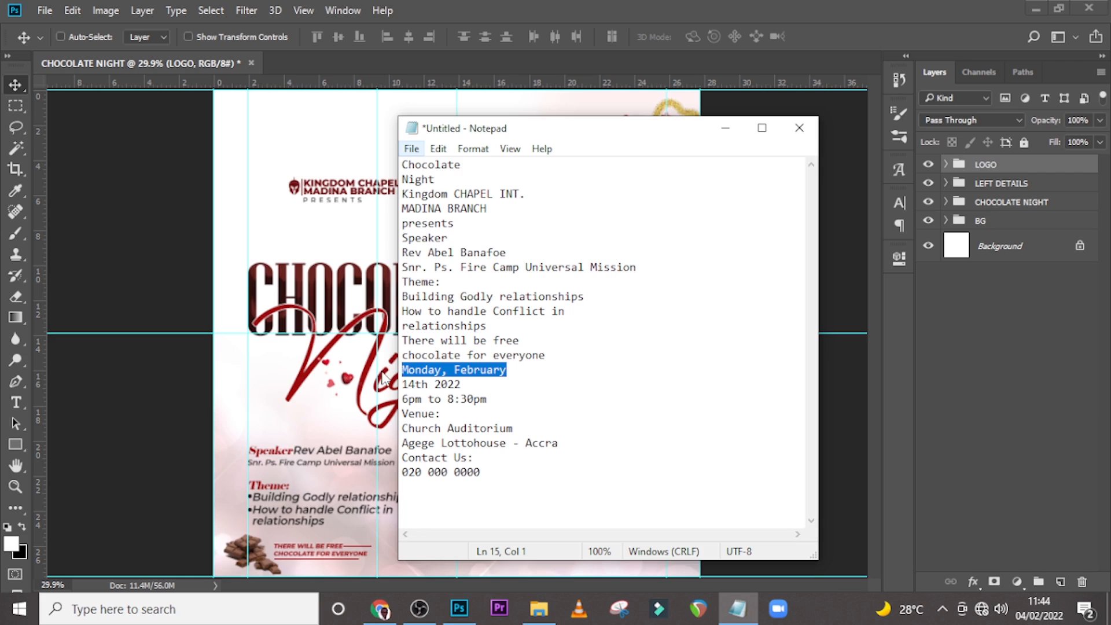
key("alt+Tab")
Paste "Monday, February" as a new text line beside the Night script and right-align it.
key("t")
left_click(519, 417)
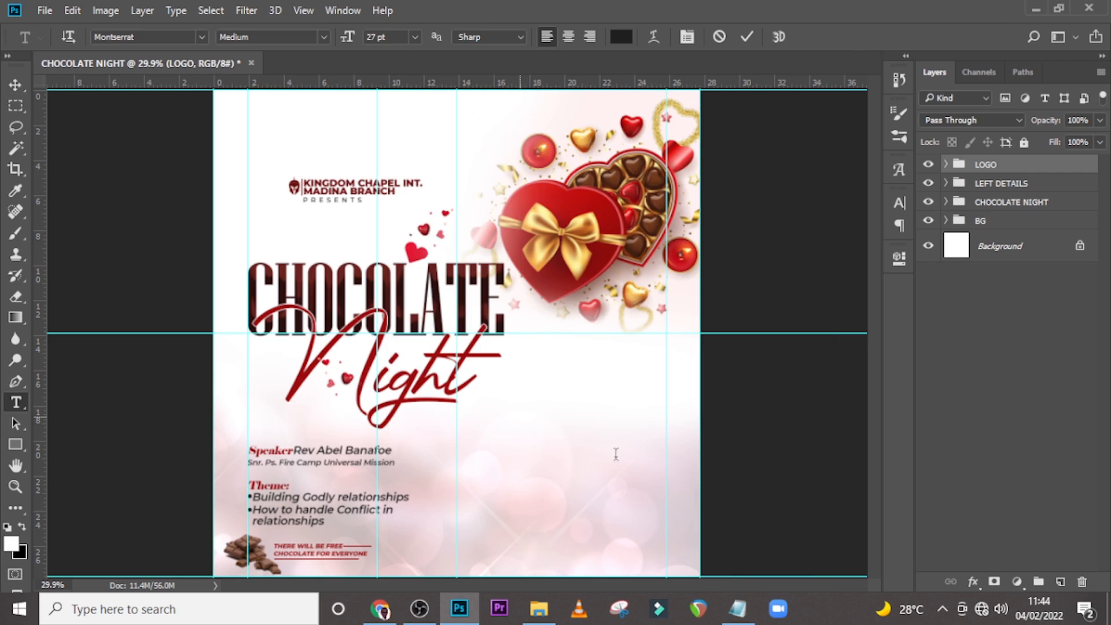
key("ctrl+v")
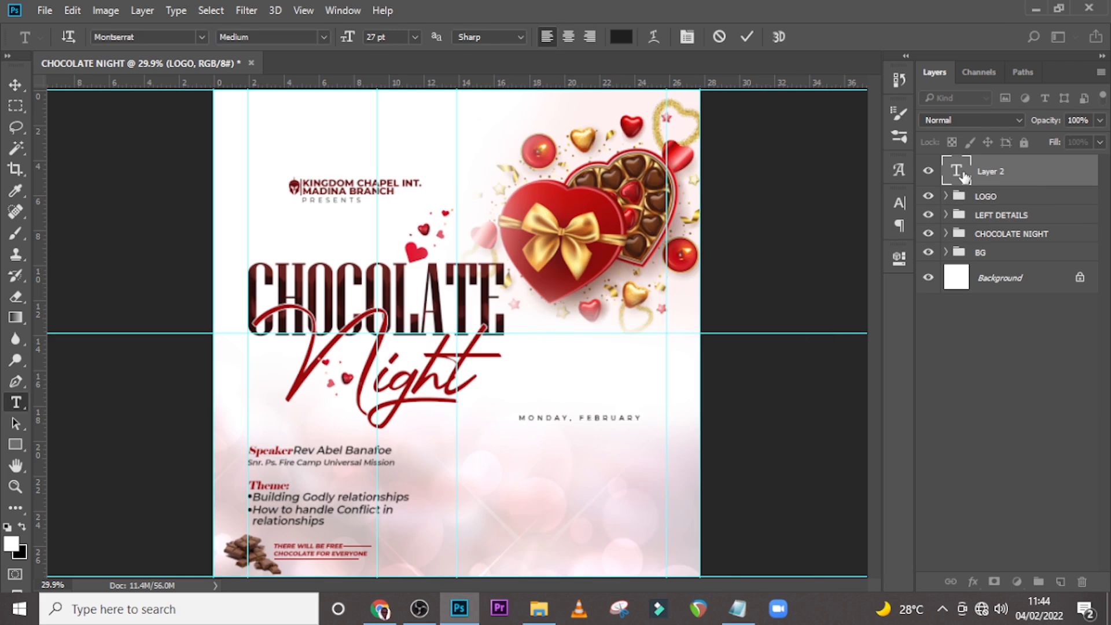
left_click(958, 172)
left_click(899, 203)
left_click(782, 196)
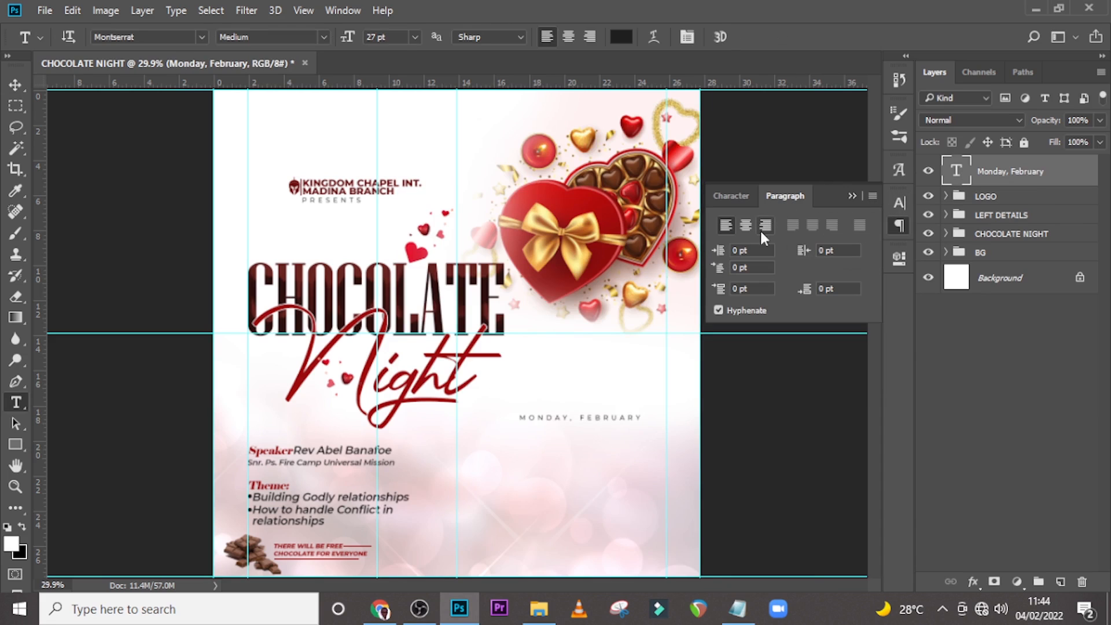
left_click(766, 227)
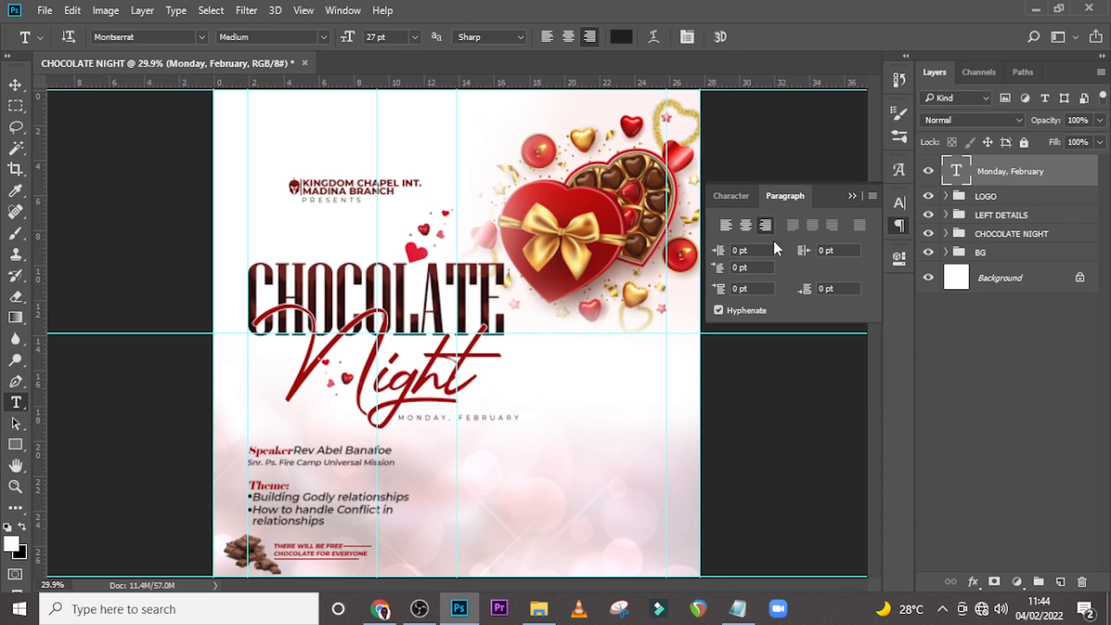
Set the Monday, February text to Bold, 64 pt, with tracking -20.
left_click(730, 197)
left_click(836, 265)
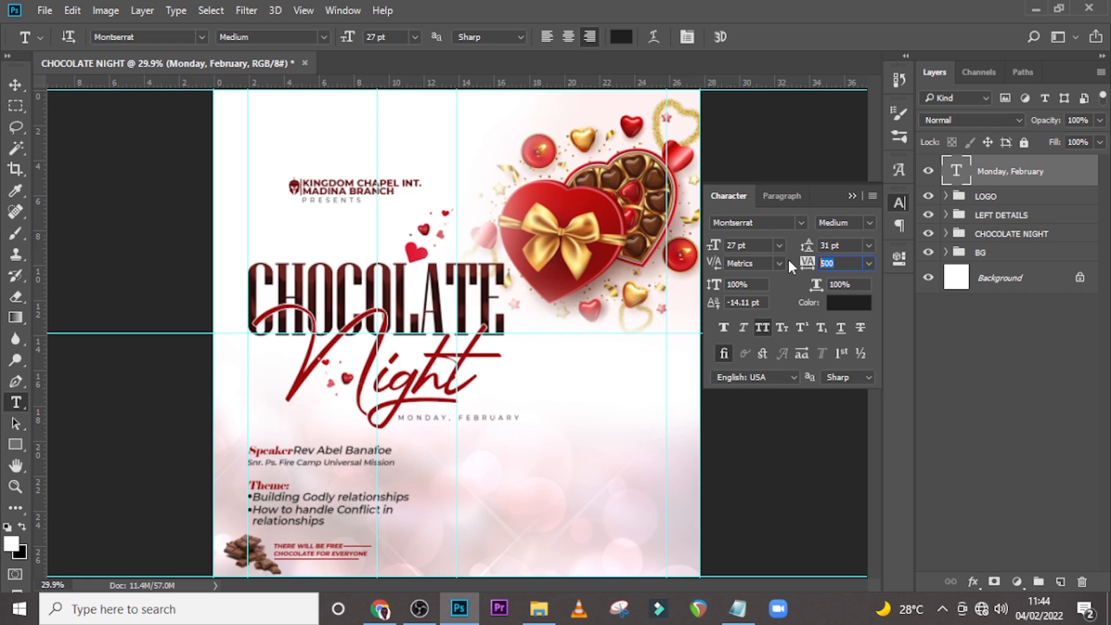
type("0")
key("Return")
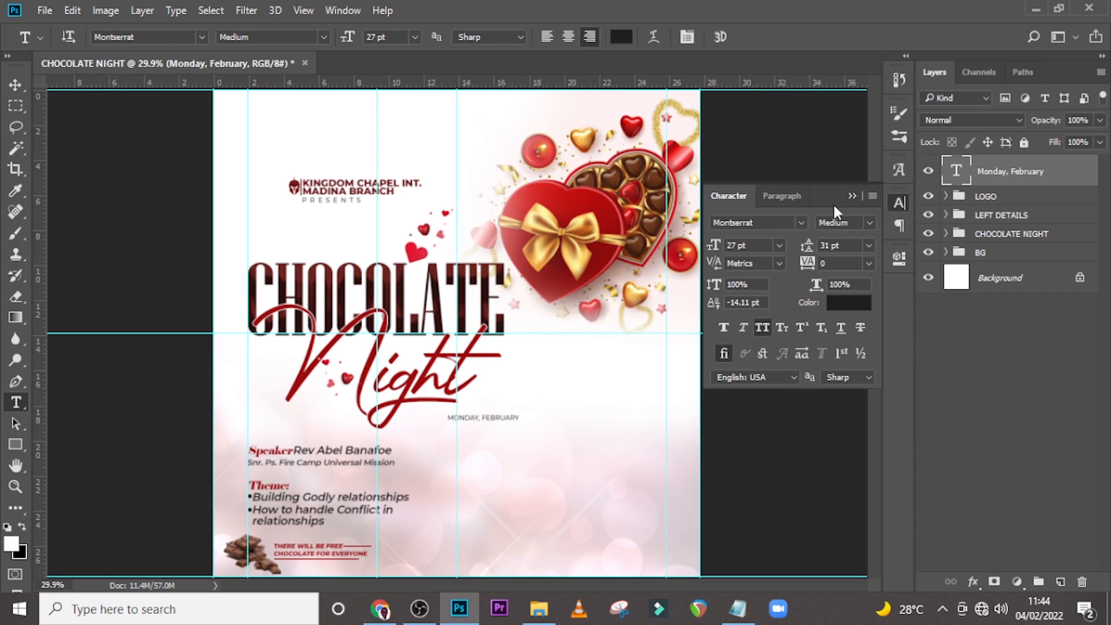
left_click(869, 223)
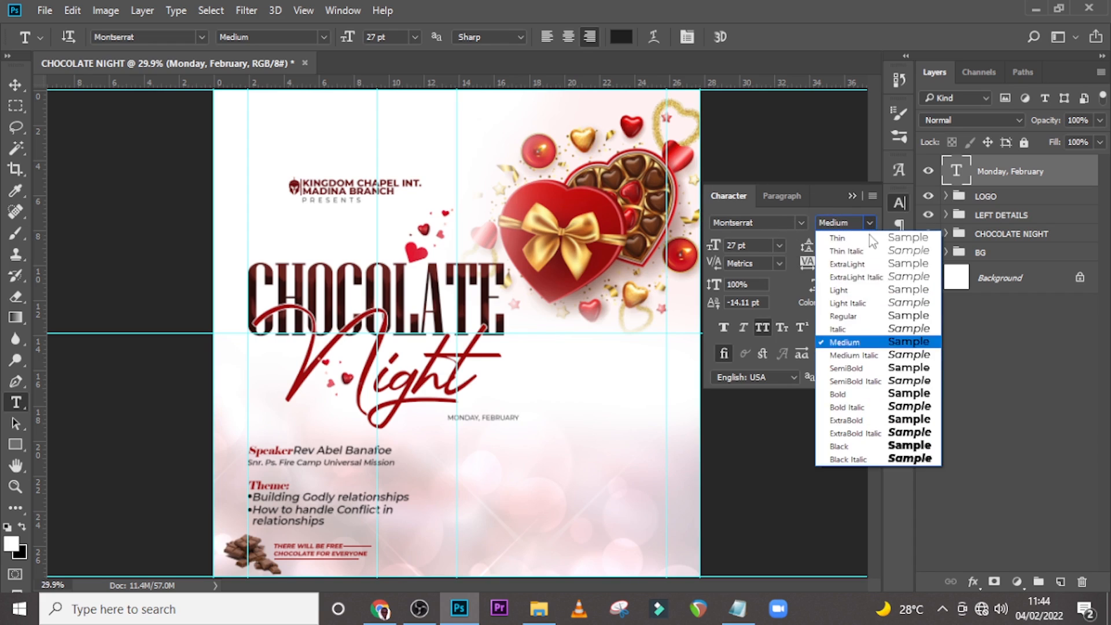
left_click(841, 393)
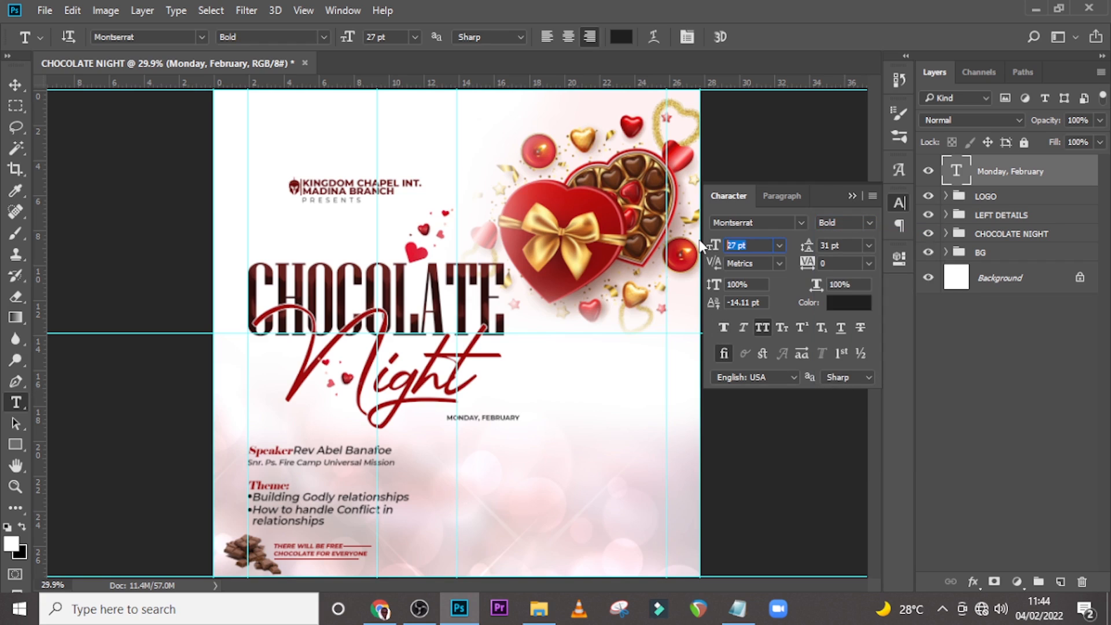
type("6")
key("Return")
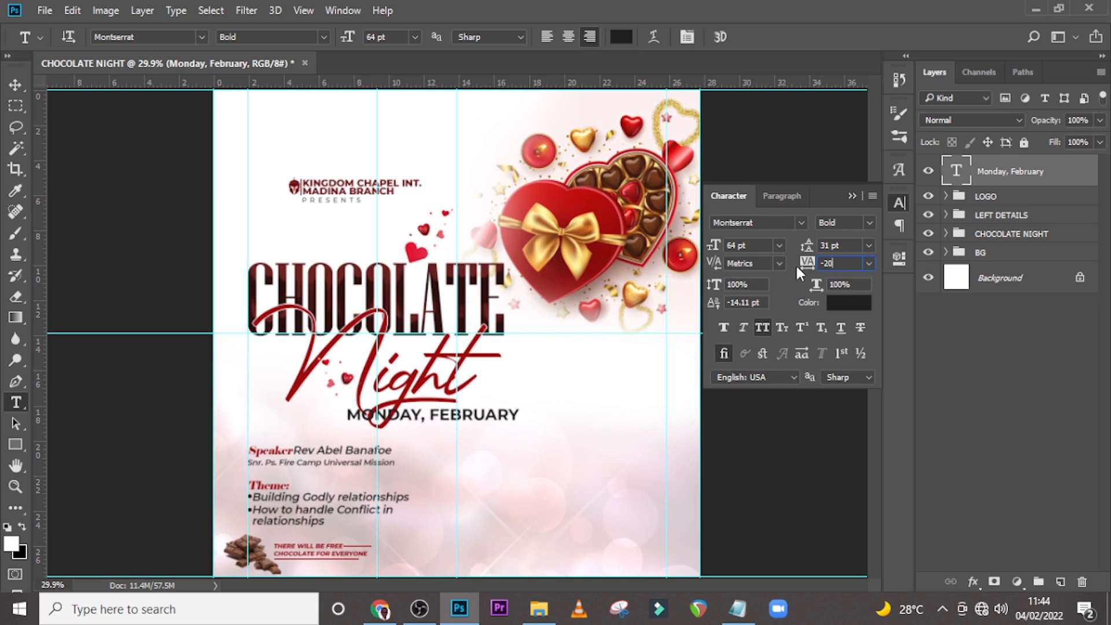
type("-20")
key("Return")
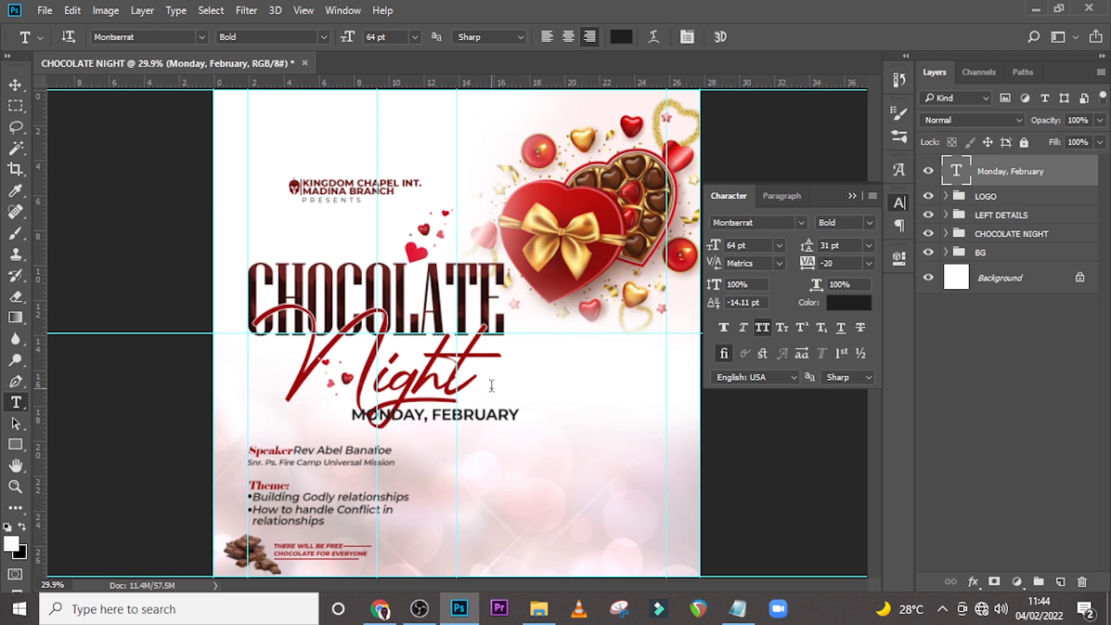
Move the date line to the right guide below the title and color it with red sampled from the Night script.
key("v")
left_click_drag(494, 421, 611, 432)
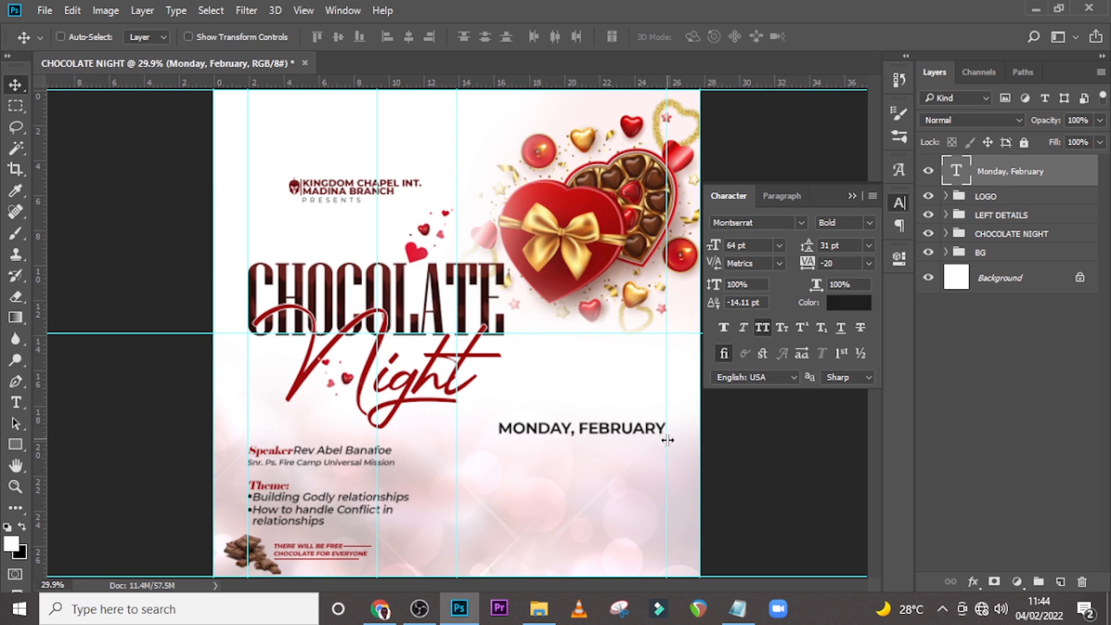
key("ctrl+plus")
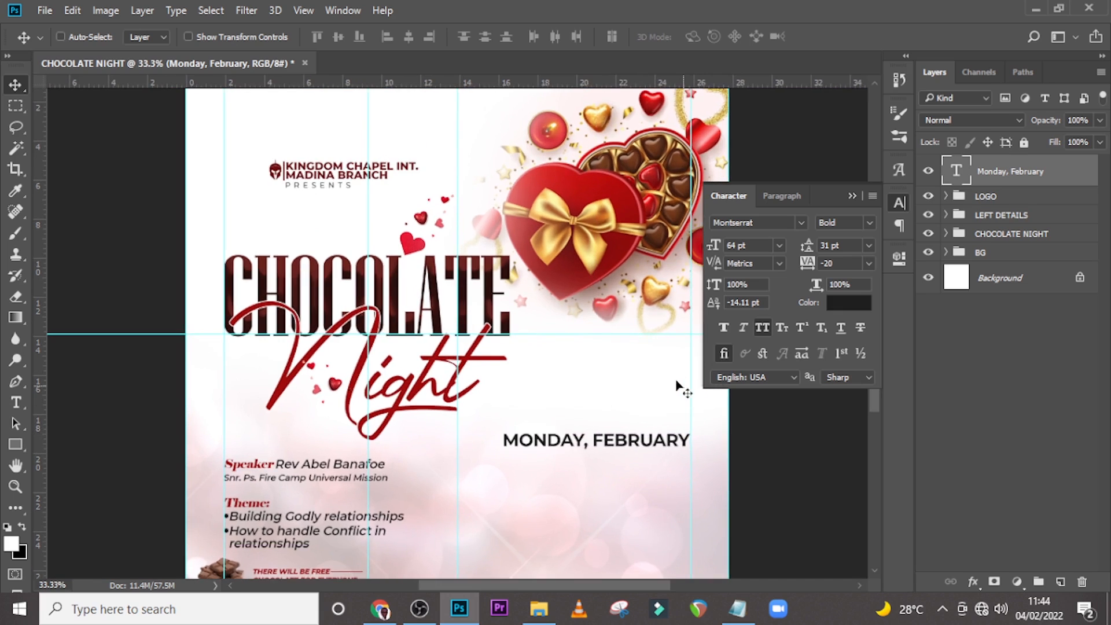
scroll(669, 369, "down", 1)
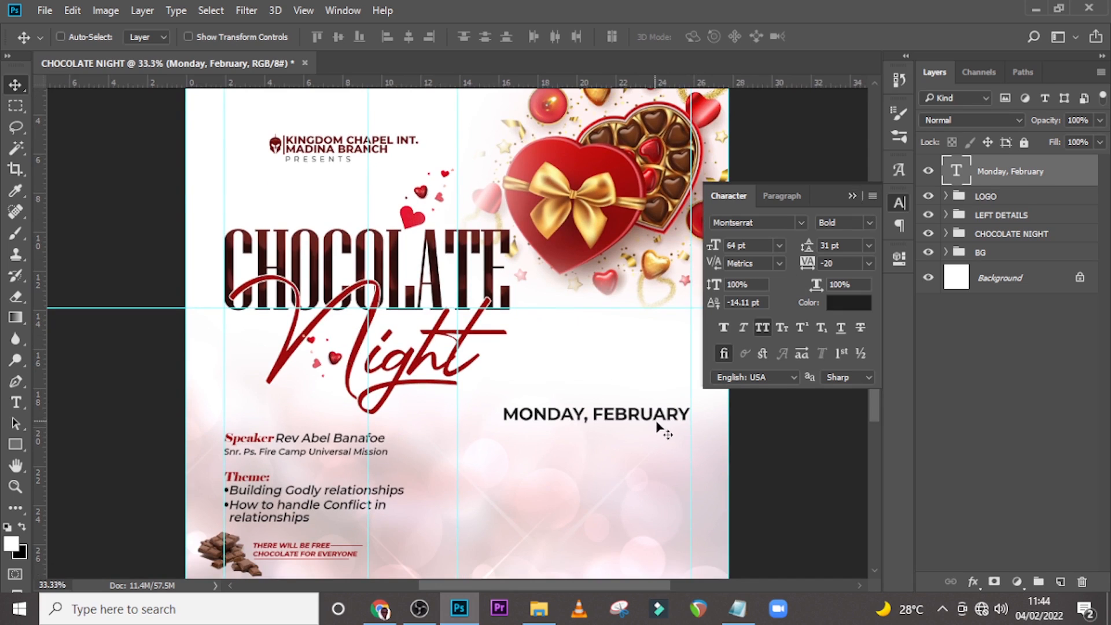
left_click(846, 310)
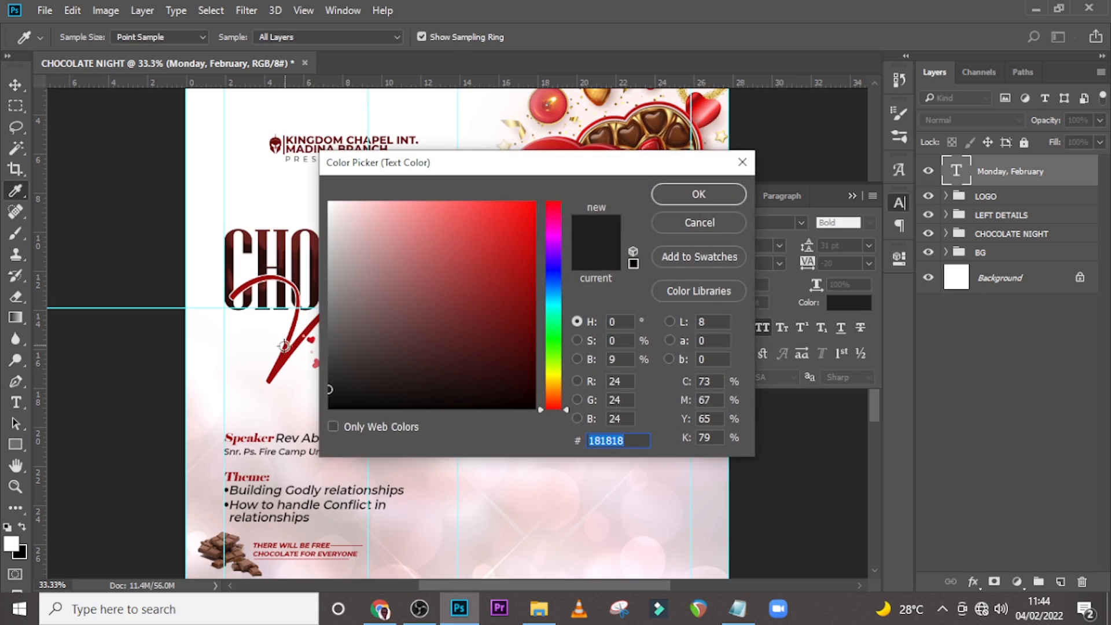
left_click(282, 355)
left_click(679, 196)
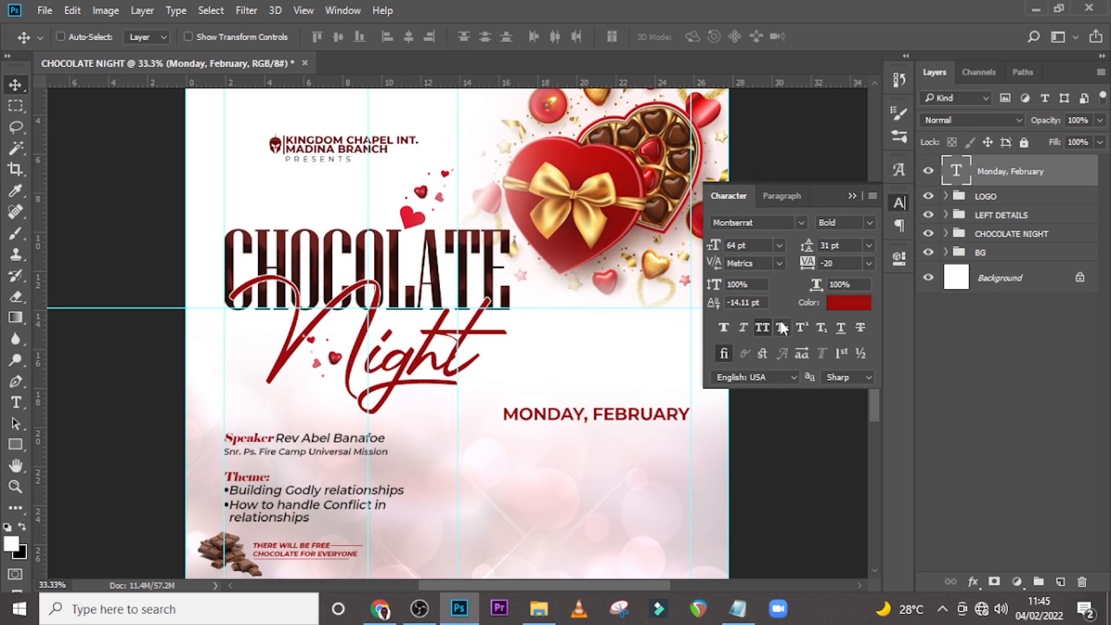
Duplicate the date line and nudge the copy just below the original.
key("ctrl+j")
key("shift+Down")
key("shift+Down")
key("shift+Down")
key("shift+Down")
key("shift+Down")
key("shift+Down")
key("shift+Down")
key("shift+Down")
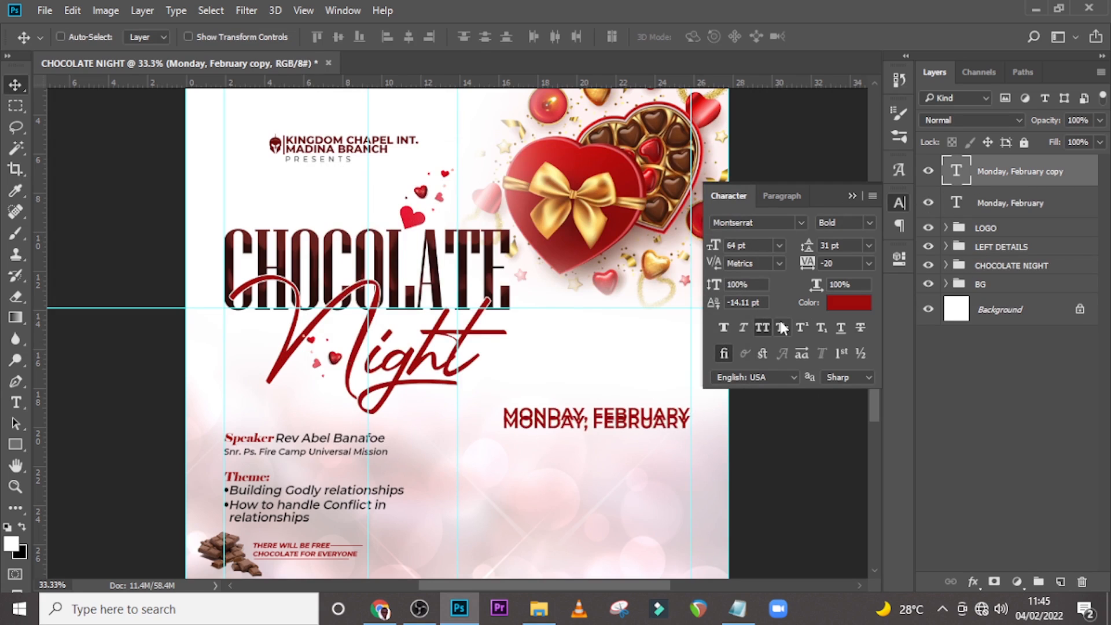
Switch to Notepad and copy the line "14th 2022" from the event notes.
left_click(737, 608)
left_click_drag(463, 384, 375, 388)
key("ctrl+c")
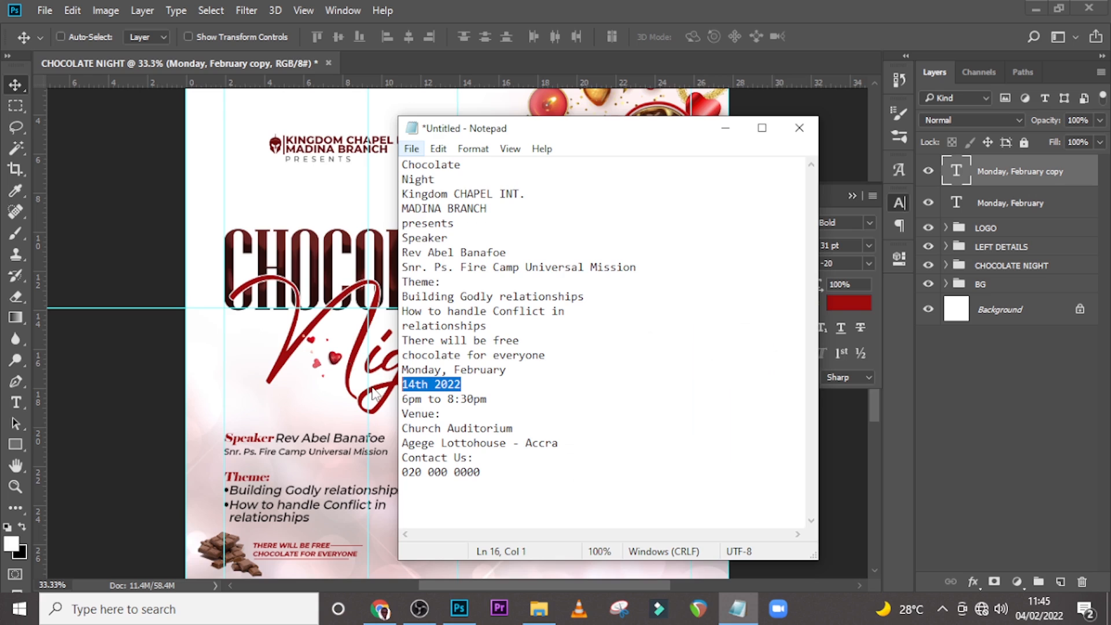
key("alt+Tab")
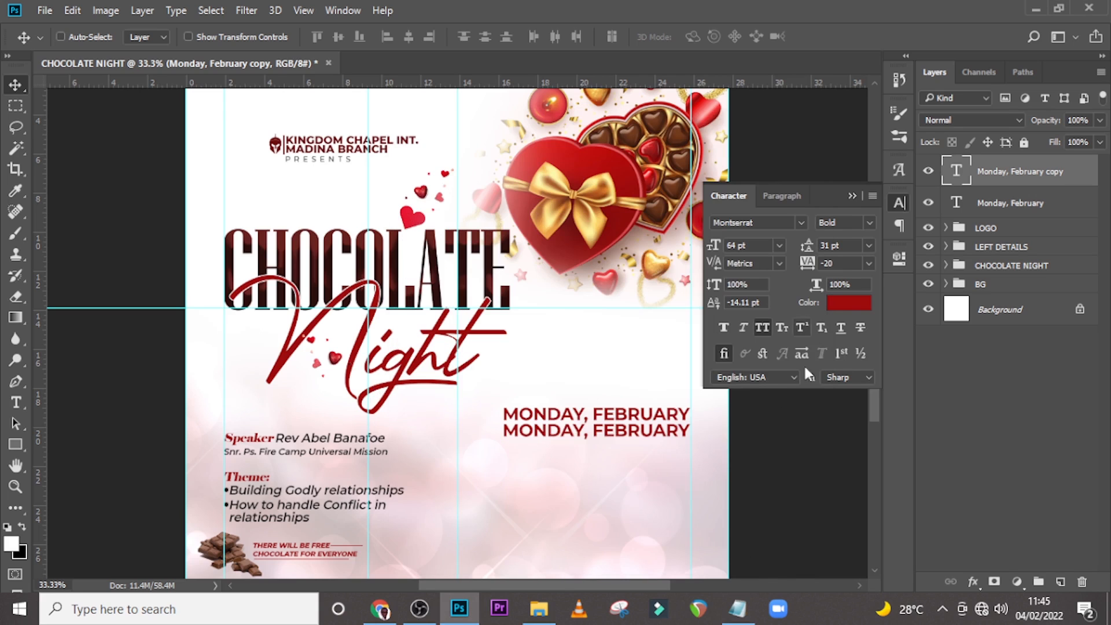
Replace the duplicated line's text with "14th 2022".
double_click(956, 173)
key("End")
key("ctrl+v")
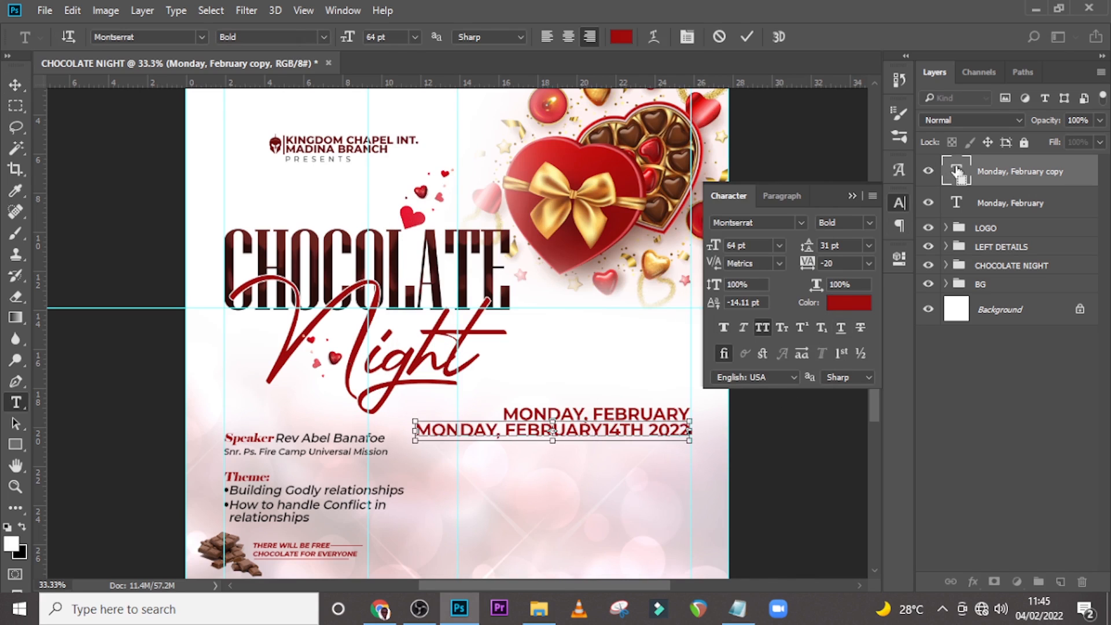
key("ctrl+a")
type("14TH 2022")
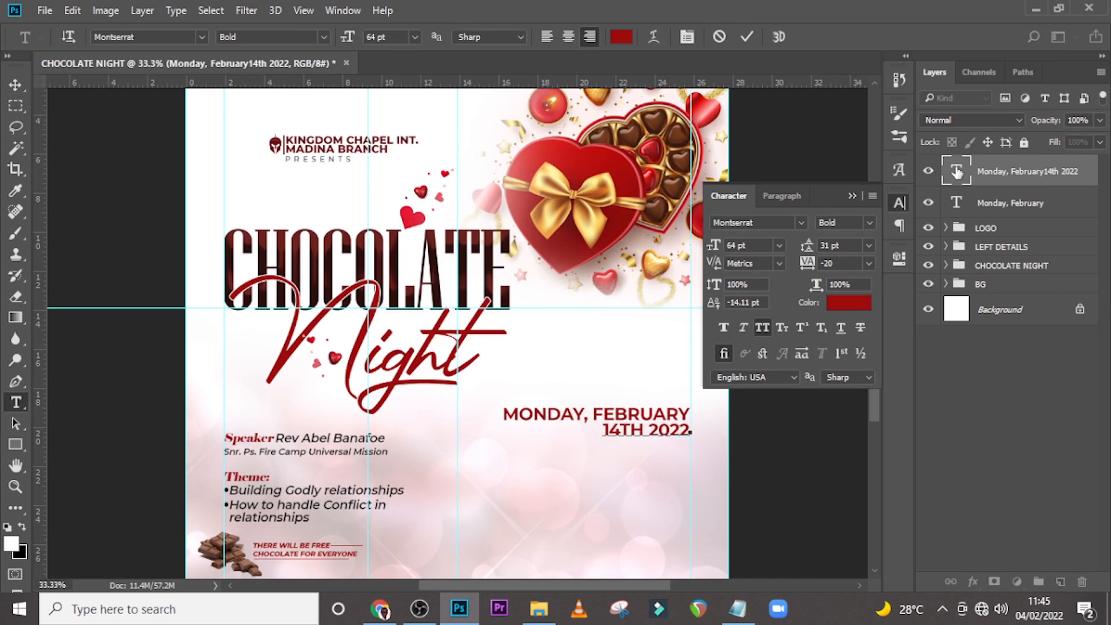
key("ctrl+Return")
key("v")
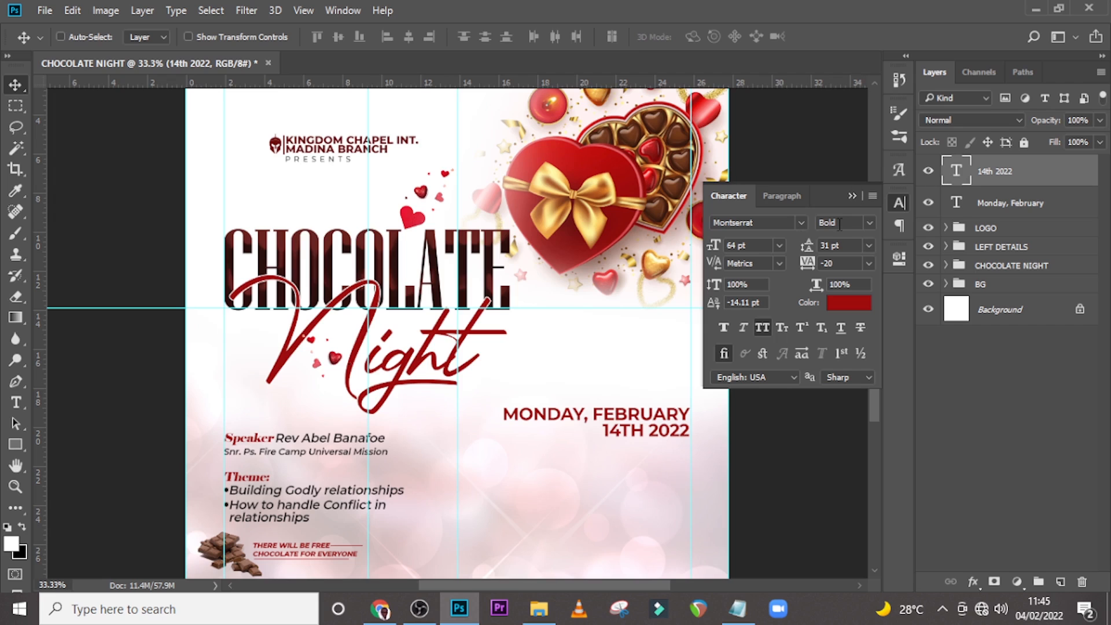
Set the 14th 2022 text to 133 pt and nudge it down below the Monday line.
left_click(736, 245)
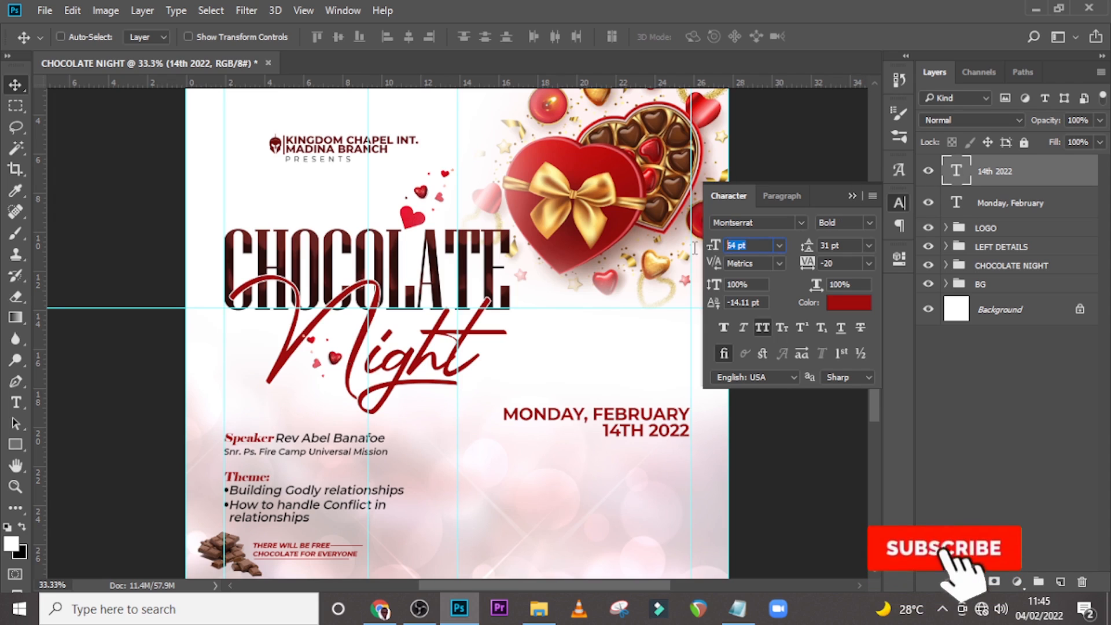
type("133")
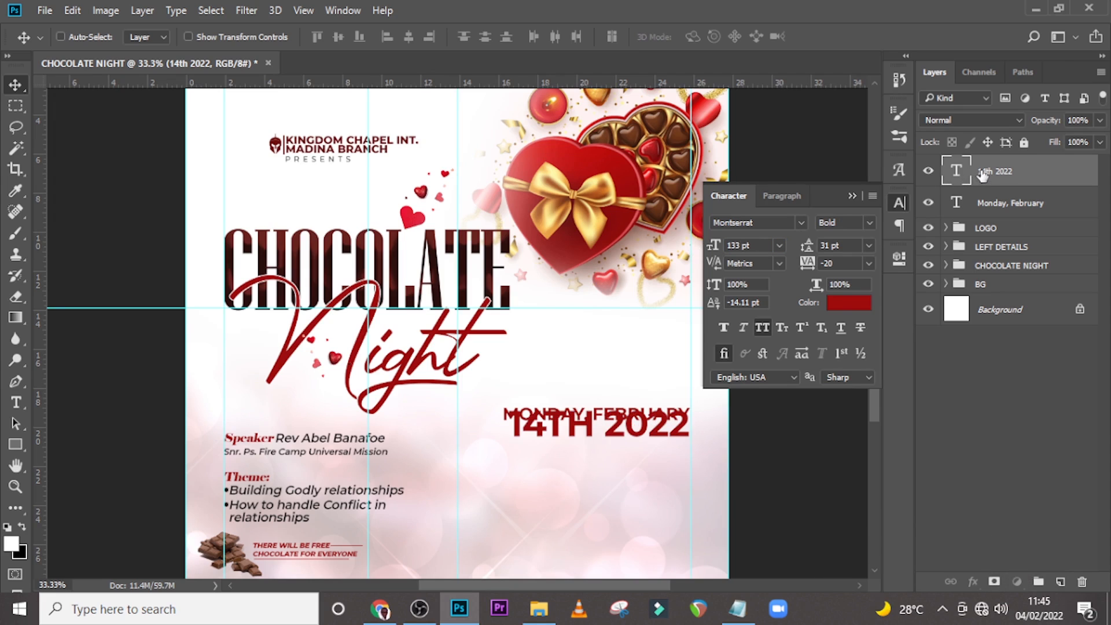
key("shift+Down")
key("shift+Down")
key("shift+Down")
key("shift+Down")
key("shift+Down")
key("shift+Down")
key("shift+Down")
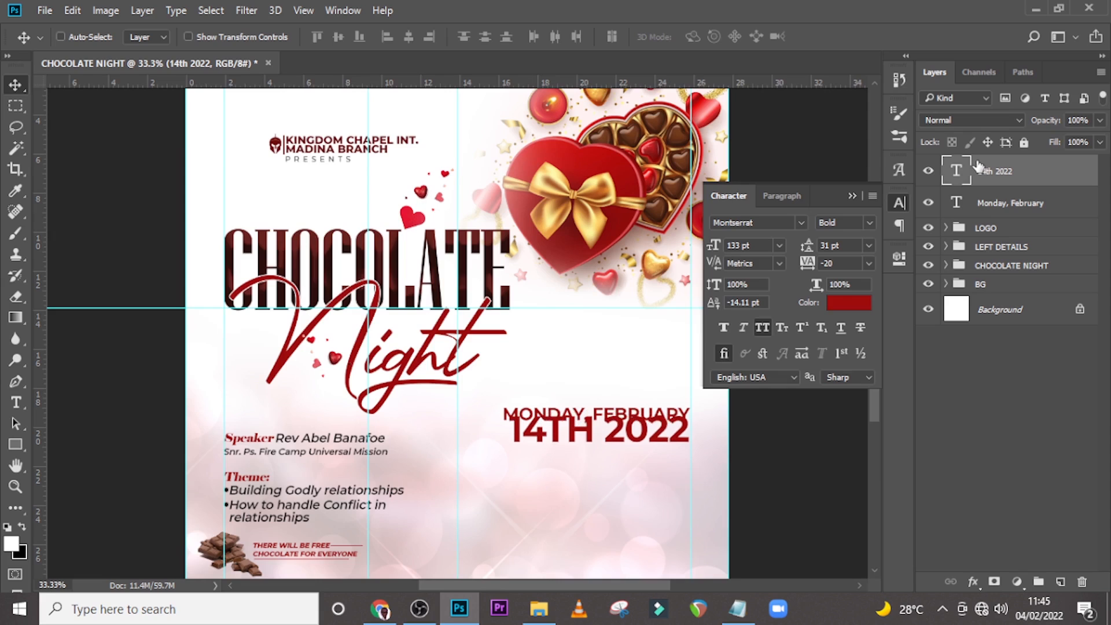
key("shift+Down")
key("shift+Down")
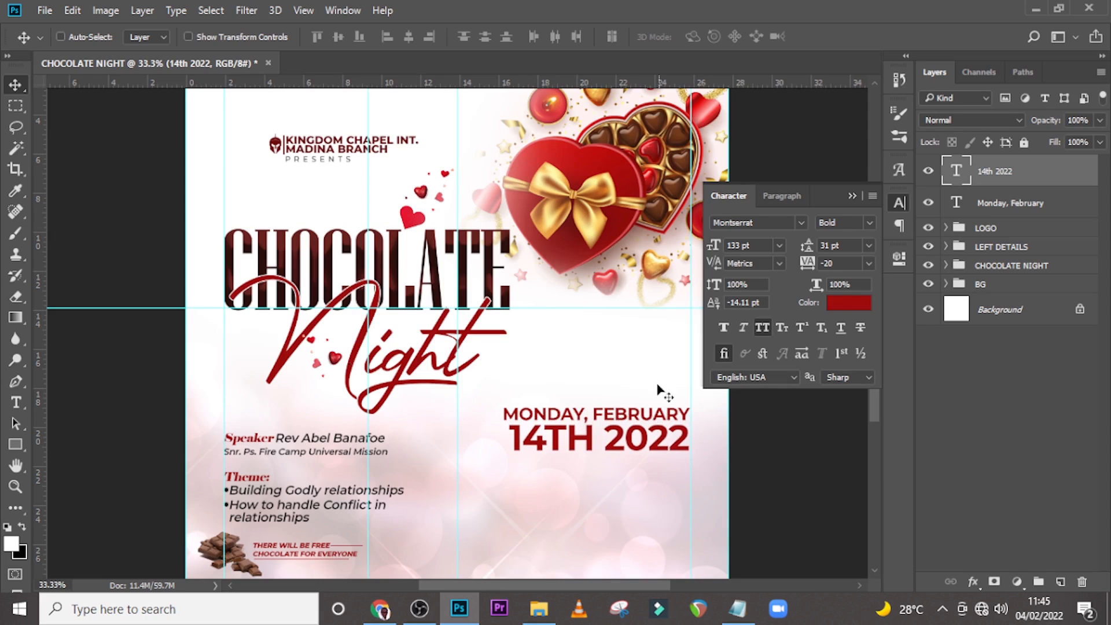
Turn off all caps on the Monday, February line.
left_click(994, 203)
key("ctrl+shift+k")
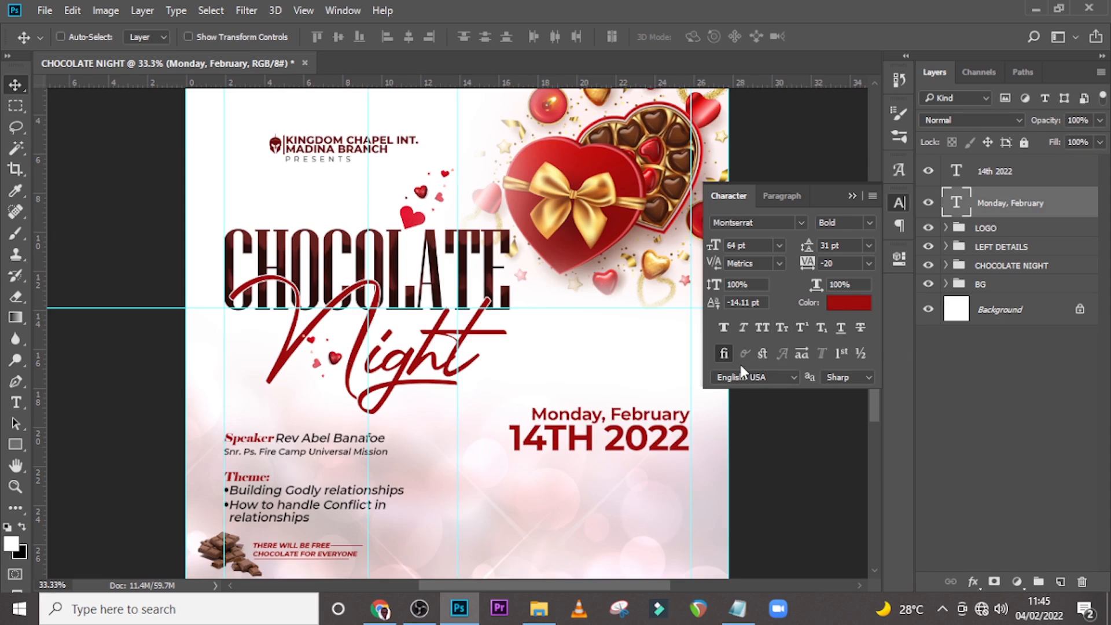
Set the 14th 2022 text color to #181818.
left_click(983, 183)
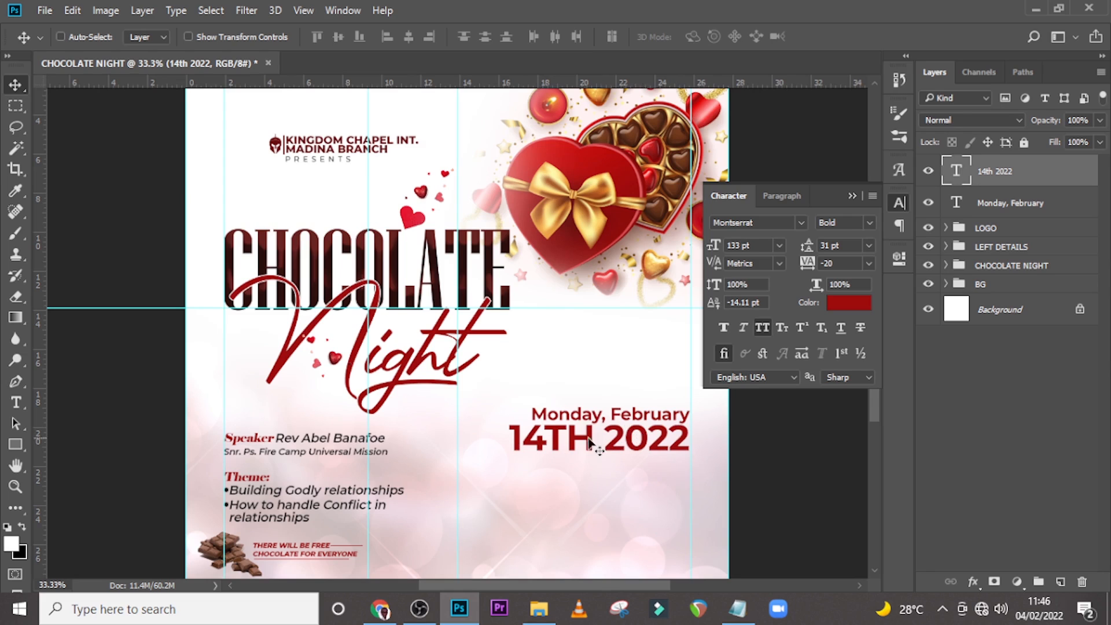
left_click(839, 303)
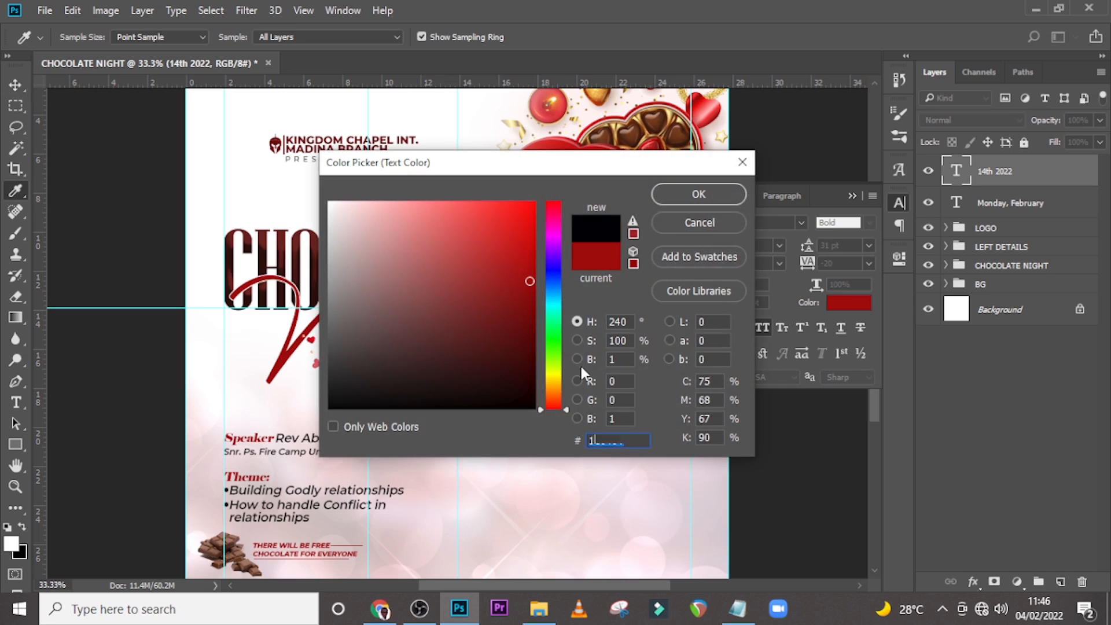
type("18181")
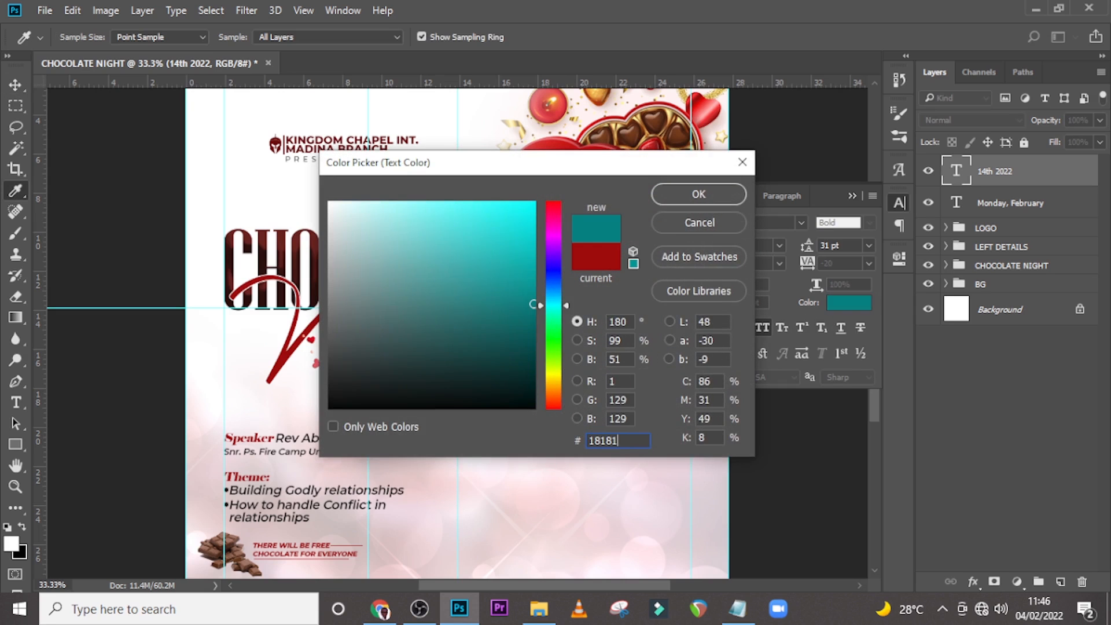
type("8")
left_click(693, 196)
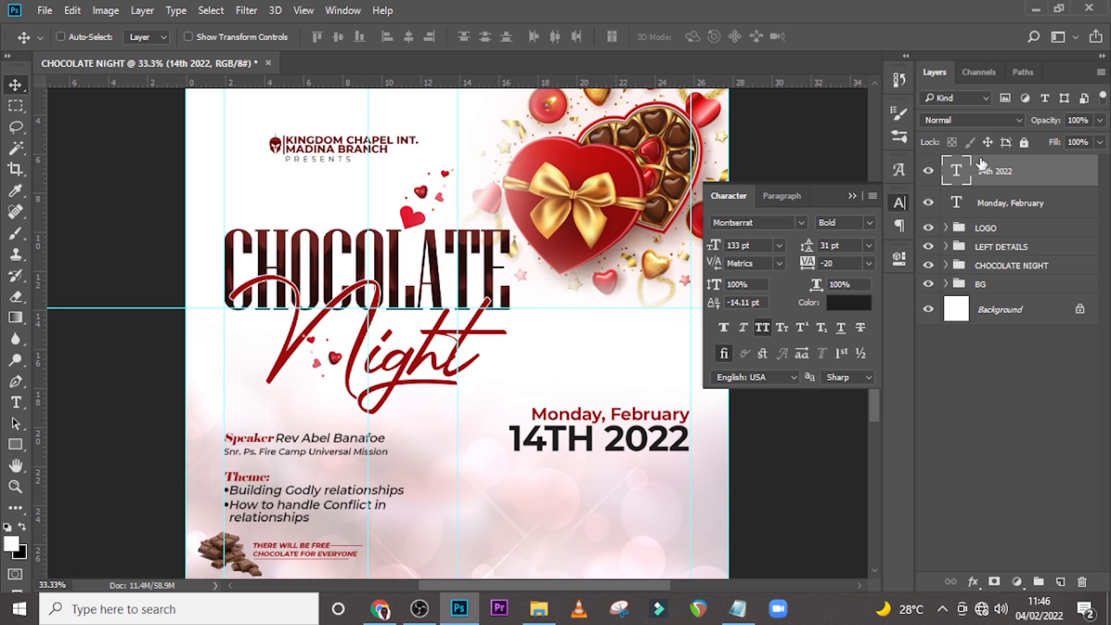
Duplicate the Monday, February line and place the copy below the 14th 2022 line.
left_click(1025, 203)
key("ctrl+j")
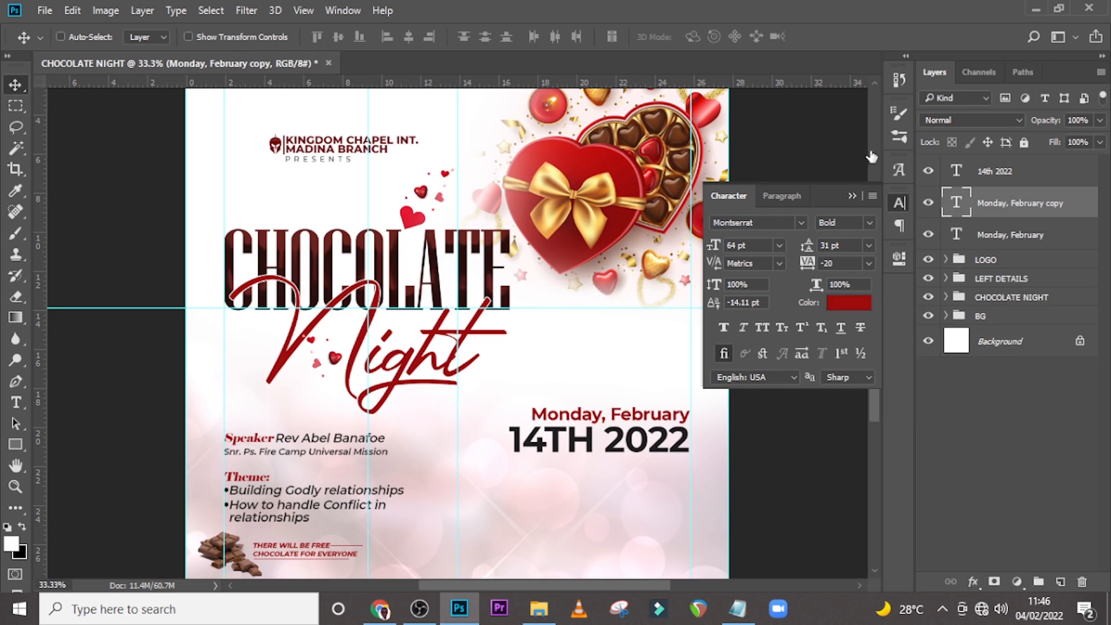
left_click_drag(616, 418, 615, 466)
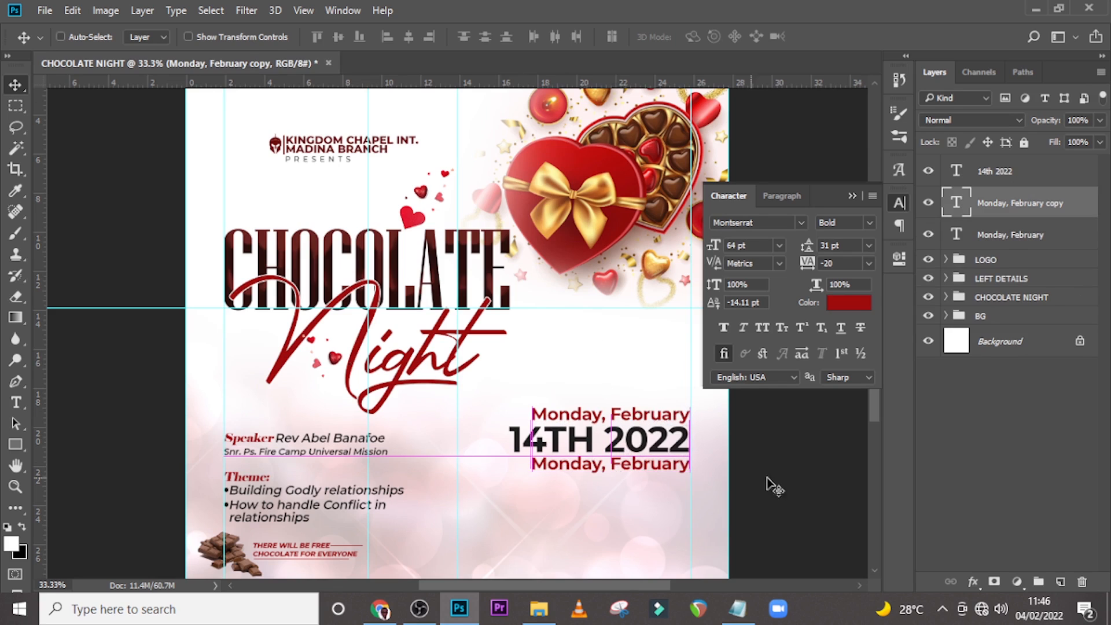
key("Up")
key("Up")
key("Up")
key("Up")
key("Up")
key("Up")
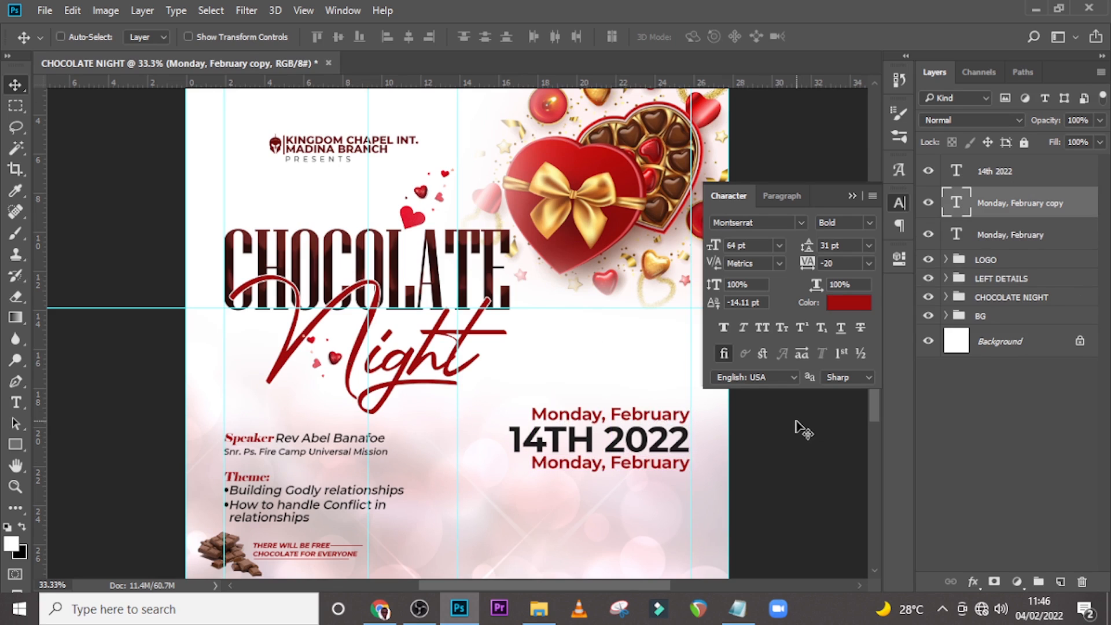
Switch to Notepad and copy the line "6pm to 8:30pm".
left_click(737, 608)
left_click_drag(502, 410, 359, 398)
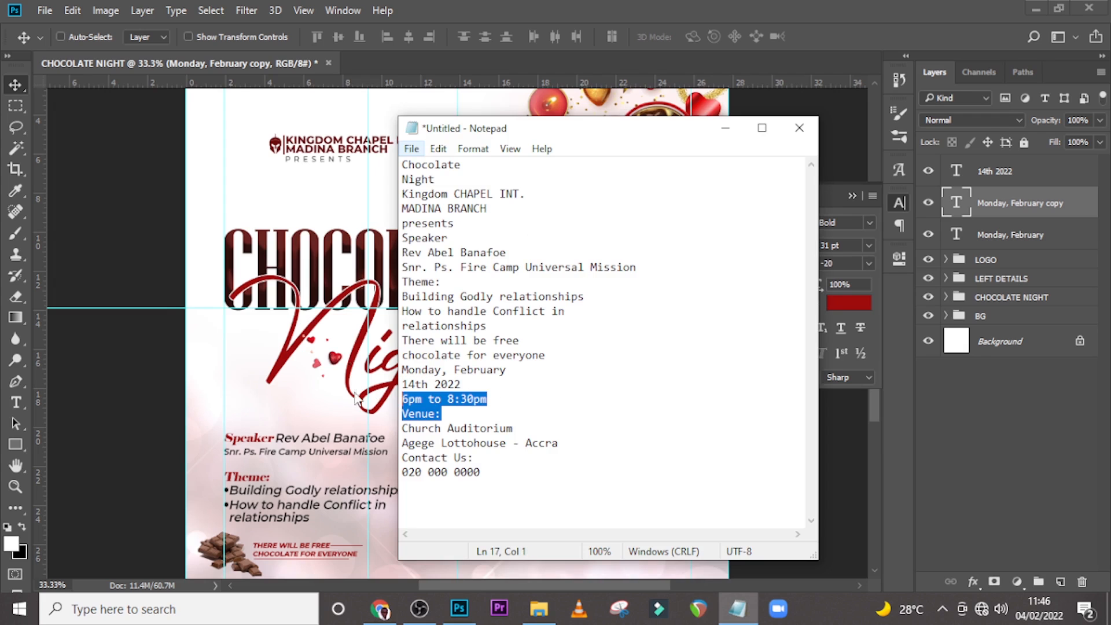
left_click(424, 412)
left_click_drag(492, 404, 400, 399)
key("ctrl+c")
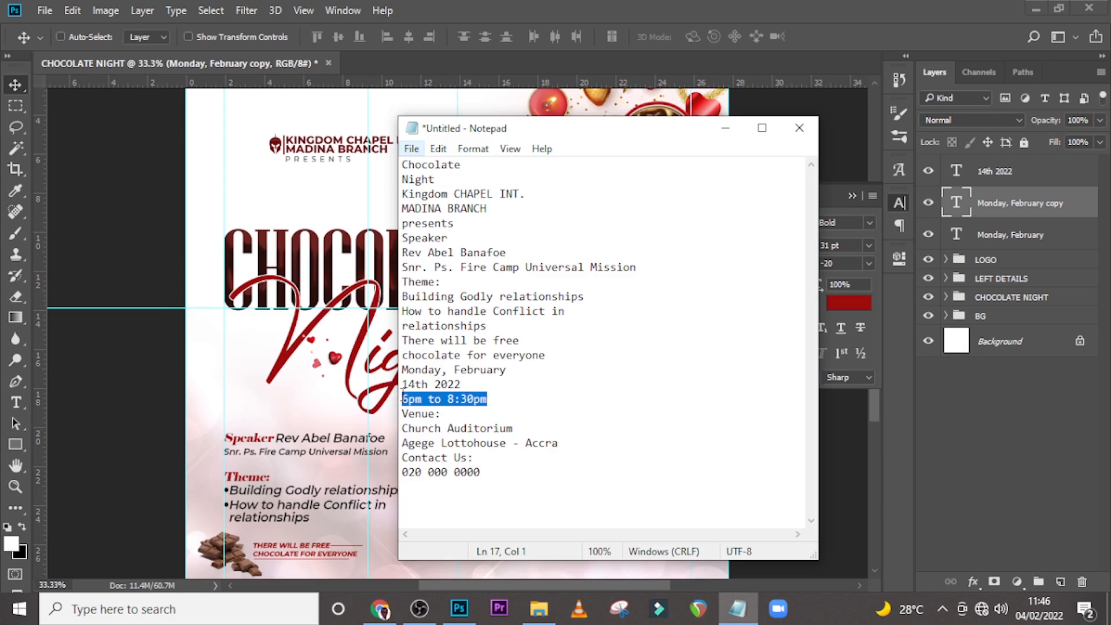
left_click(550, 8)
Replace the new copy's text with "6pm to 8:30pm".
double_click(956, 203)
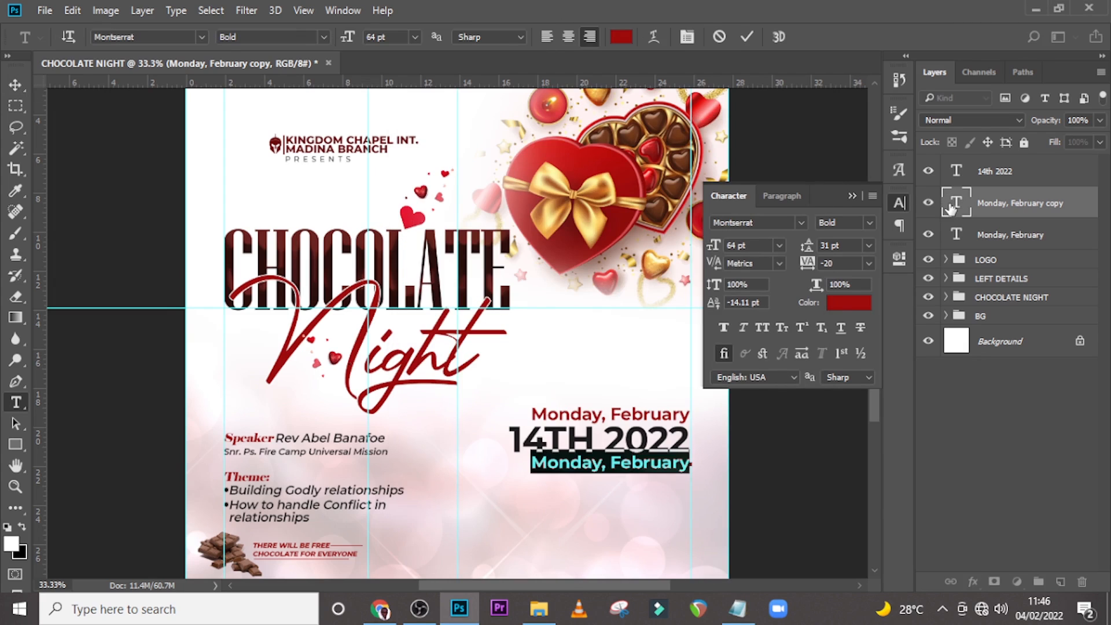
key("ctrl+v")
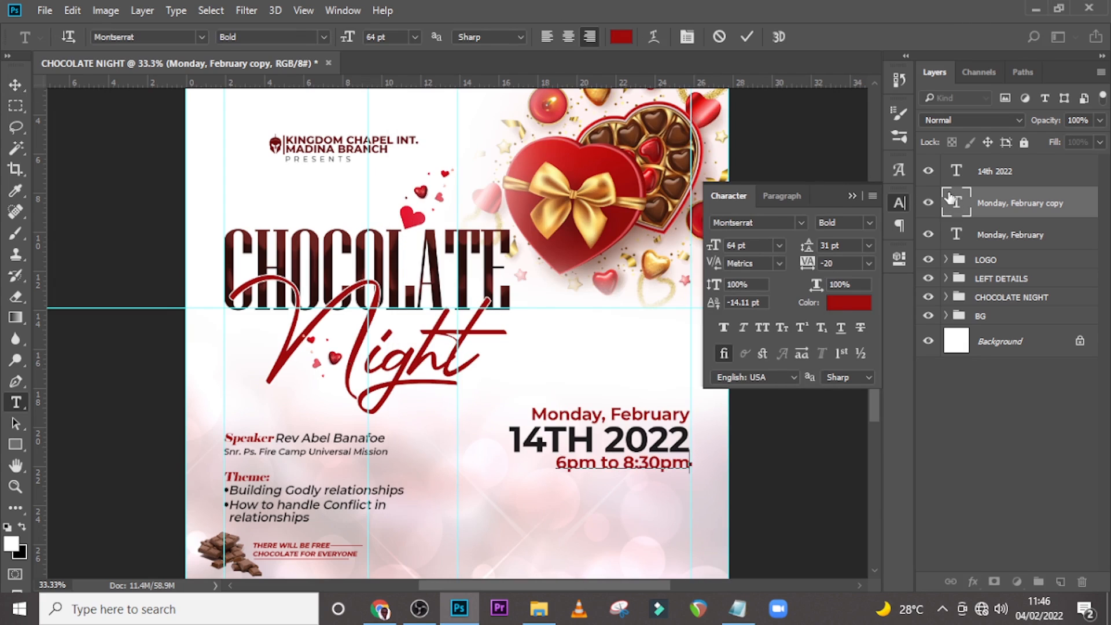
key("ctrl+Return")
key("v")
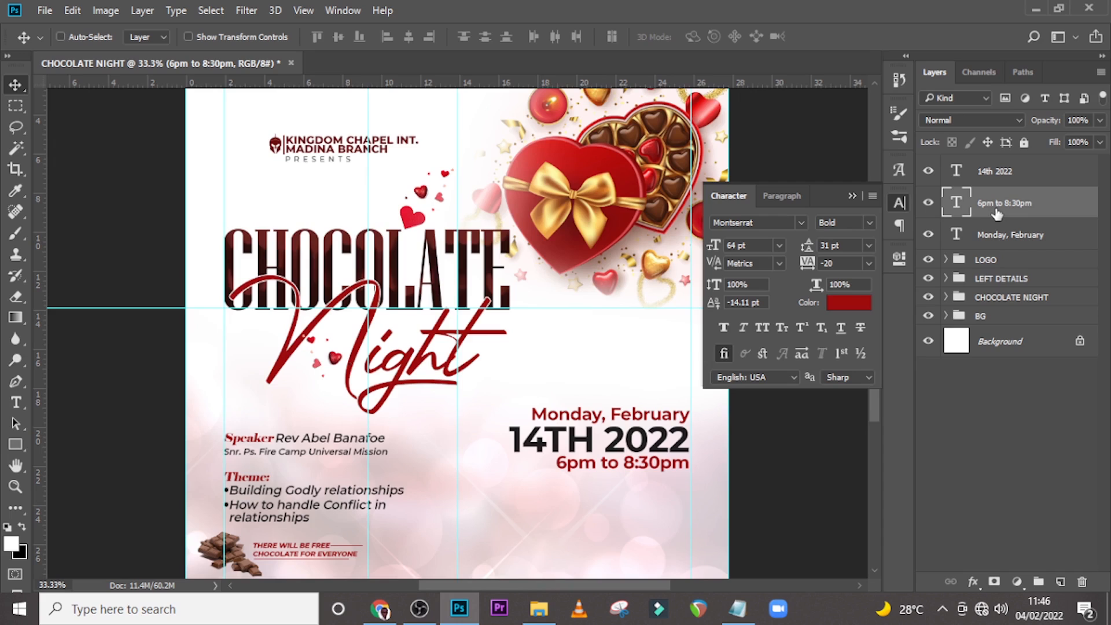
Duplicate the 6pm to 8:30pm line and move the copy further down.
key("ctrl+j")
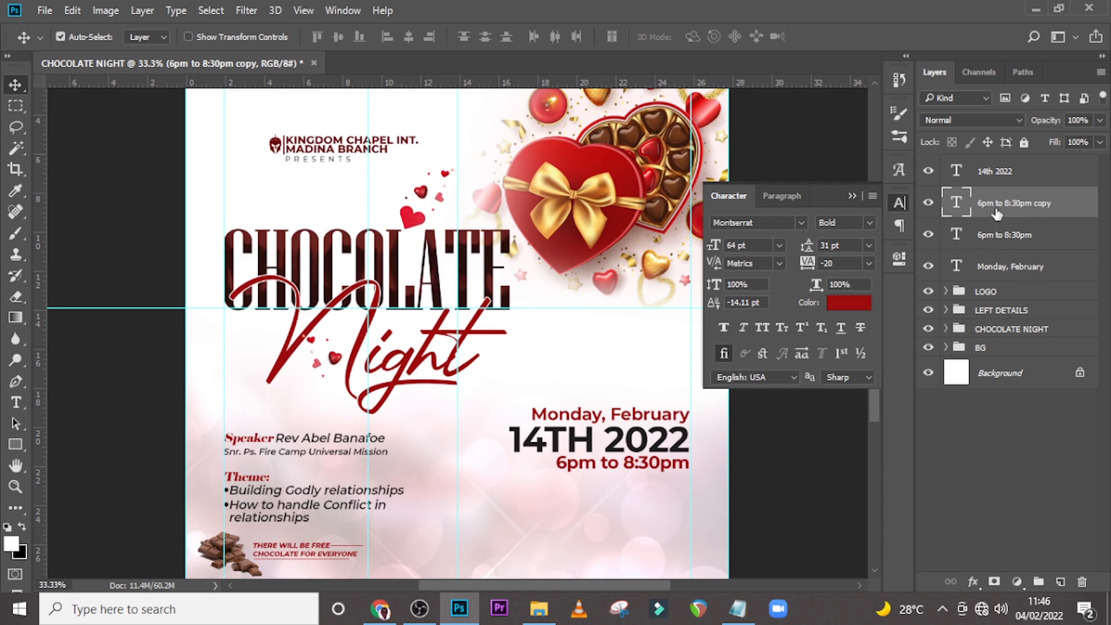
left_click_drag(624, 467, 623, 497)
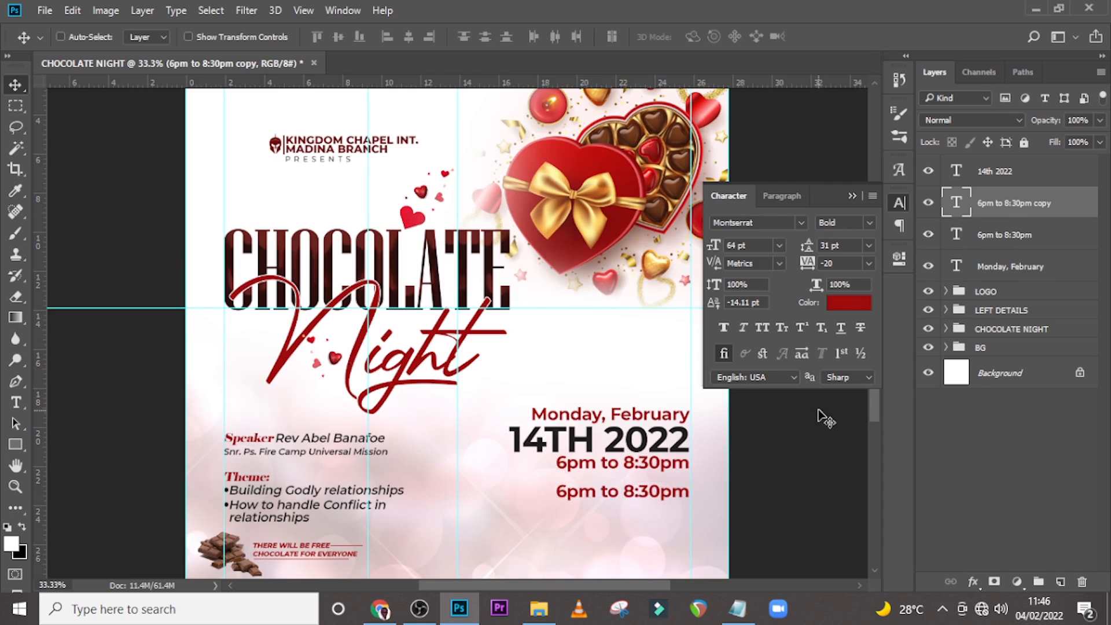
Copy "Venue:" from Notepad and replace the duplicated line's text with "Venue:".
left_click(738, 609)
left_click_drag(441, 413, 393, 417)
key("ctrl+c")
left_click(609, 8)
left_click_drag(969, 208, 961, 174)
double_click(957, 171)
key("ctrl+v")
key("ctrl+Return")
key("v")
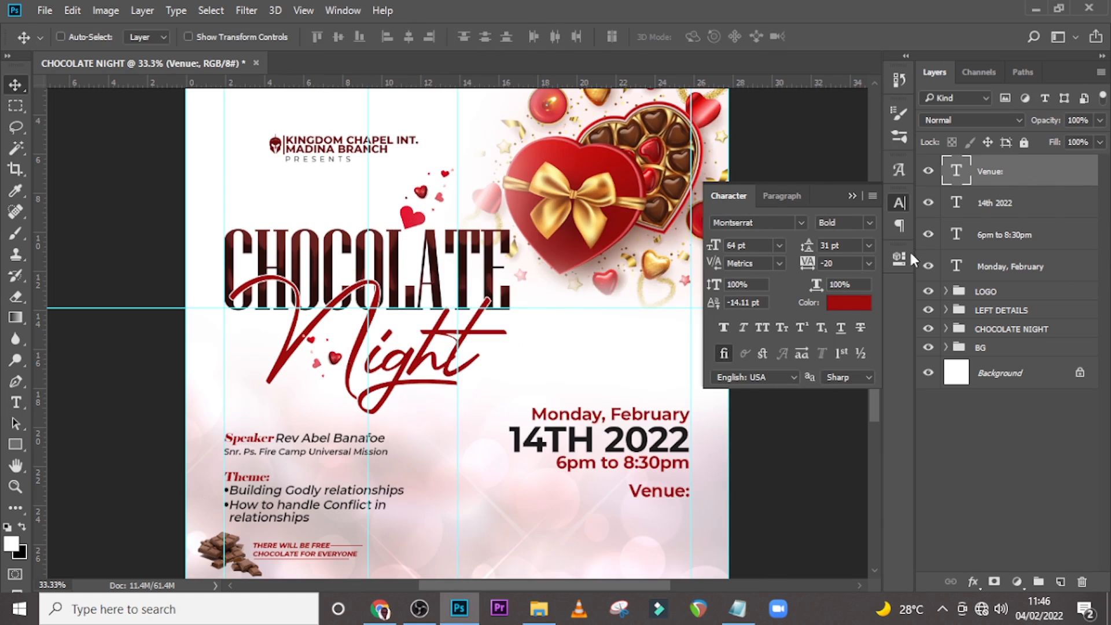
Style the Venue: text in Elephant Regular, faux italic, at 59 pt.
left_click(802, 223)
left_click(772, 290)
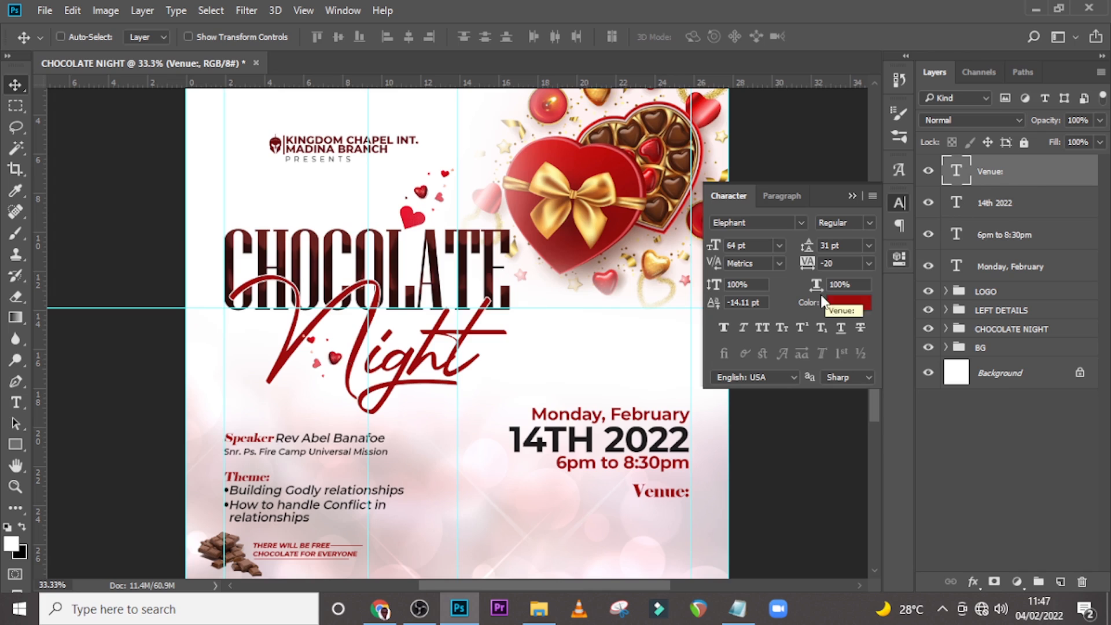
left_click(738, 326)
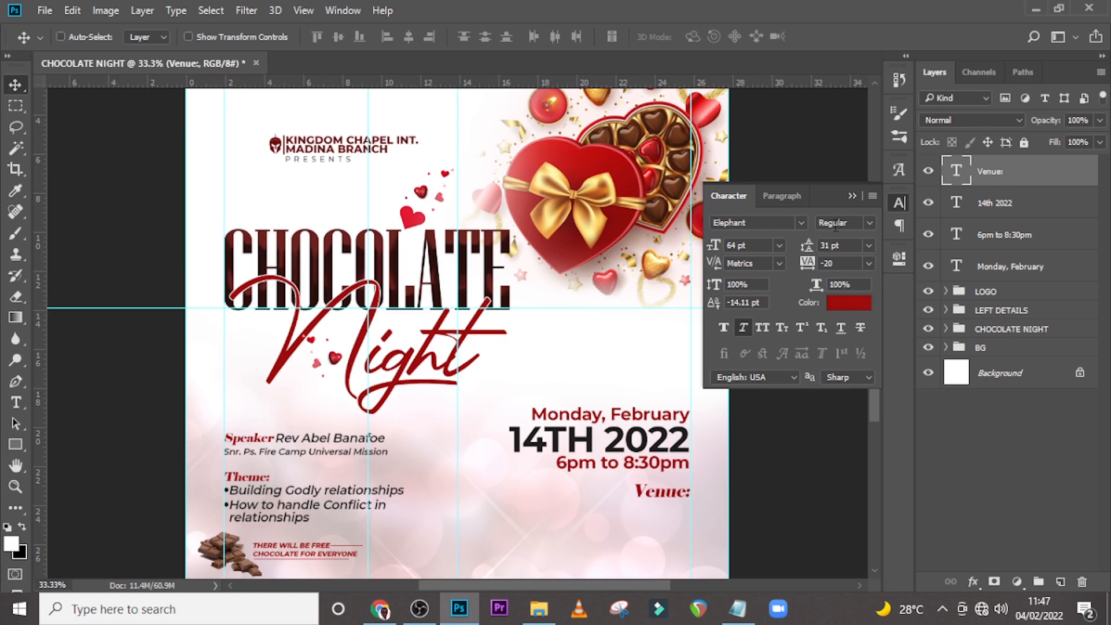
left_click(752, 246)
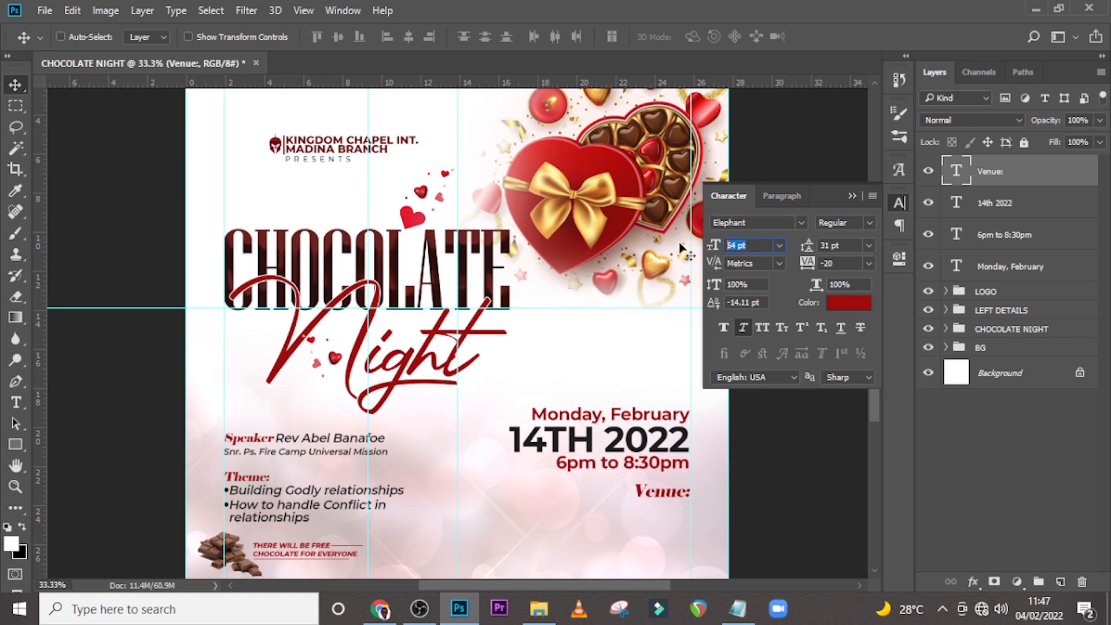
type("59")
key("Return")
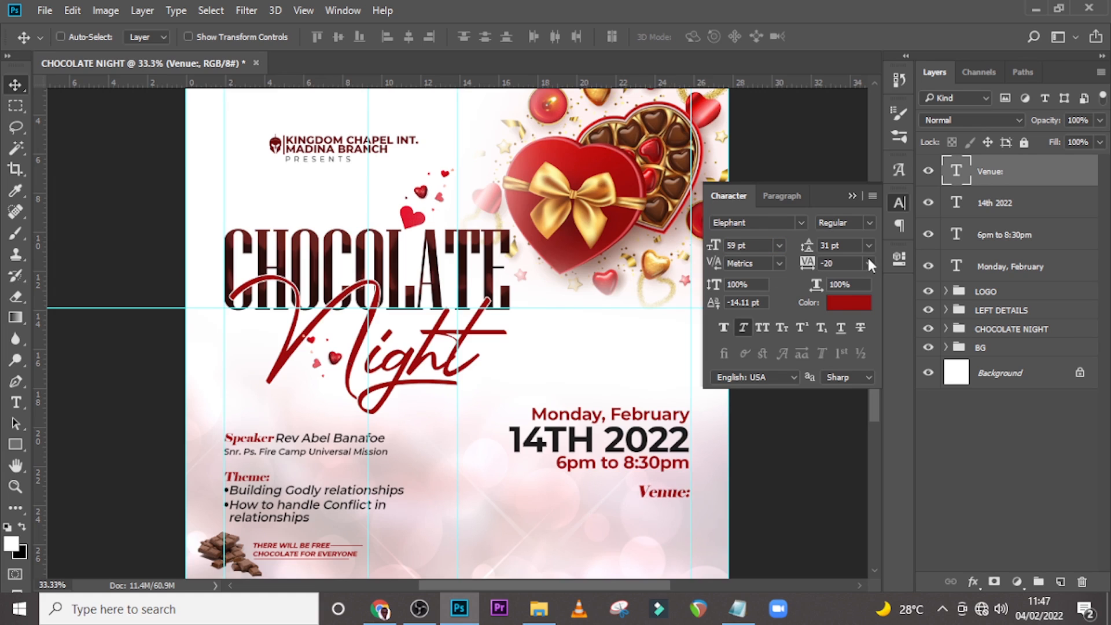
left_click(847, 268)
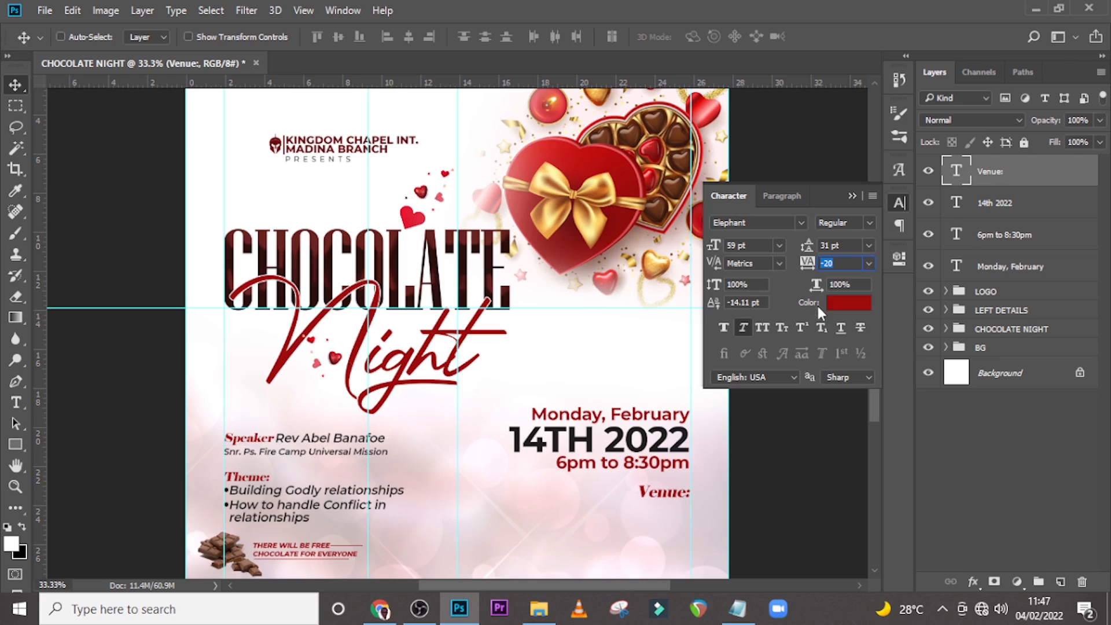
Draw a rectangle about 213 × 70 px covering the Venue: label.
left_click(1027, 169)
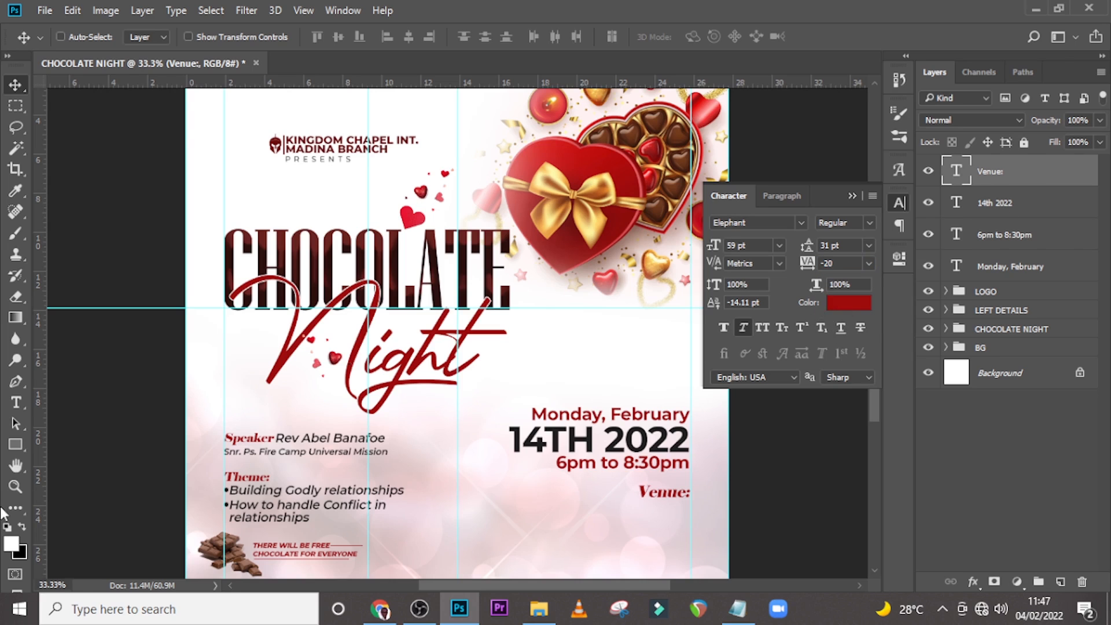
left_click(14, 447)
key("ctrl+equal")
key("ctrl+equal")
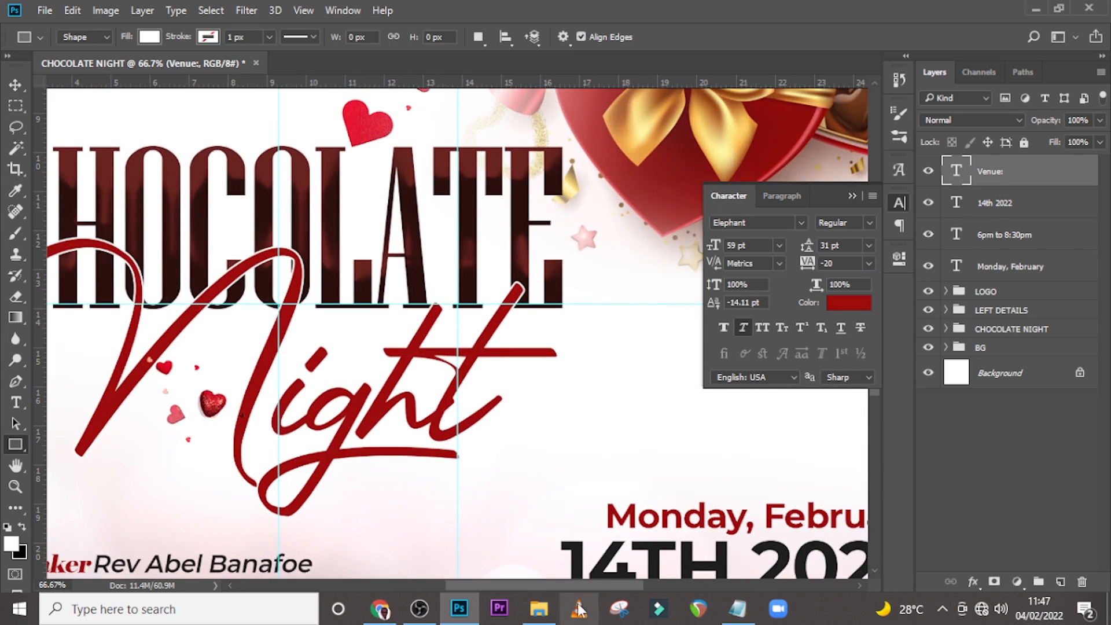
left_click_drag(519, 590, 591, 588)
scroll(379, 357, "down", 6)
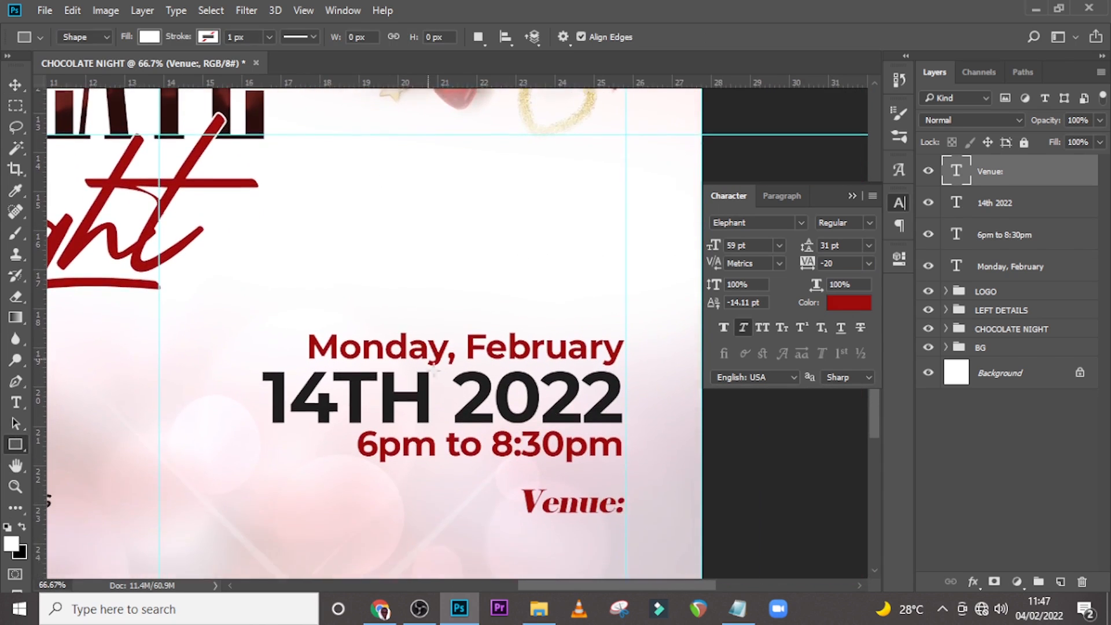
scroll(565, 429, "down", 1)
left_click_drag(510, 362, 625, 399)
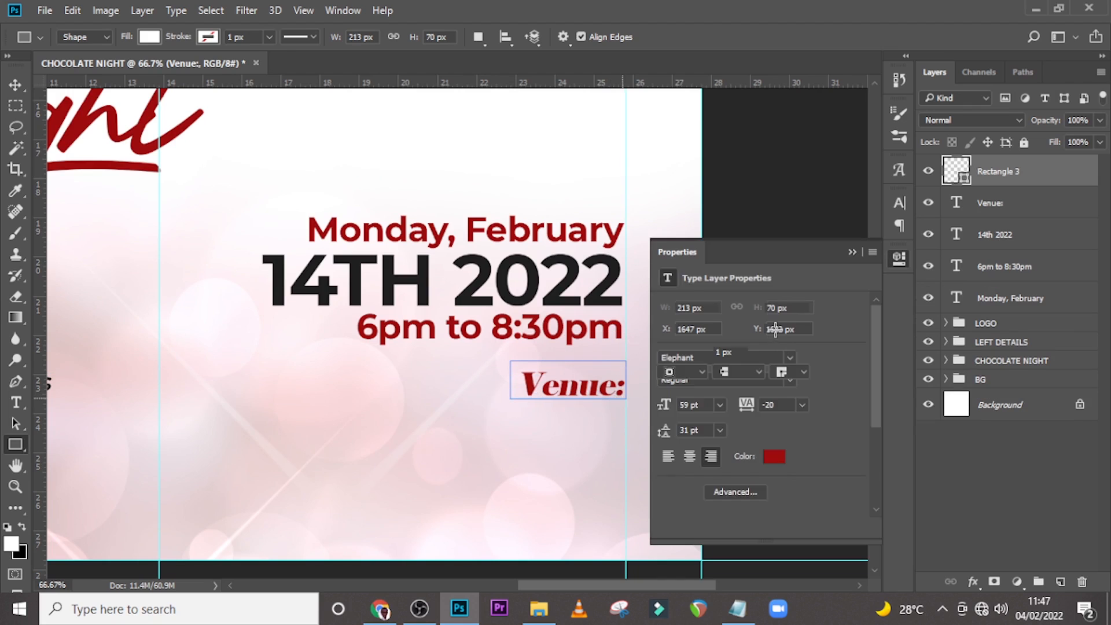
Fill the rectangle with dark grey #181818 sampled from the date, and move it beneath the Venue: layer.
double_click(958, 168)
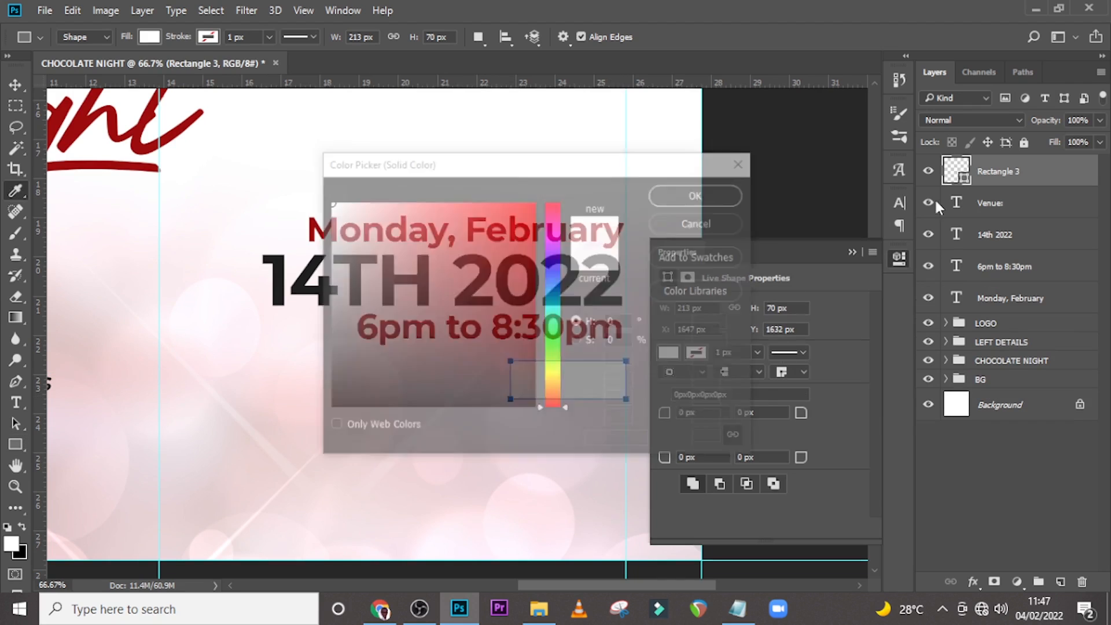
left_click(270, 281)
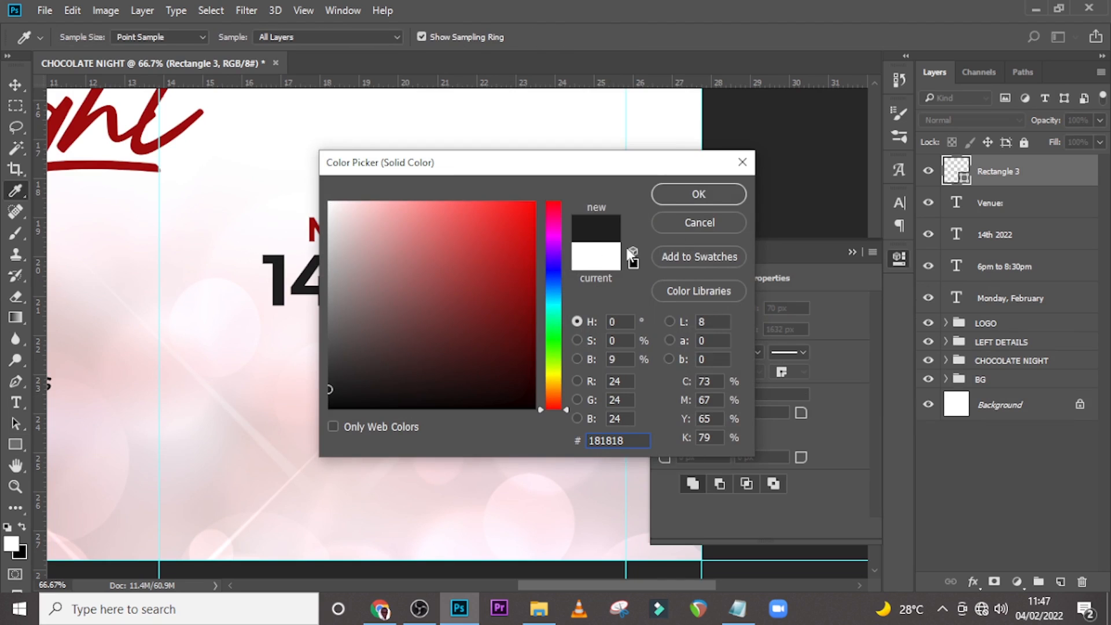
left_click(729, 194)
left_click(852, 252)
left_click_drag(984, 186, 980, 223)
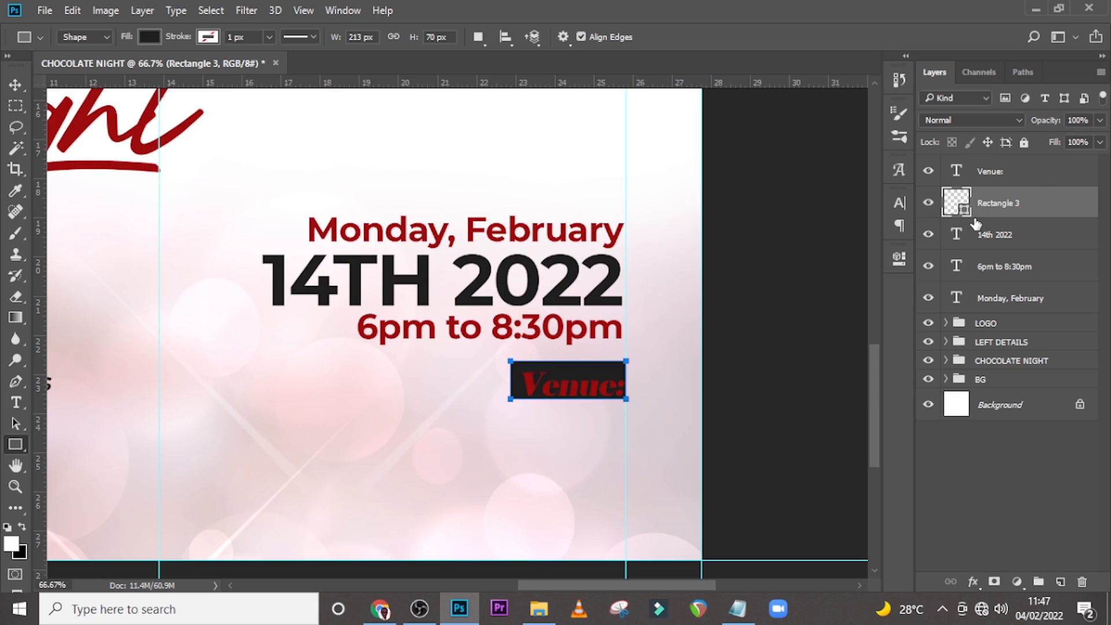
Set the Venue: text colour to white ffffff.
left_click(984, 176)
left_click(899, 202)
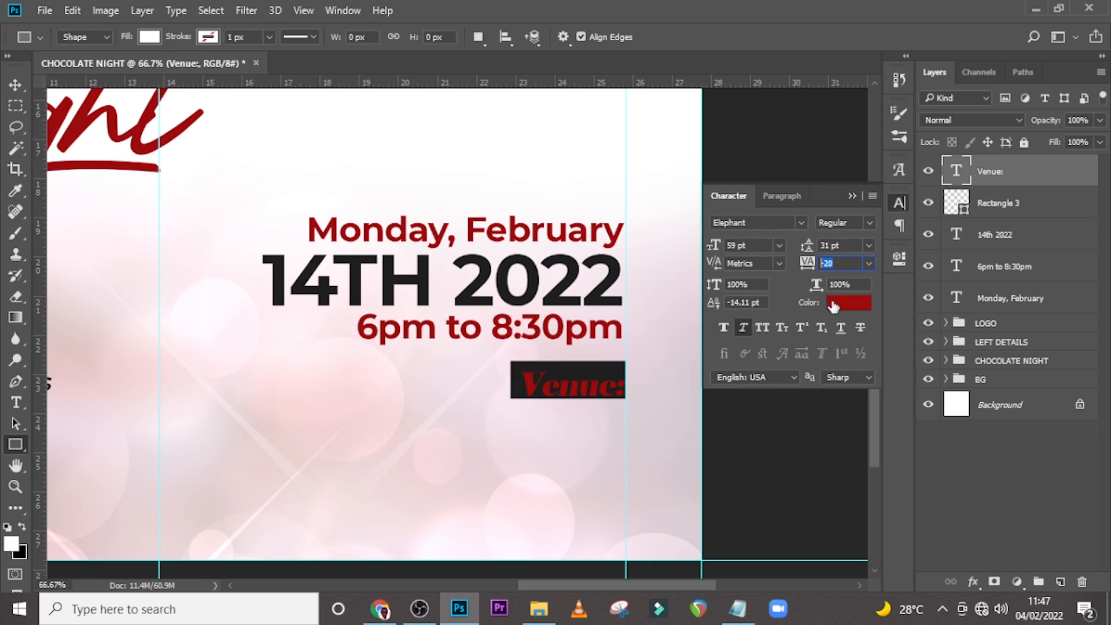
left_click(850, 303)
type("ffffff")
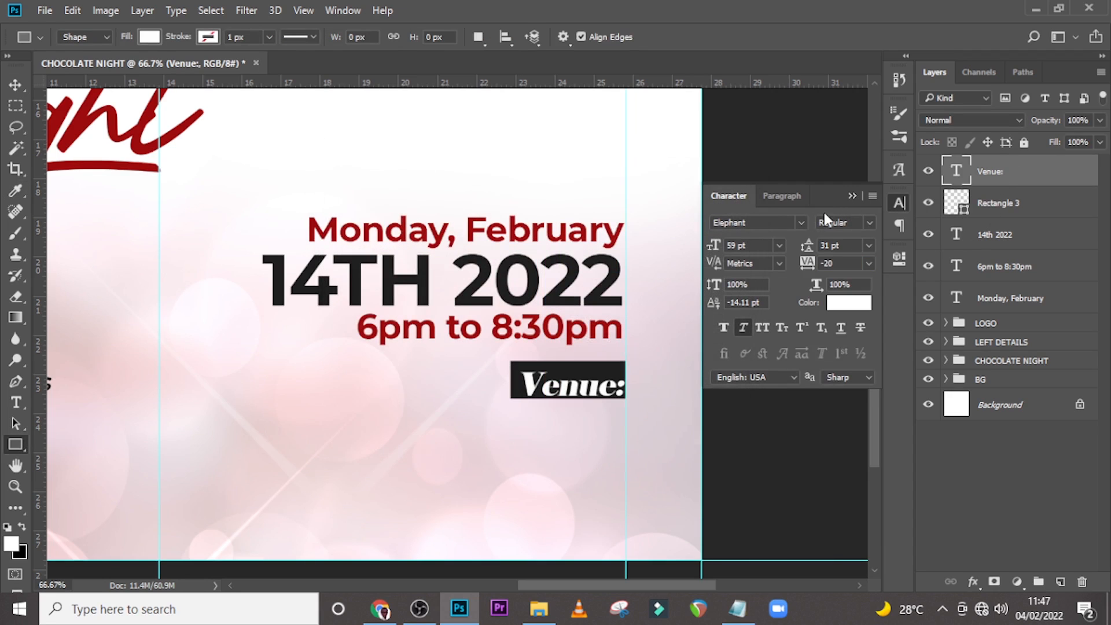
key("v")
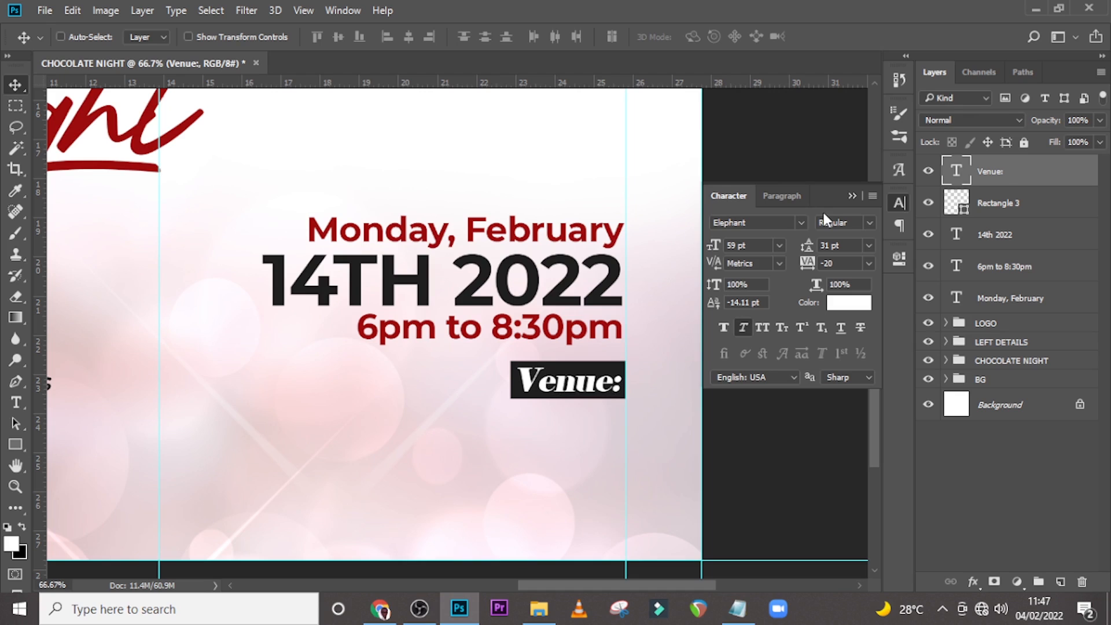
Select the Venue: text and the rectangle together and nudge them down slightly.
key("ctrl")
left_click(995, 210, "ctrl")
key("Down")
key("Down")
key("Down")
key("Down")
key("Down")
key("Down")
key("Down")
key("Down")
key("Down")
key("Down")
key("Down")
key("Down")
key("Down")
key("Down")
key("Down")
key("Down")
key("Down")
key("Down")
key("Down")
key("Down")
key("Down")
key("Down")
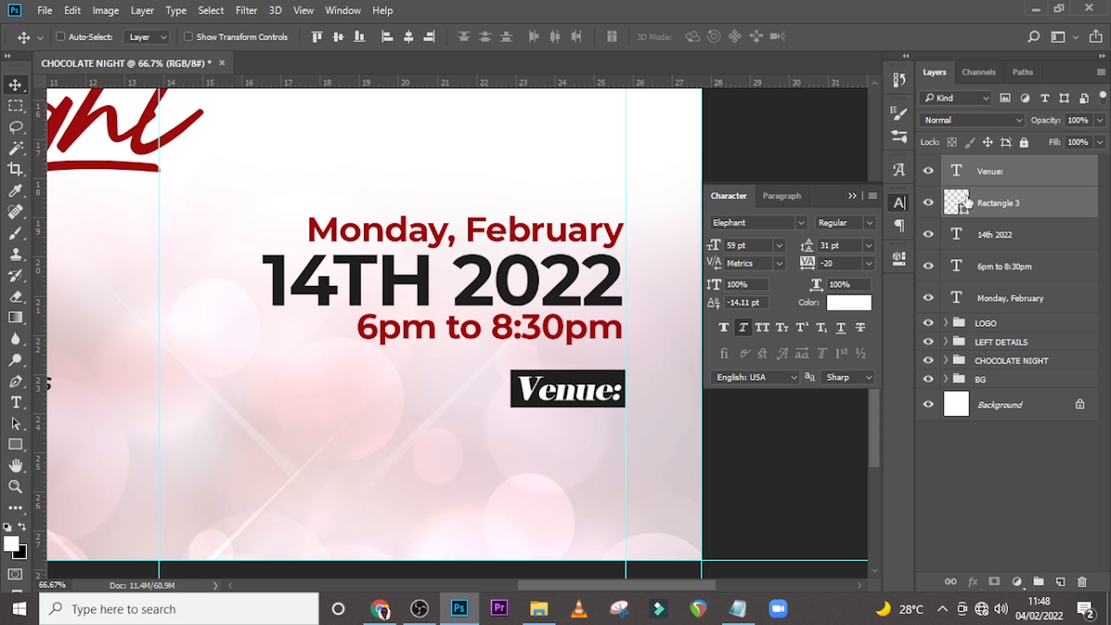
key("Down")
key("Down")
key("Down")
key("Down")
key("Down")
key("Down")
key("Down")
key("Down")
key("Down")
key("Down")
key("Down")
key("Down")
key("Down")
key("Down")
key("Down")
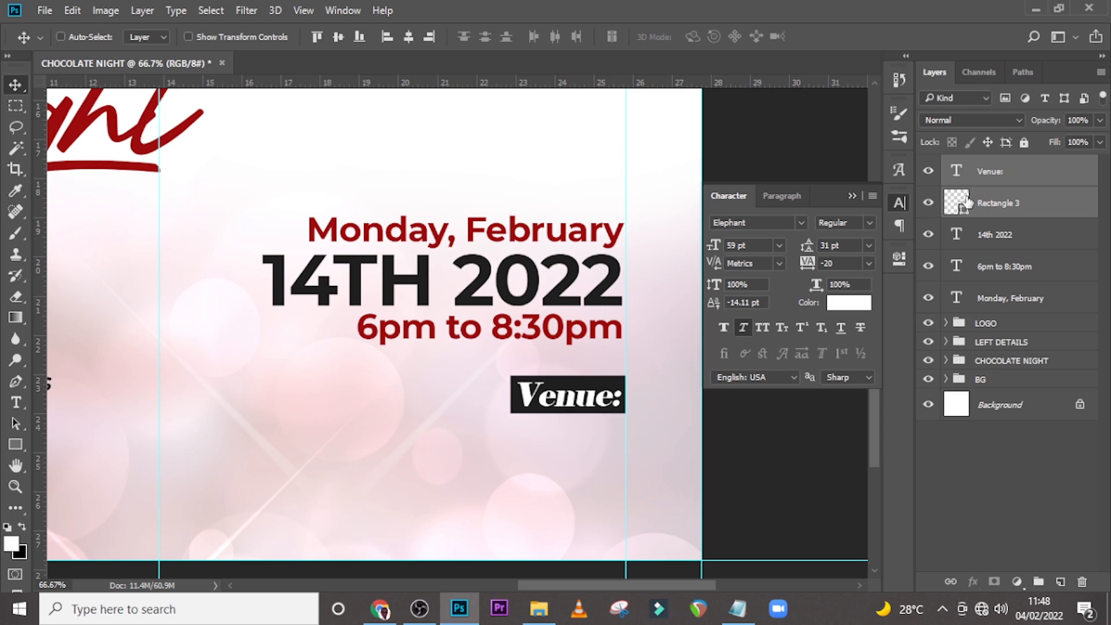
Add a text line "Church Auditorium" copied from Notepad and place it below the Venue: label.
left_click(852, 196)
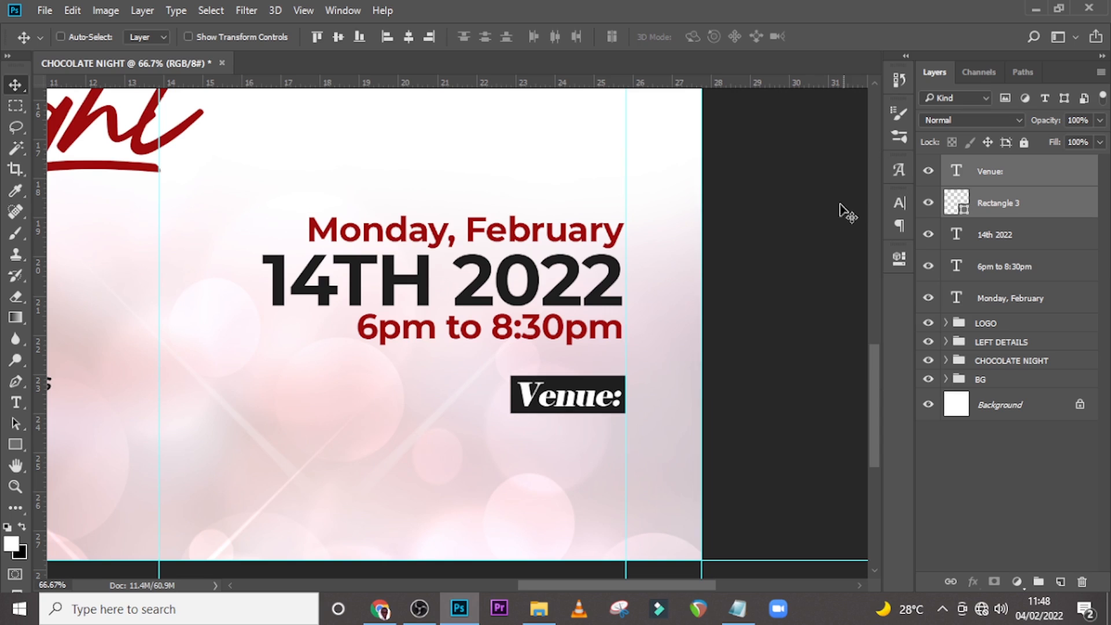
key("t")
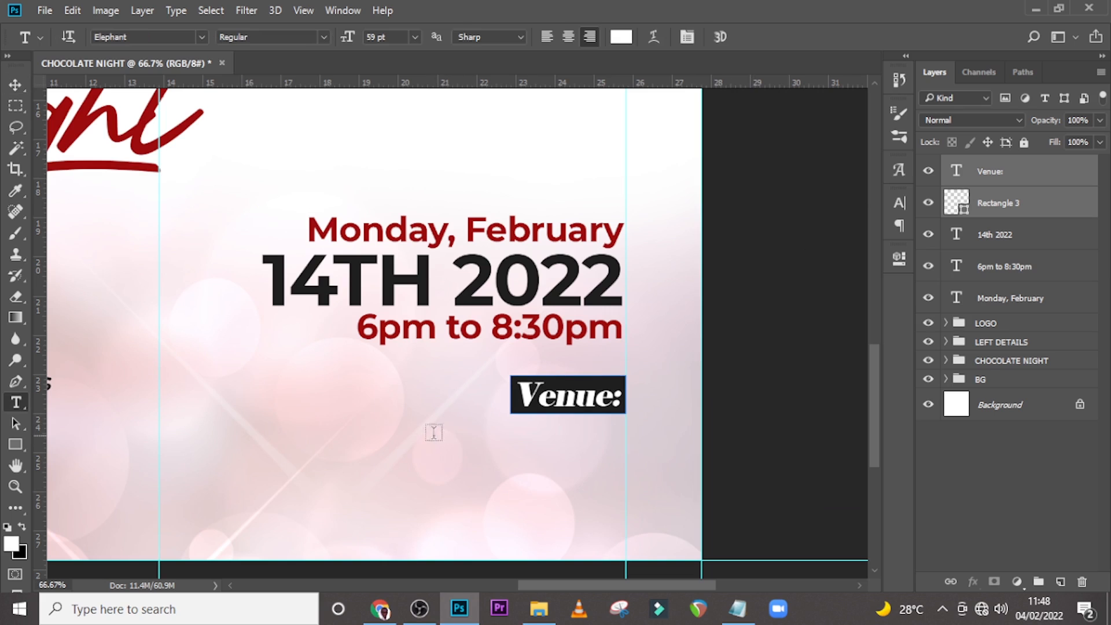
left_click(419, 444)
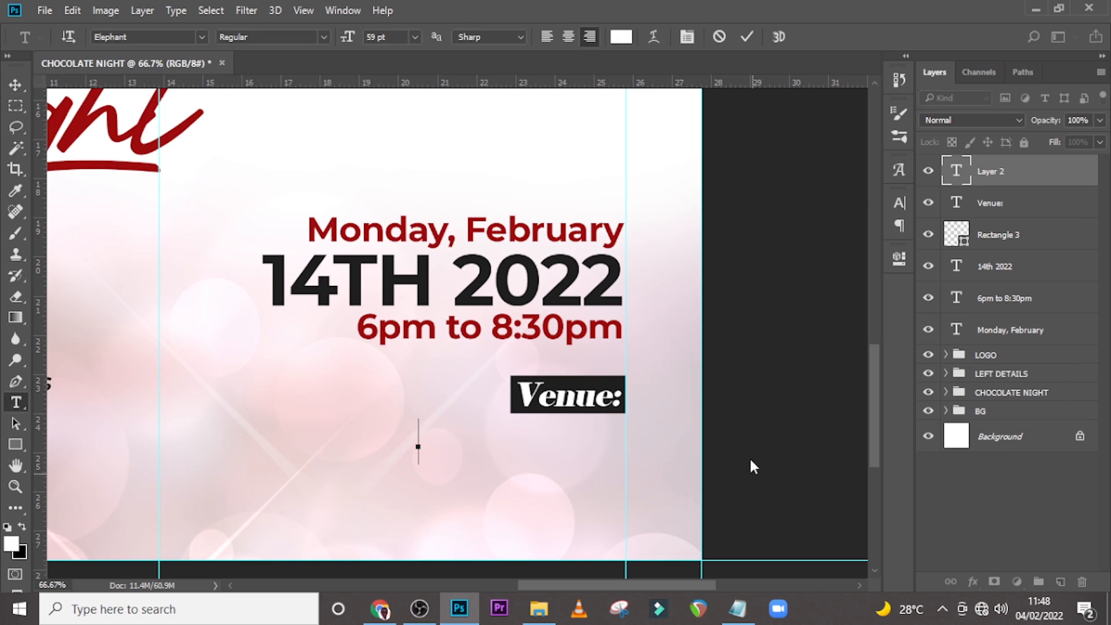
left_click(738, 609)
left_click_drag(514, 429, 382, 433)
key("ctrl+c")
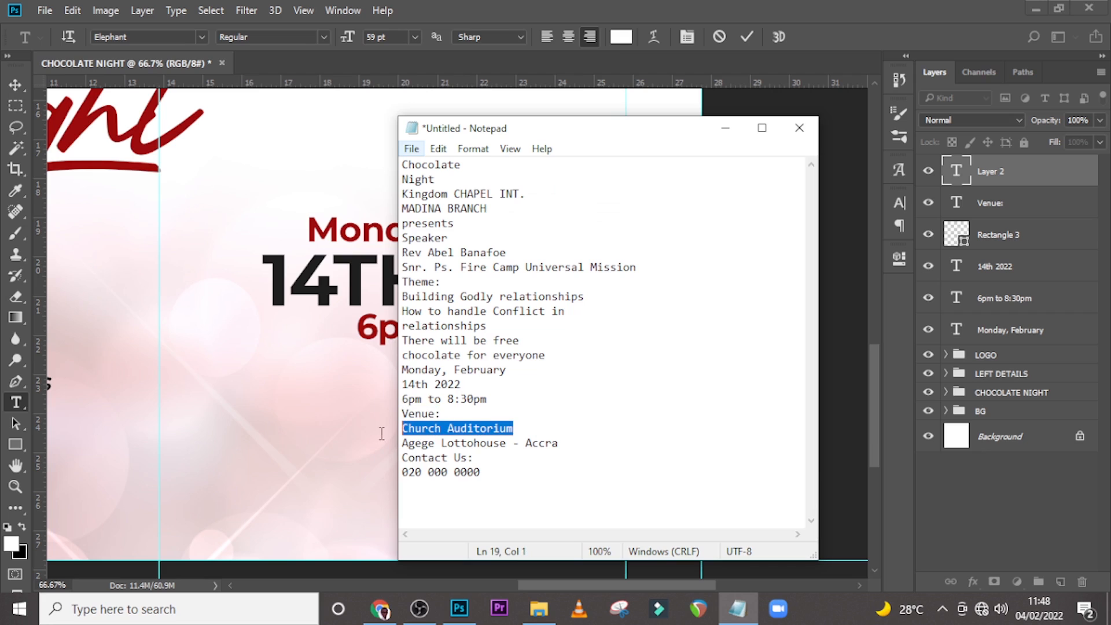
left_click(482, 7)
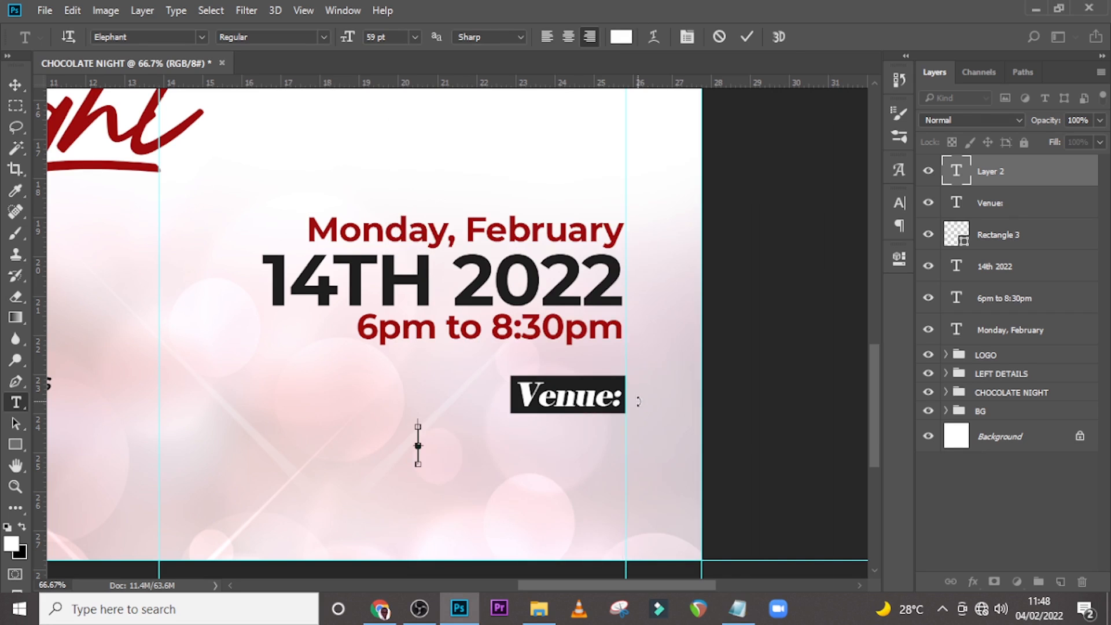
key("ctrl+v")
left_click(1022, 171)
key("v")
left_click_drag(371, 433, 561, 453)
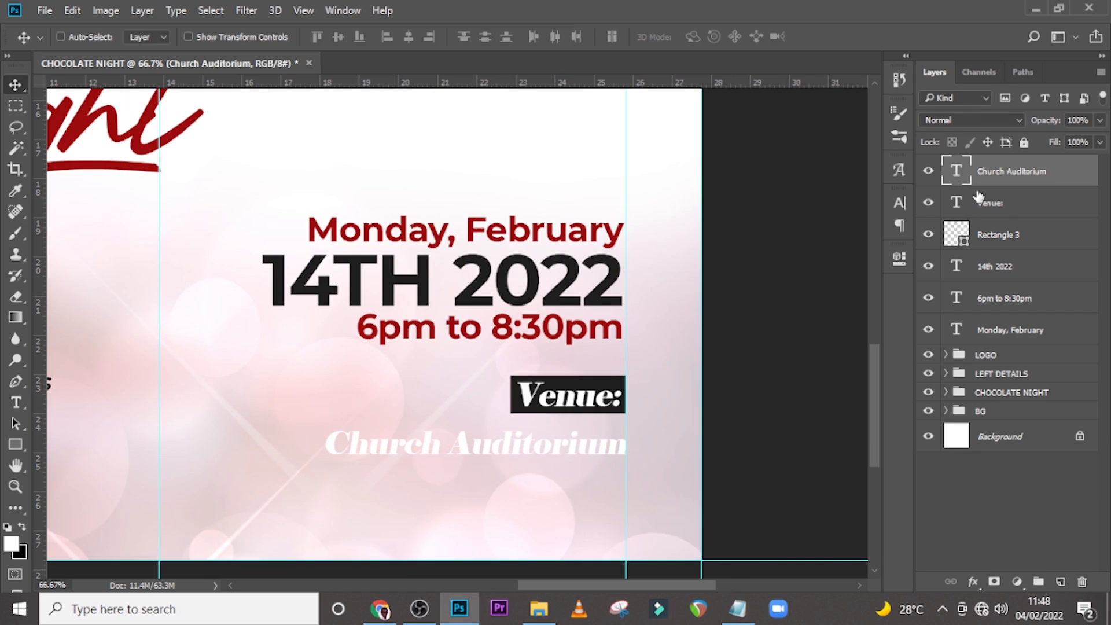
Set the Church Auditorium text colour to the red sampled from the Night title.
left_click(900, 203)
left_click(836, 304)
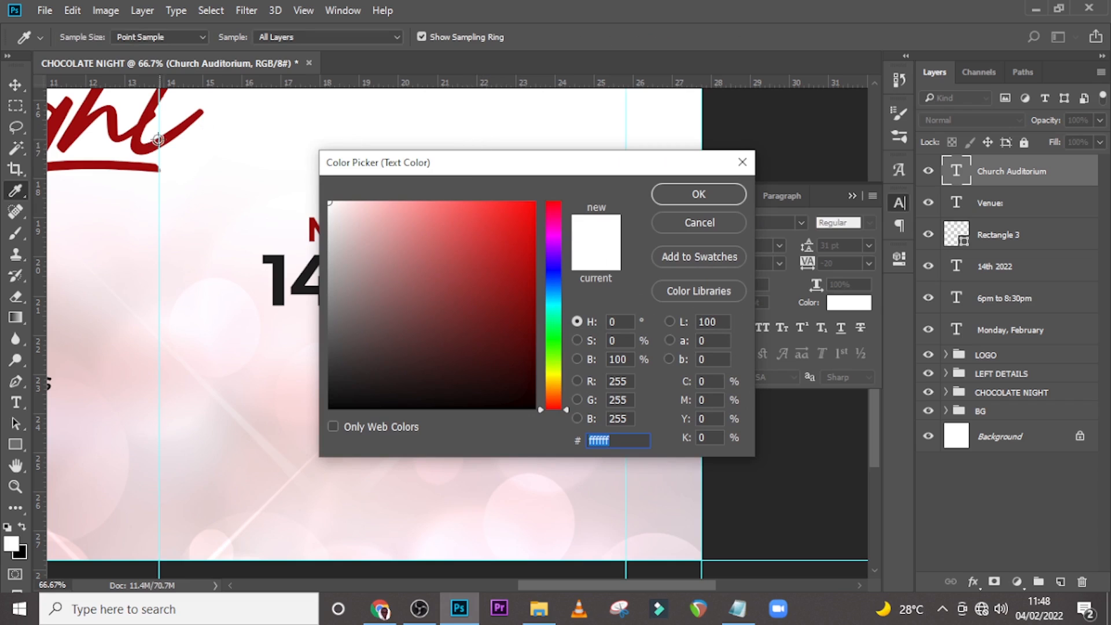
left_click(137, 139)
left_click(697, 193)
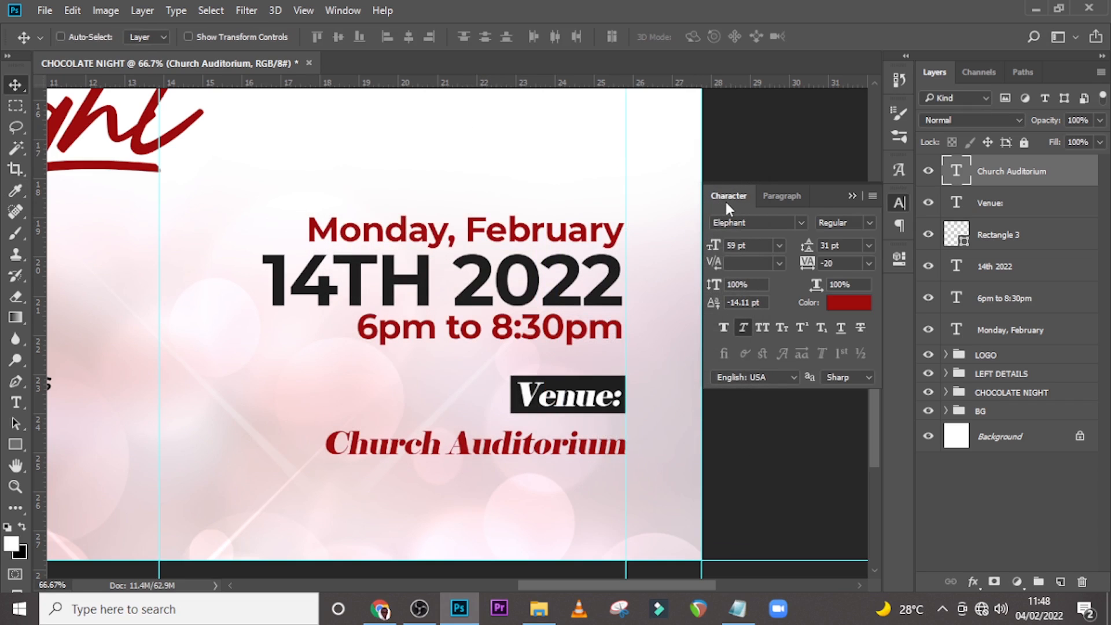
left_click(800, 224)
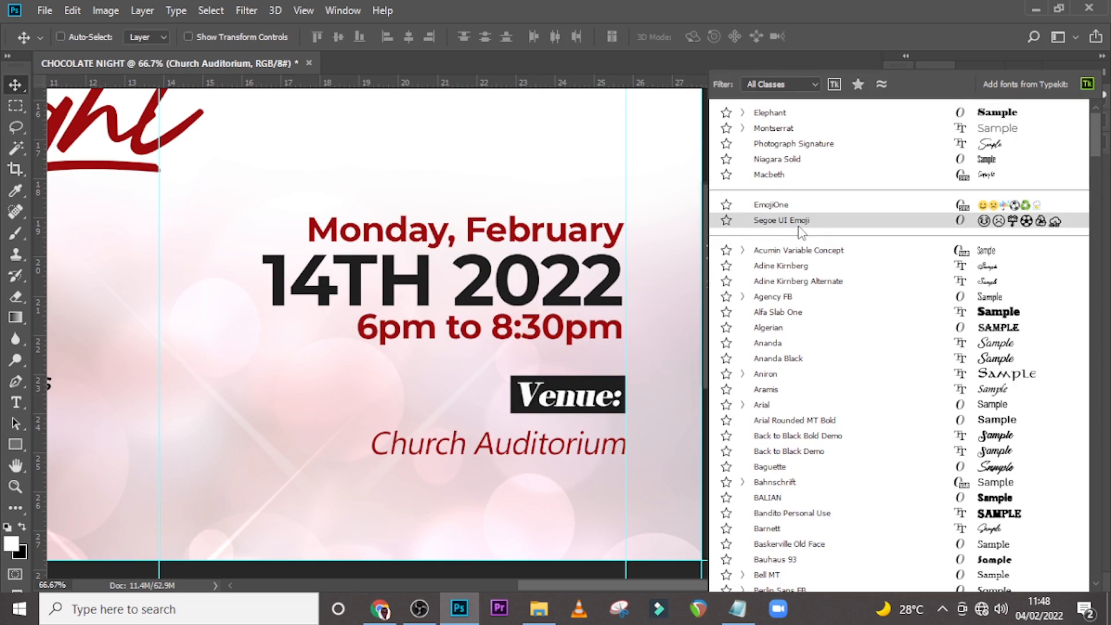
left_click(785, 4)
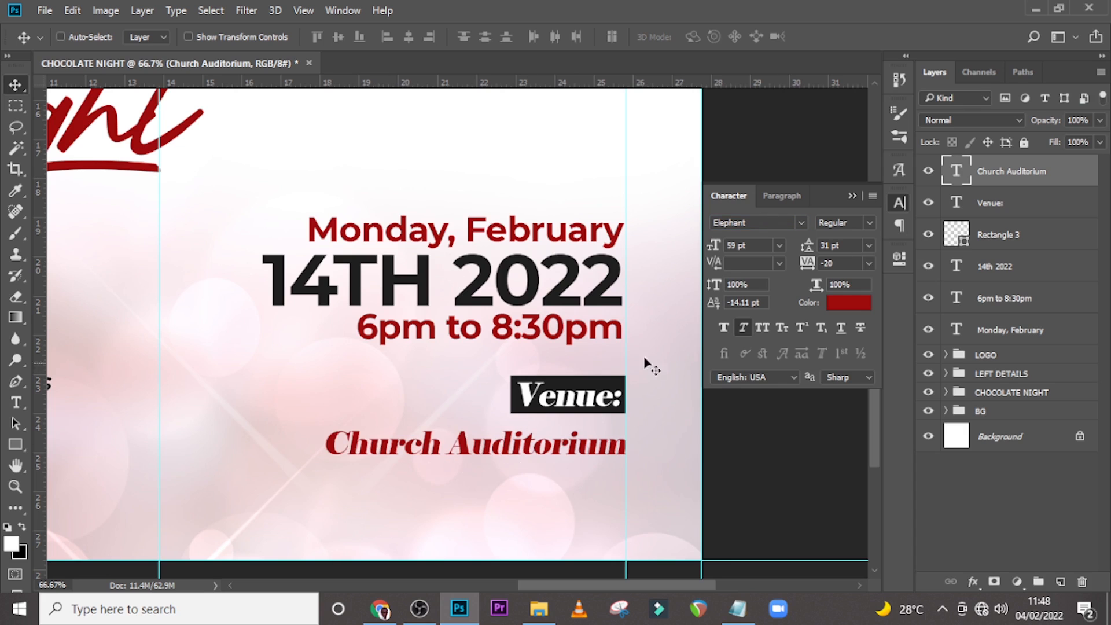
left_click(832, 311)
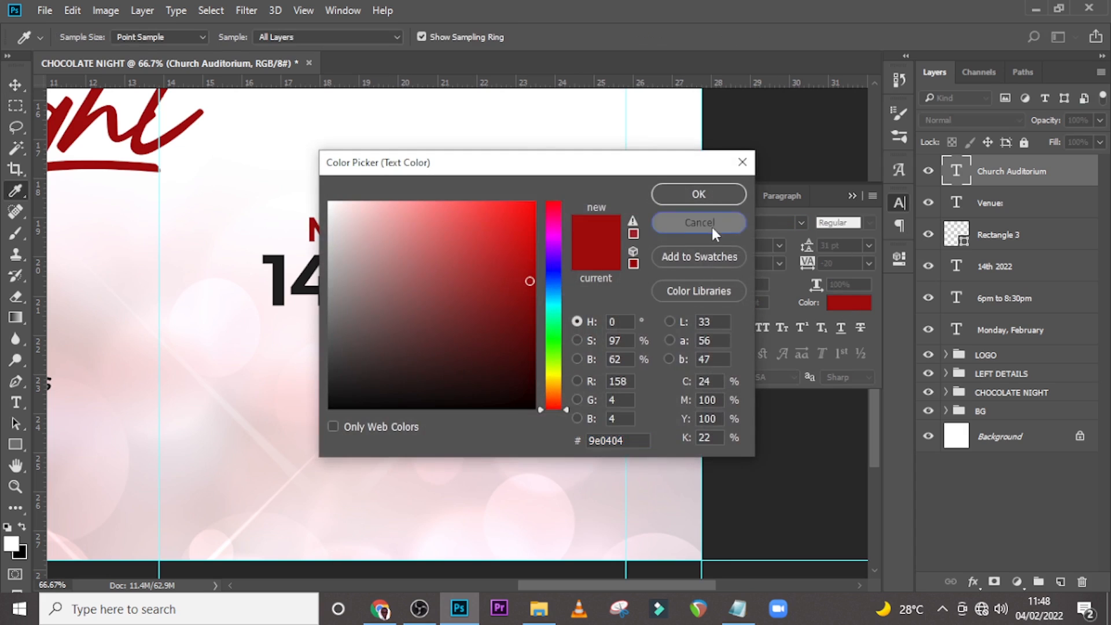
left_click(711, 224)
Style Church Auditorium in Montserrat SemiBold at 64 pt with All Caps.
left_click(801, 223)
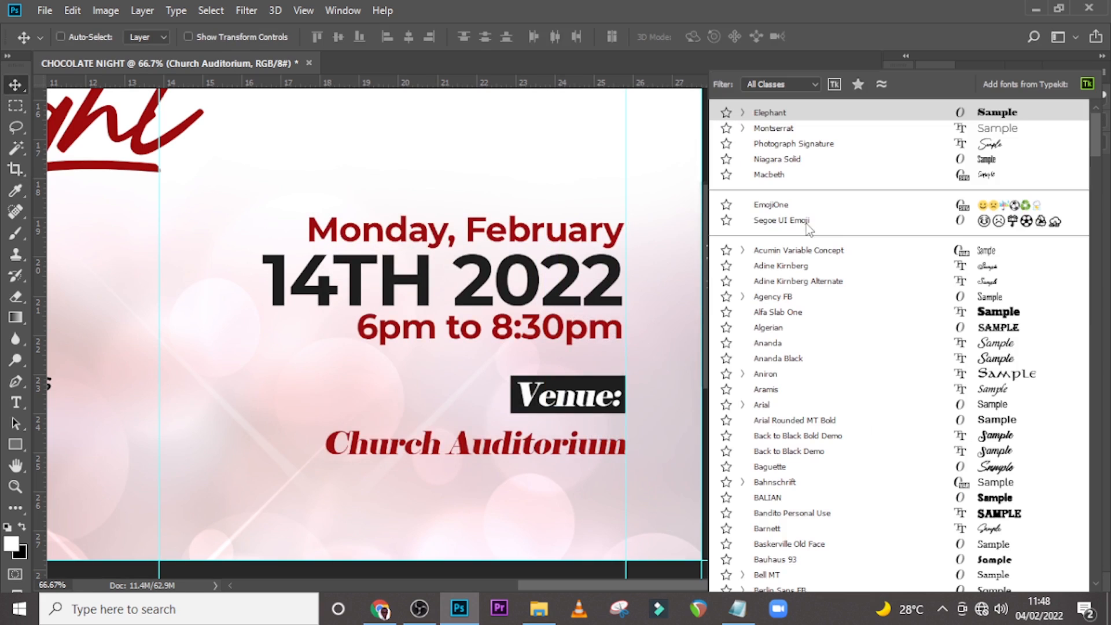
left_click(776, 129)
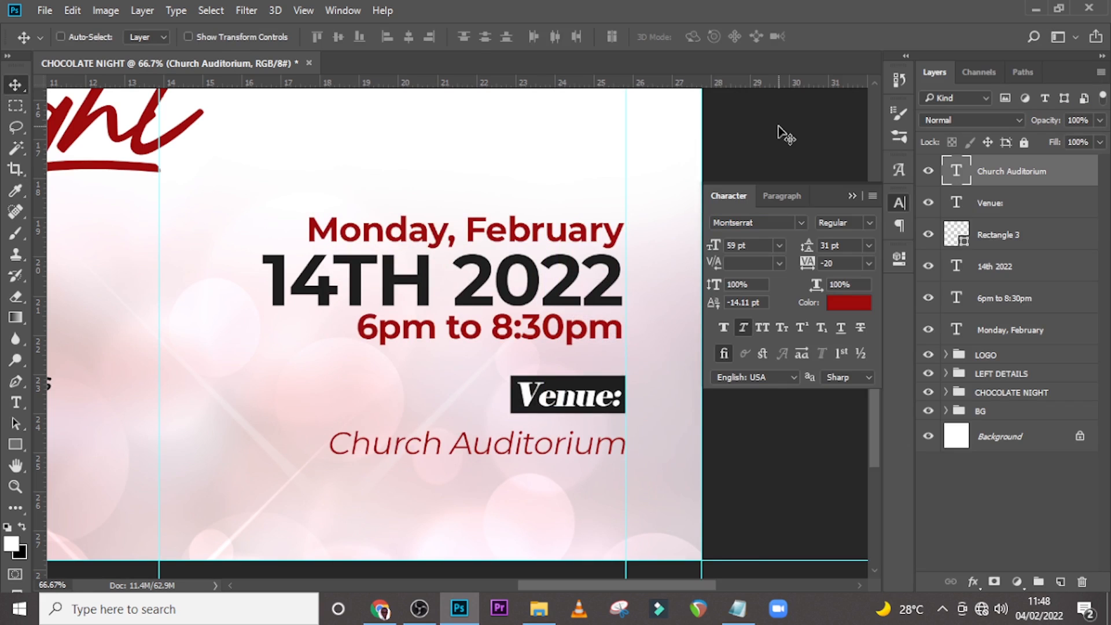
left_click(868, 225)
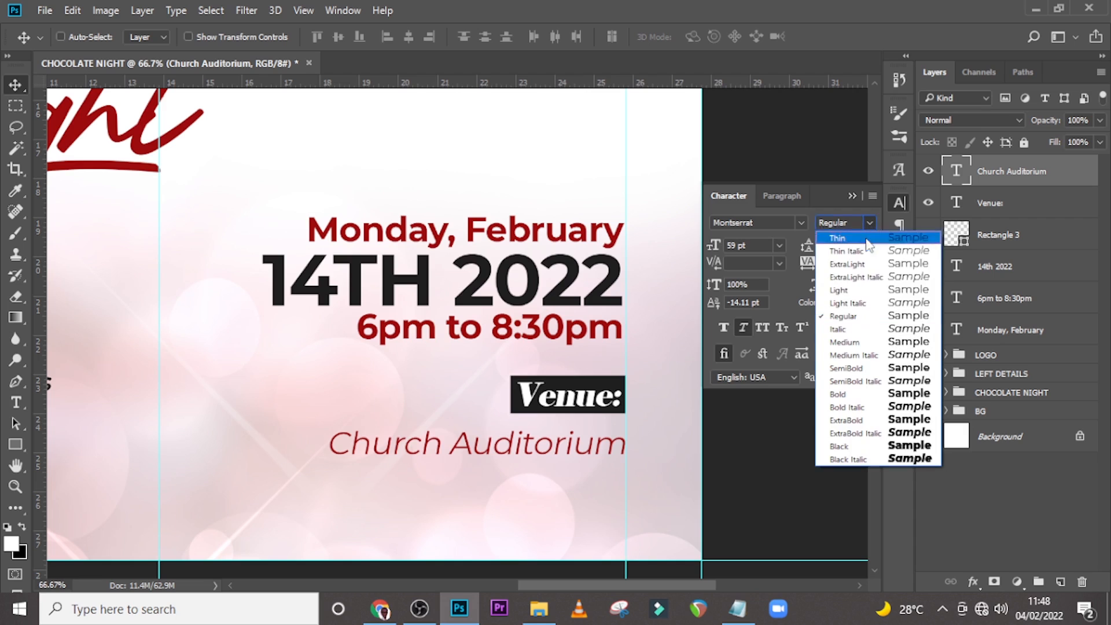
left_click(849, 382)
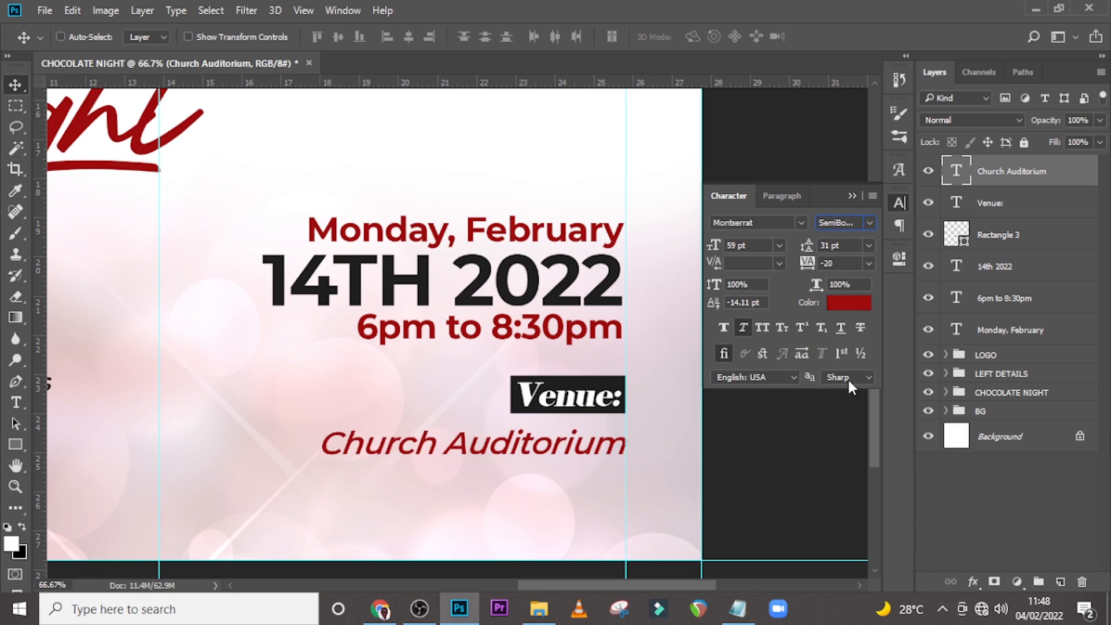
left_click(745, 245)
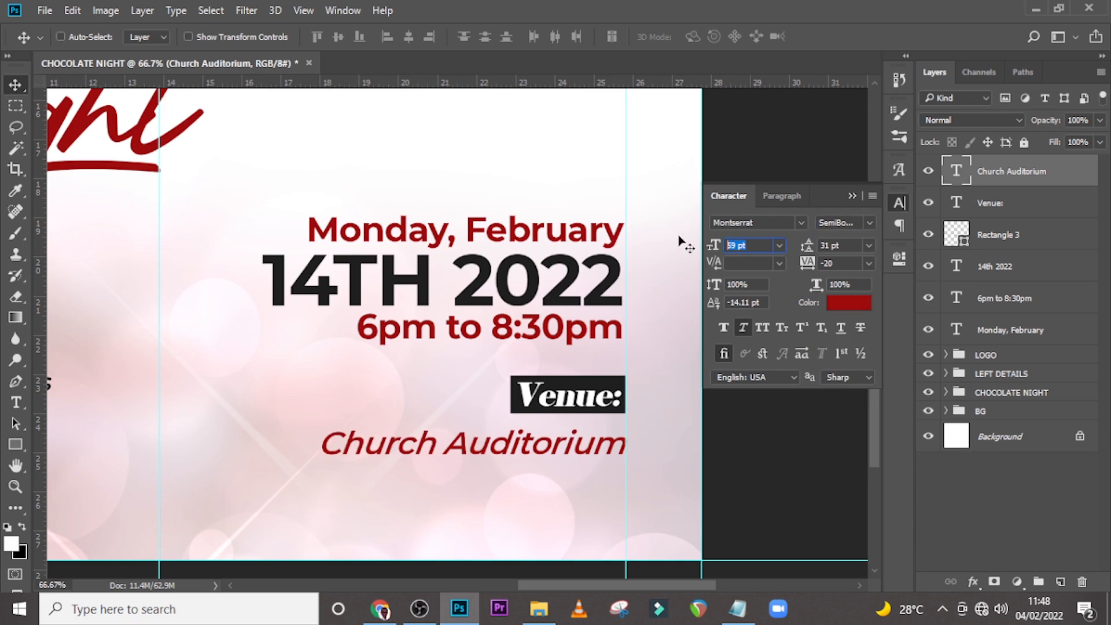
type("64")
key("Return")
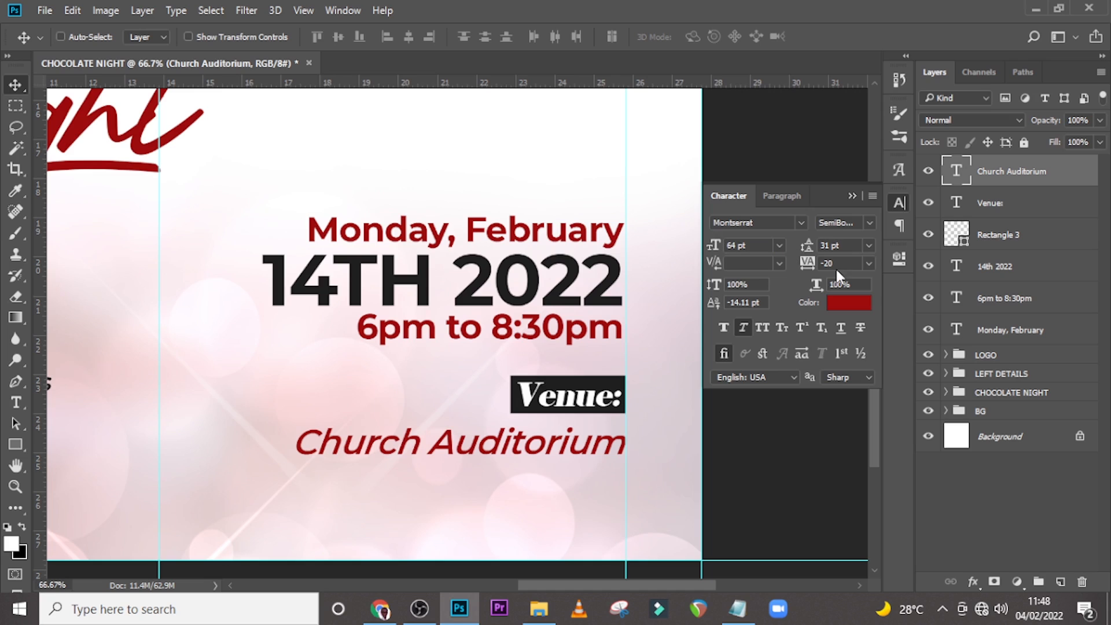
left_click(758, 329)
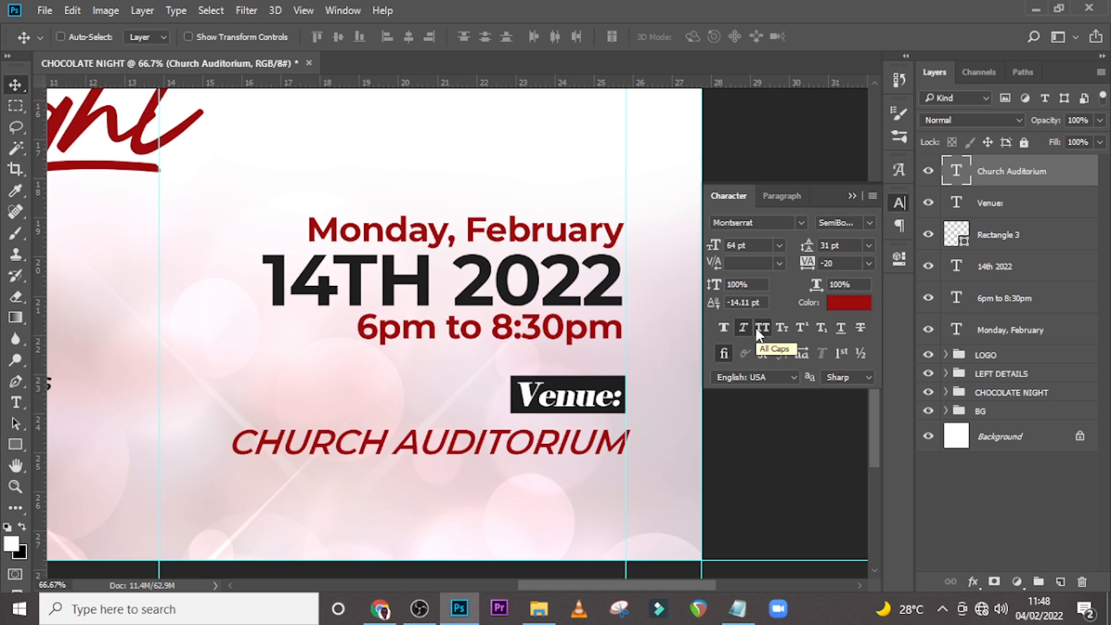
Nudge the Church Auditorium text slightly to the left.
left_click(853, 197)
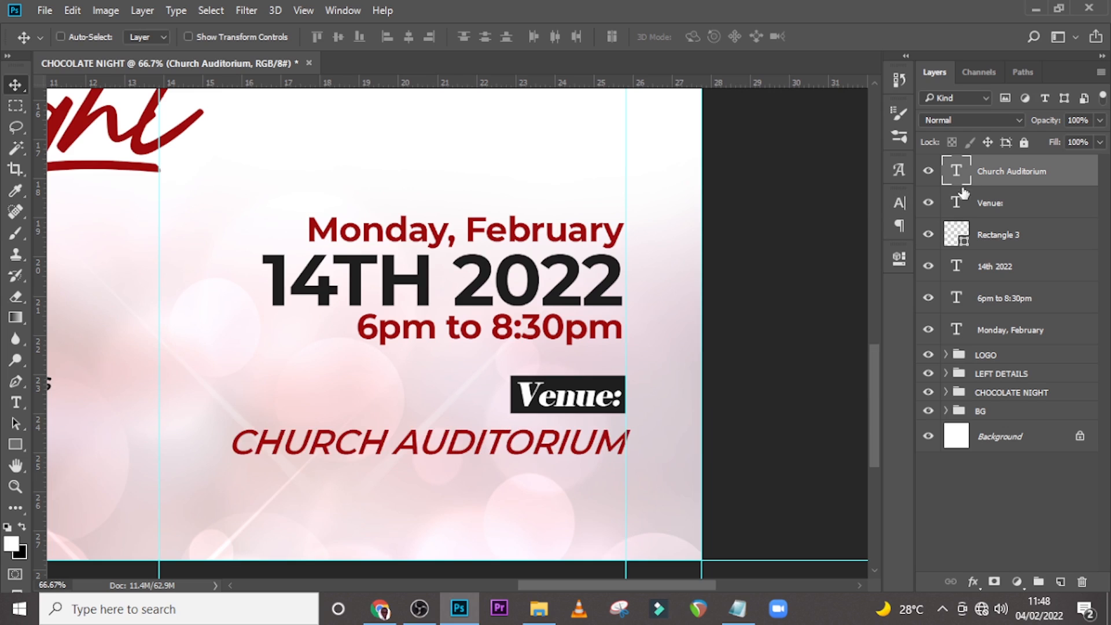
key("Left")
key("Left")
key("Left")
key("Left")
key("Left")
key("Left")
key("Left")
key("Left")
key("Left")
key("Left")
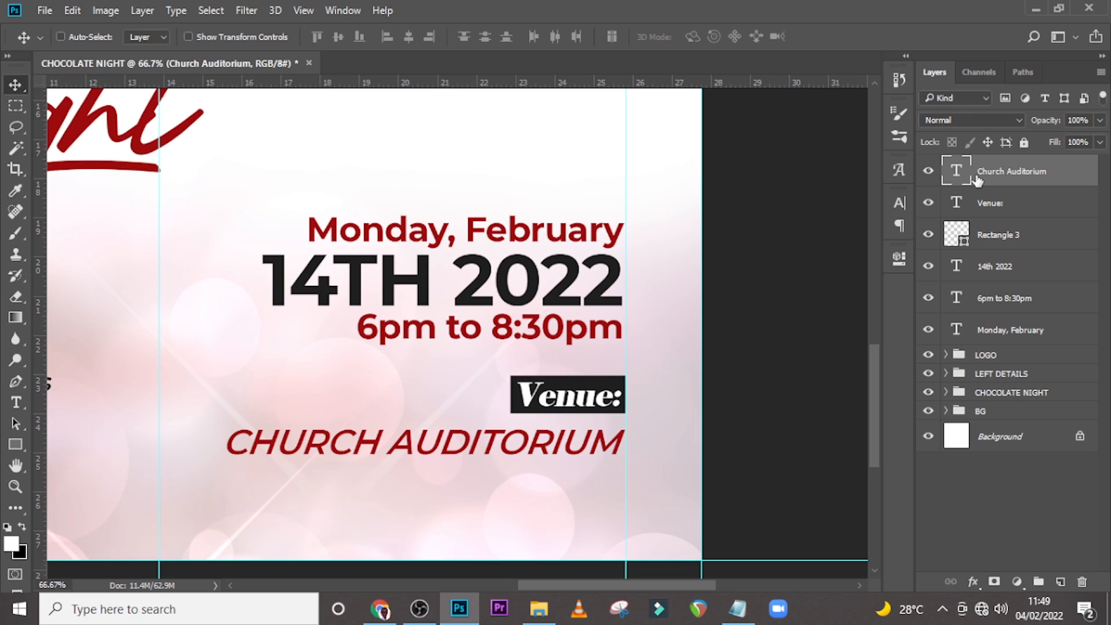
left_click(962, 299)
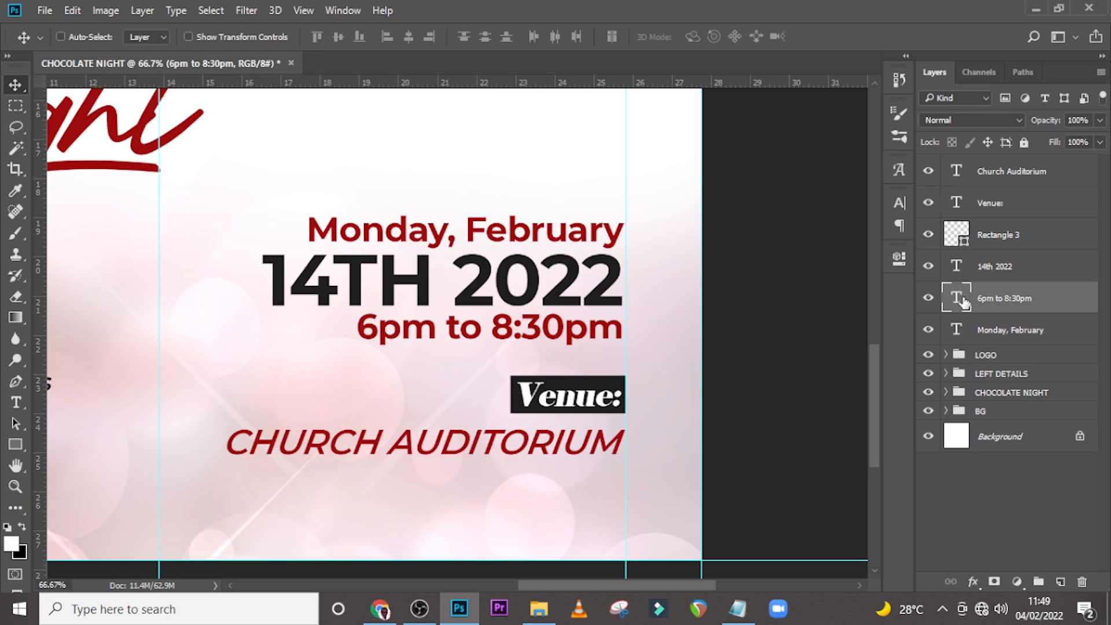
Nudge the 6pm to 8:30pm and 14th 2022 text layers slightly to the right.
key("Right")
key("Right")
key("Right")
key("Right")
key("Right")
key("Right")
key("Right")
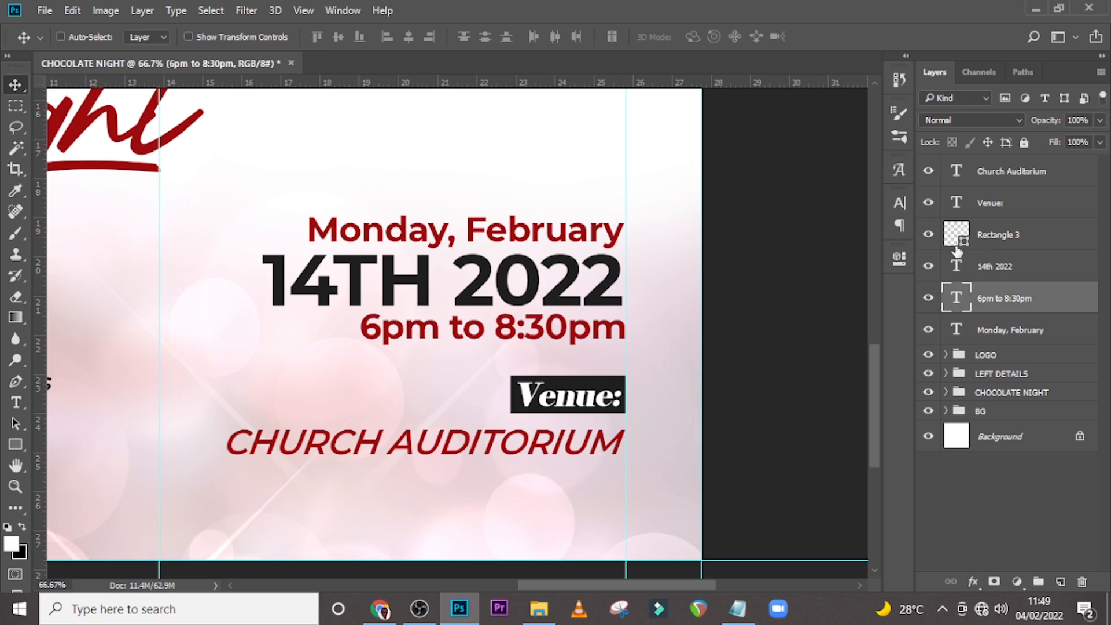
left_click(984, 268)
key("Right")
key("Right")
key("Right")
key("Right")
key("Right")
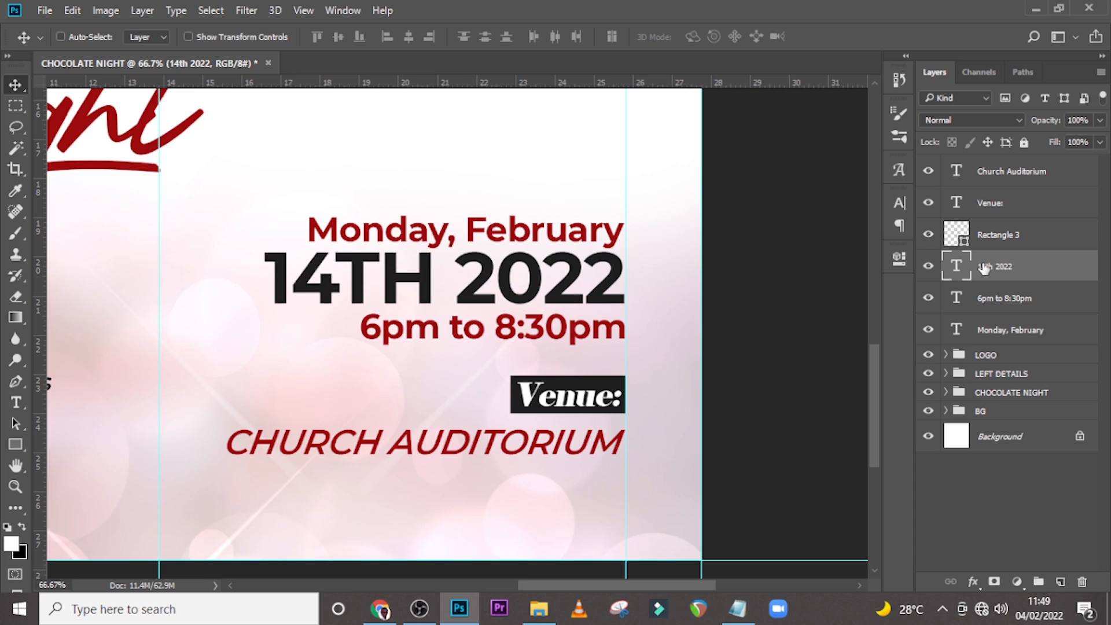
key("Left")
key("Left")
key("Left")
key("Left")
key("Left")
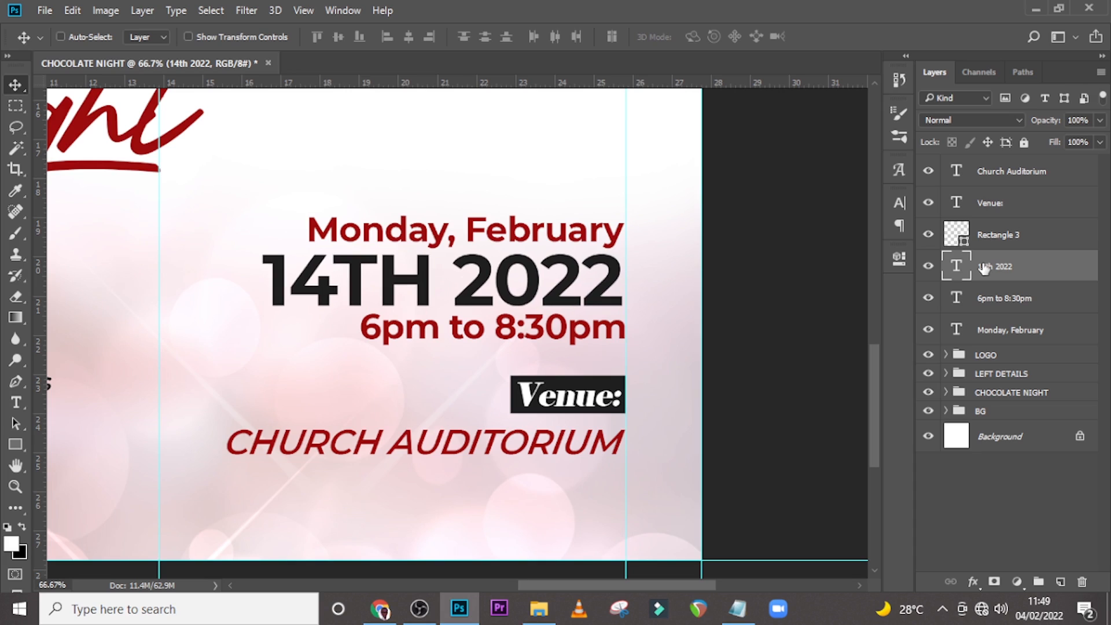
key("Right")
key("Right")
key("Right")
key("Right")
key("Right")
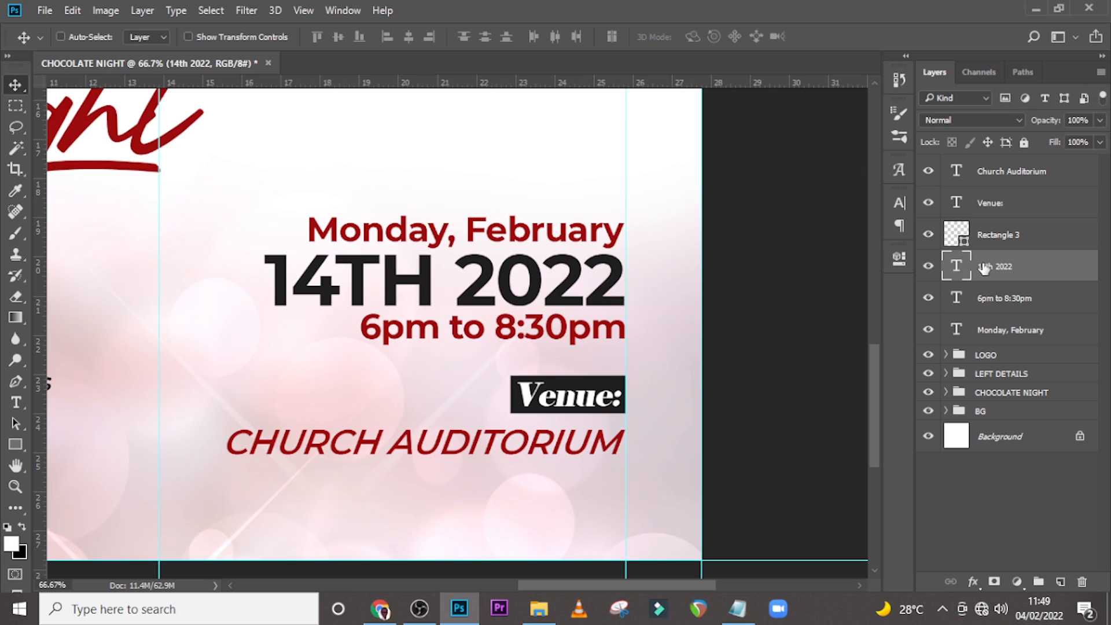
Move the Venue: label, its black rectangle and the Church Auditorium text slightly upward together.
left_click(997, 207)
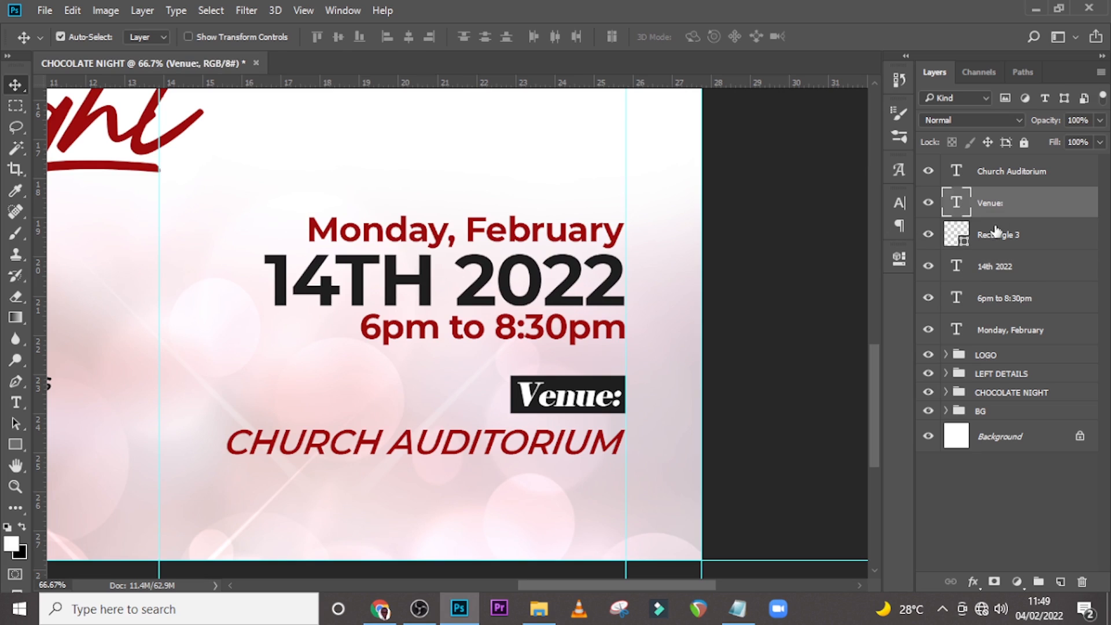
left_click(982, 232, "shift")
key("Down")
key("Down")
key("Down")
key("Down")
key("Down")
key("Down")
key("Down")
key("Down")
key("Down")
key("Down")
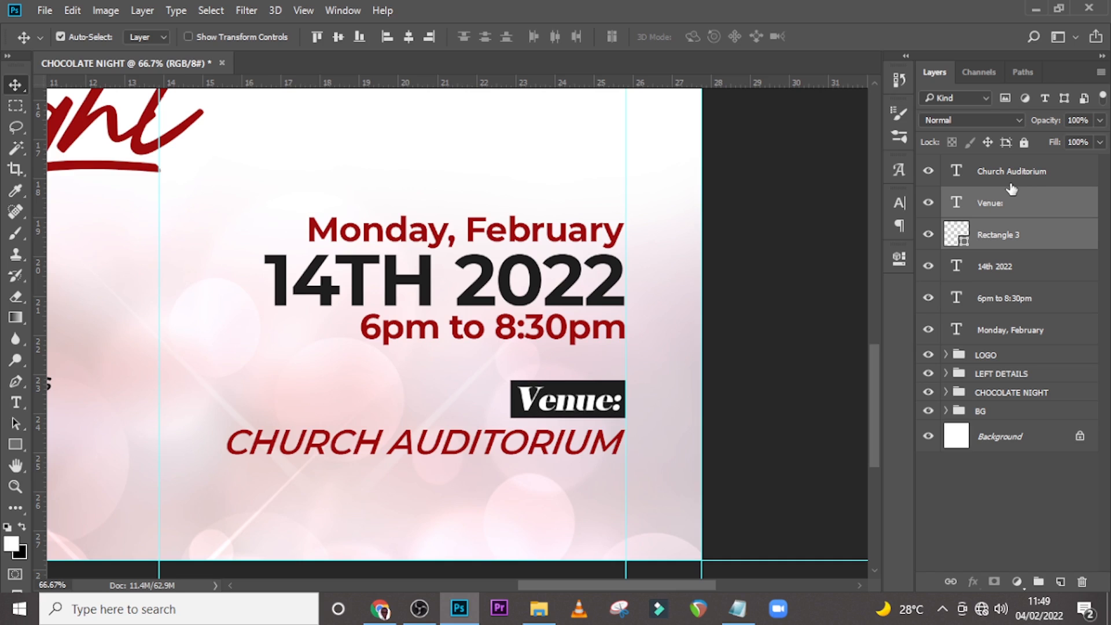
key("ctrl+0")
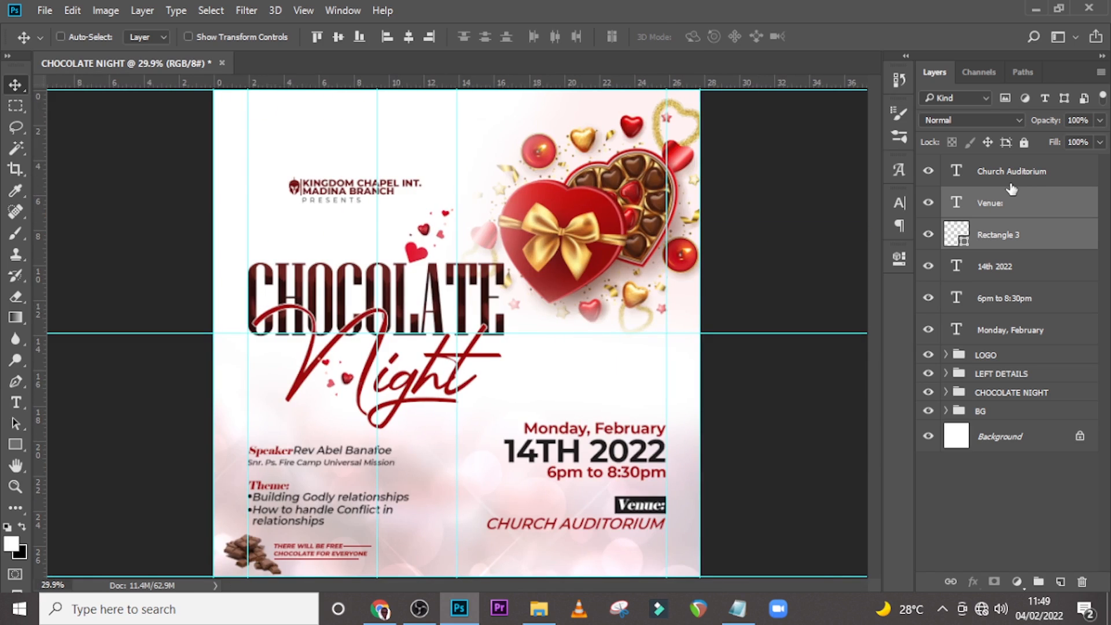
left_click(994, 177, "shift")
key("shift+Up")
key("shift+Up")
key("shift+Up")
key("shift+Up")
Duplicate the Church Auditorium text and move the copy down beneath the original.
left_click(996, 175)
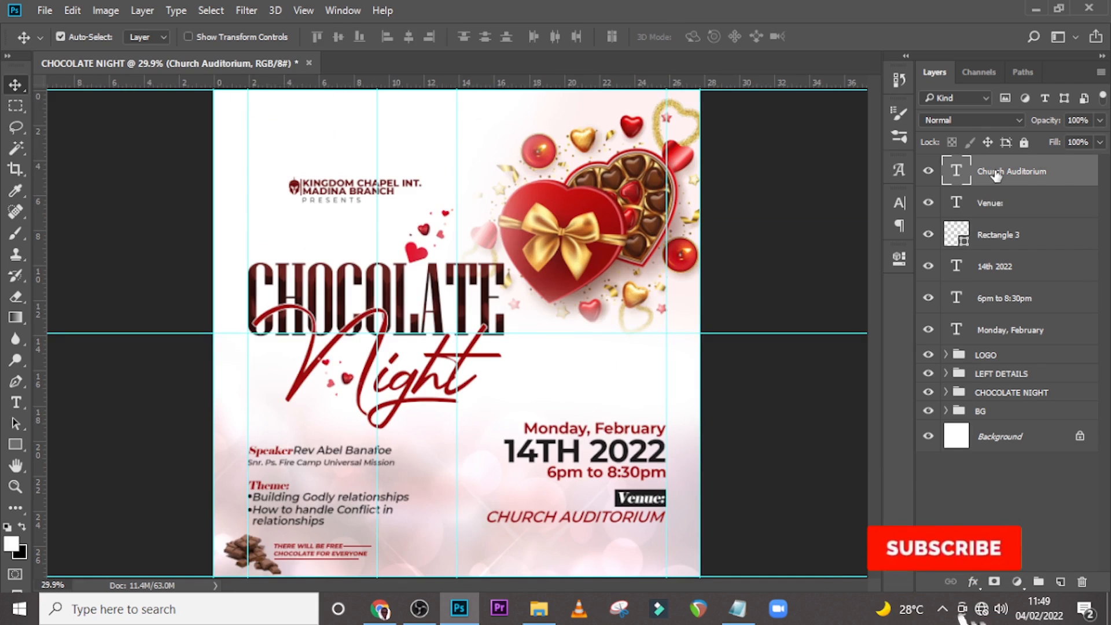
key("ctrl+j")
key("shift+Down")
key("shift+Down")
key("shift+Down")
key("shift+Down")
key("shift+Down")
key("shift+Down")
key("shift+Down")
key("shift+Down")
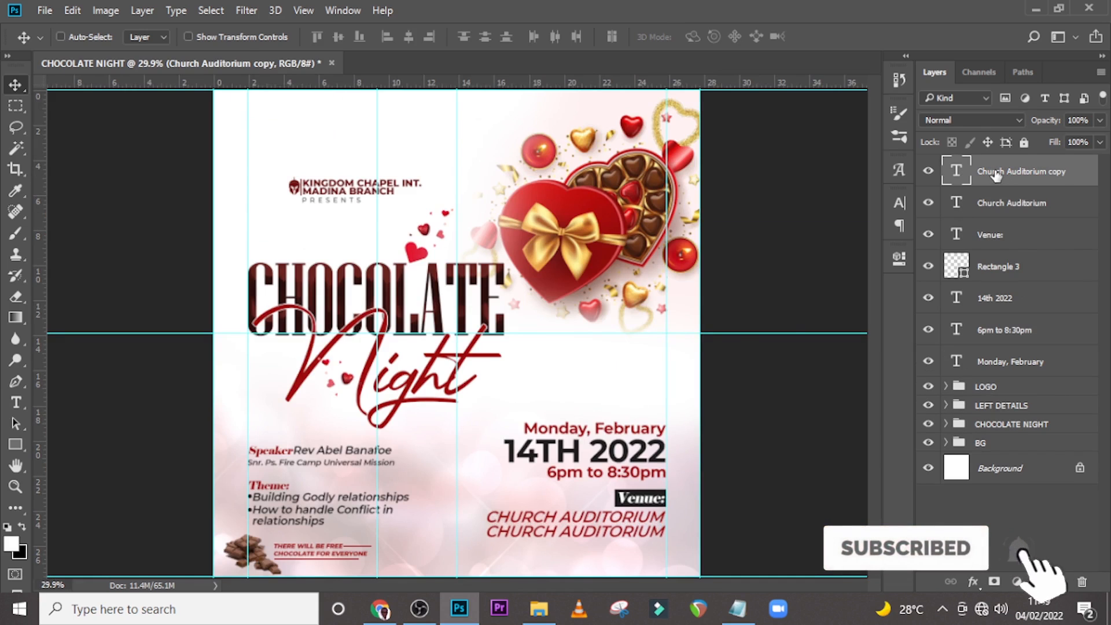
Replace the copy's text with "Agege Lottohouse - Accra" copied from Notepad.
key("alt+Tab")
left_click_drag(570, 448, 388, 447)
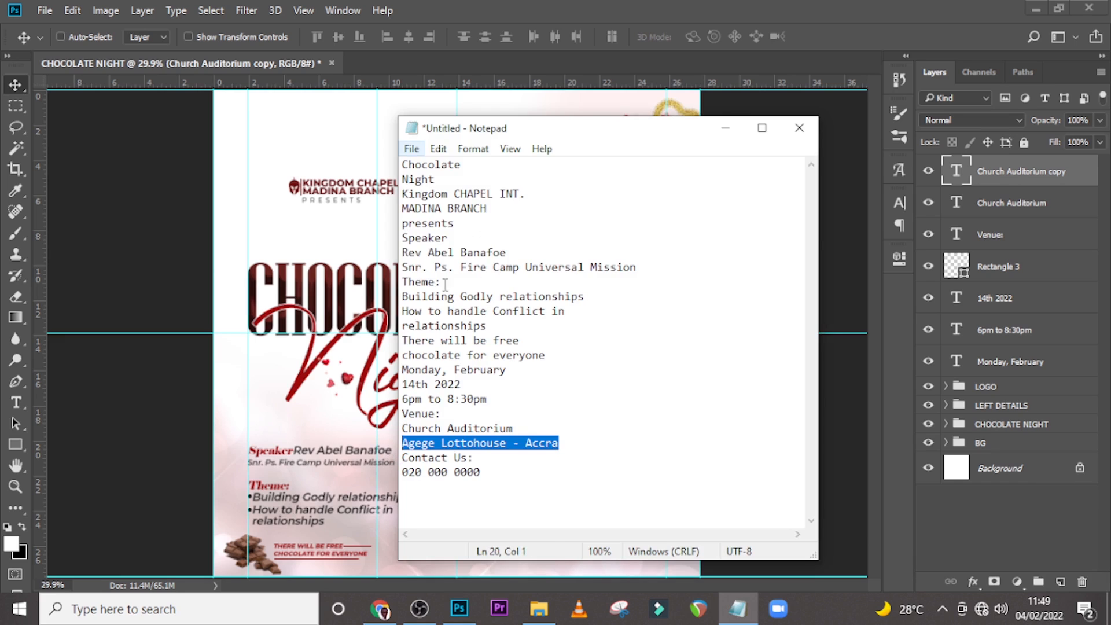
key("alt+Tab")
double_click(952, 174)
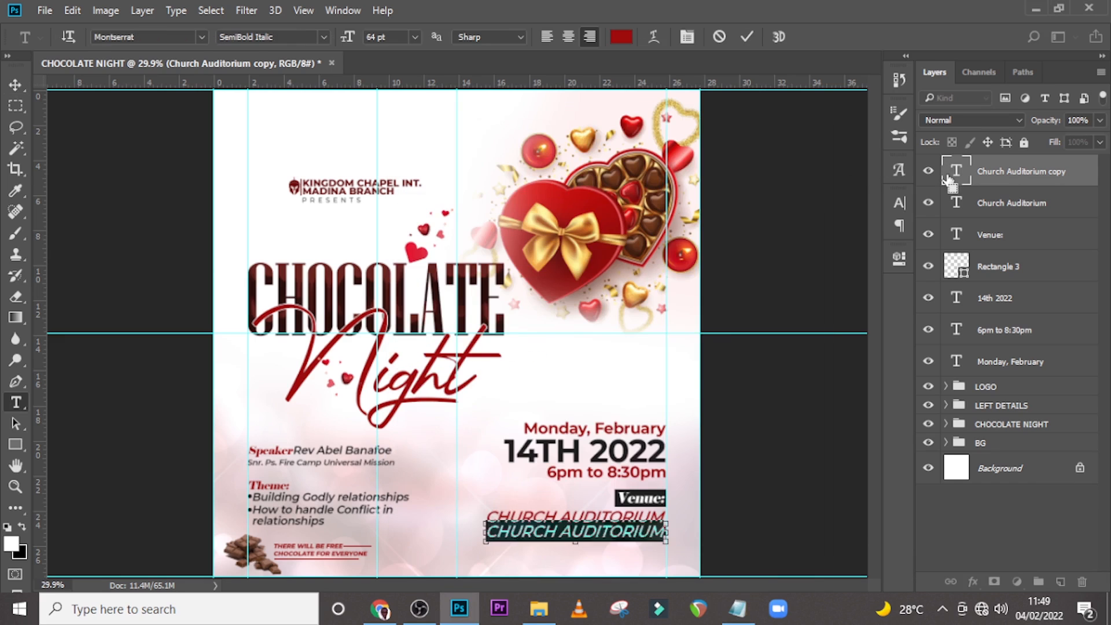
key("ctrl+v")
key("ctrl+Return")
key("v")
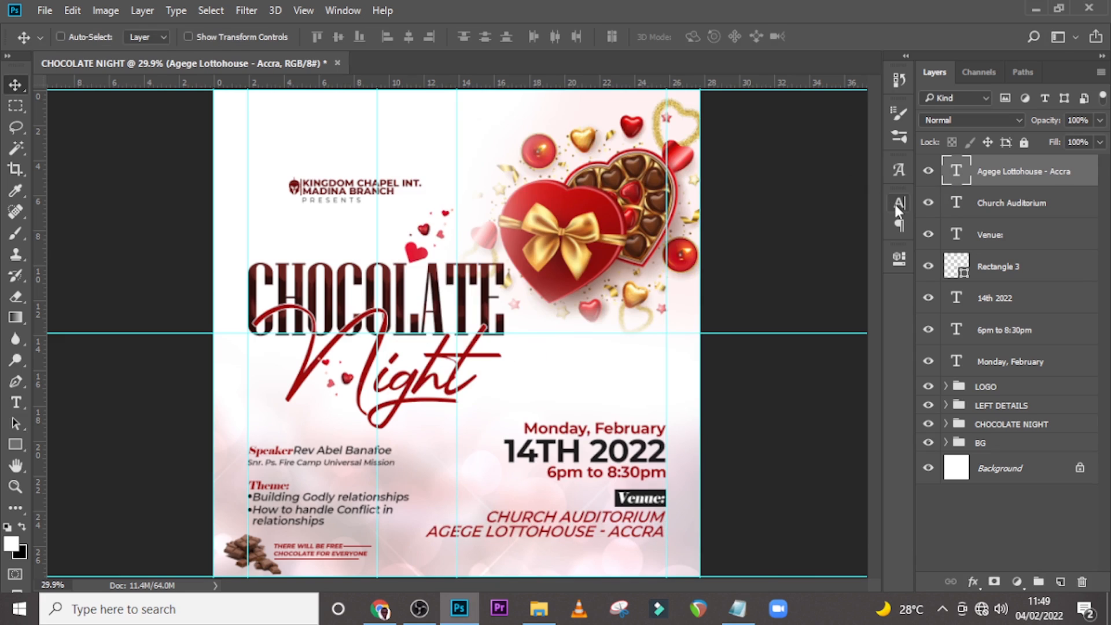
Set the Agege Lottohouse text to Montserrat Medium Italic at 54 pt.
left_click(897, 204)
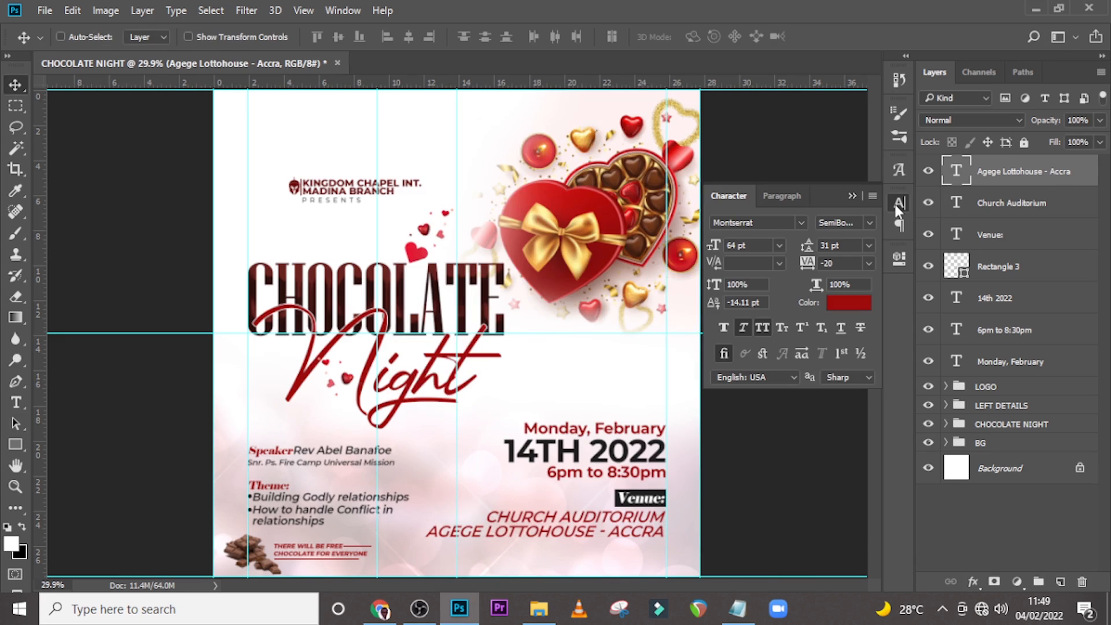
left_click(865, 221)
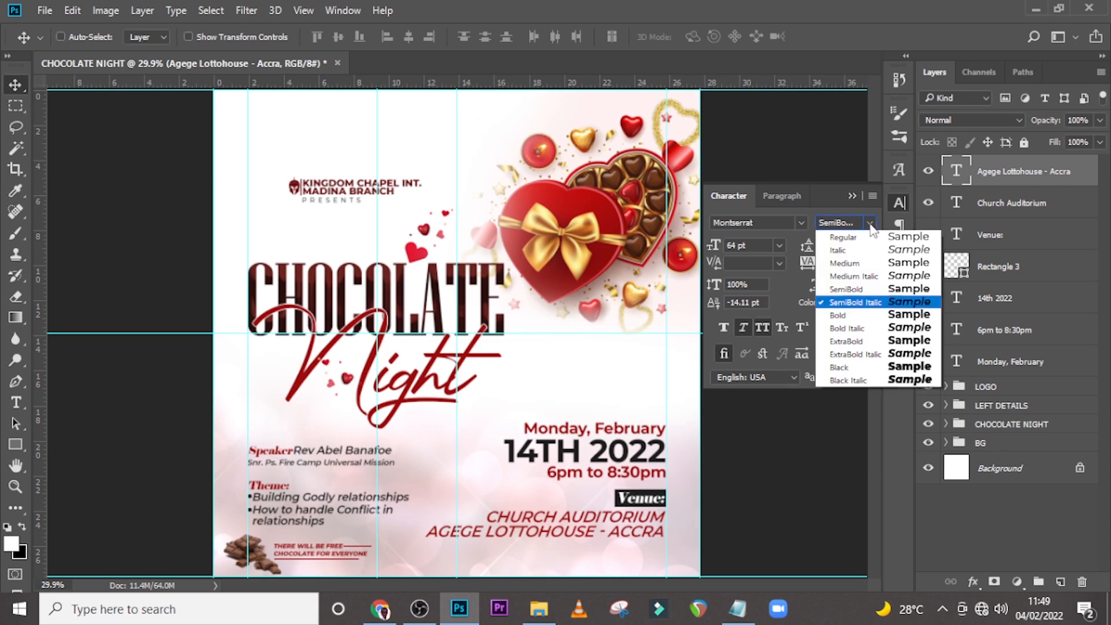
left_click(852, 354)
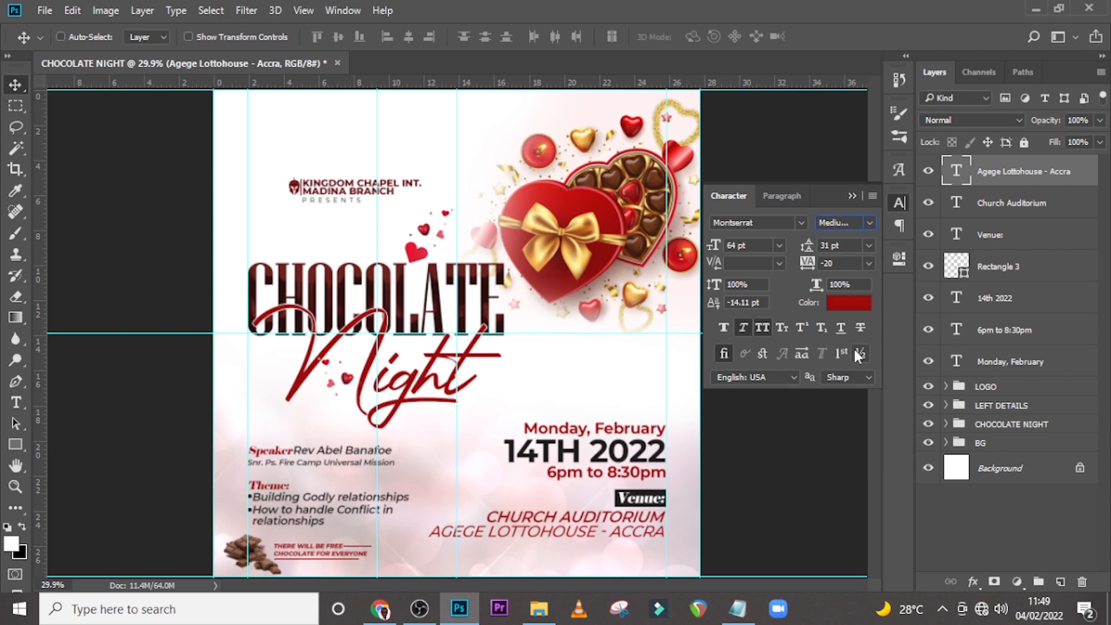
left_click_drag(753, 246, 705, 246)
type("54")
key("Return")
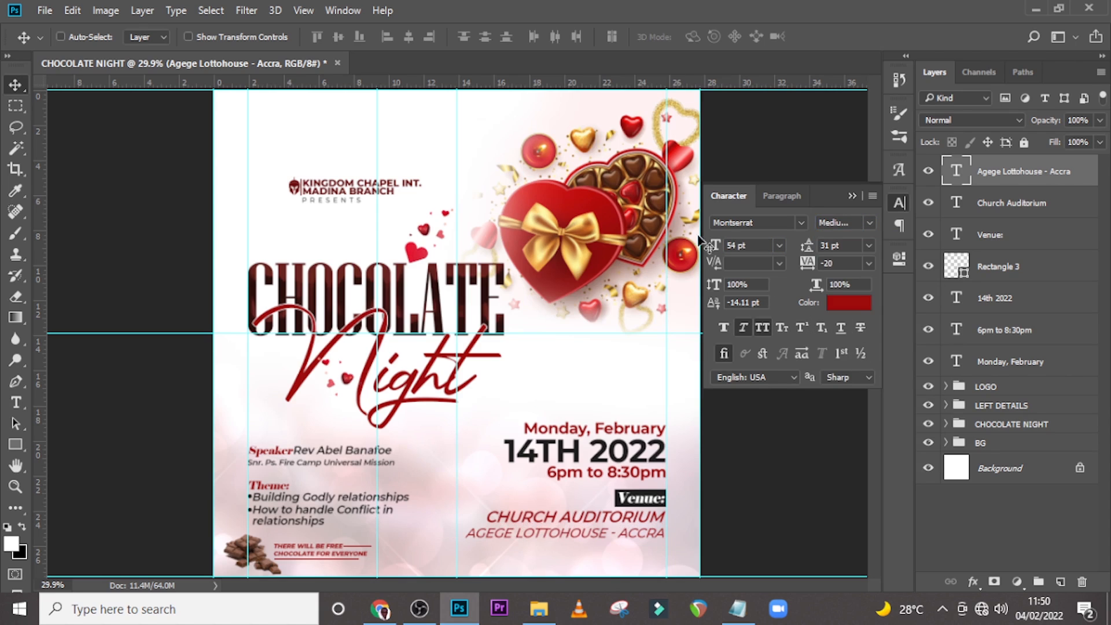
Turn off All Caps for the Agege Lottohouse text and set its tracking to 20.
left_click(759, 327)
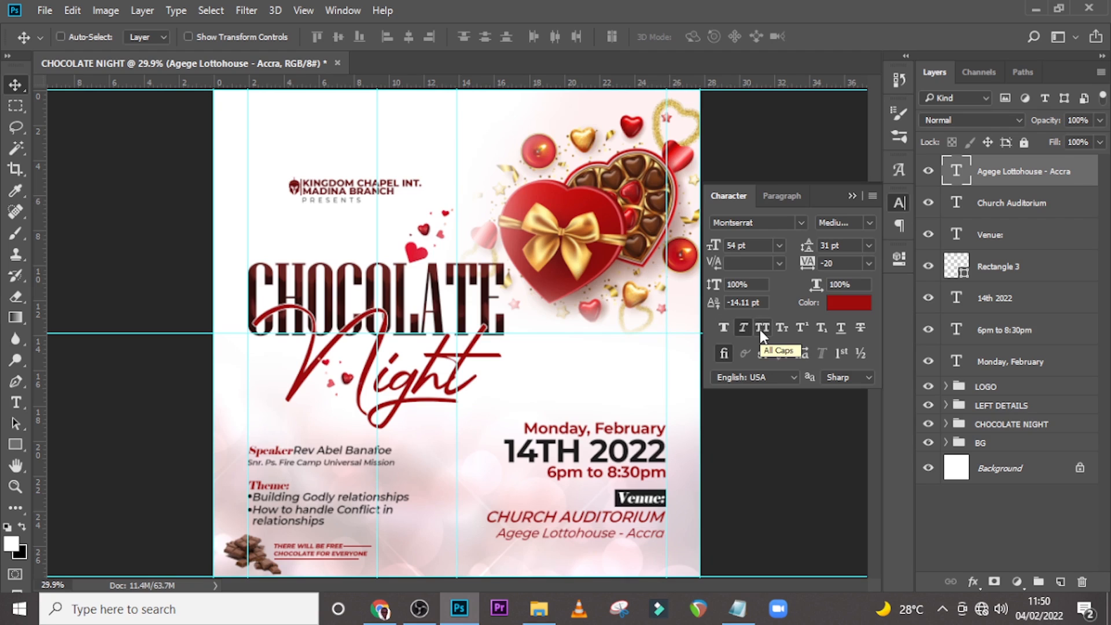
left_click(832, 264)
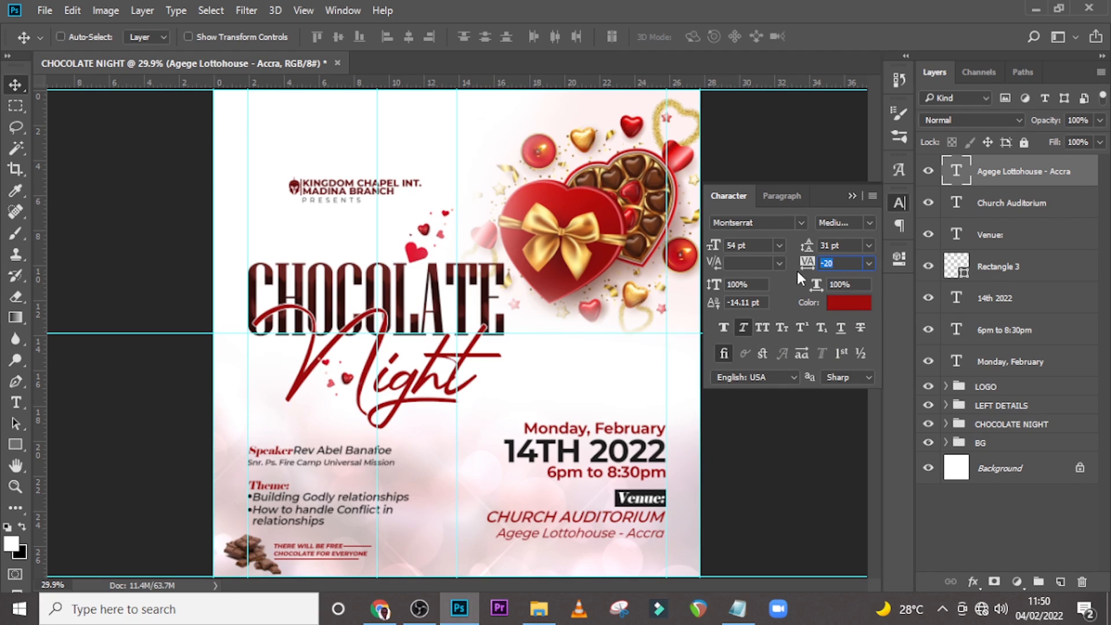
type("20")
key("Return")
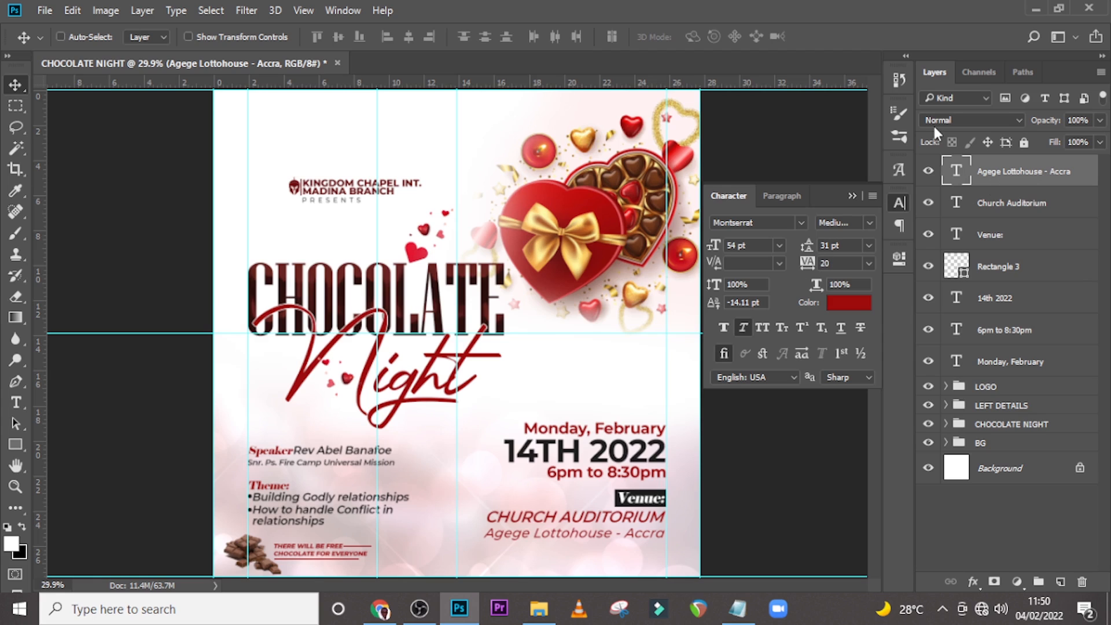
Nudge the Agege Lottohouse text slightly upward.
key("Up")
key("Up")
key("Up")
key("Up")
key("Up")
key("Up")
key("Up")
key("Up")
key("Up")
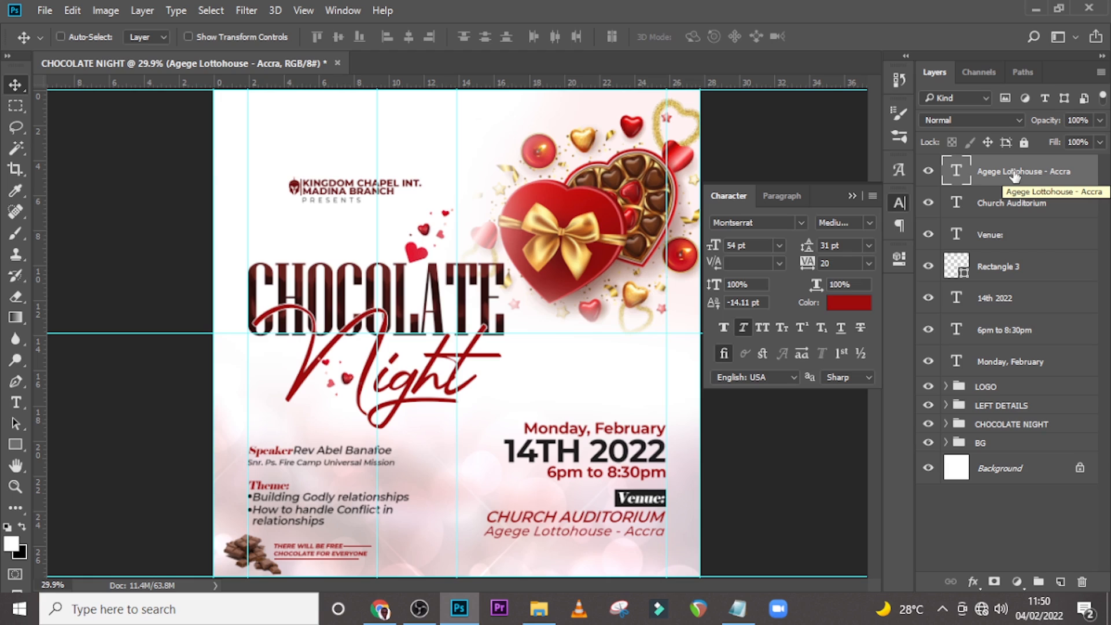
Duplicate the Agege Lottohouse line and move the copy down below it.
key("ctrl+j")
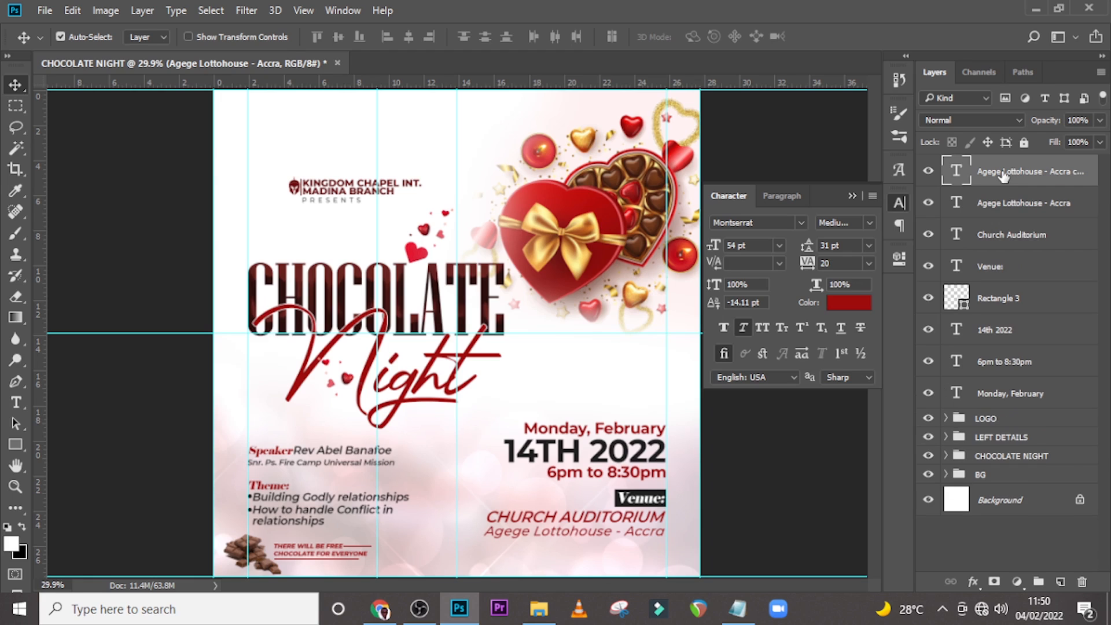
left_click_drag(585, 523, 585, 535)
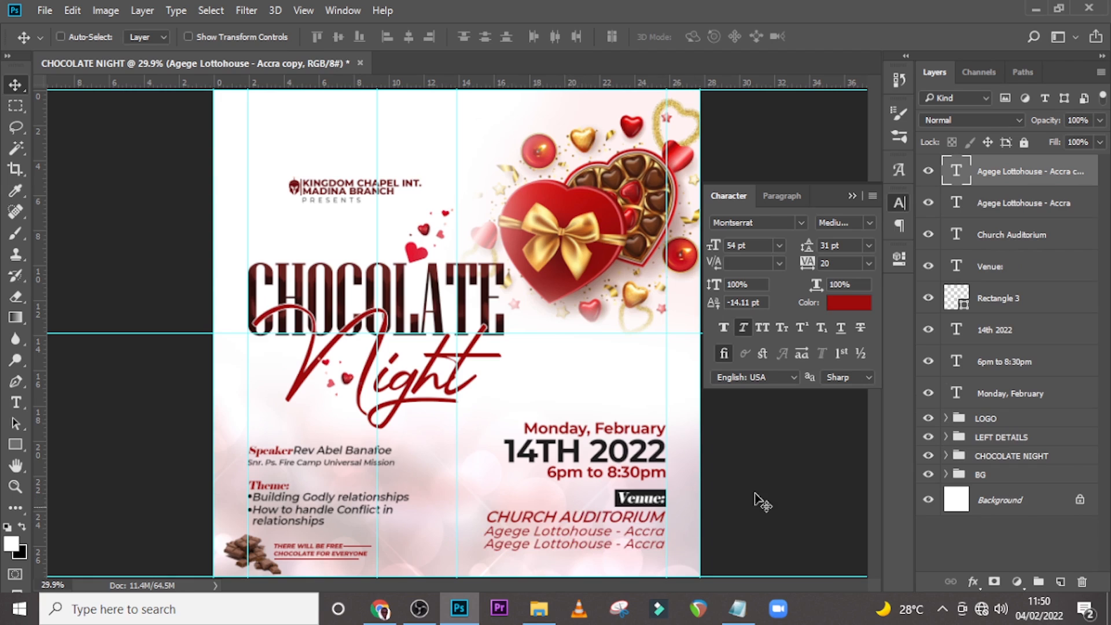
Replace the duplicate's text with "Contact Us:" copied from Notepad.
double_click(959, 172)
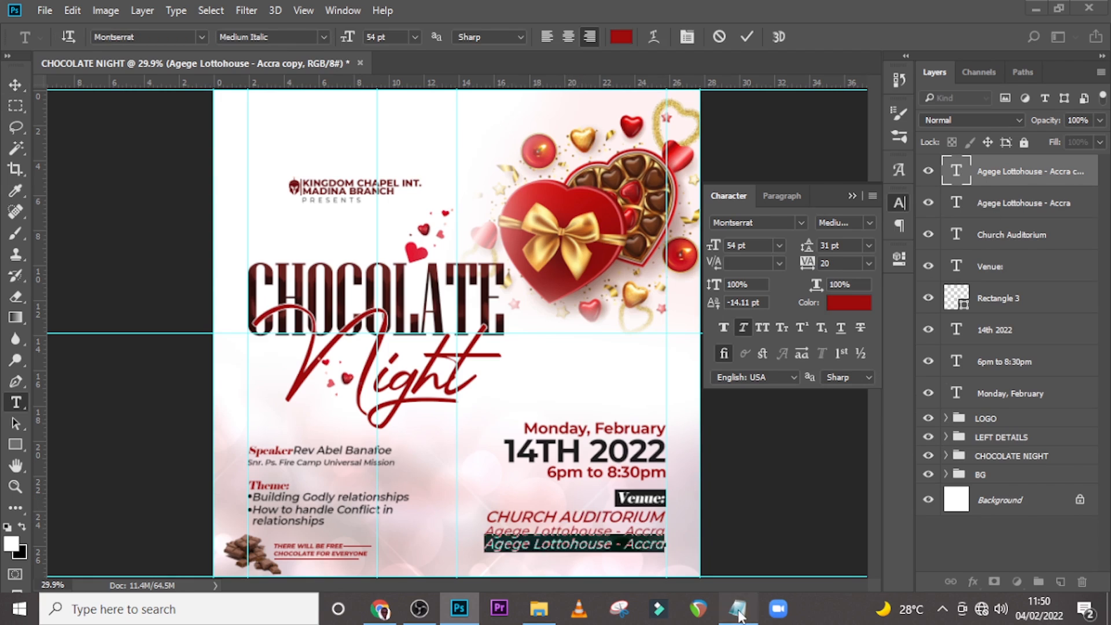
left_click(738, 608)
left_click_drag(476, 460, 390, 458)
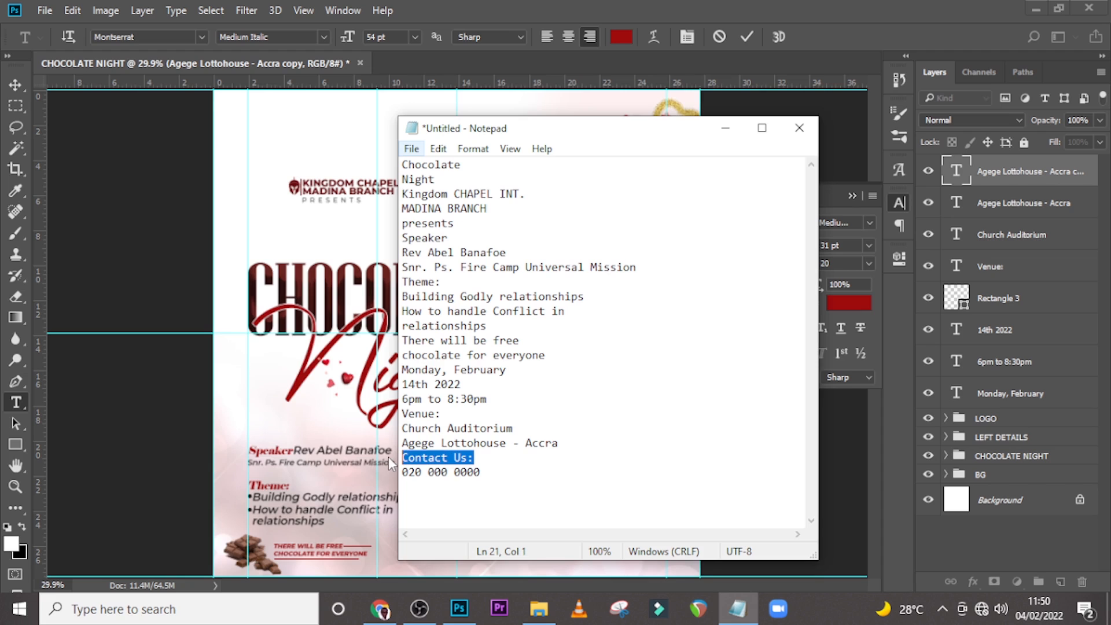
left_click(487, 67)
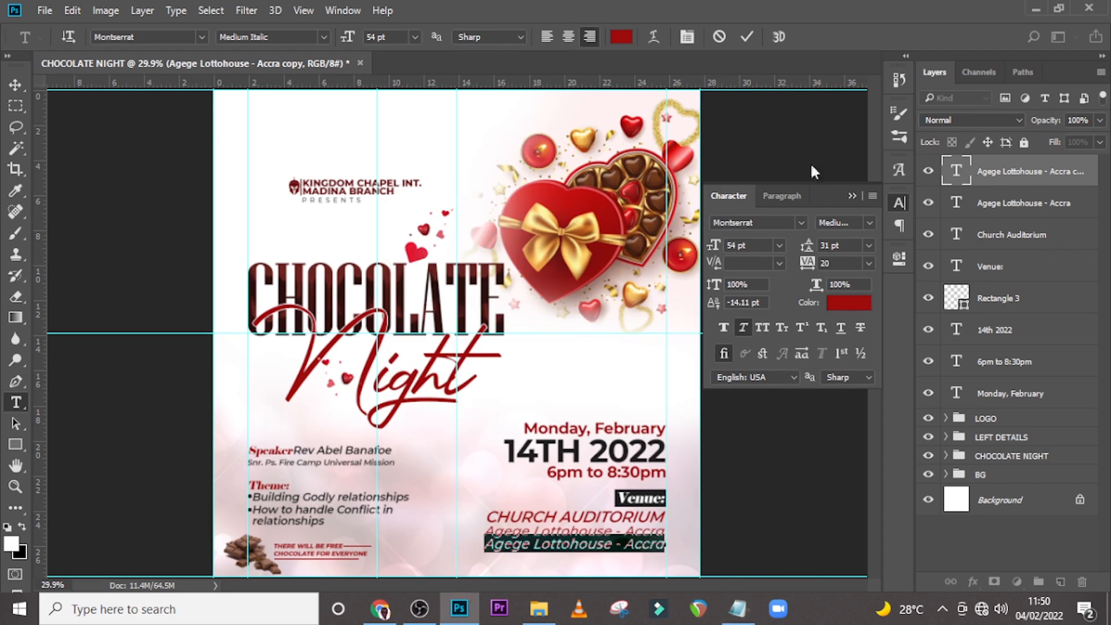
double_click(957, 181)
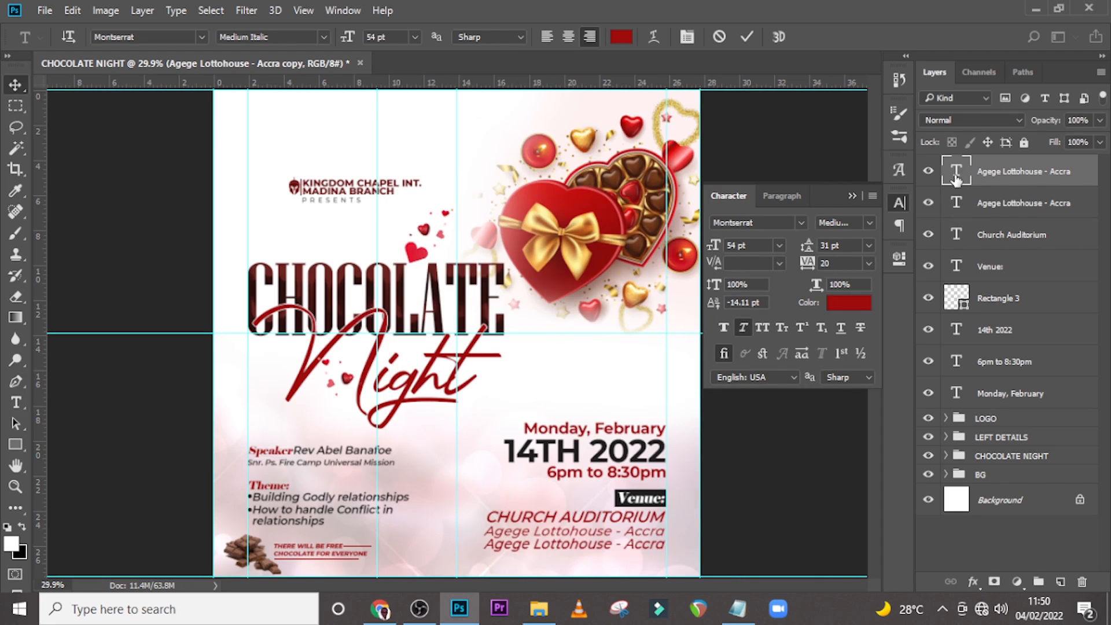
double_click(956, 181)
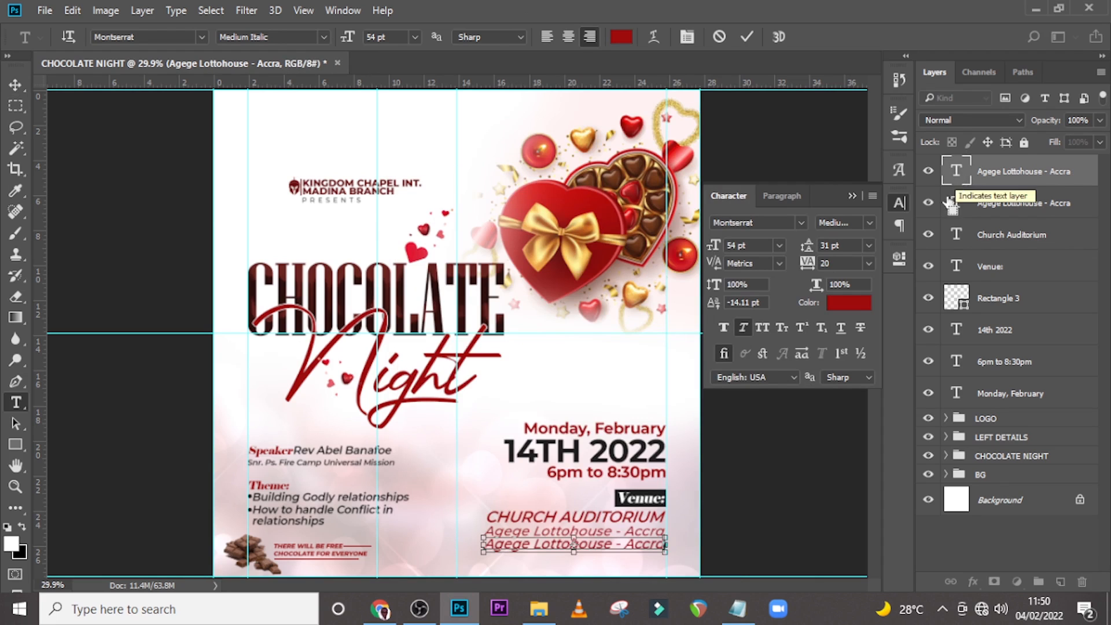
left_click(738, 609)
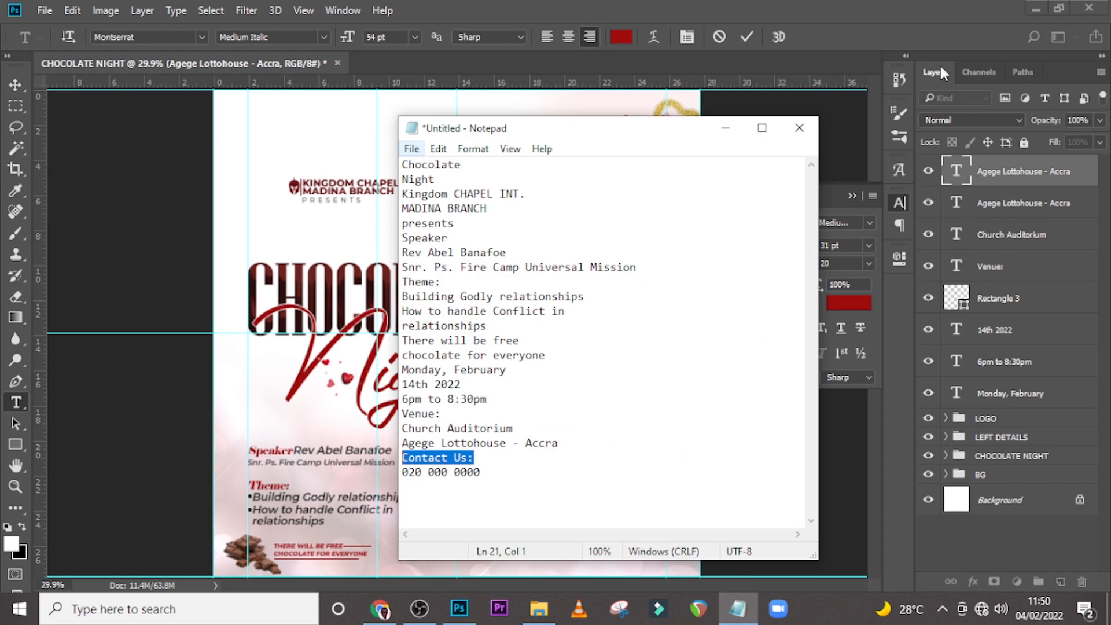
left_click(942, 97)
double_click(958, 174)
key("ctrl+v")
key("ctrl+Return")
key("v")
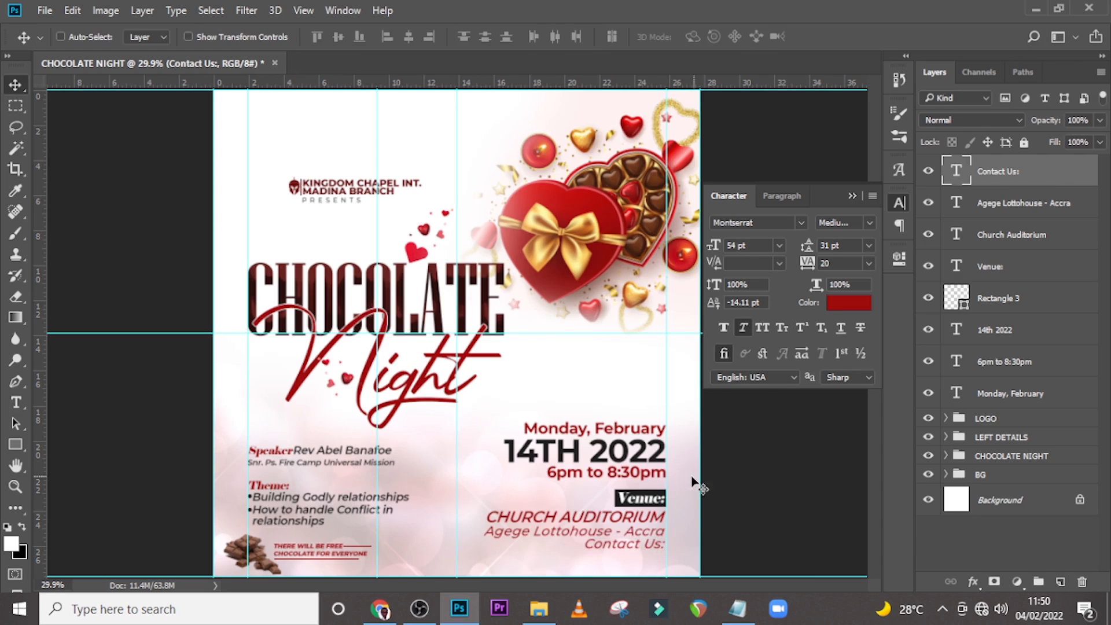
Move Contact Us: to the left and set it to Montserrat ExtraBold at 47 pt.
left_click_drag(620, 555, 490, 567)
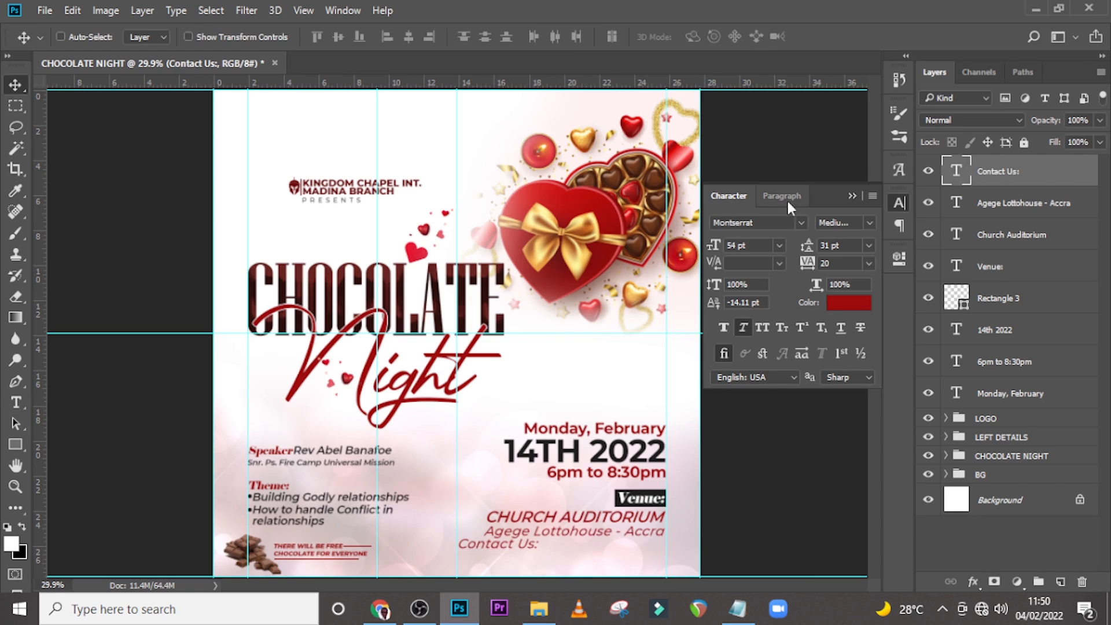
left_click(863, 225)
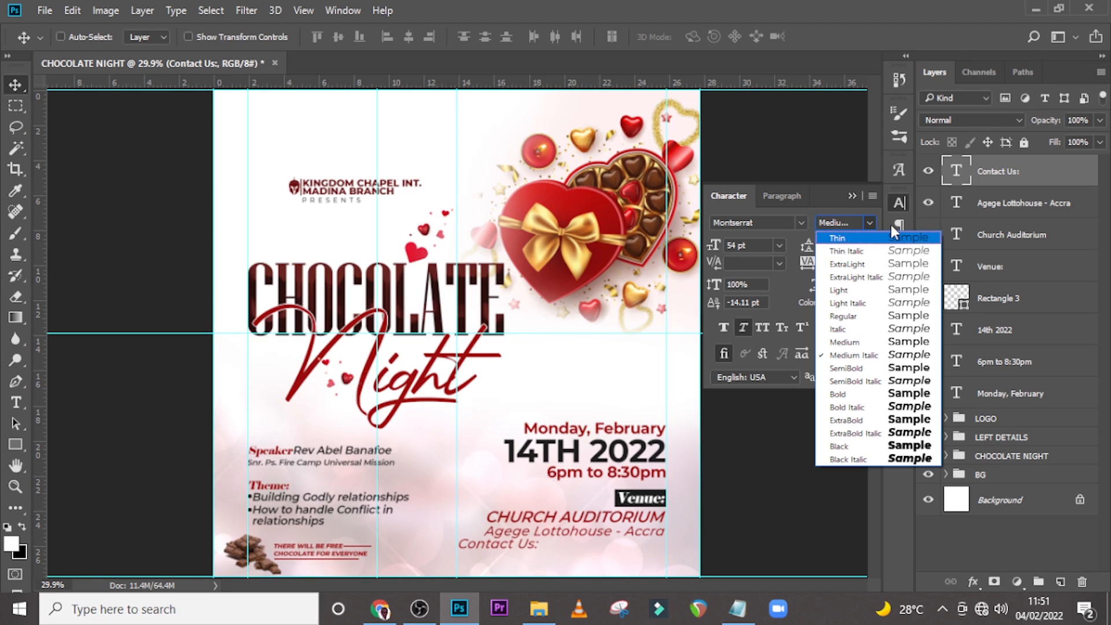
left_click(862, 421)
left_click(760, 248)
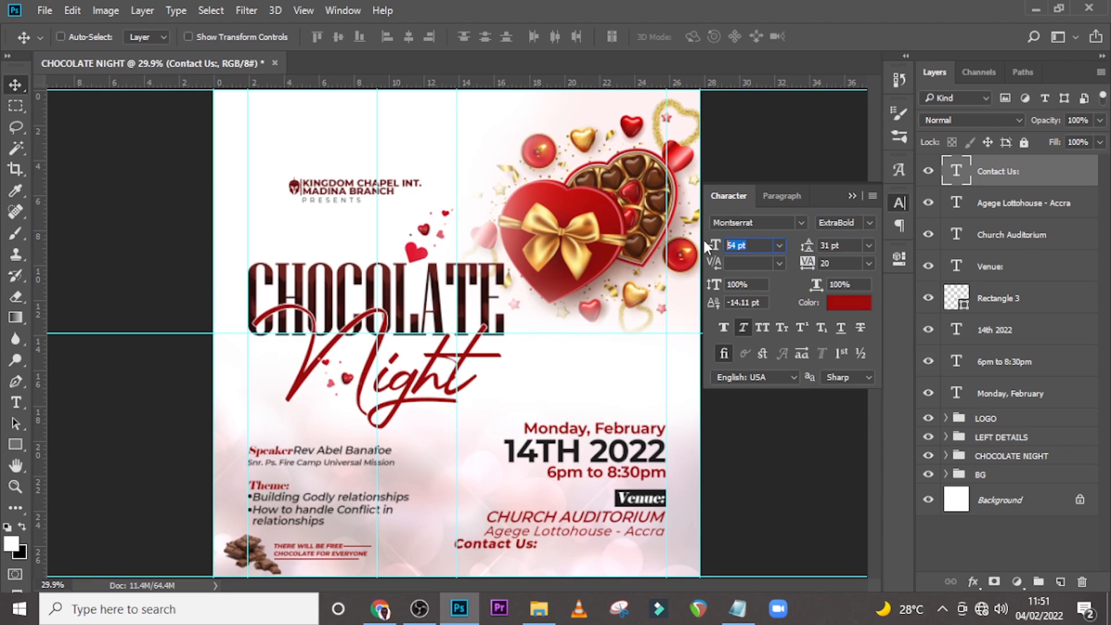
type("47")
key("Return")
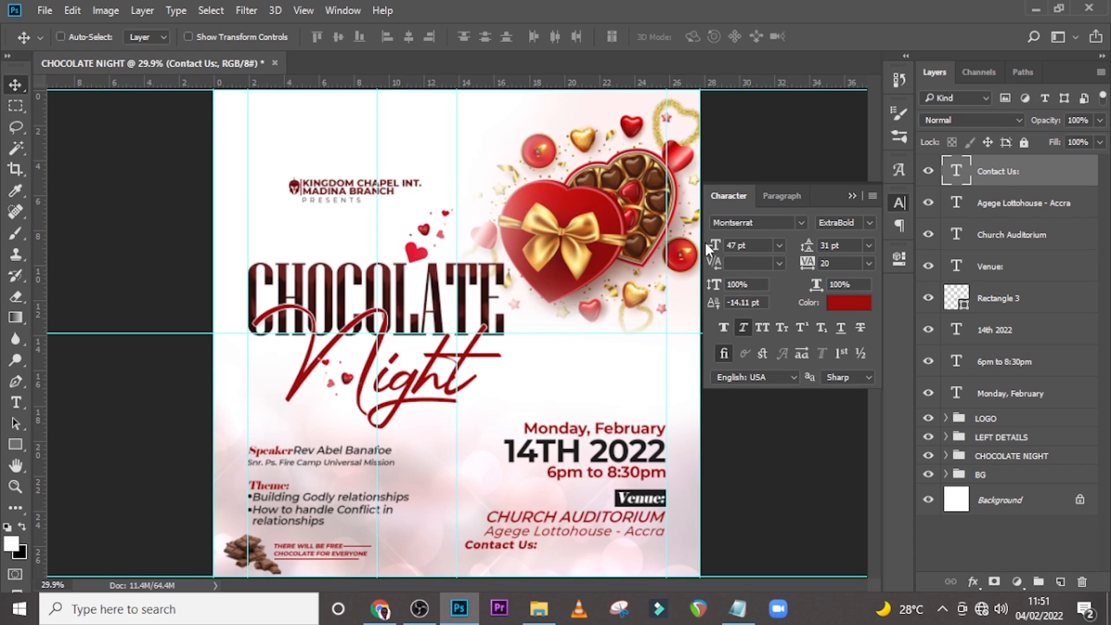
Set the Contact Us: tracking to -20 and turn off its faux italic.
left_click(836, 264)
type("-20")
key("Return")
left_click(746, 328)
Draw a rectangle about 298 × 51 px over the Contact Us: text.
key("ctrl+plus")
key("ctrl+plus")
key("ctrl+plus")
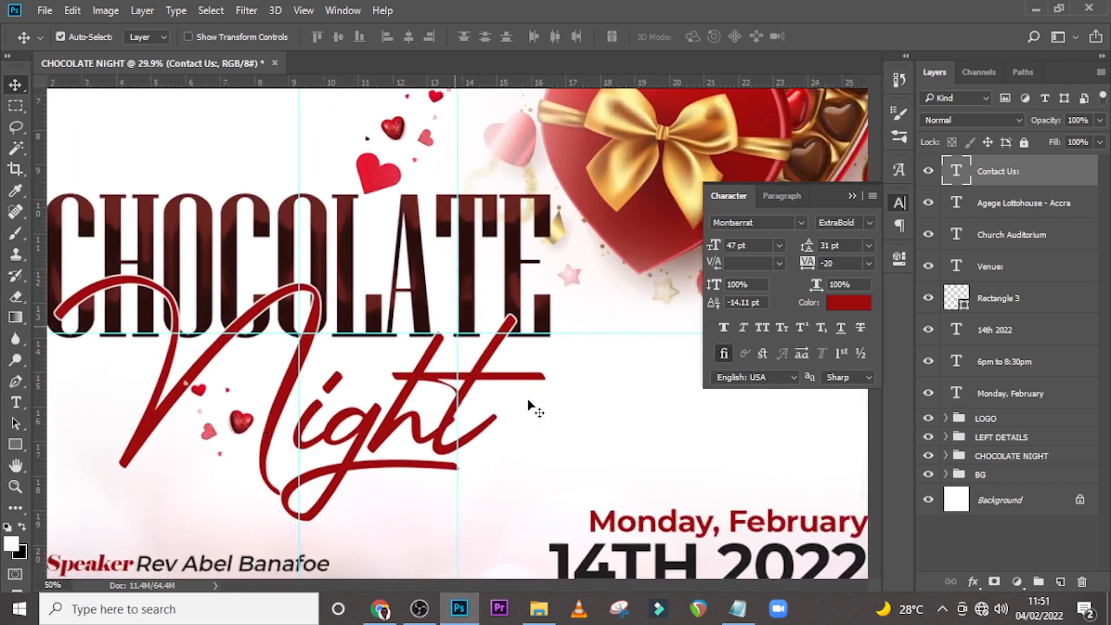
scroll(510, 414, "down", 3)
scroll(509, 411, "down", 6)
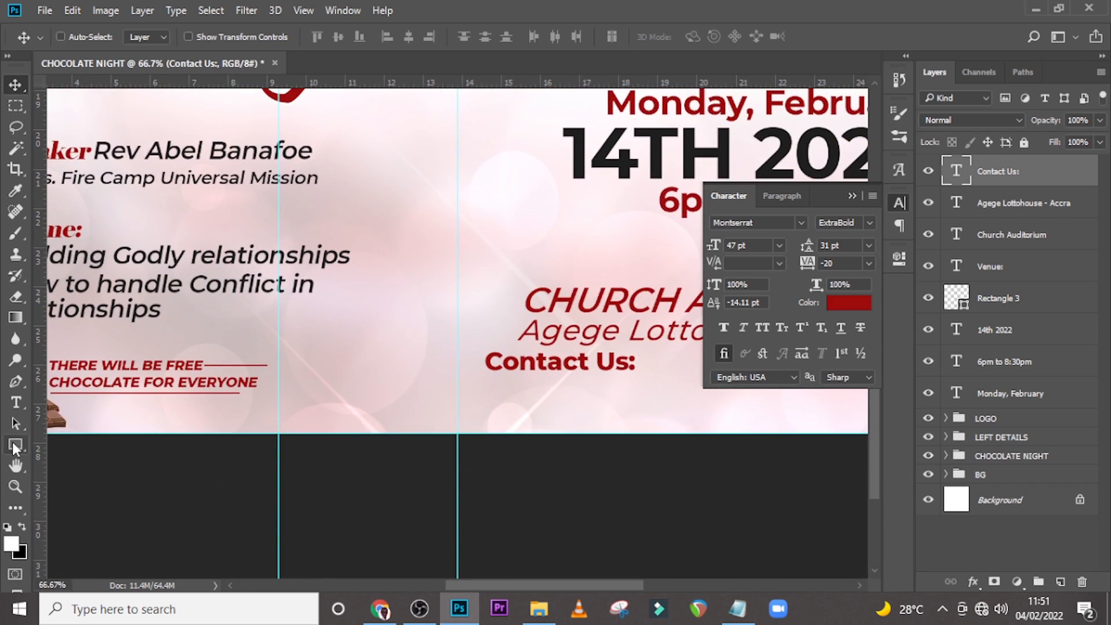
left_click(15, 445)
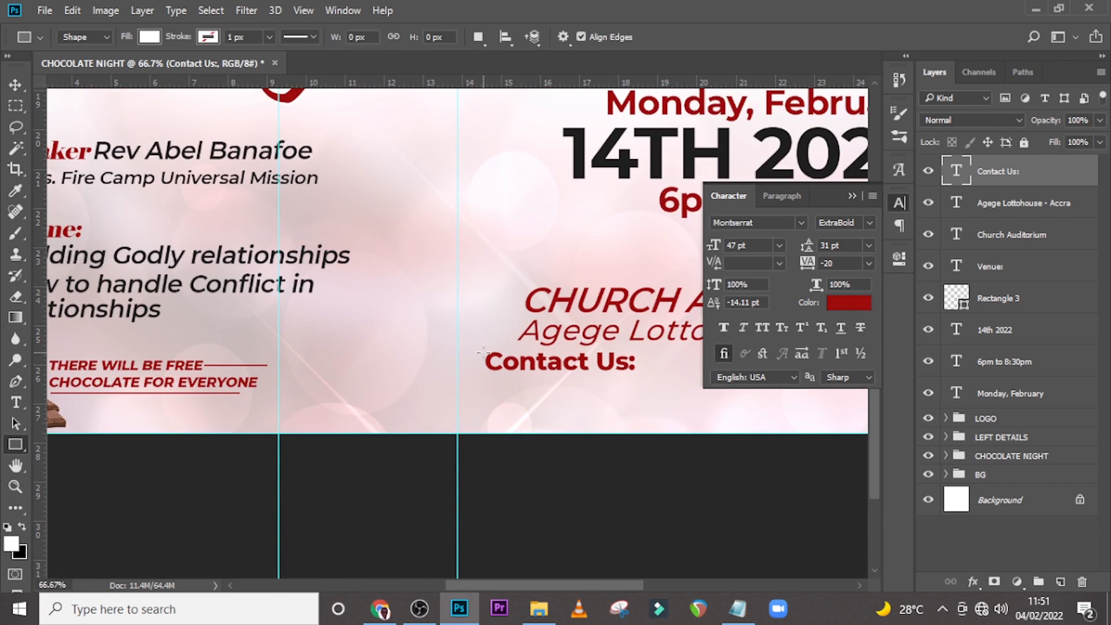
left_click_drag(483, 351, 645, 379)
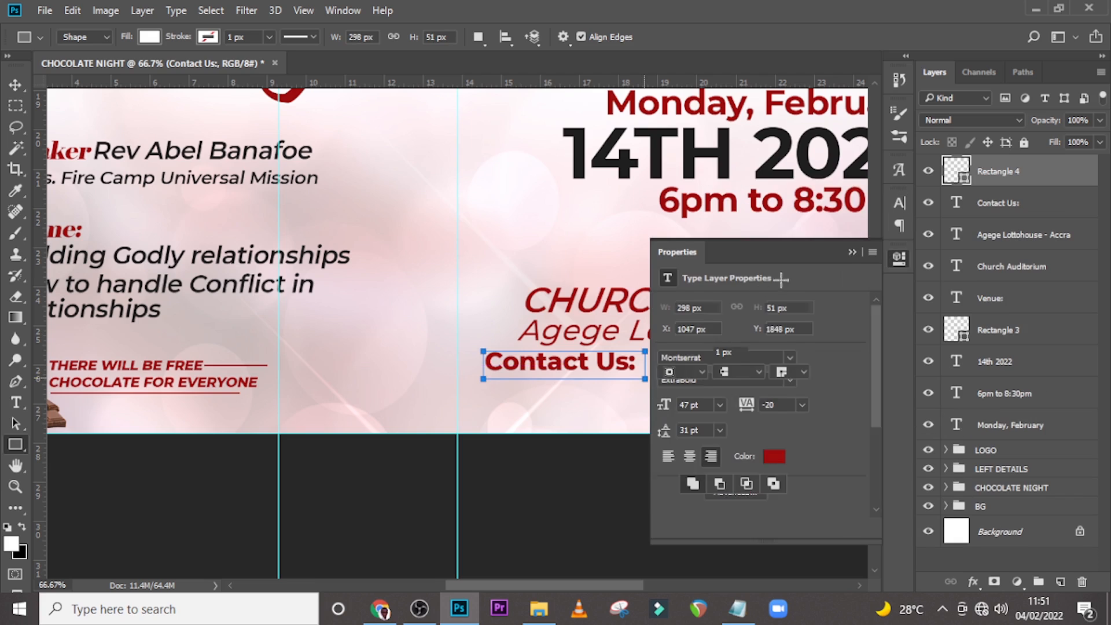
Place the rectangle layer beneath Contact Us: and fill it with the dark #181818 sampled from the date text.
left_click(846, 249)
left_click_drag(989, 177, 987, 213)
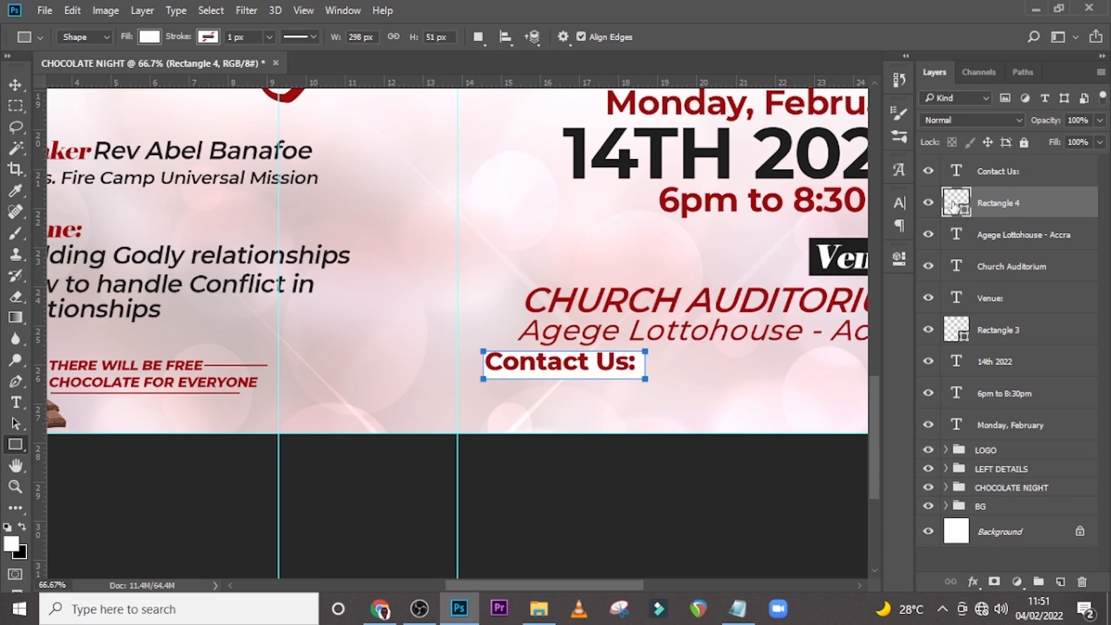
double_click(955, 202)
left_click(651, 141)
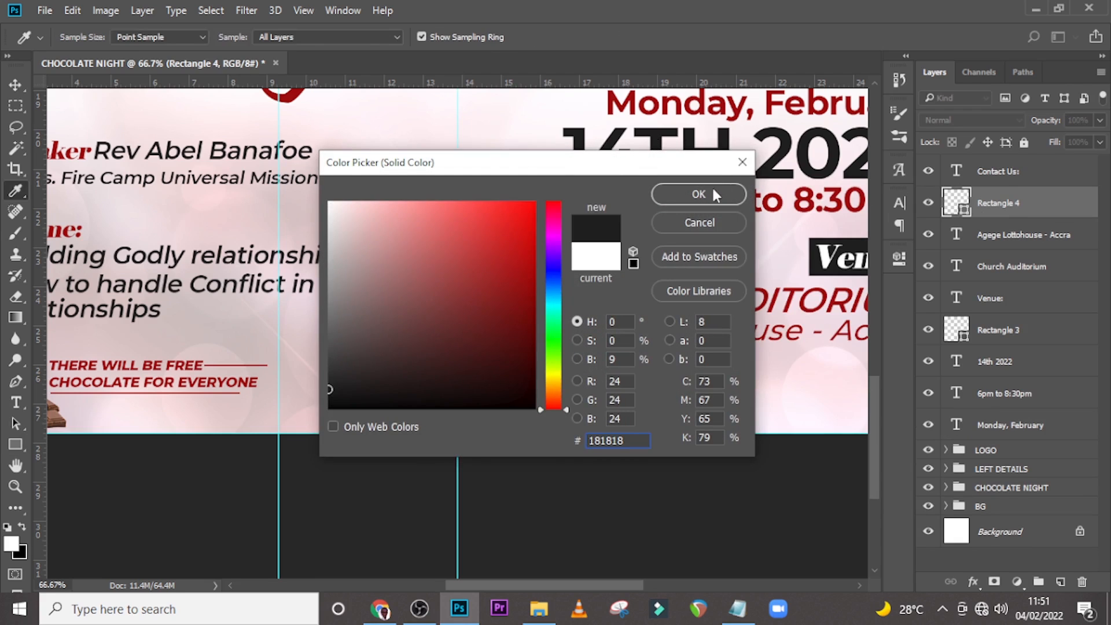
left_click(716, 195)
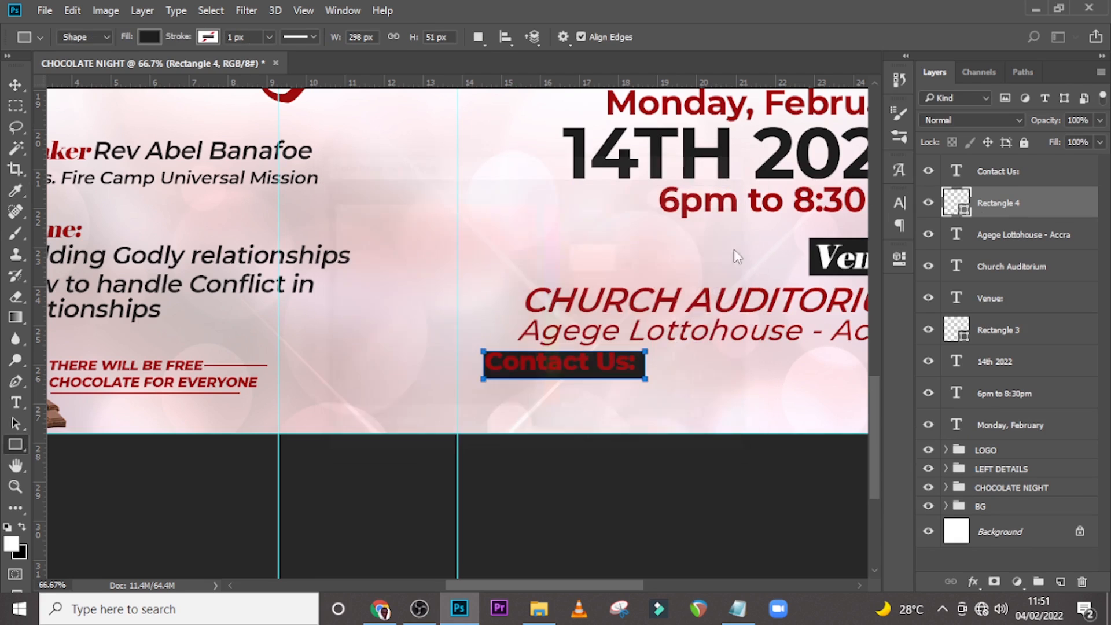
Change the Contact Us: text colour to white.
left_click(996, 174)
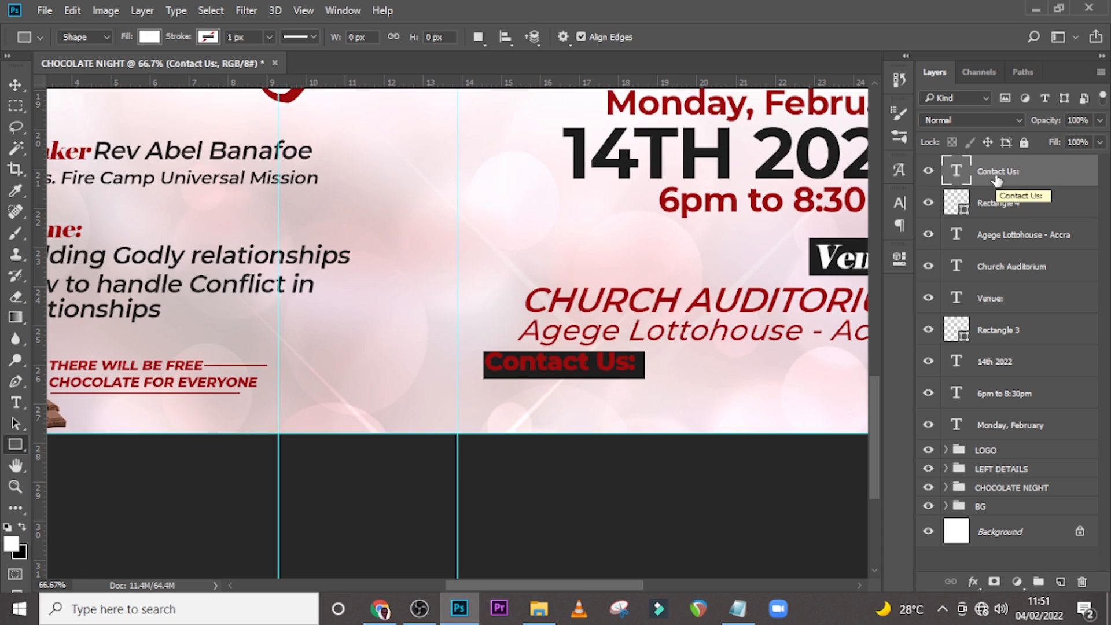
key("v")
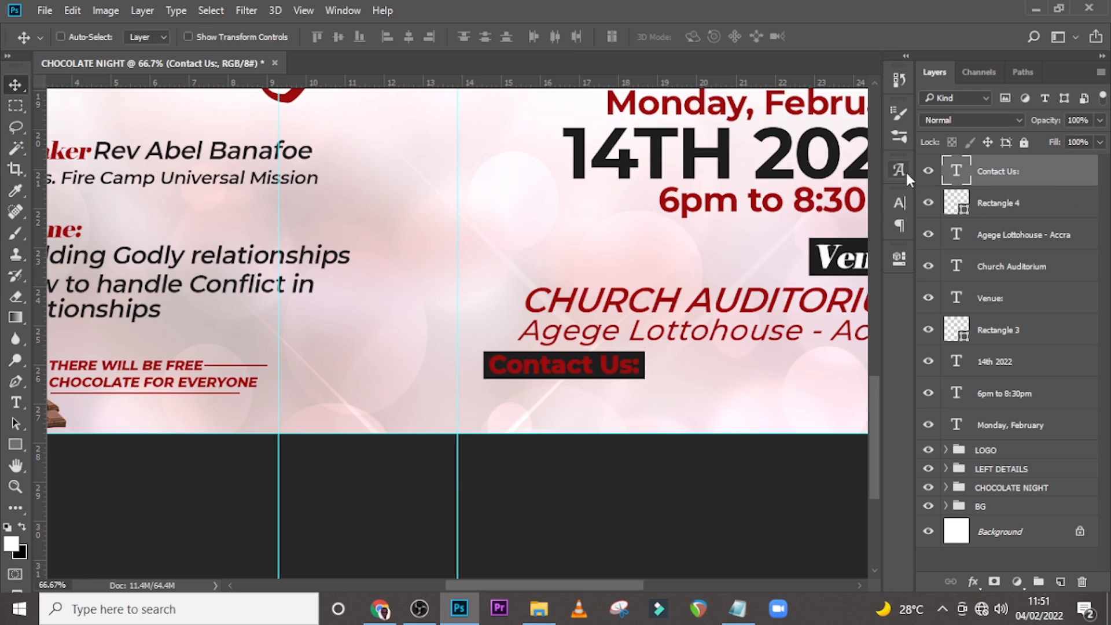
left_click(899, 203)
left_click(847, 304)
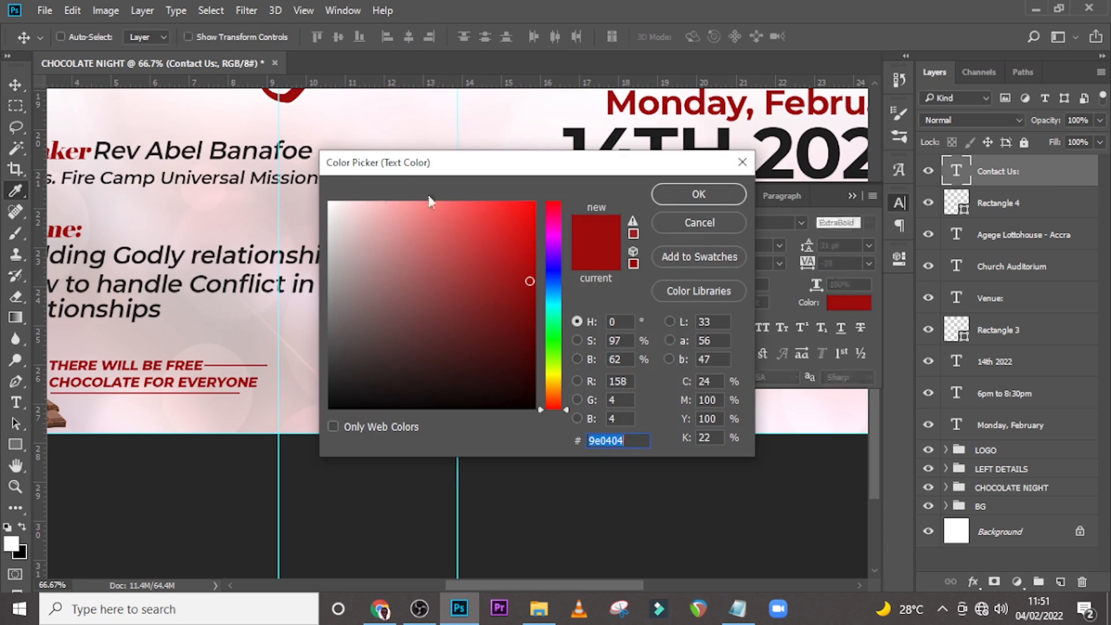
left_click(329, 202)
left_click(707, 197)
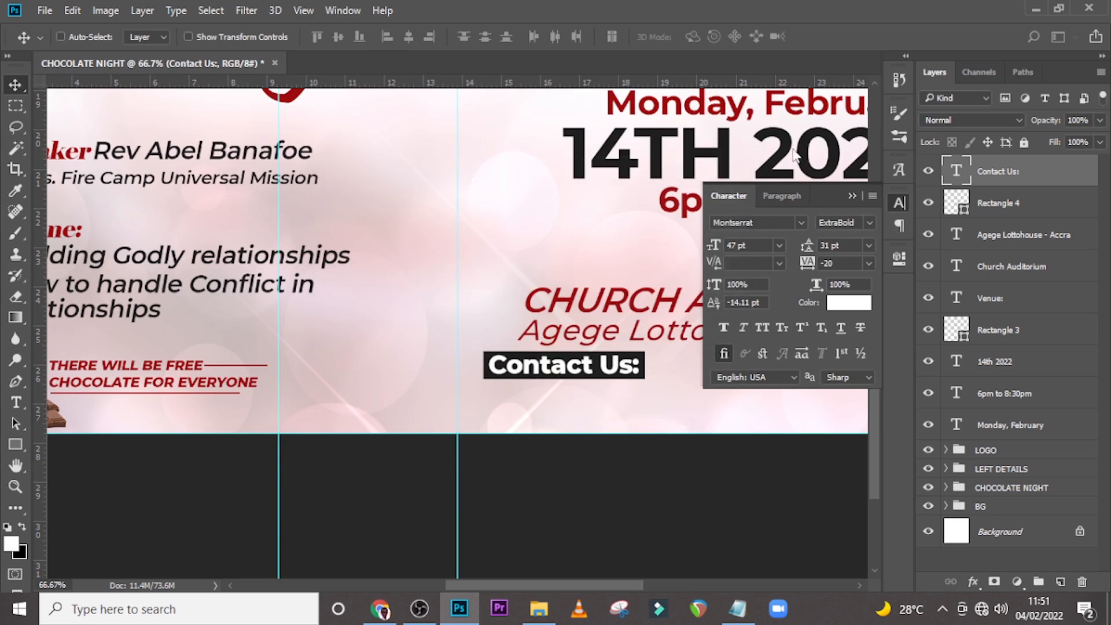
left_click(851, 195)
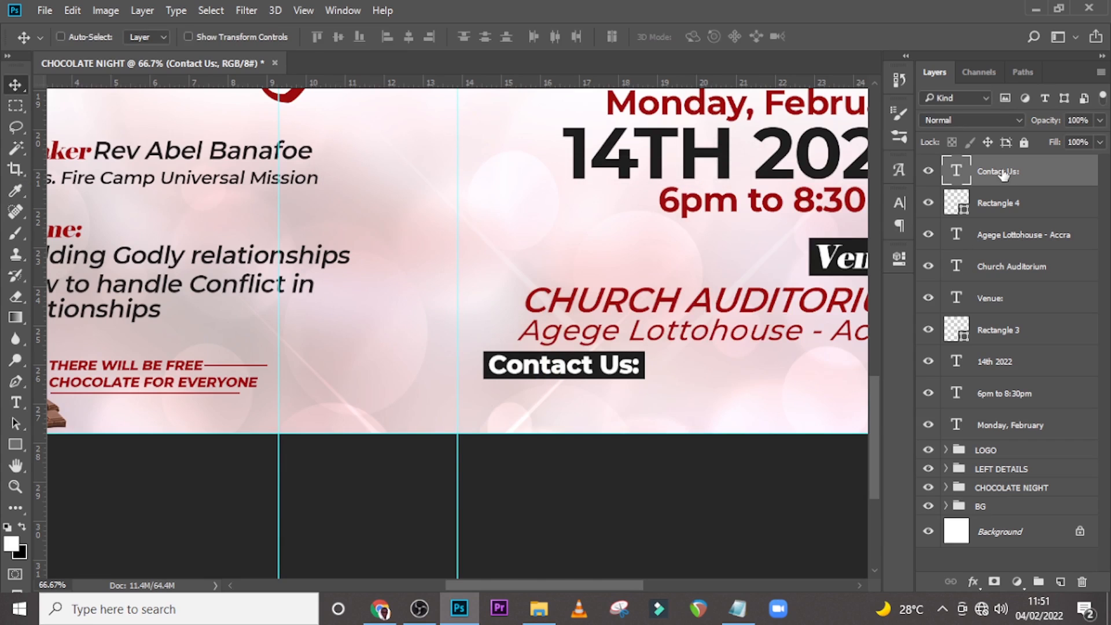
Duplicate Contact Us:, move the copy to its right and replace its text with a placeholder phone number.
key("ctrl+j")
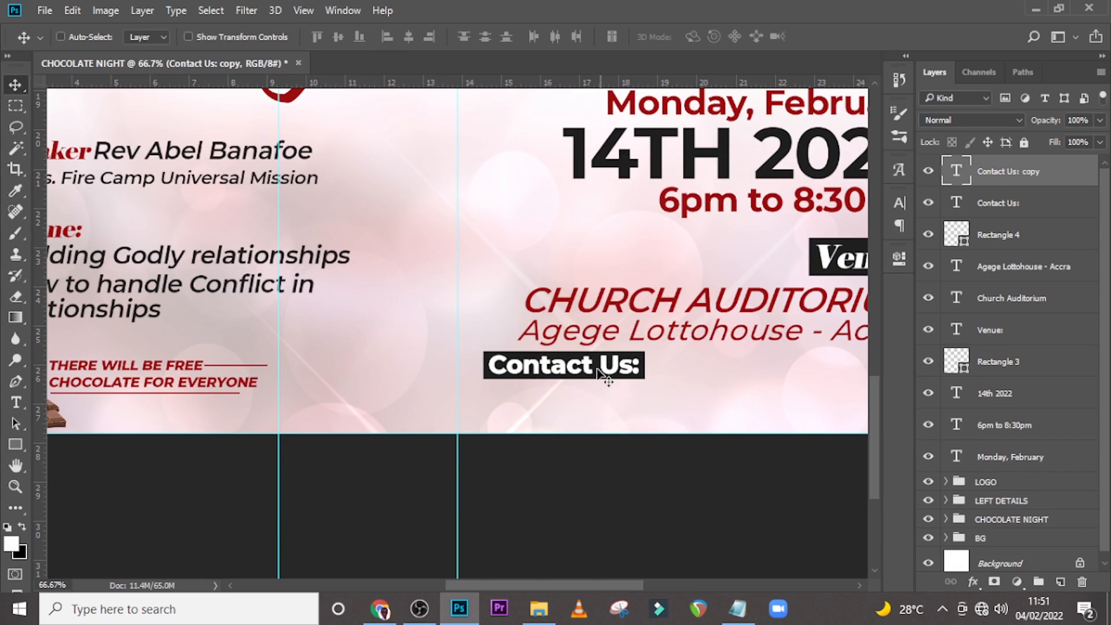
left_click_drag(598, 379, 761, 381)
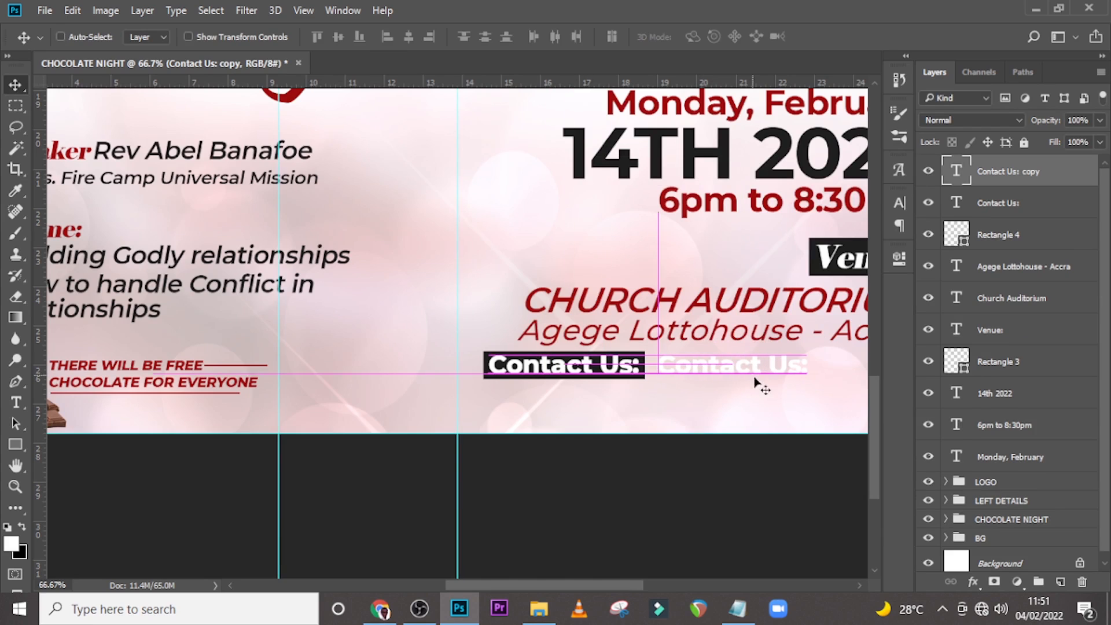
double_click(958, 171)
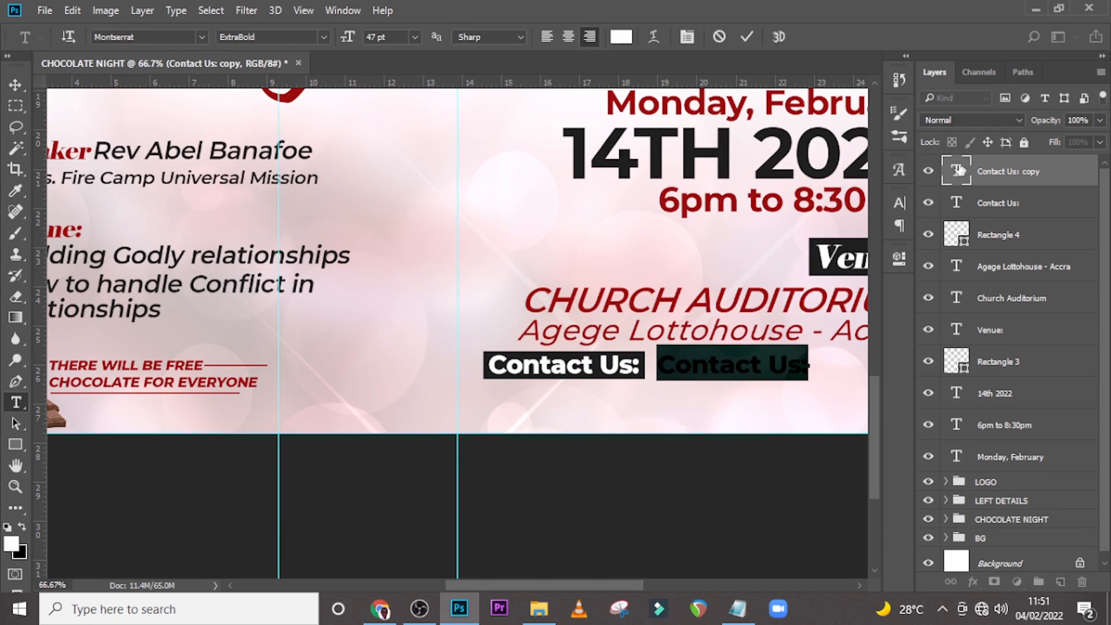
type("020 000 0000")
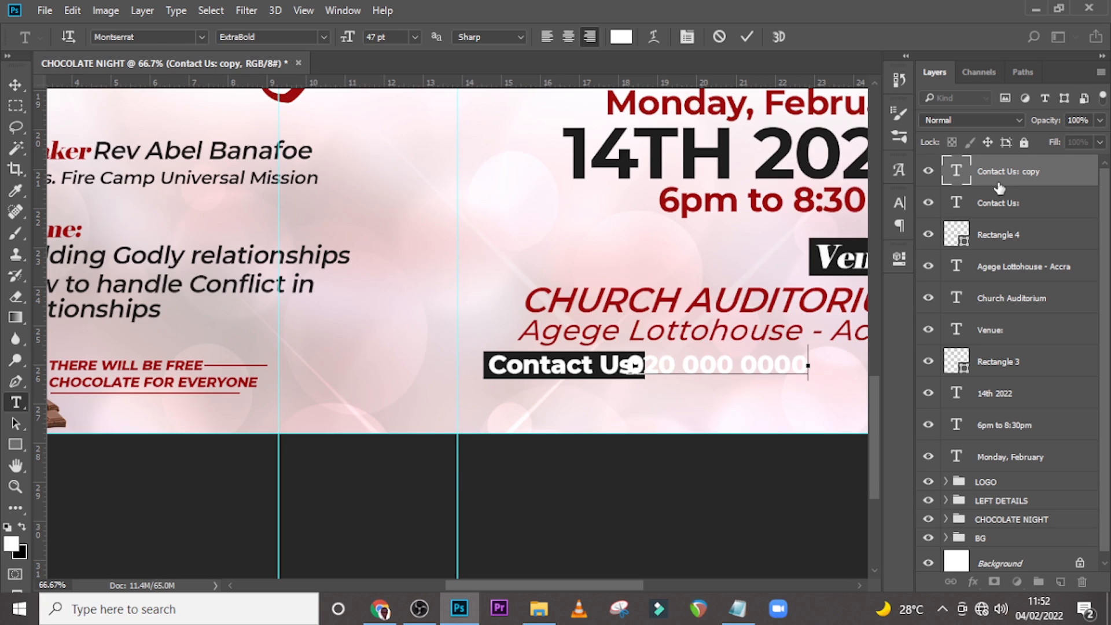
key("ctrl+Return")
Position the phone number beside the Contact Us: box and set its colour to the dark tone sampled from the date.
key("v")
left_click_drag(683, 377, 709, 374)
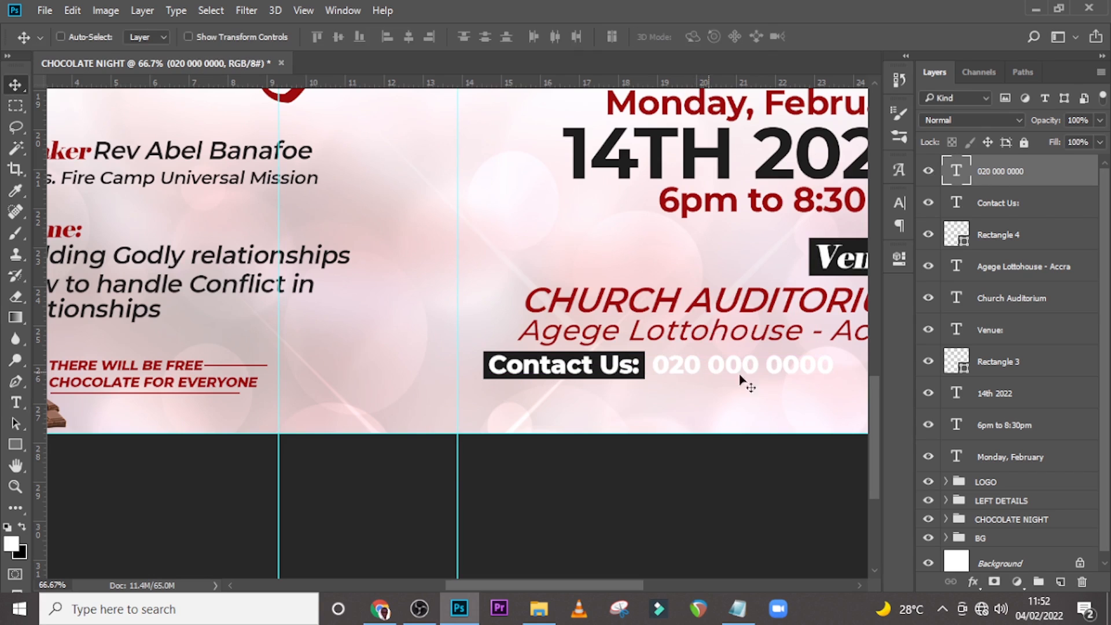
left_click(900, 205)
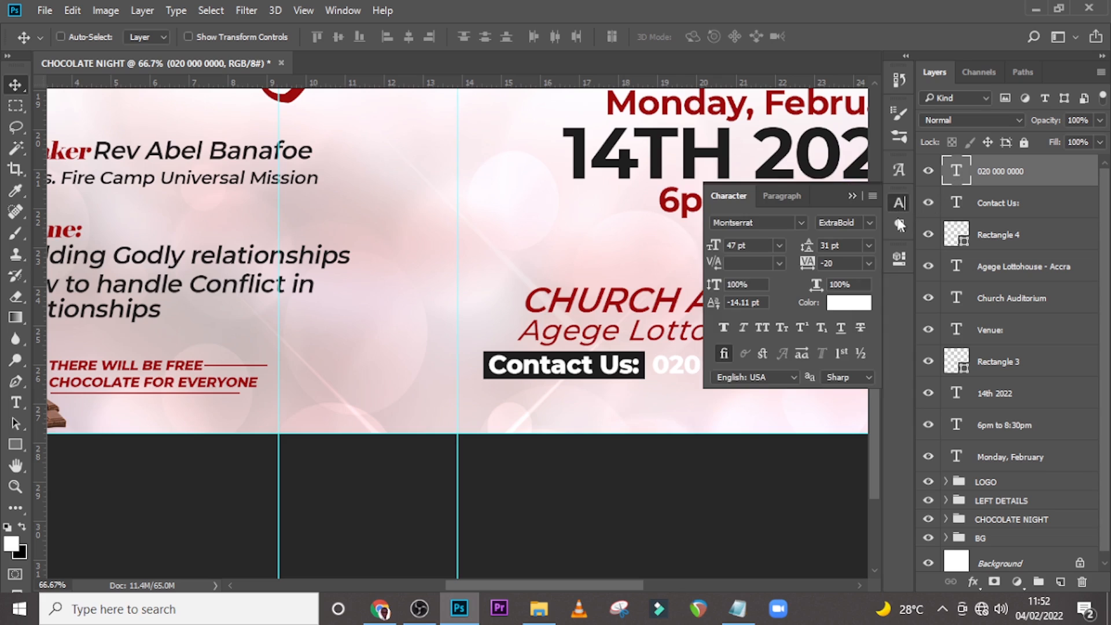
left_click(849, 302)
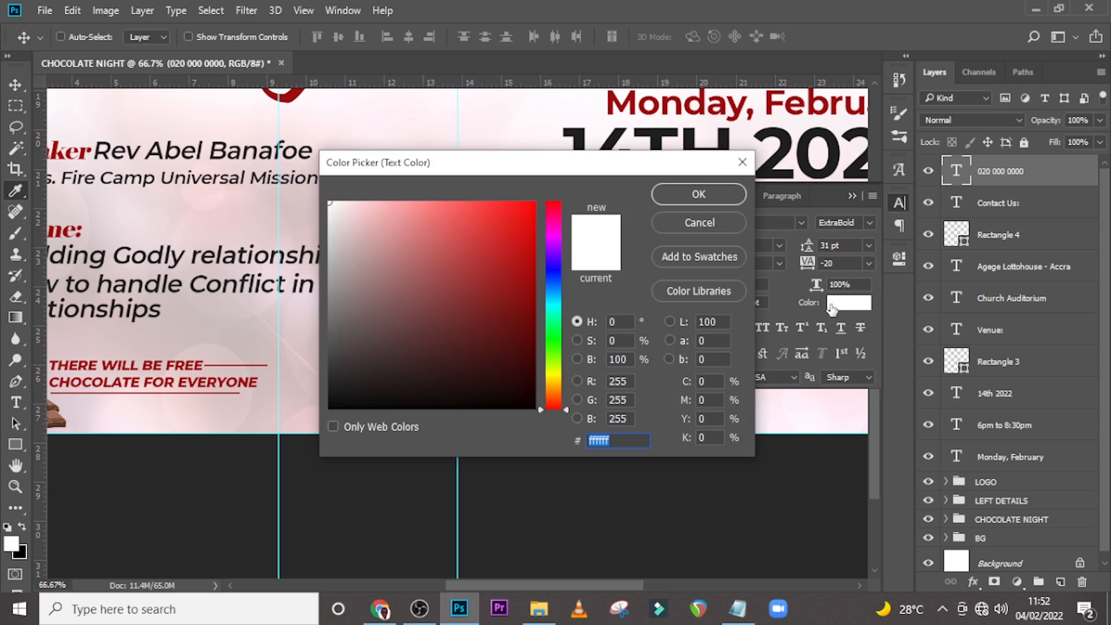
left_click(659, 134)
left_click(699, 193)
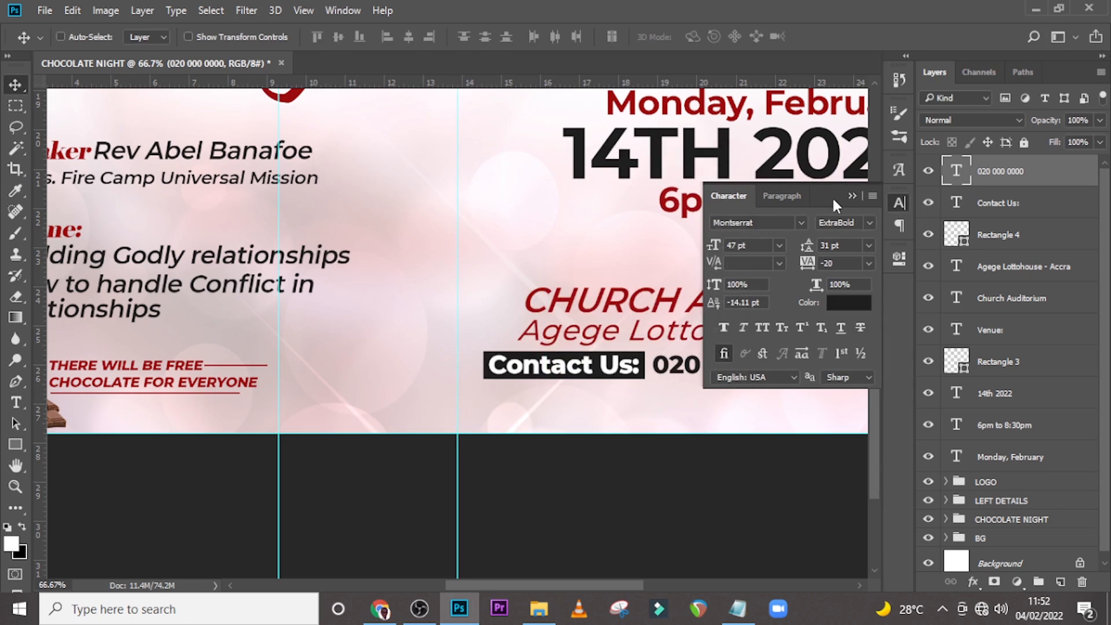
Move the phone number, Contact Us: and its rectangle together to align with the right edge of the venue text.
left_click(900, 204)
left_click_drag(565, 585, 599, 585)
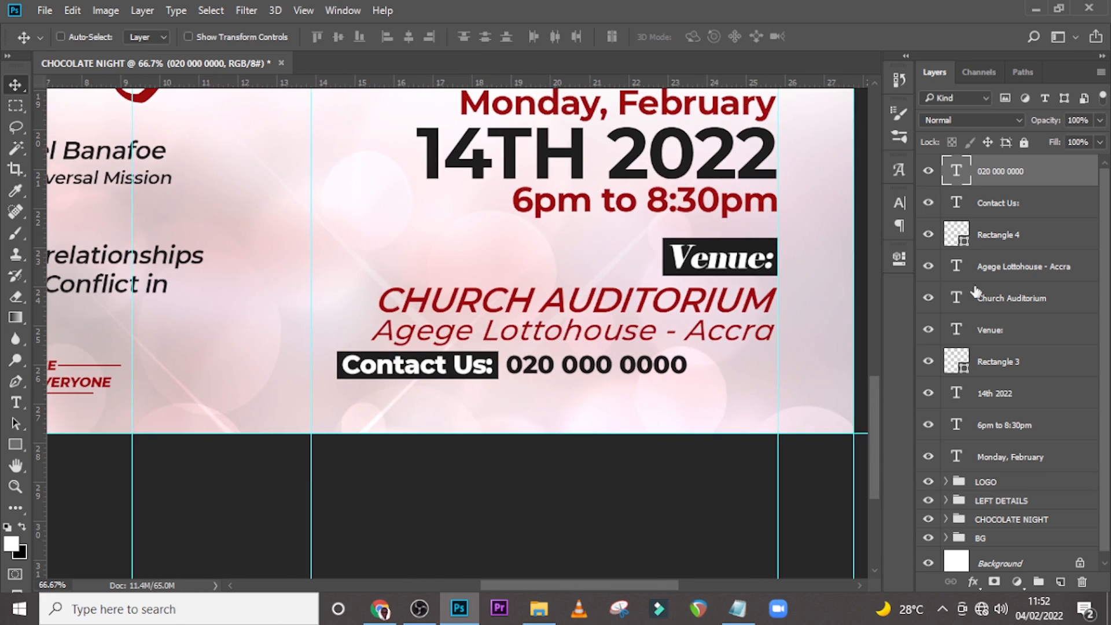
left_click(996, 204, "shift")
left_click(1000, 237, "shift")
left_click_drag(575, 384, 644, 384)
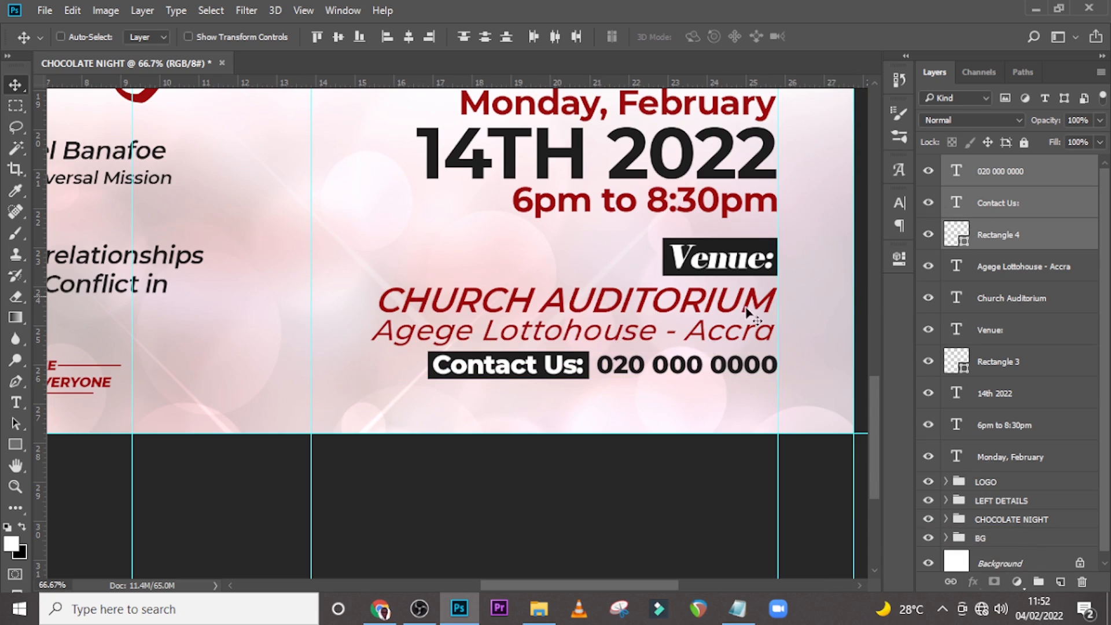
left_click(995, 271)
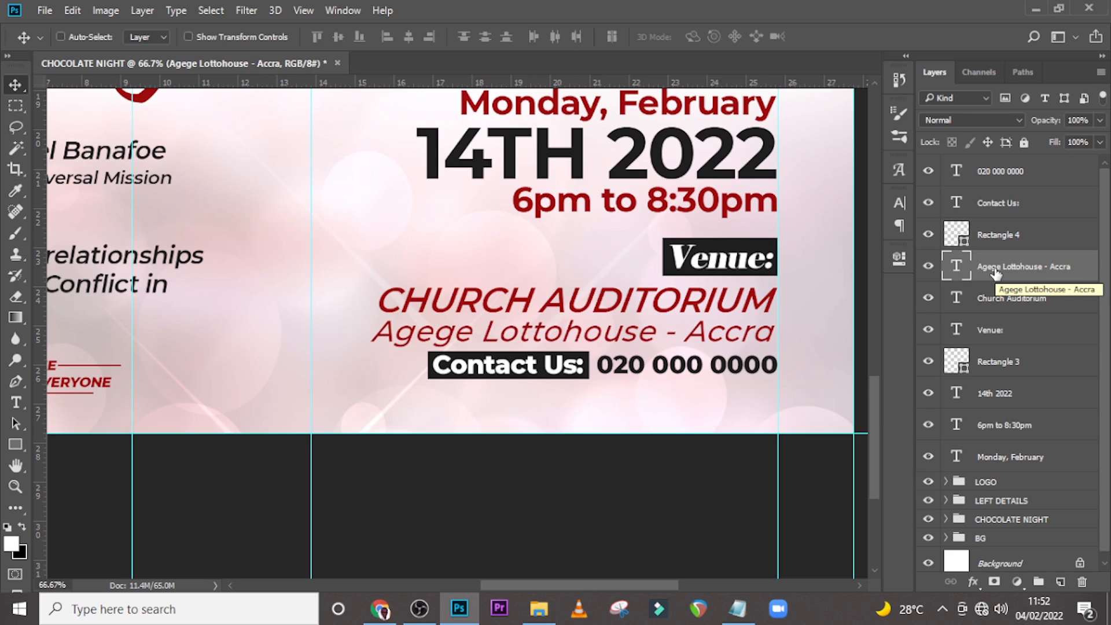
Group all the right-side date, time, venue and contact layers and name the group RIGHT DETAILS.
key("ctrl+0")
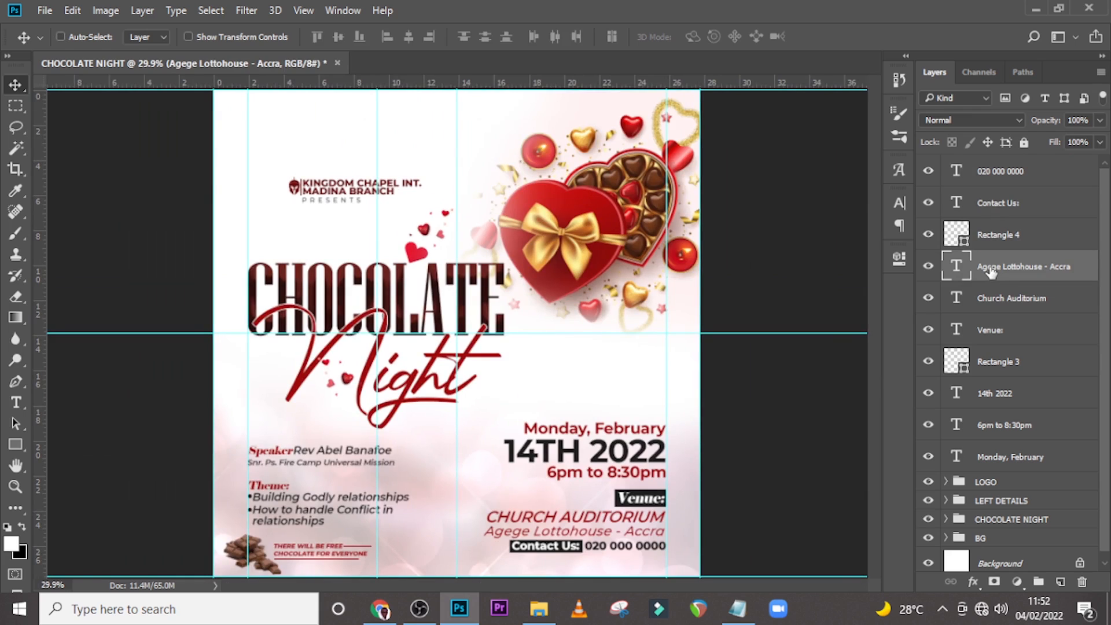
key("ctrl")
key("ctrl+semicolon")
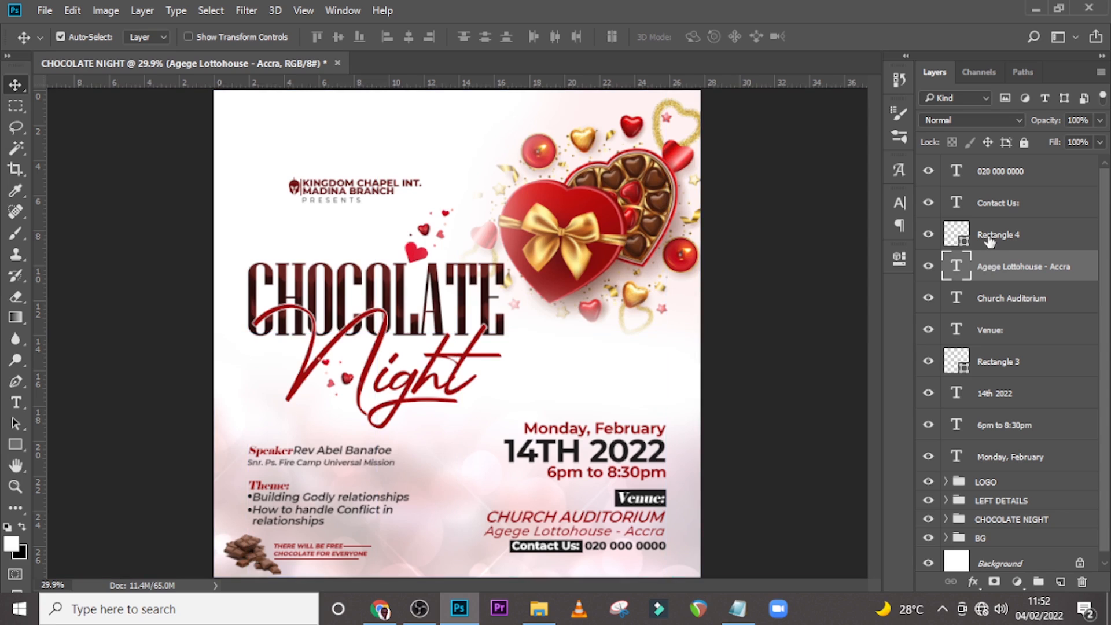
left_click(995, 182)
left_click(991, 469, "shift")
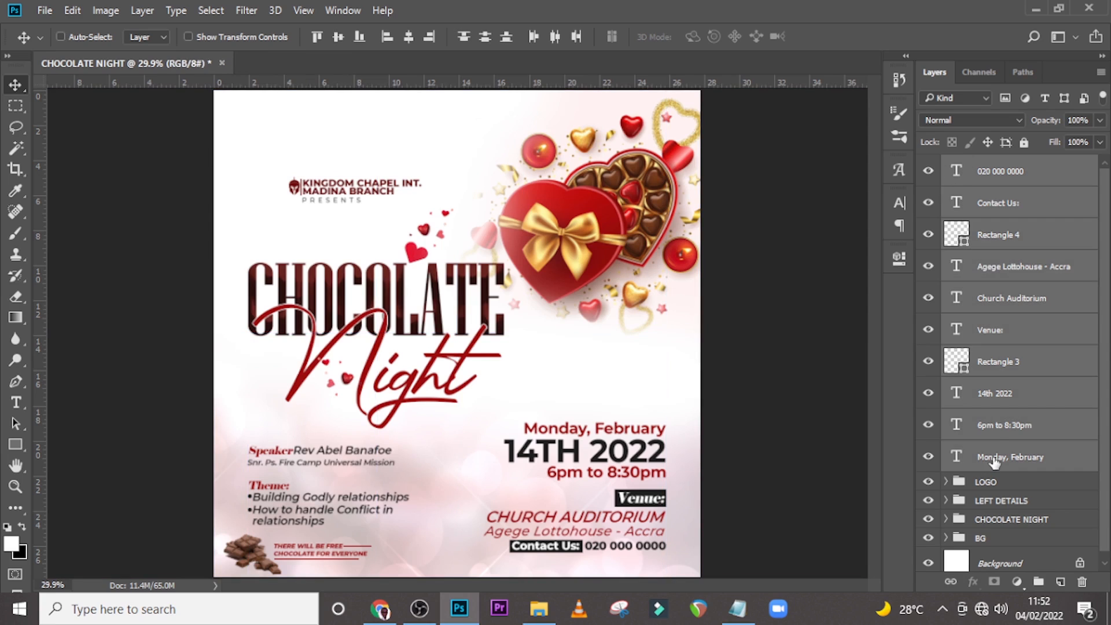
key("ctrl+g")
double_click(994, 167)
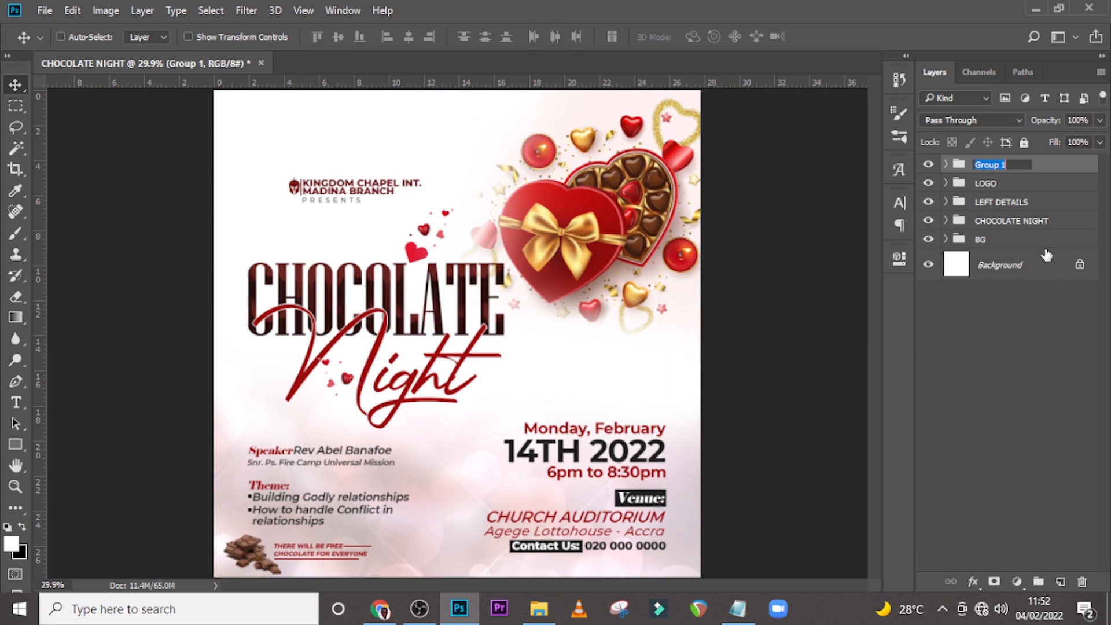
type("RIGHT DETAILS")
key("Return")
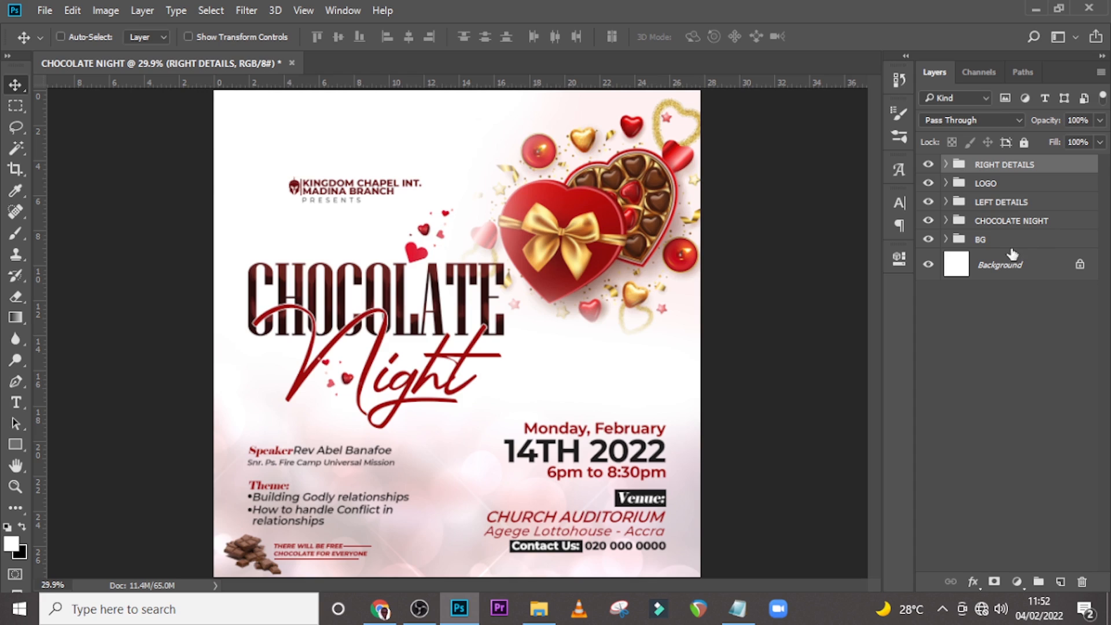